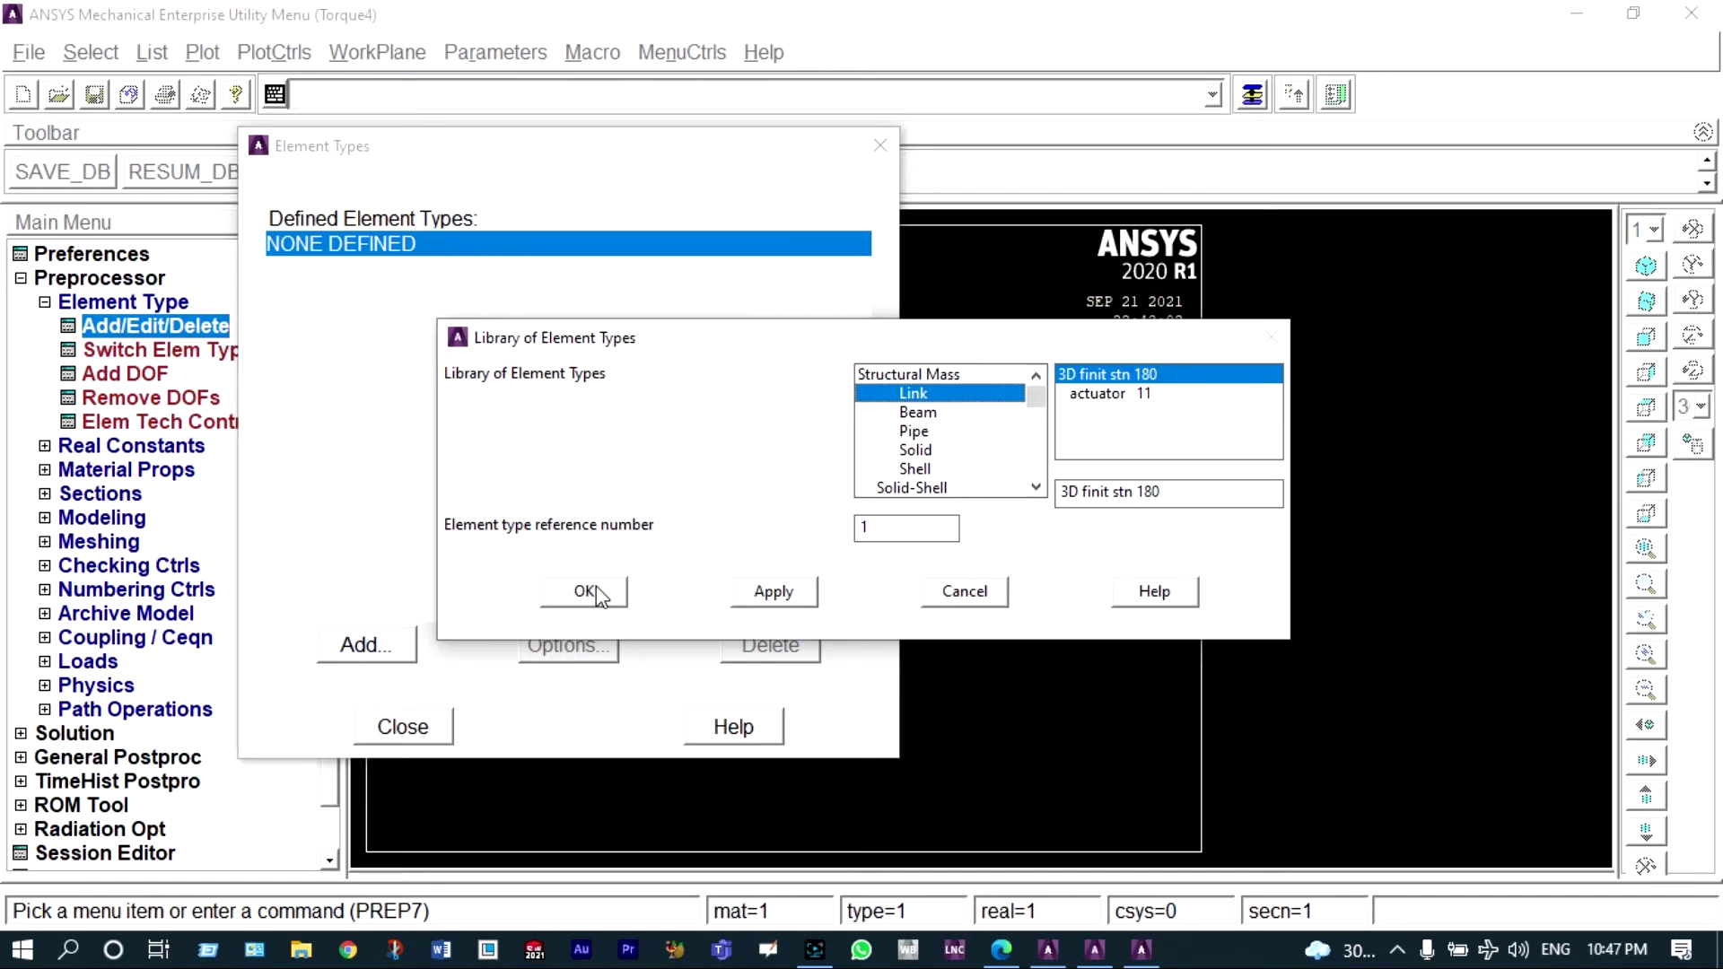
# Accept LINK180 as element type 1 and close the element type dialogs.
pyautogui.click(591, 592)
pyautogui.click(400, 723)
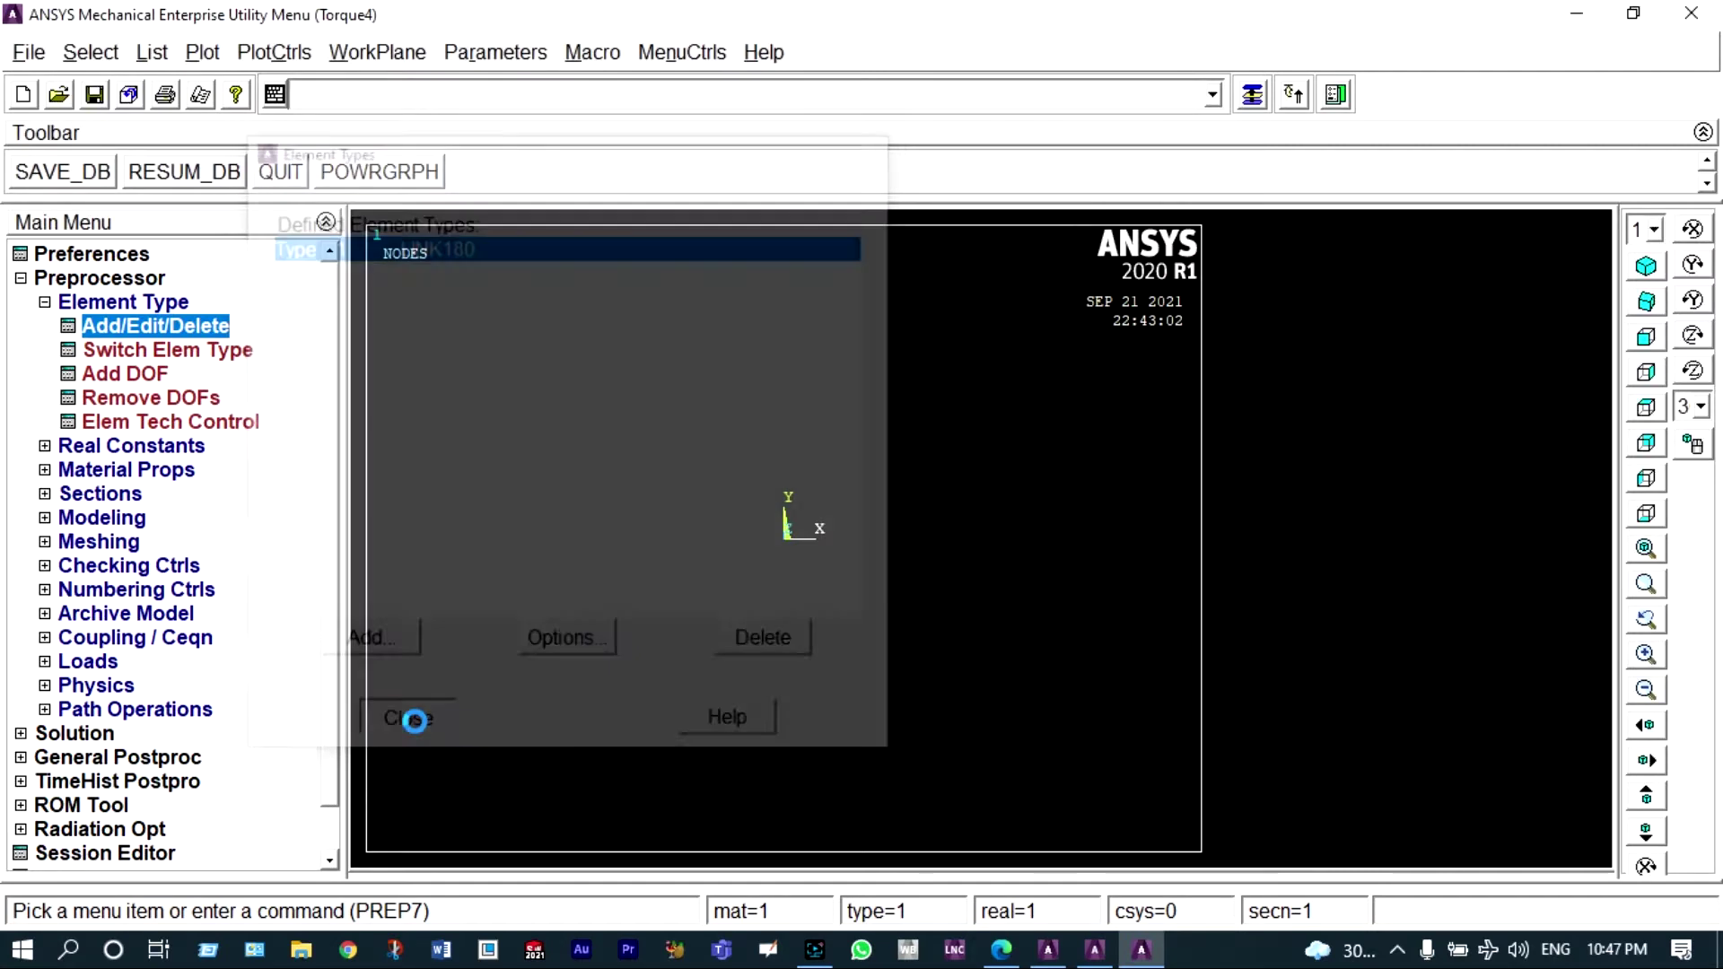
# Give material 1 linear isotropic elastic properties with EX 2e5 and PRXY 0.3.
pyautogui.click(170, 472)
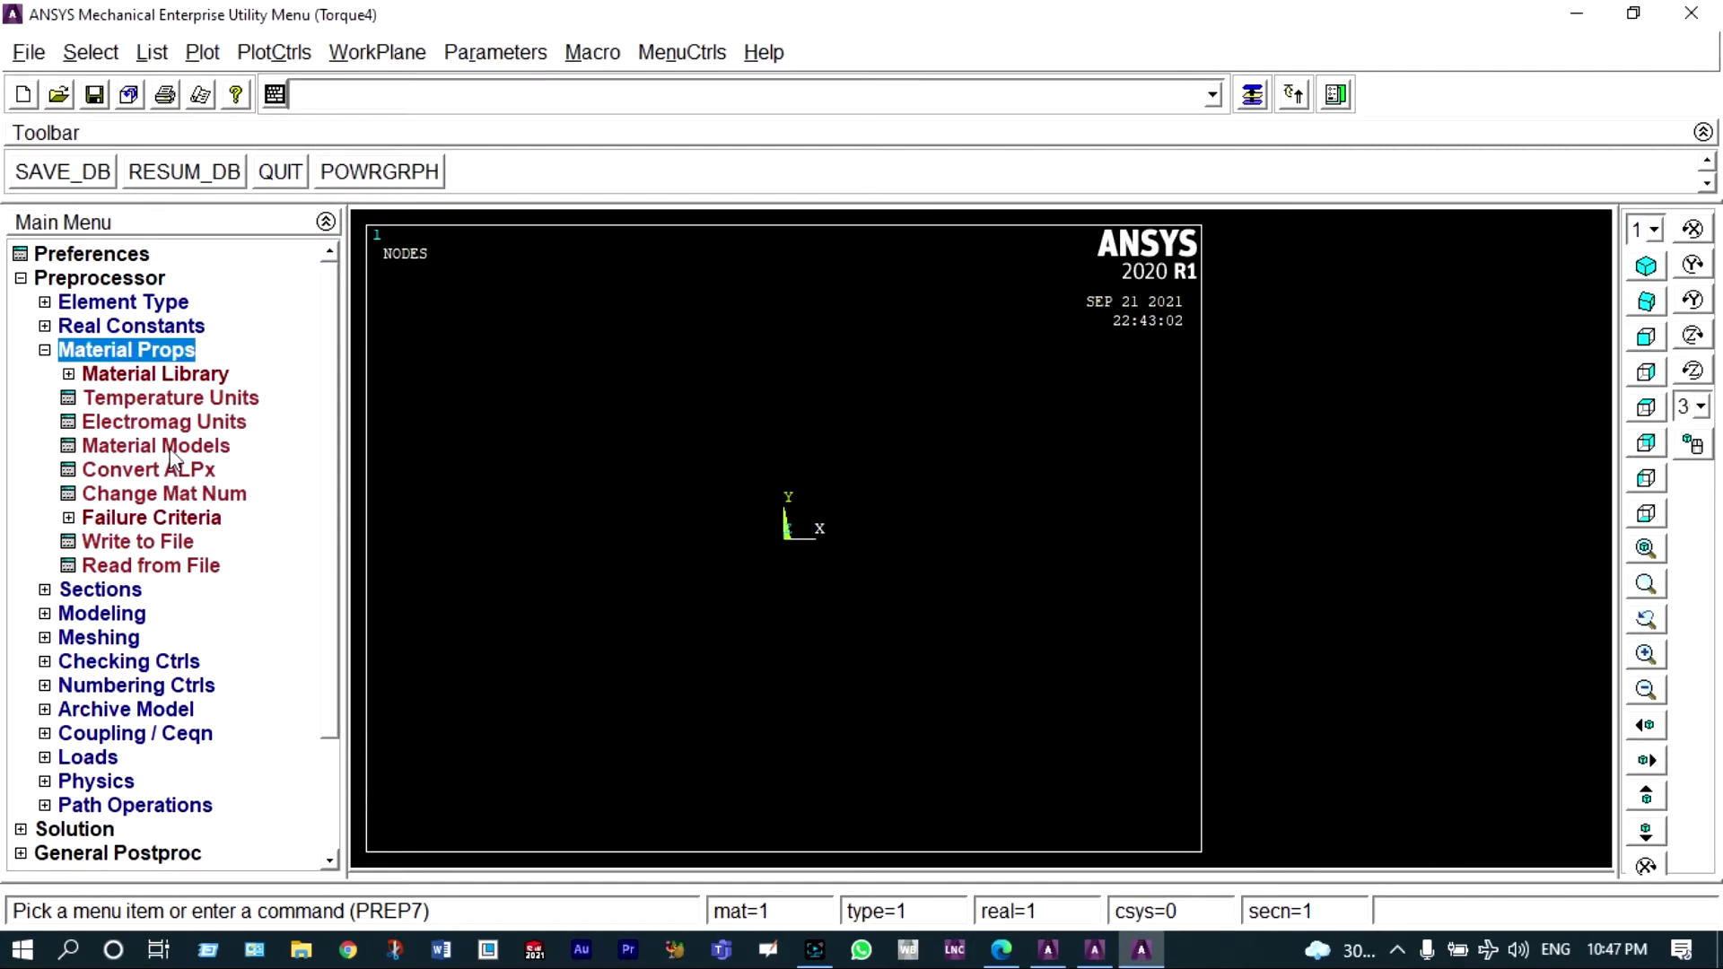
pyautogui.click(172, 449)
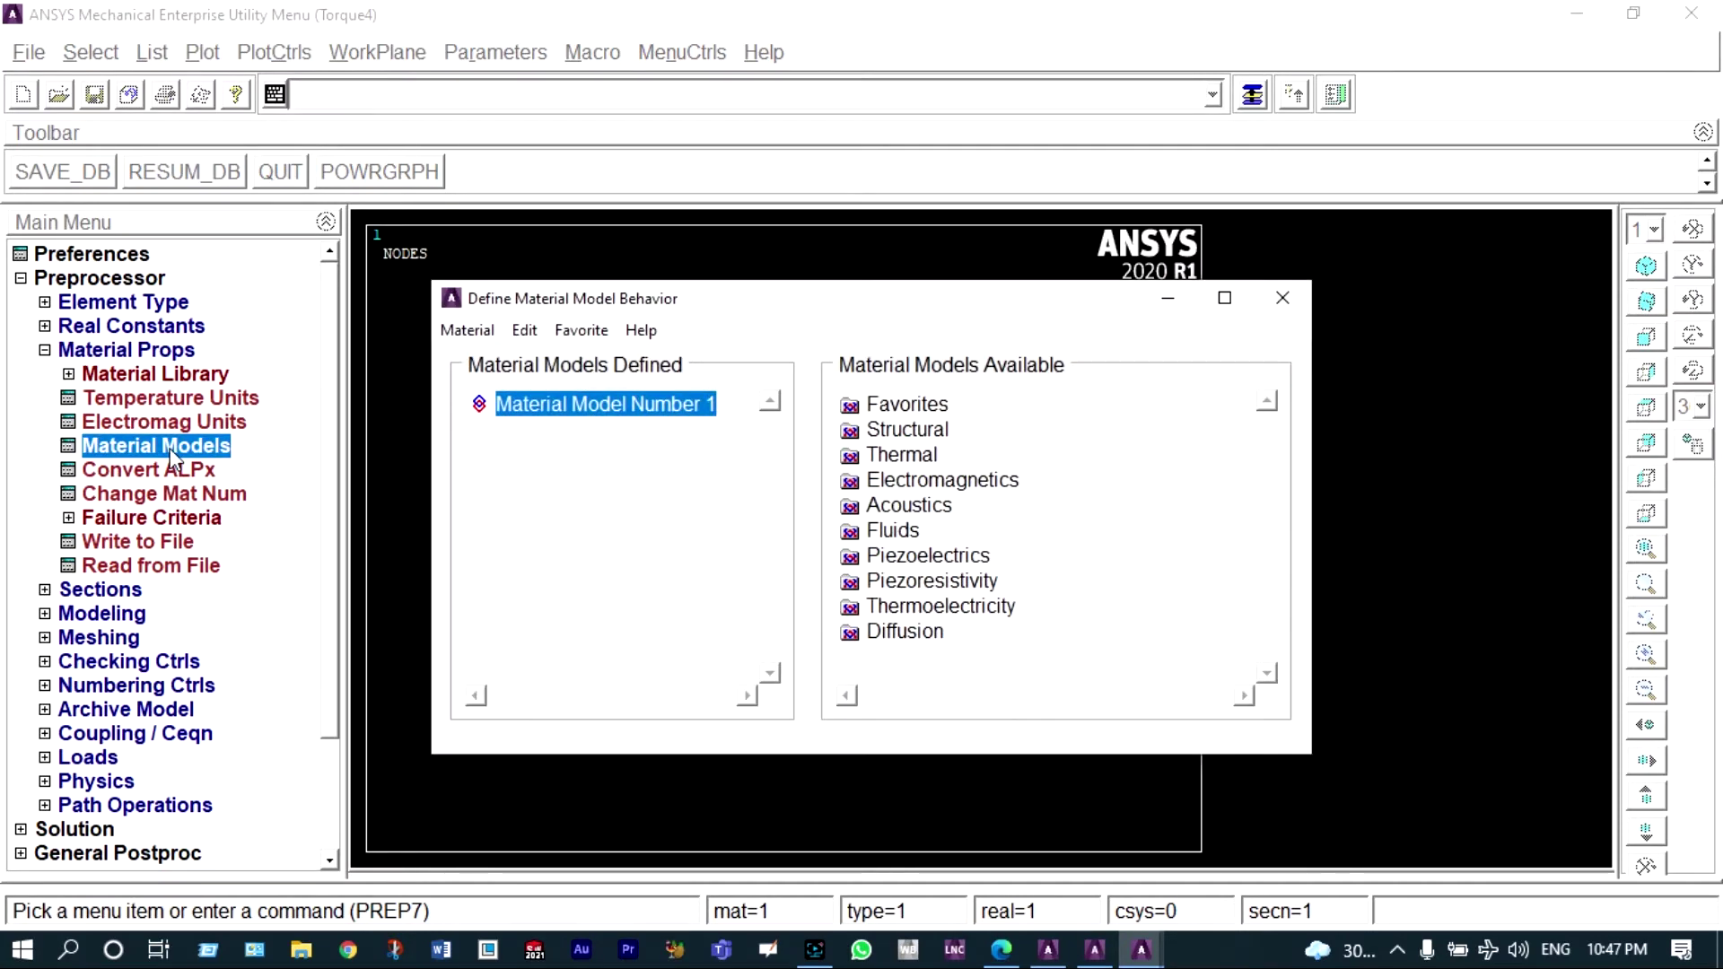
pyautogui.doubleClick(907, 430)
pyautogui.doubleClick(931, 455)
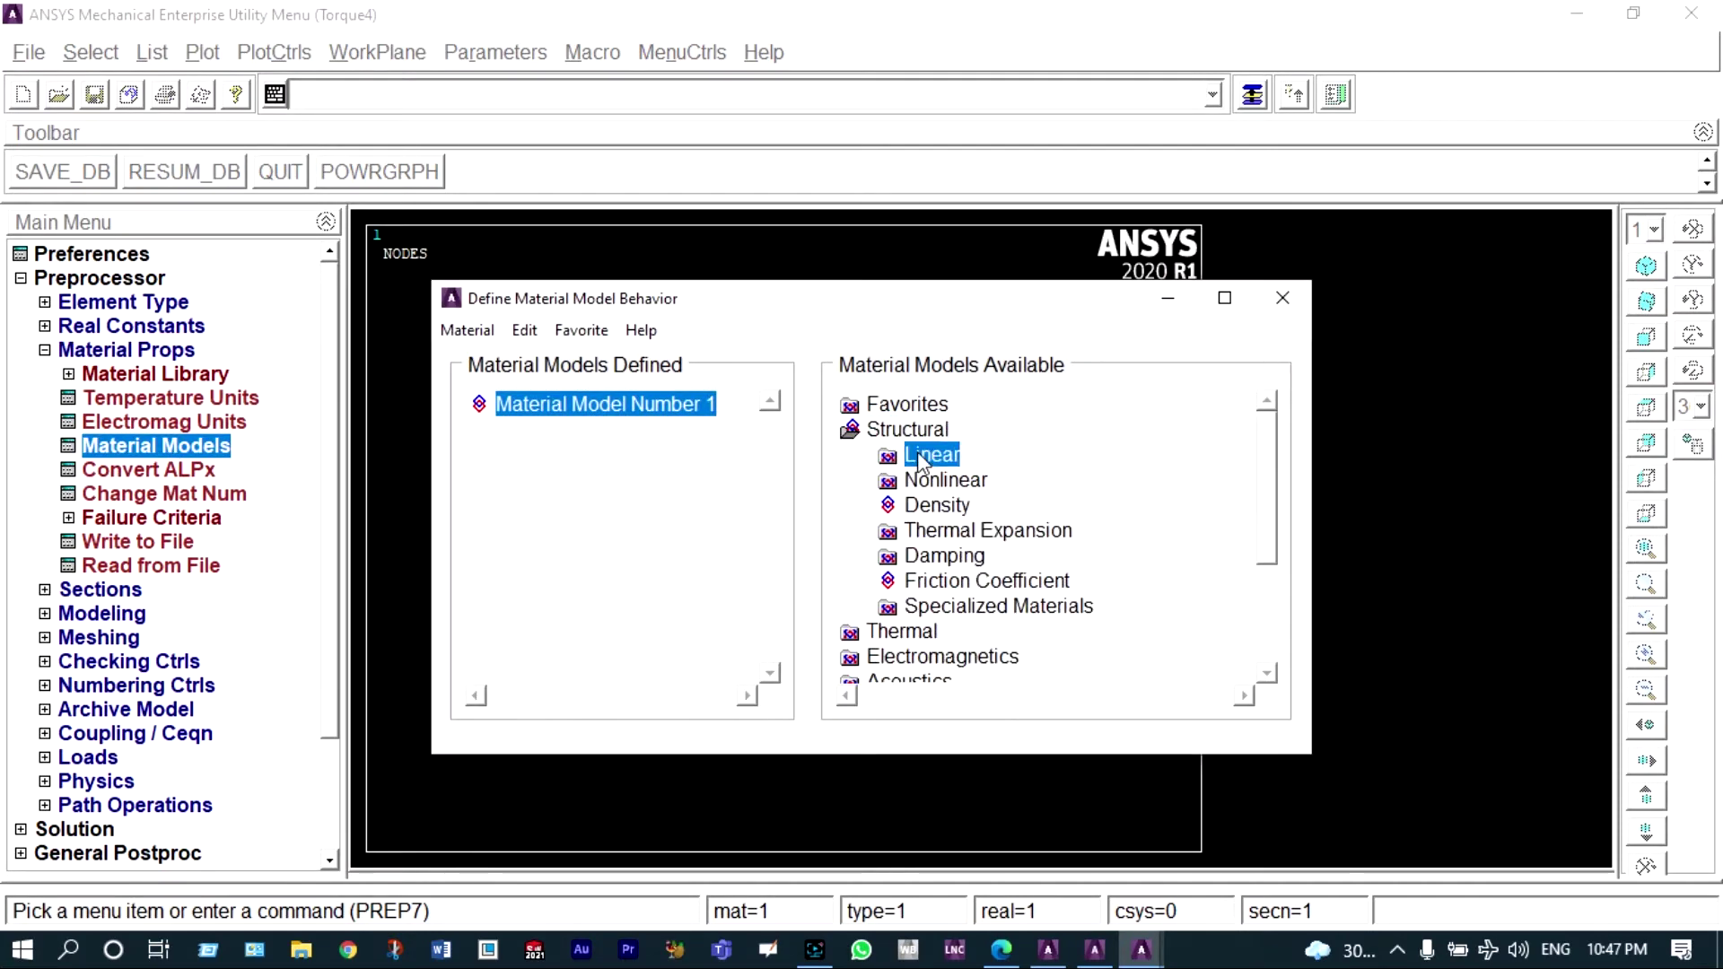
pyautogui.doubleClick(962, 481)
pyautogui.doubleClick(992, 503)
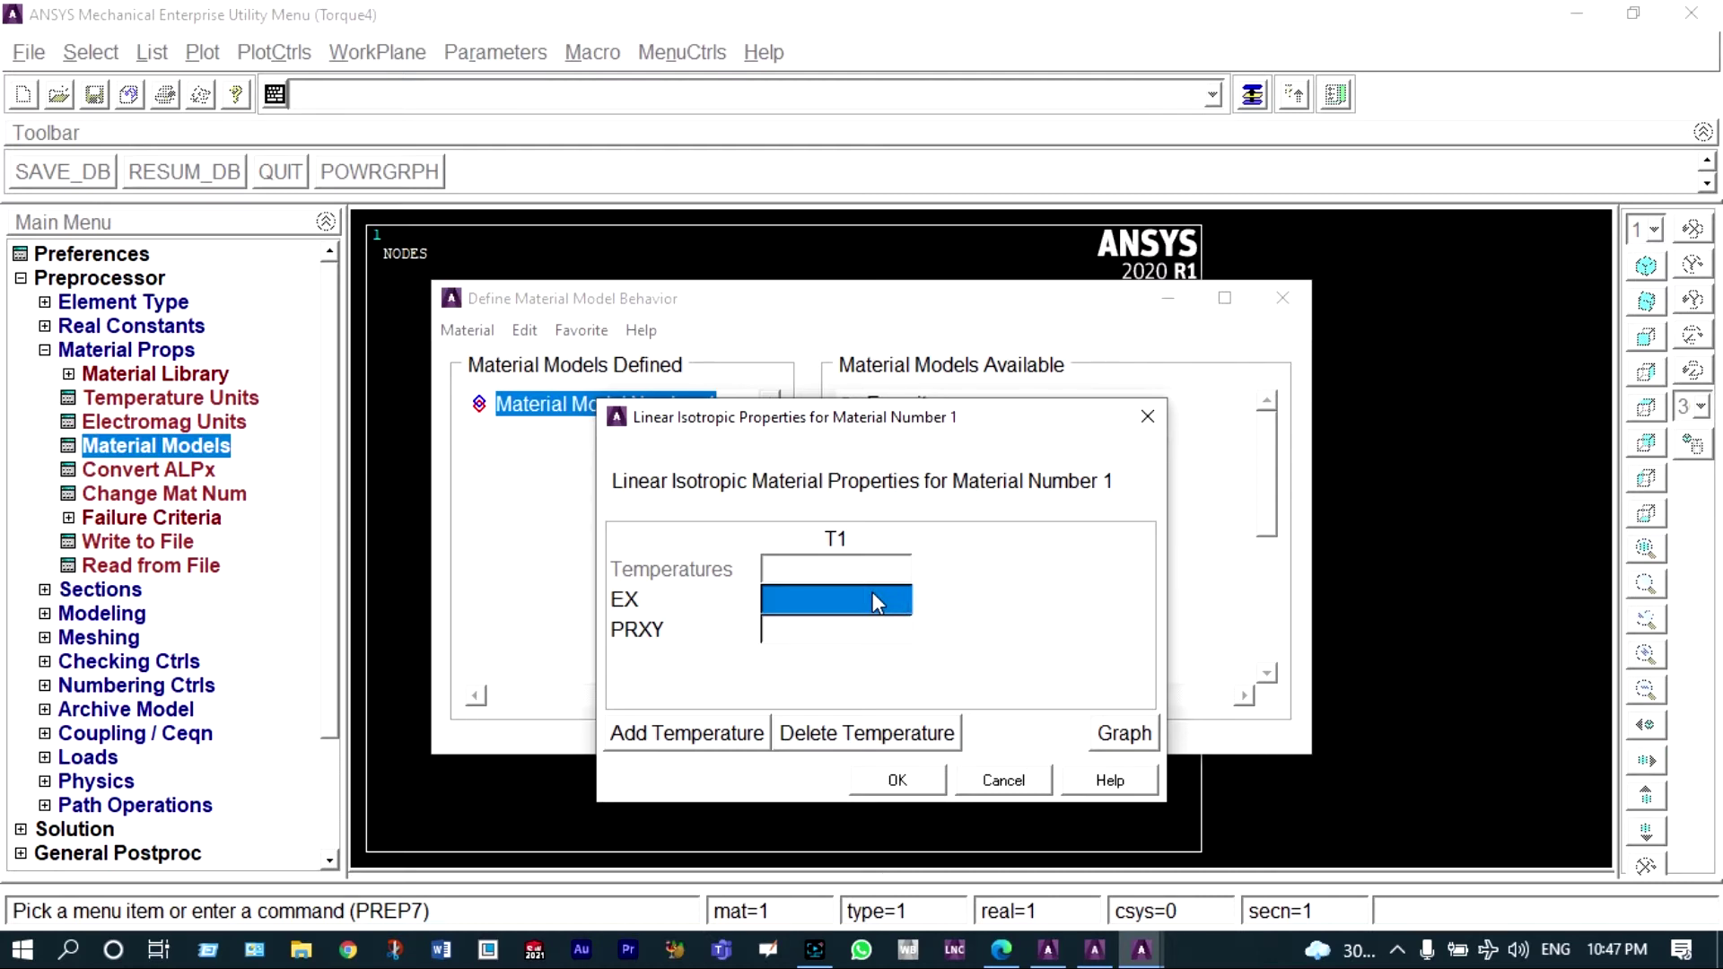
pyautogui.write('2')
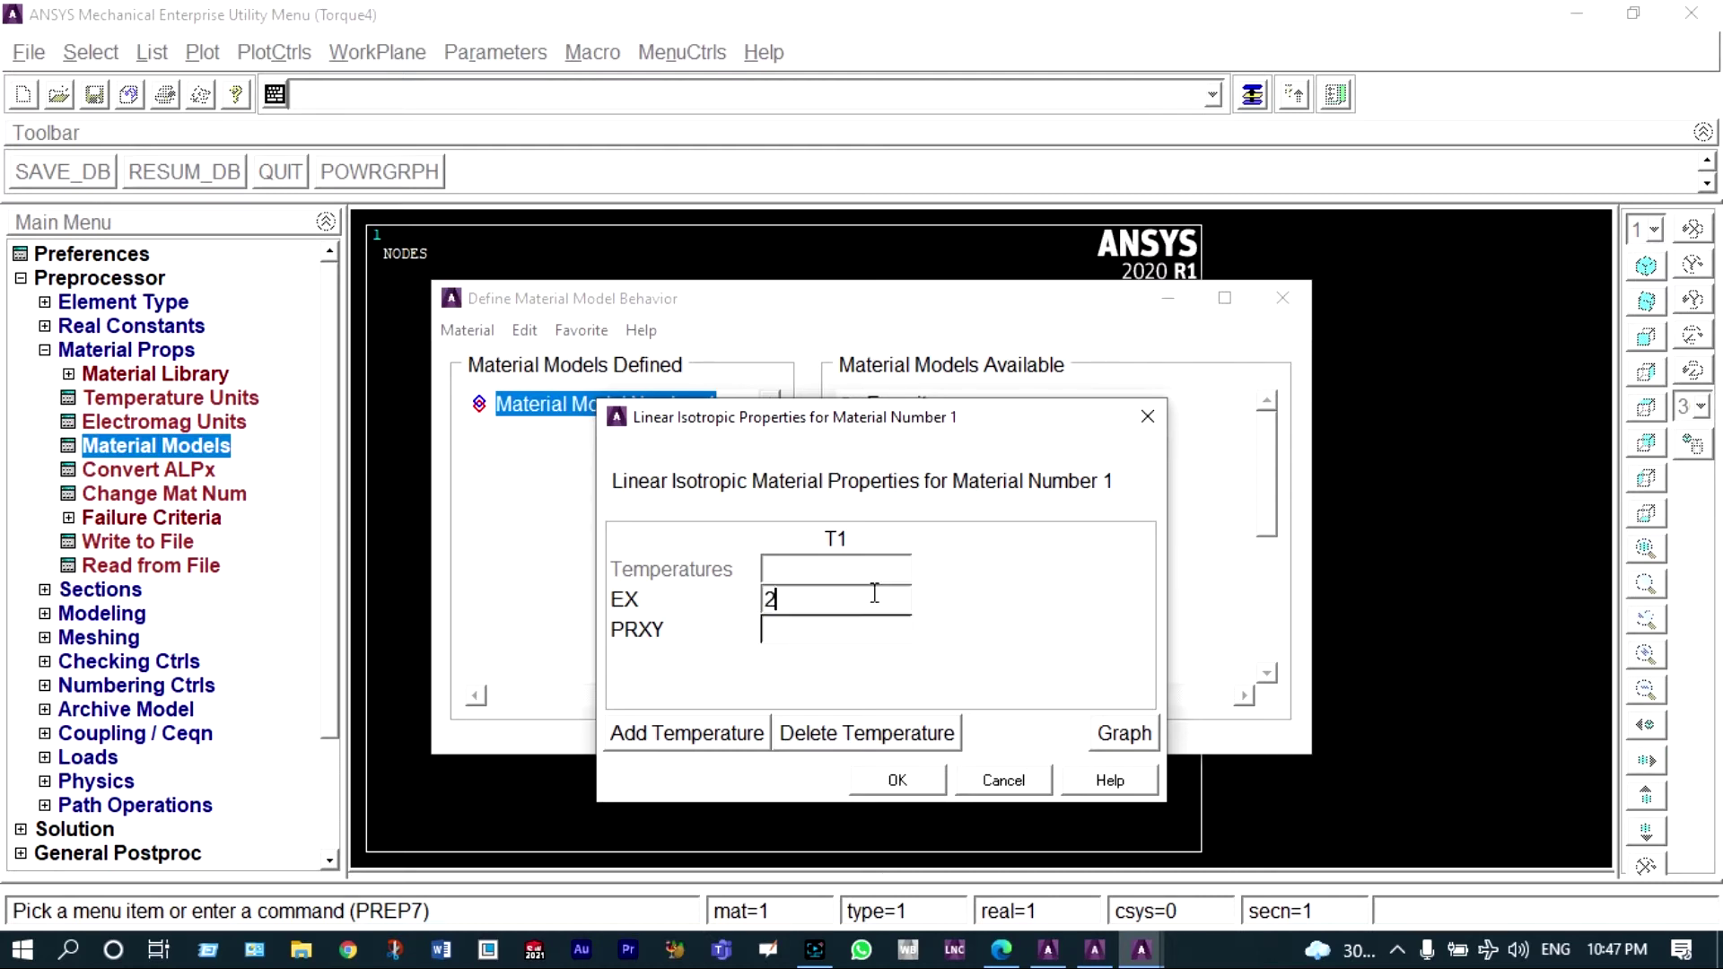
pyautogui.write('e5')
pyautogui.click(835, 632)
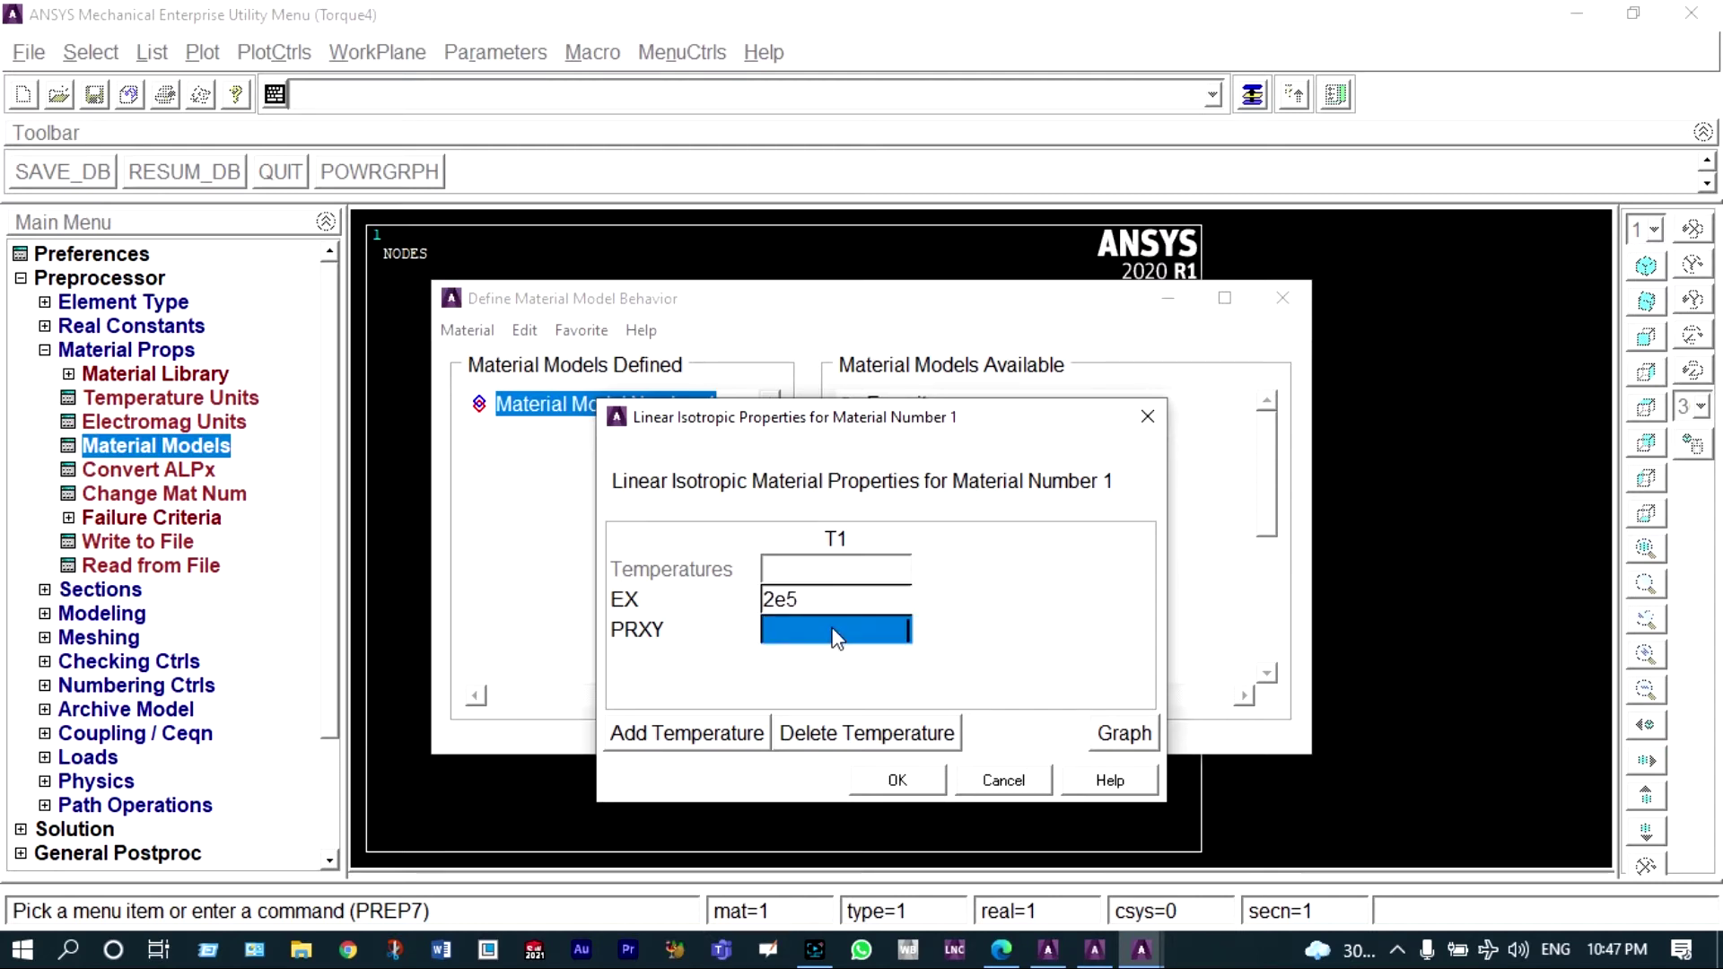
pyautogui.write('0')
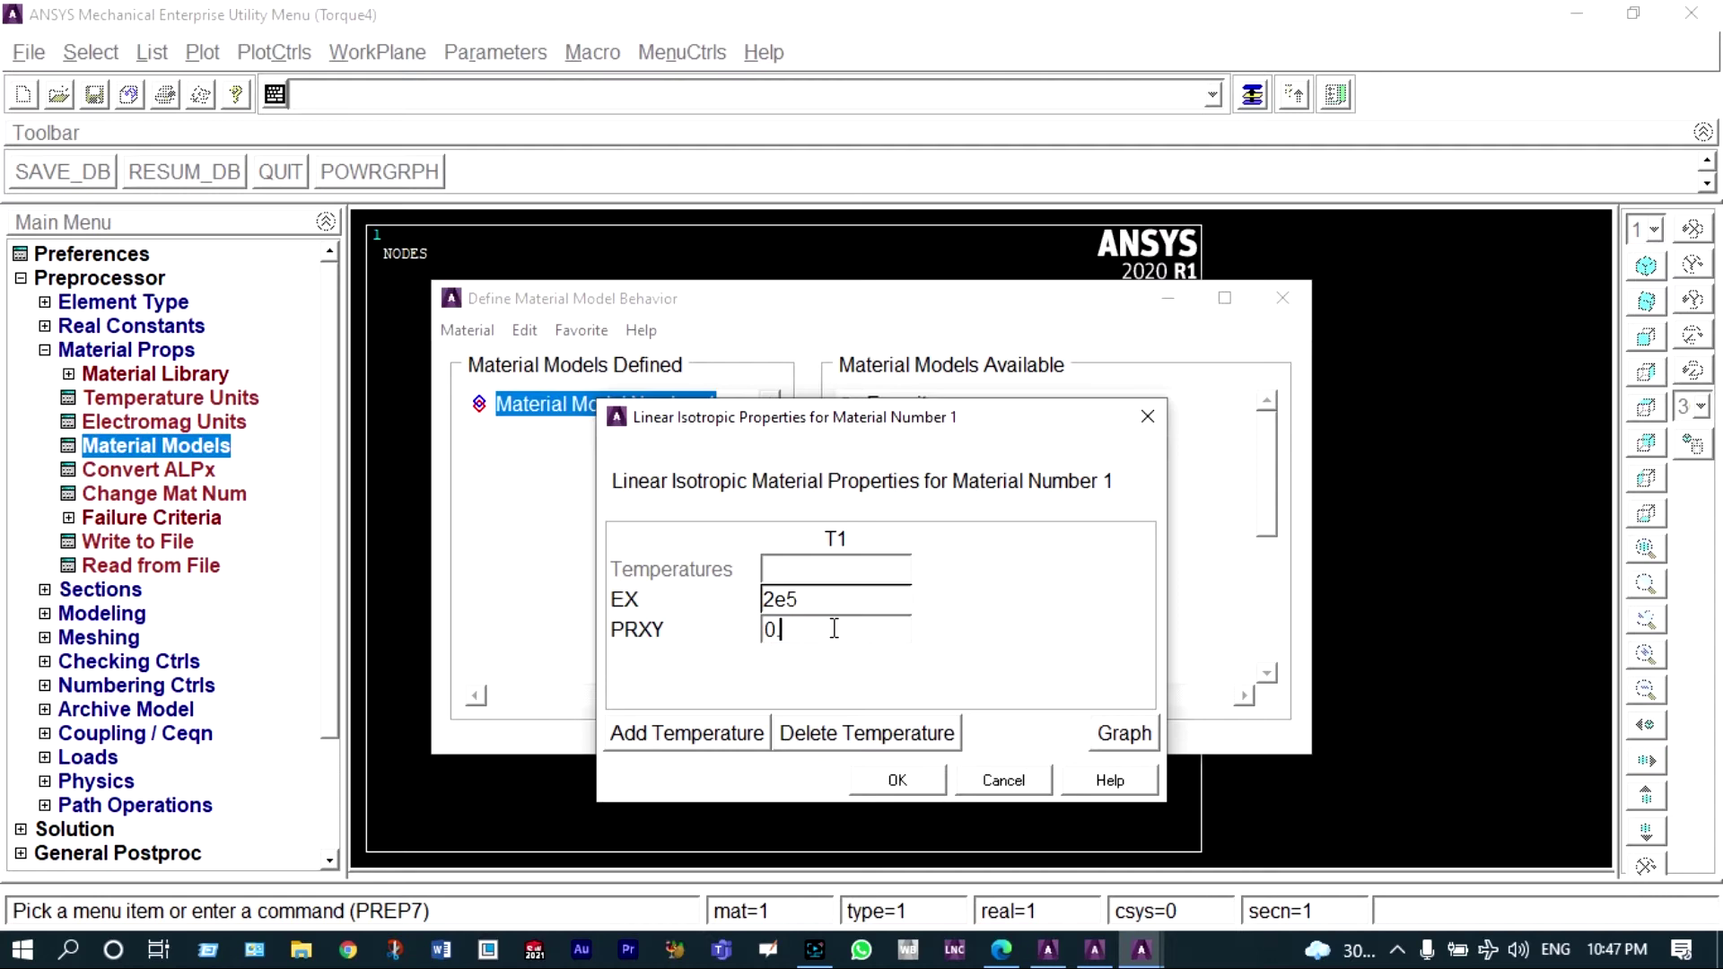
pyautogui.write('.3')
pyautogui.click(897, 779)
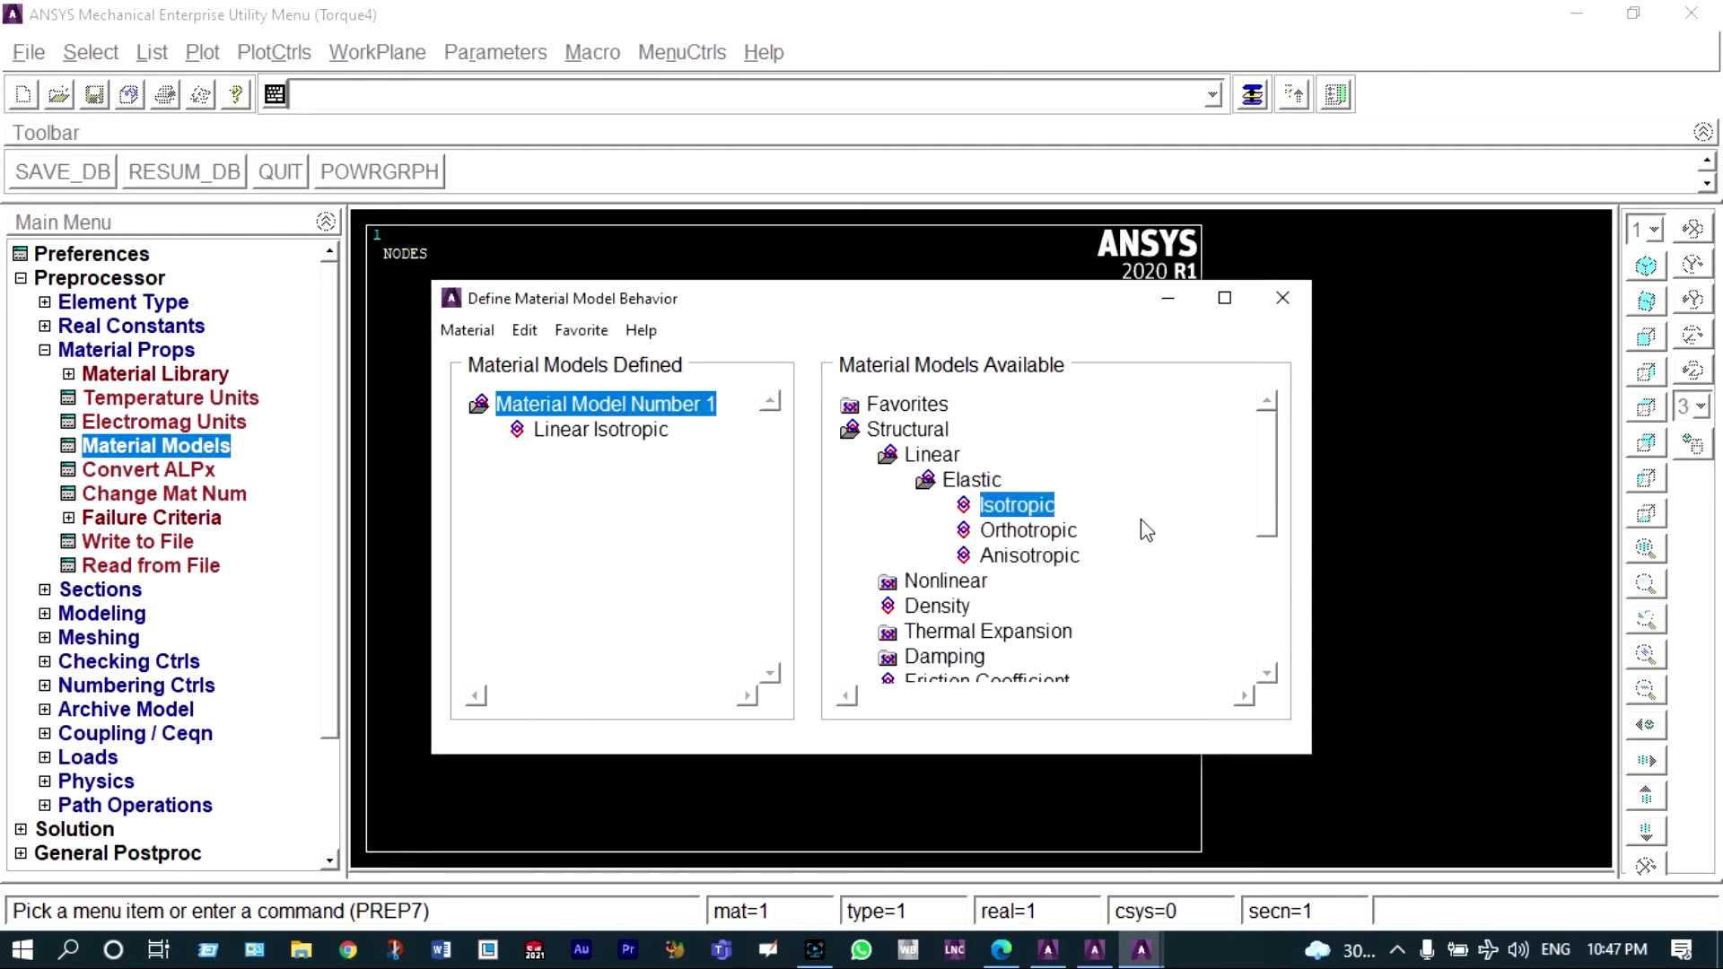
pyautogui.click(1282, 298)
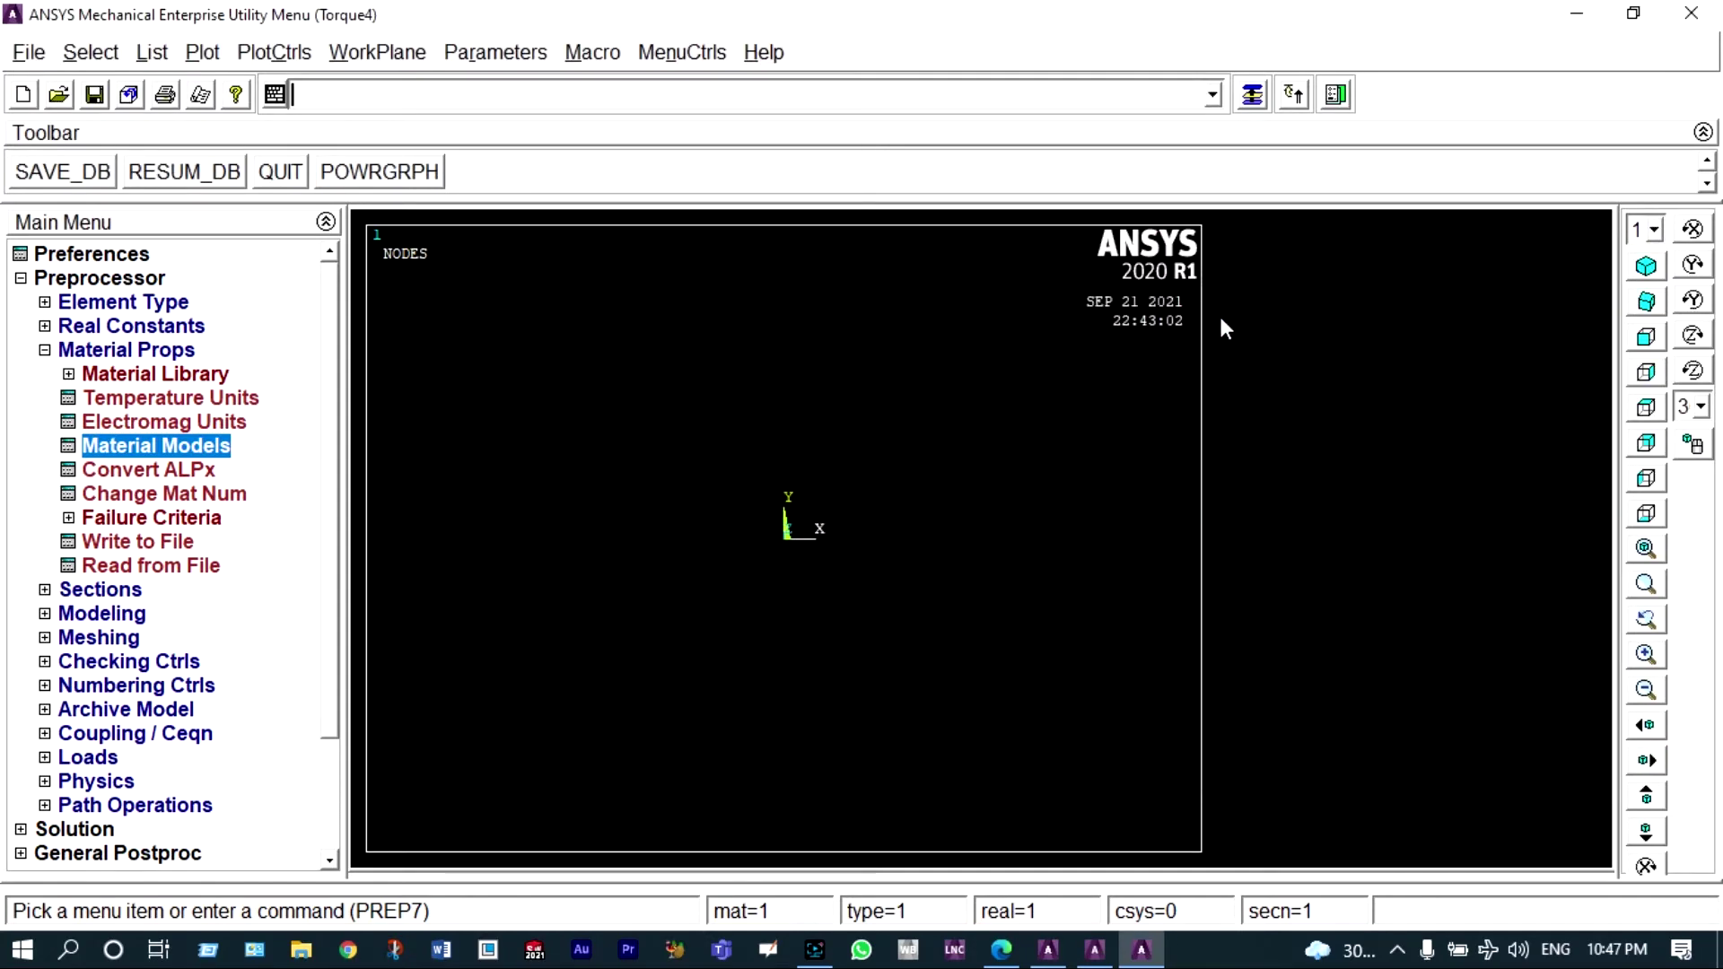
# Add link section 1 named 'Square' with a link area of 100.
pyautogui.click(126, 590)
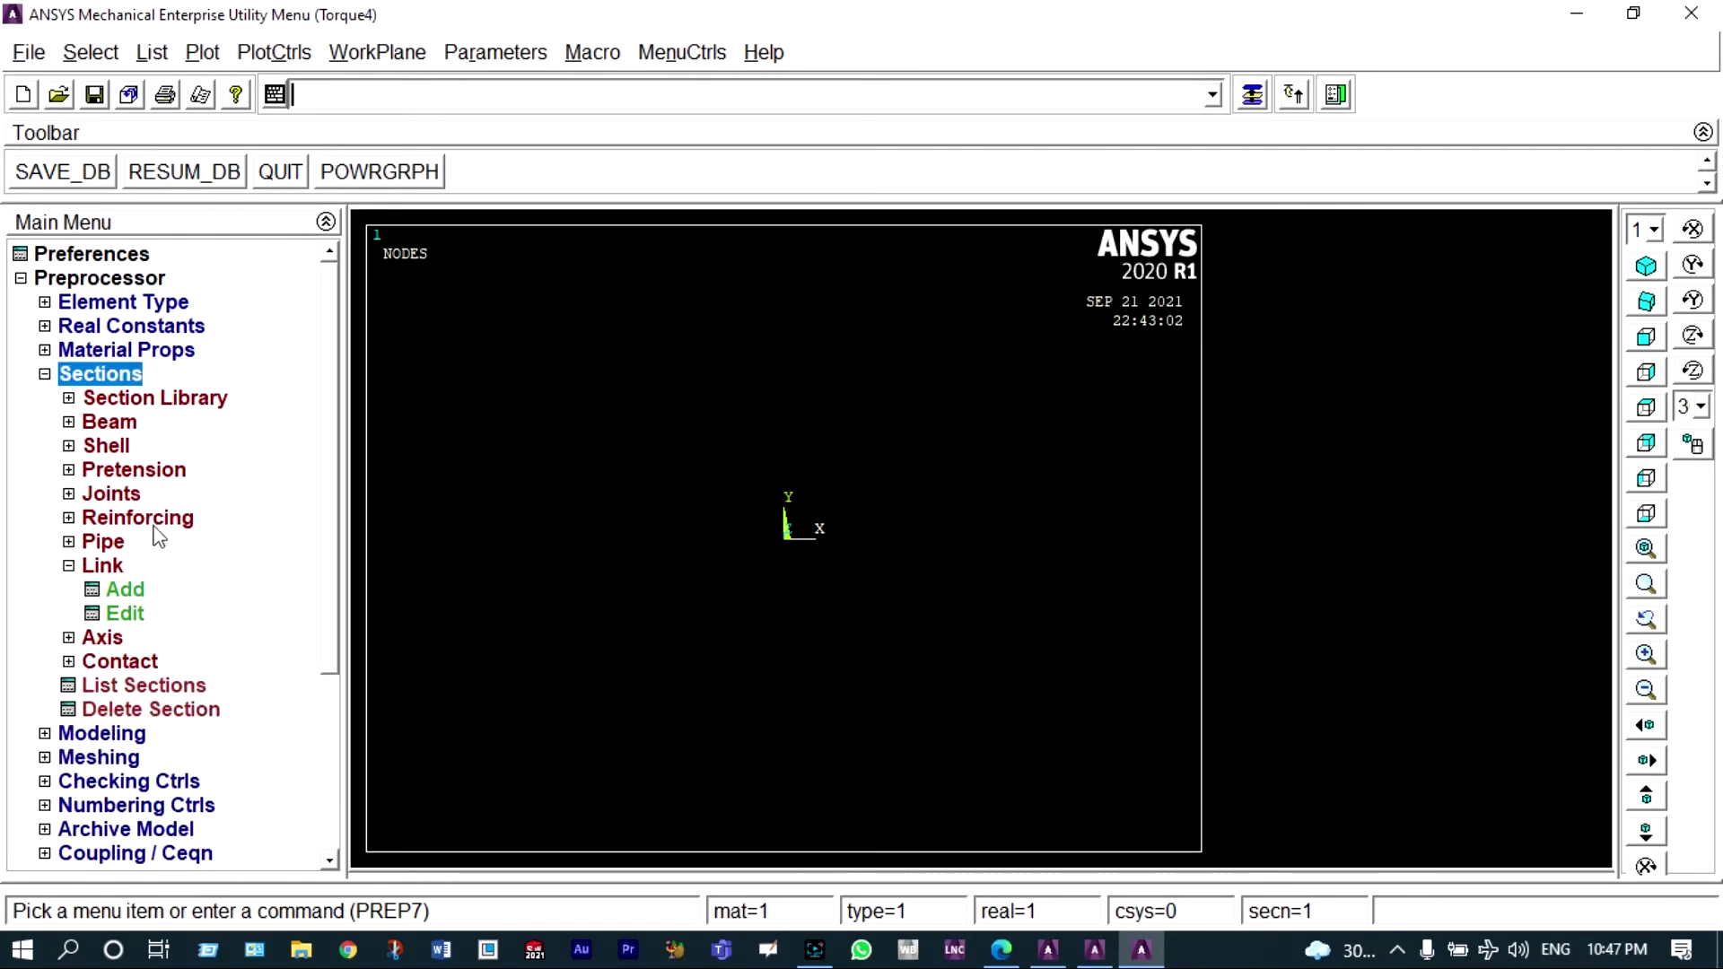
pyautogui.doubleClick(126, 589)
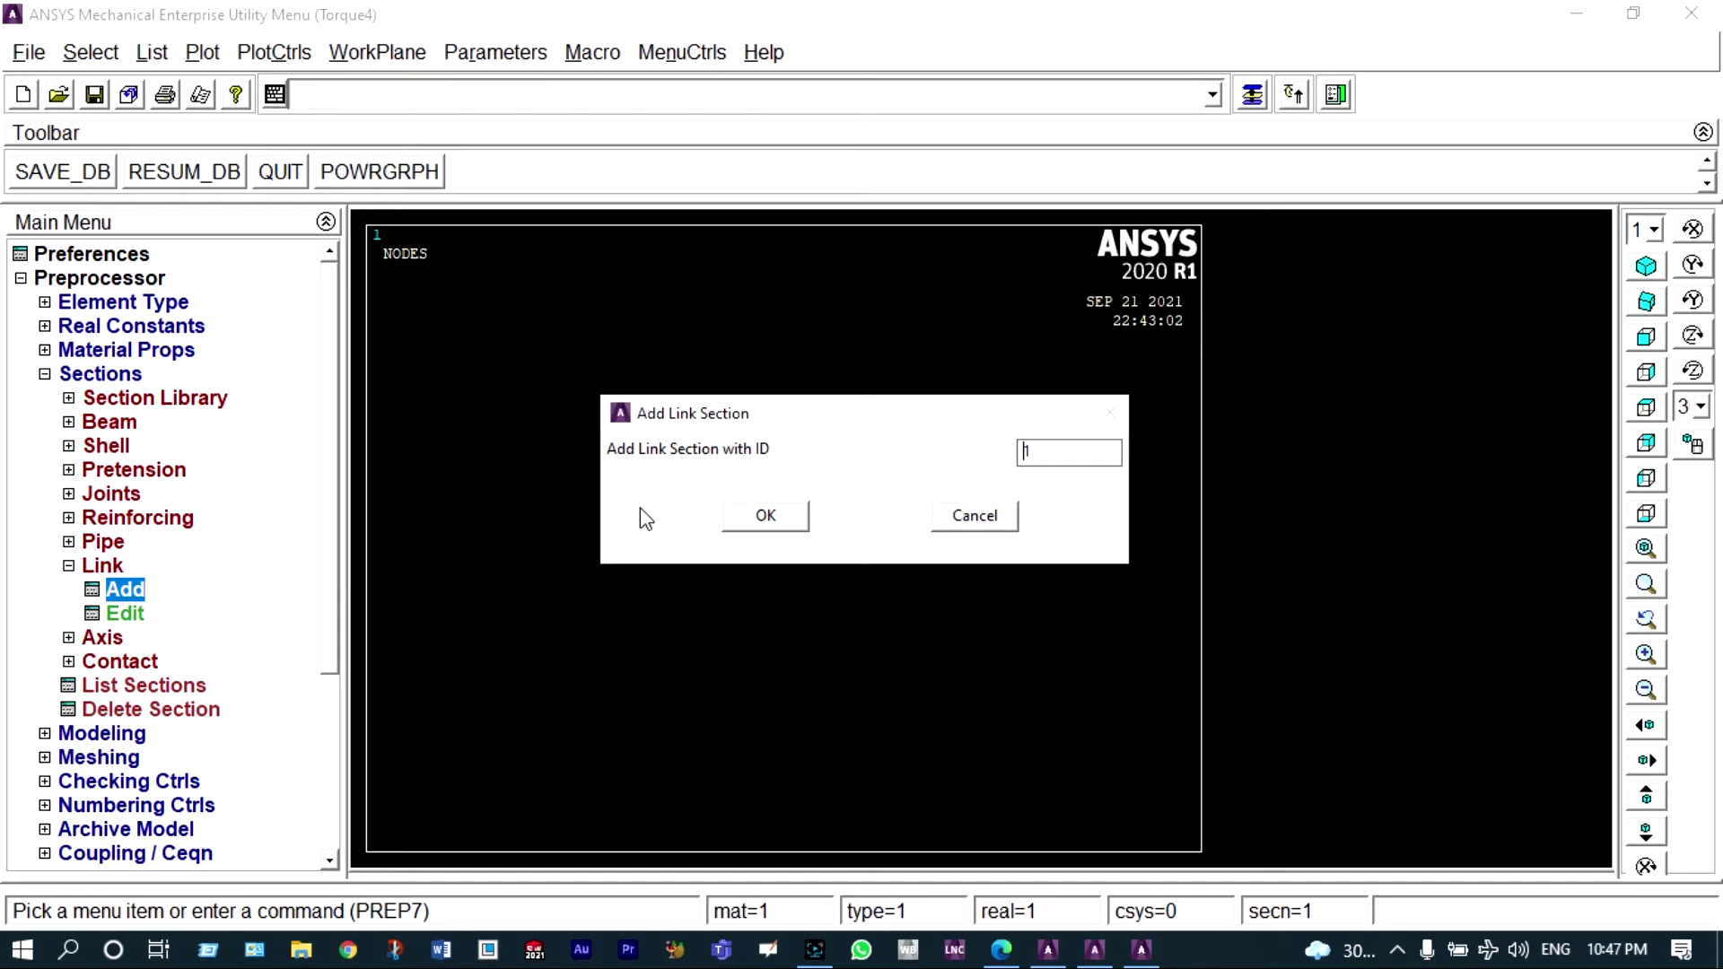
pyautogui.click(768, 517)
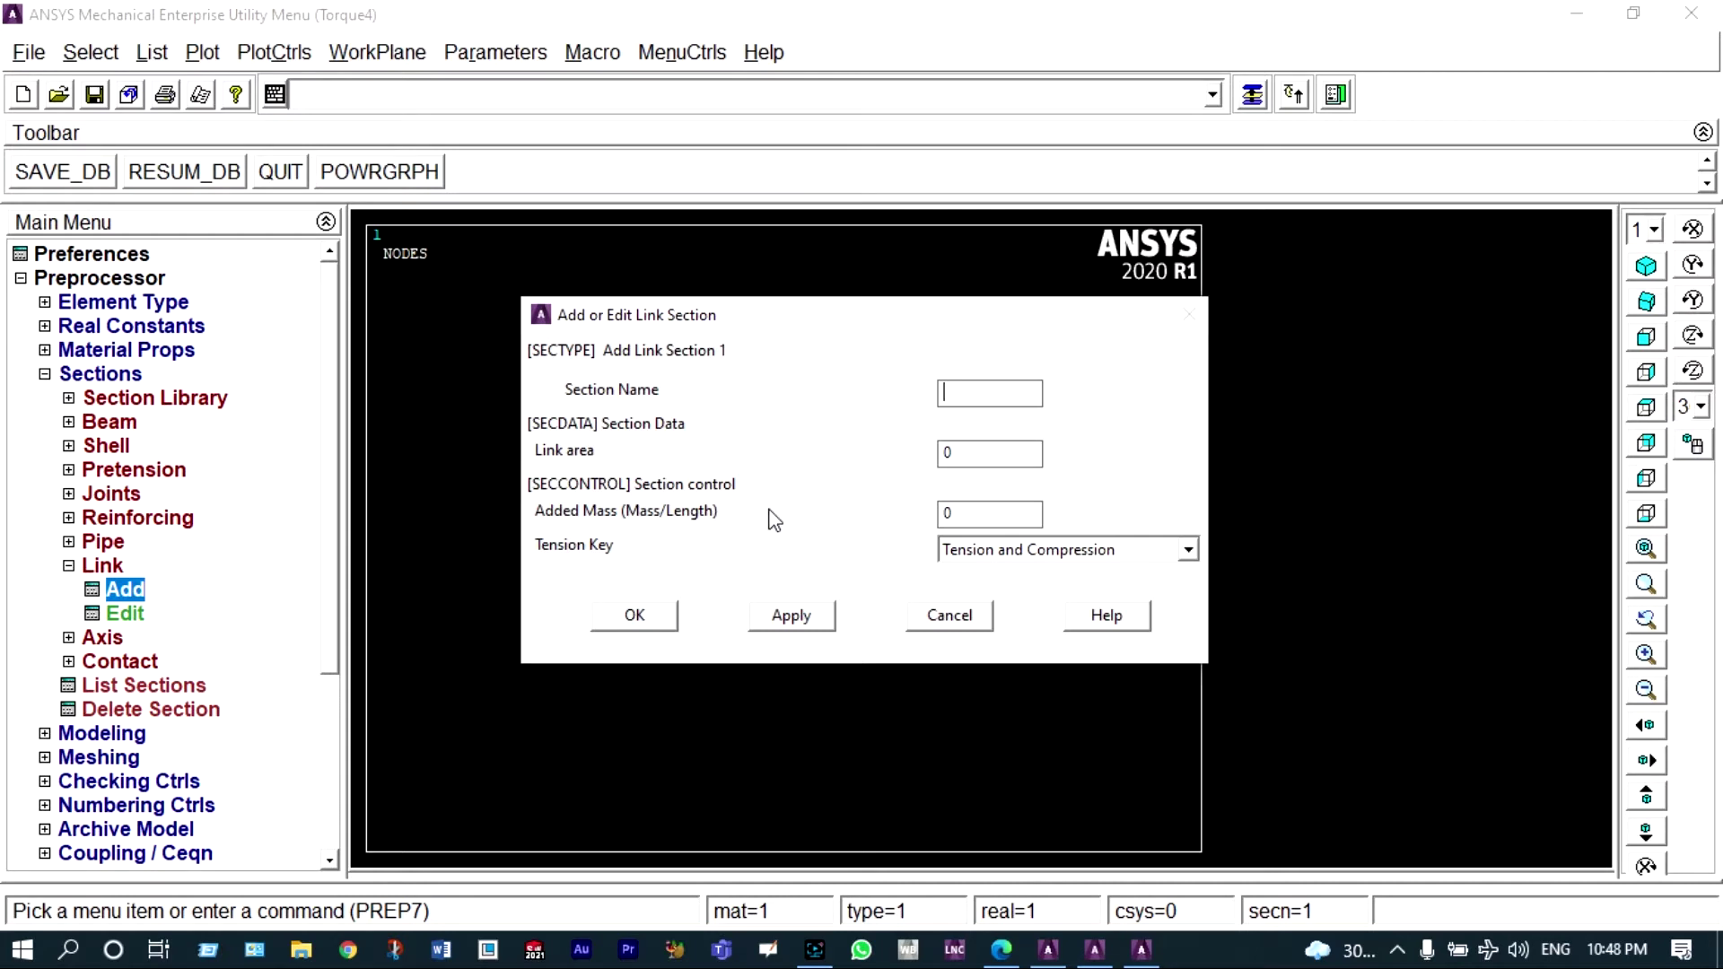
pyautogui.write('Square')
pyautogui.click(943, 451)
pyautogui.write('100')
pyautogui.click(644, 610)
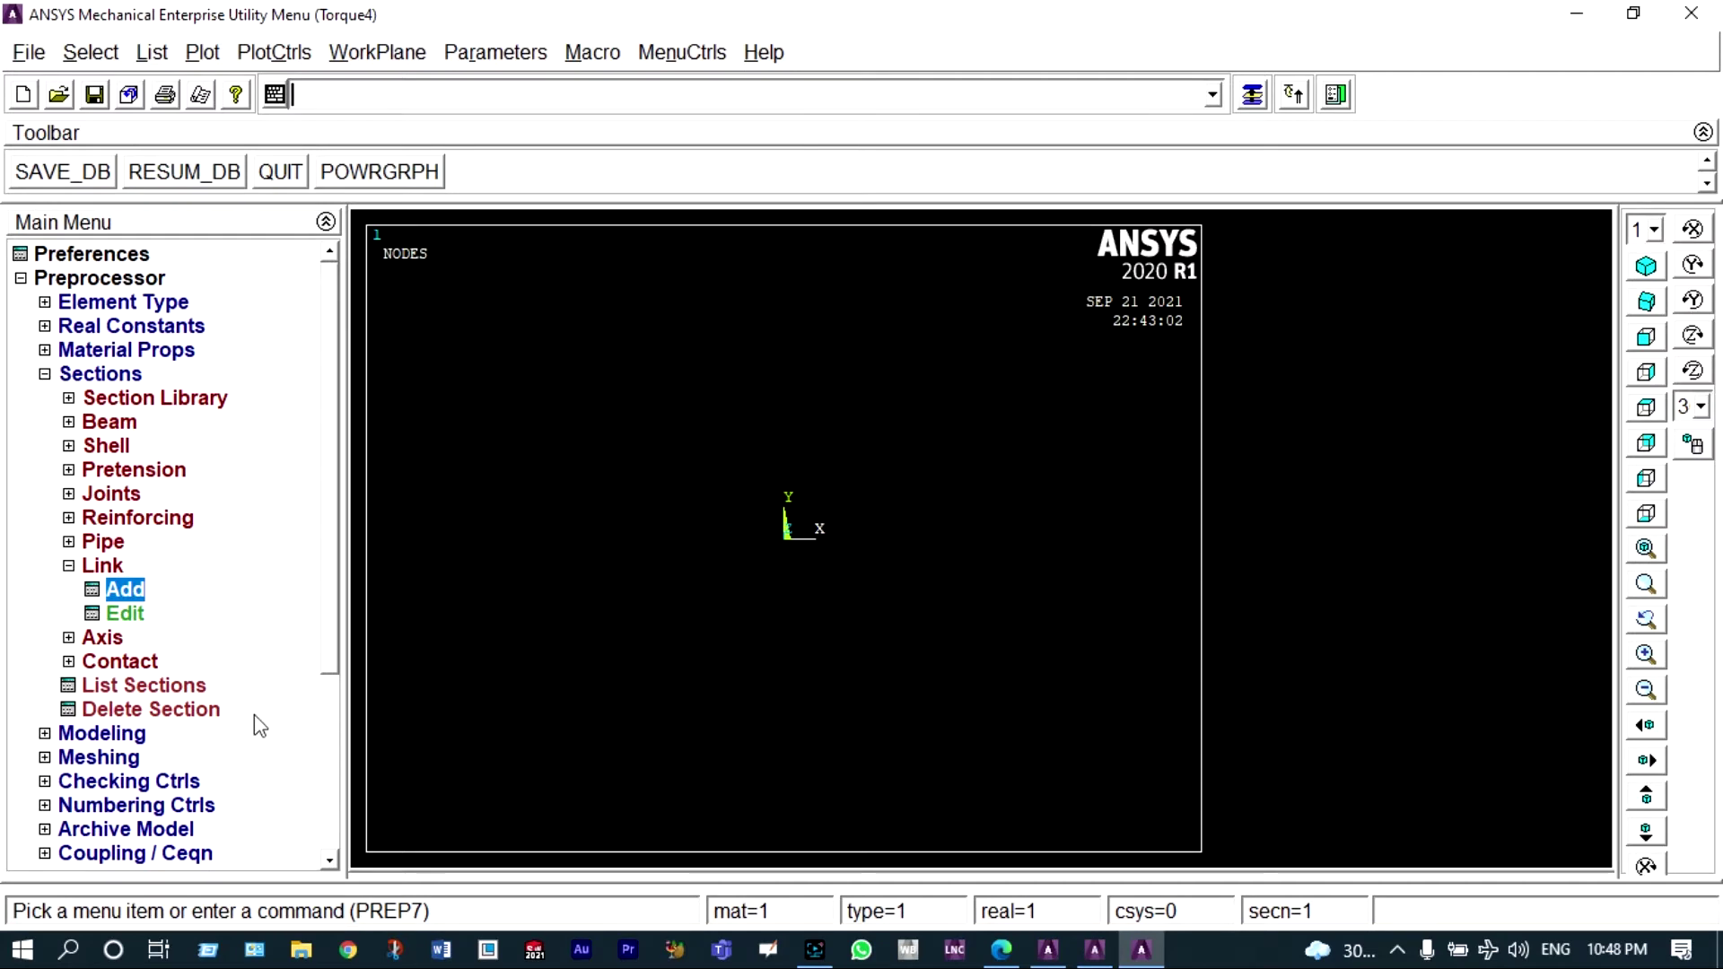
pyautogui.click(125, 733)
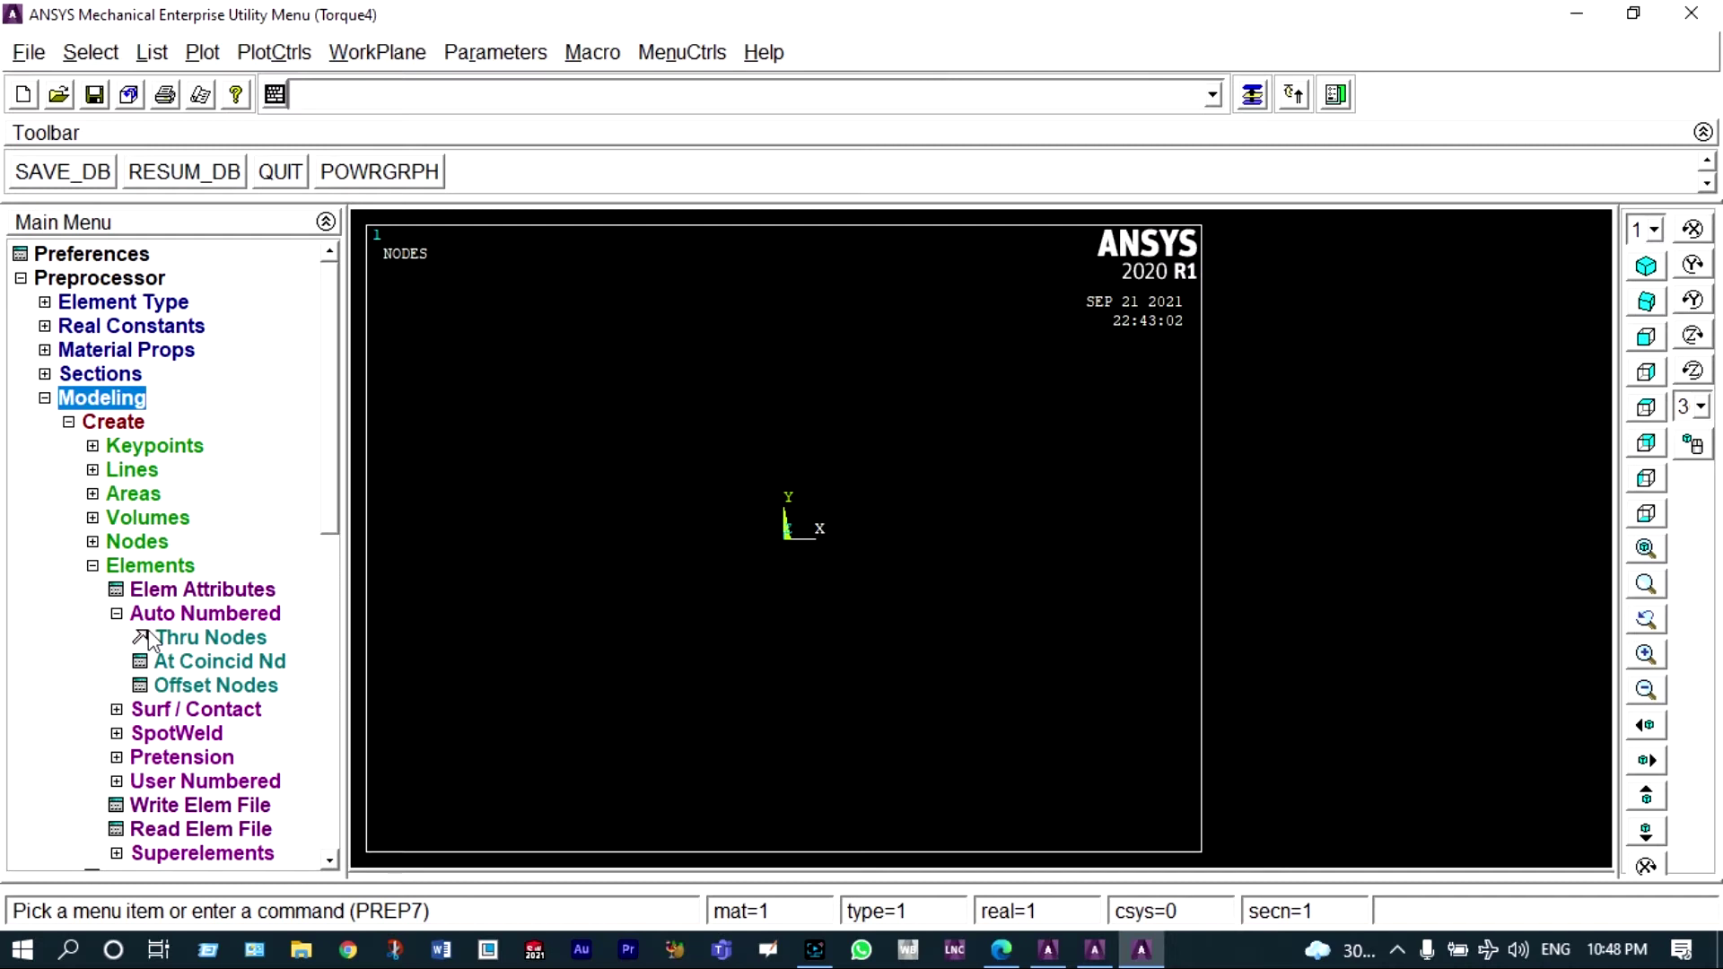
# Create node 1 in the active coordinate system after checking the truss figure in the PDF.
pyautogui.click(135, 543)
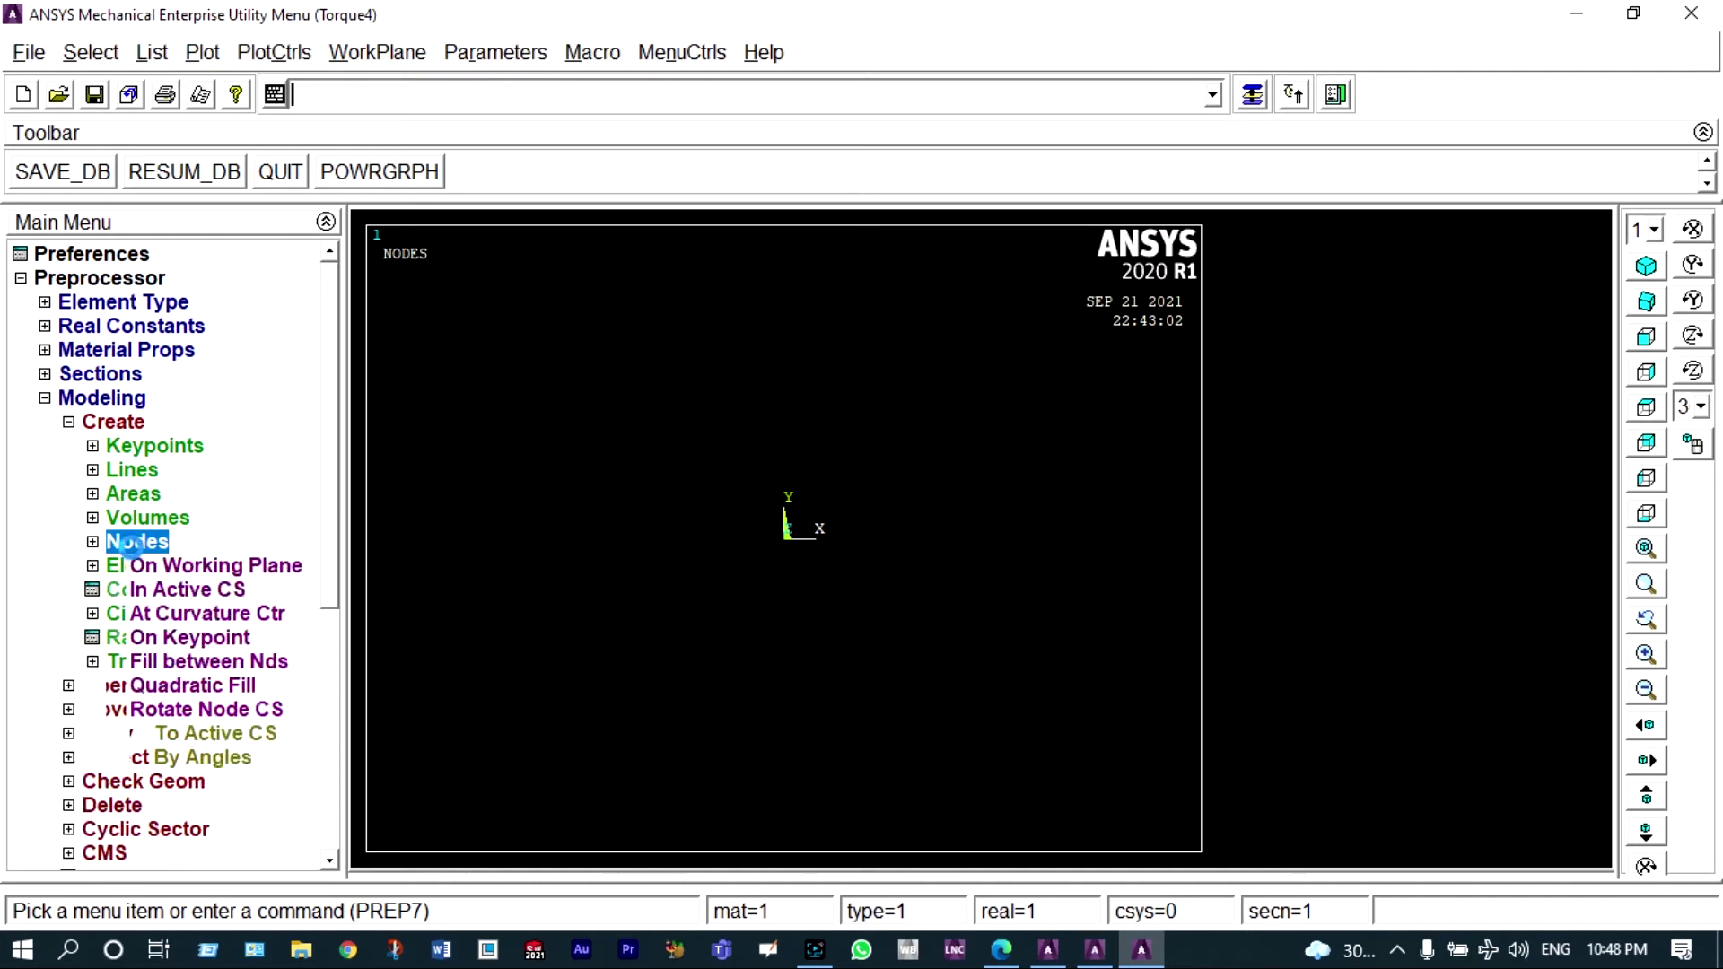
pyautogui.click(188, 590)
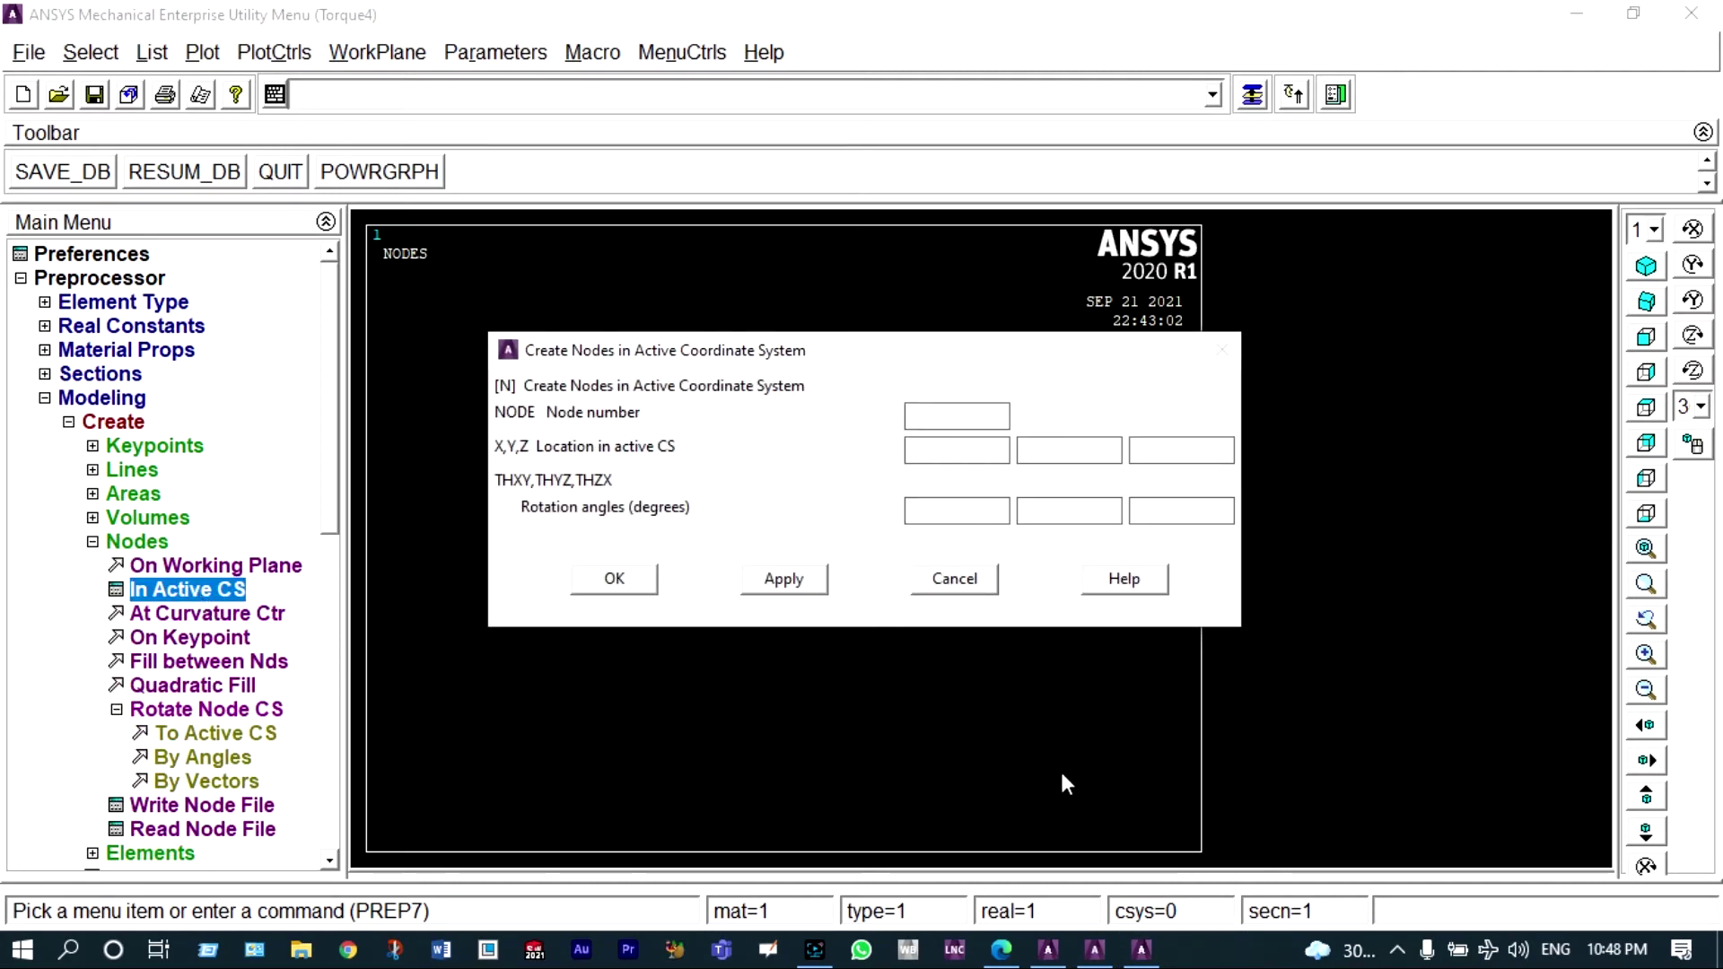
pyautogui.click(1001, 949)
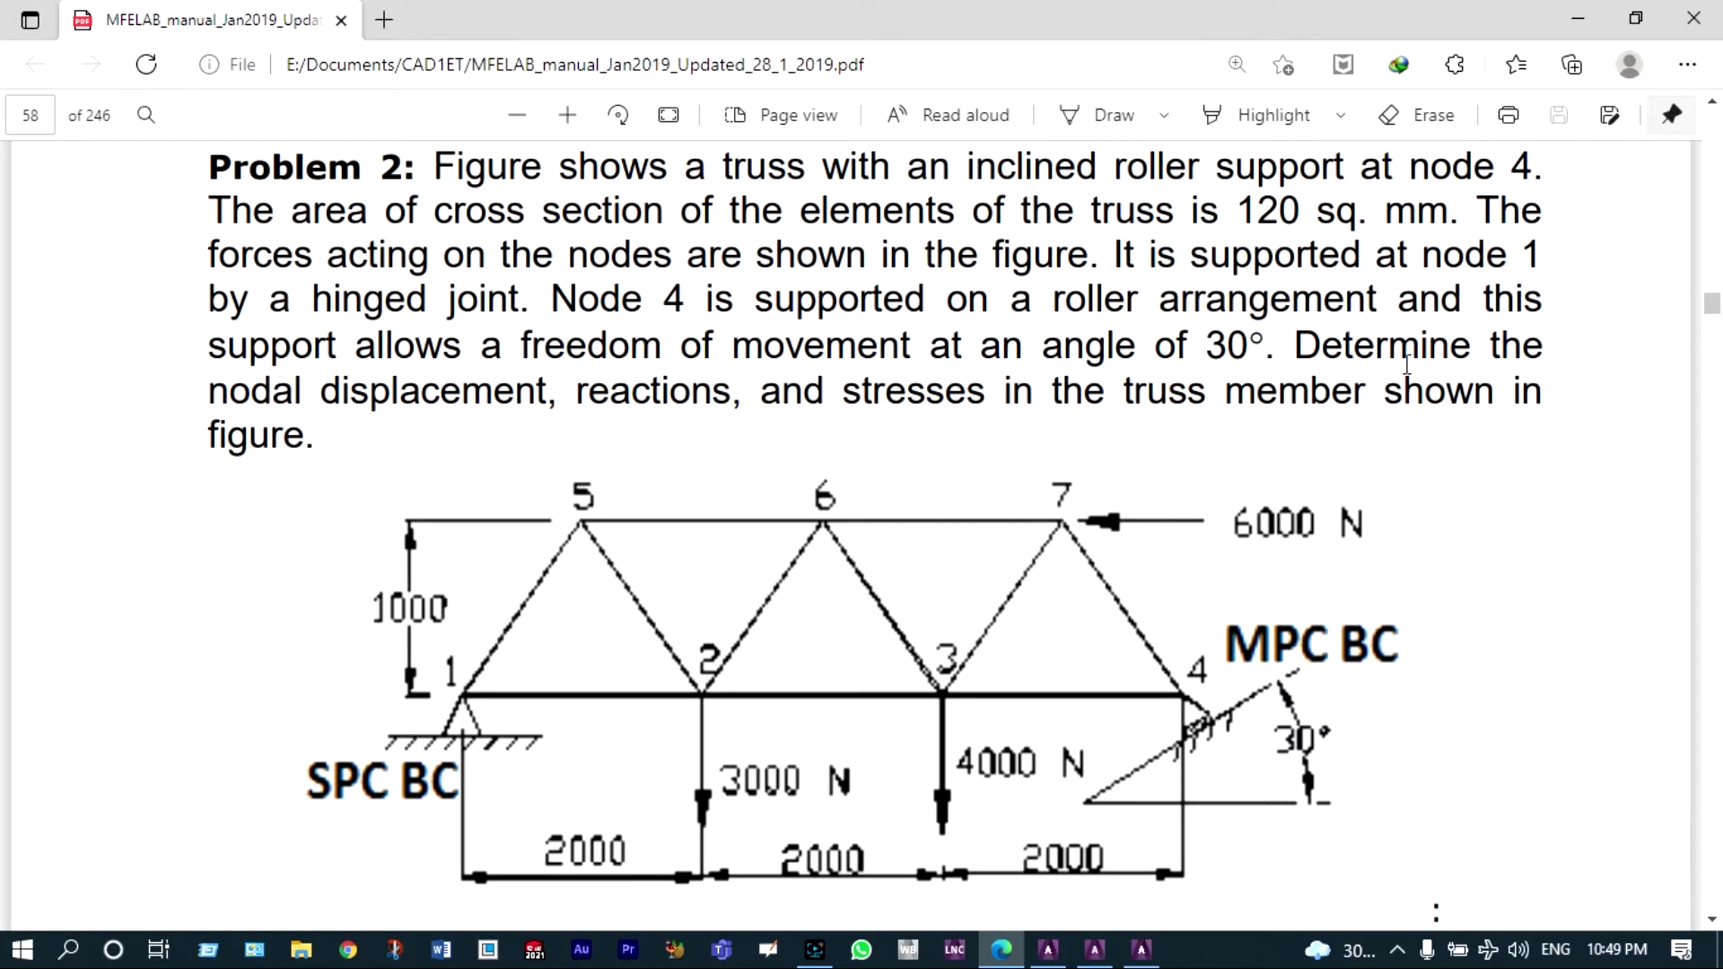
pyautogui.click(1579, 20)
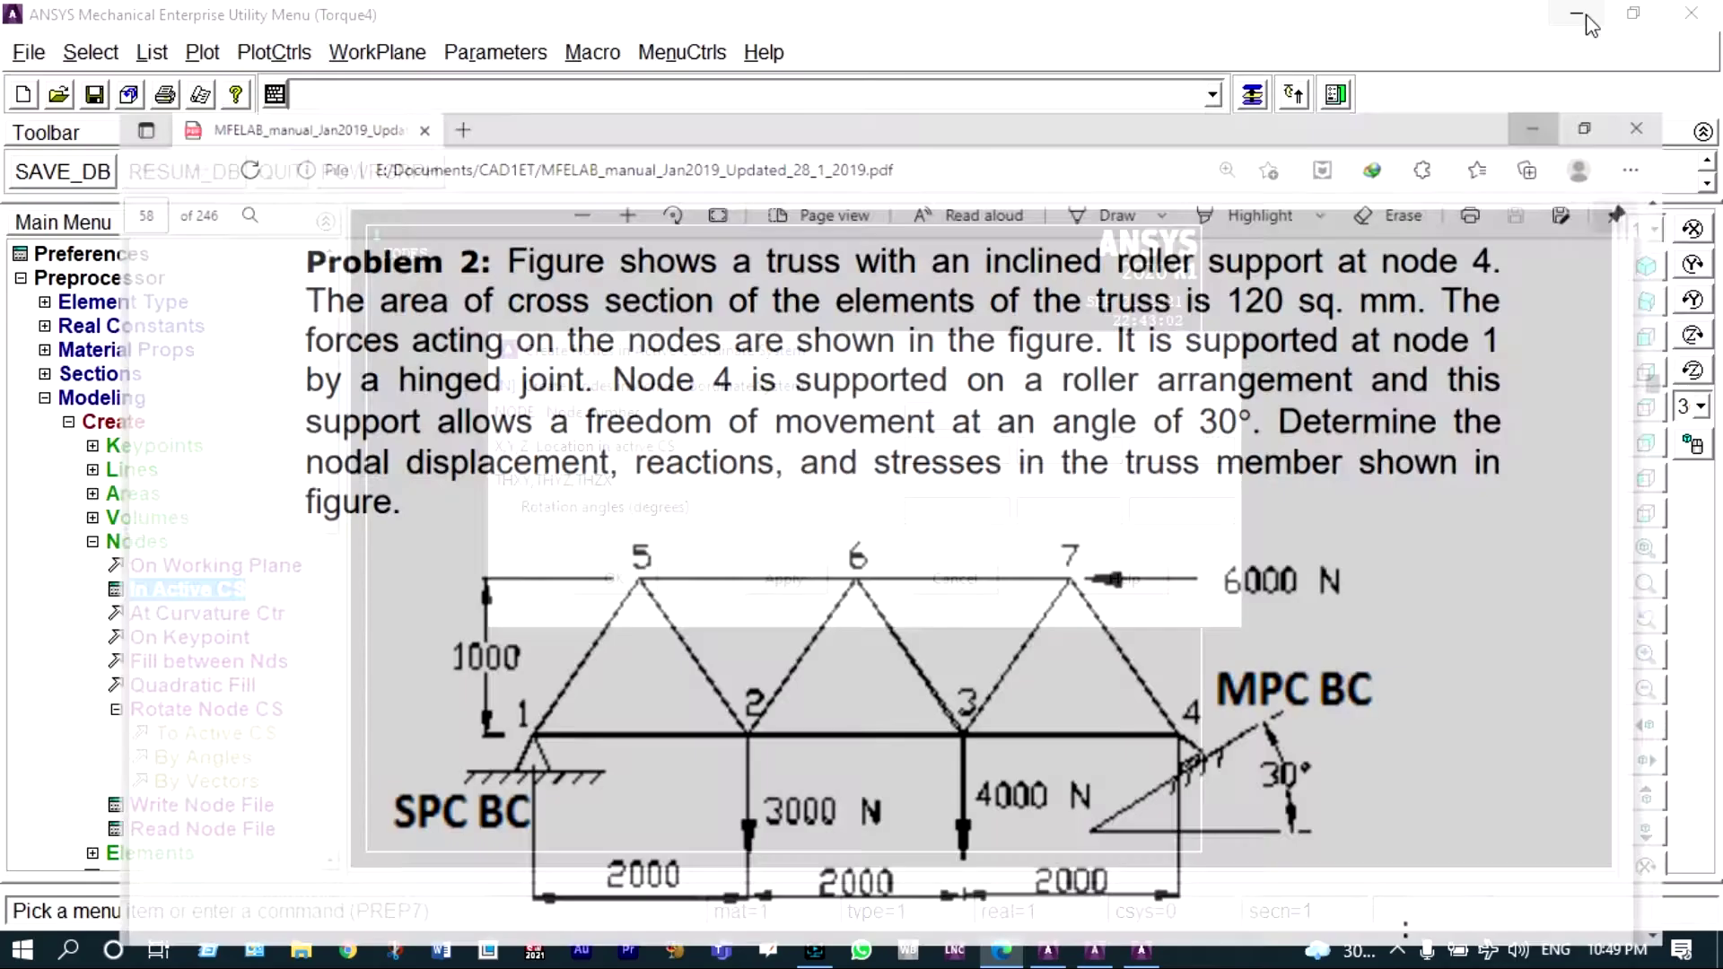
pyautogui.click(803, 582)
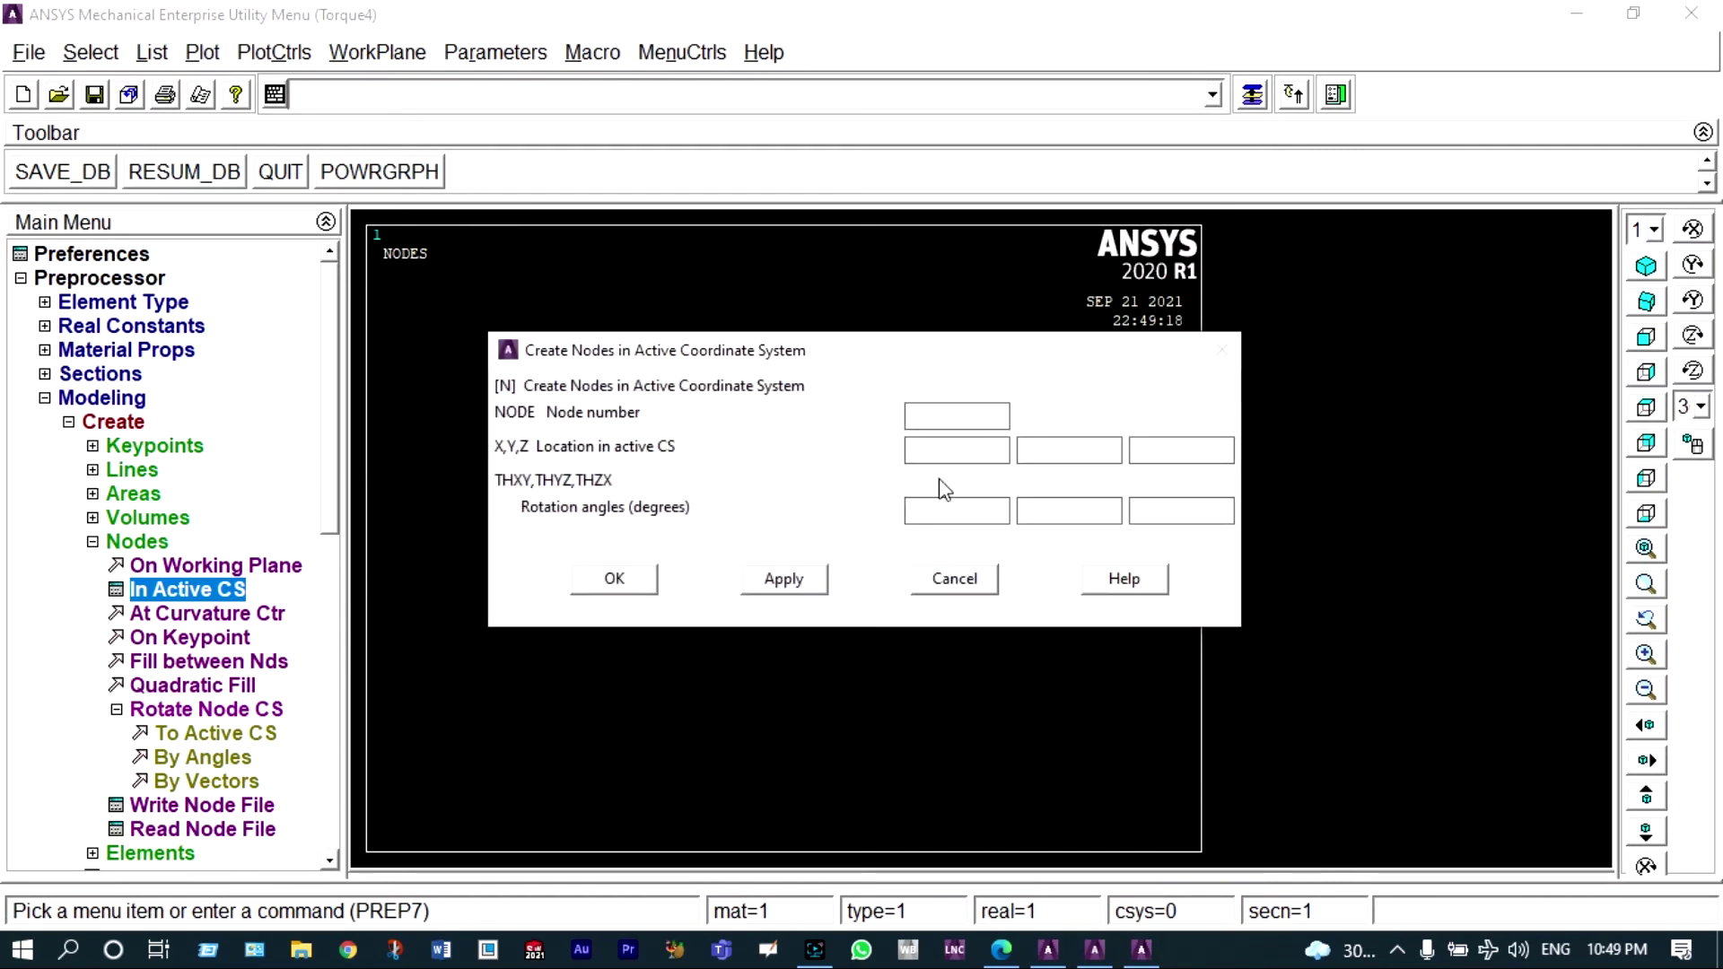
# Create the bottom-chord nodes at X 2000, 4000 and 6000.
pyautogui.click(938, 451)
pyautogui.write('2')
pyautogui.write('000')
pyautogui.click(785, 579)
pyautogui.click(917, 448)
pyautogui.press('BackSpace')
pyautogui.write('4')
pyautogui.click(792, 582)
pyautogui.press('BackSpace')
pyautogui.write('6')
pyautogui.click(798, 583)
# Create the top-chord nodes at Y 1000 with X 1000, 3000 and 5000.
pyautogui.click(922, 448)
pyautogui.press('BackSpace')
pyautogui.write('11000')
pyautogui.click(800, 577)
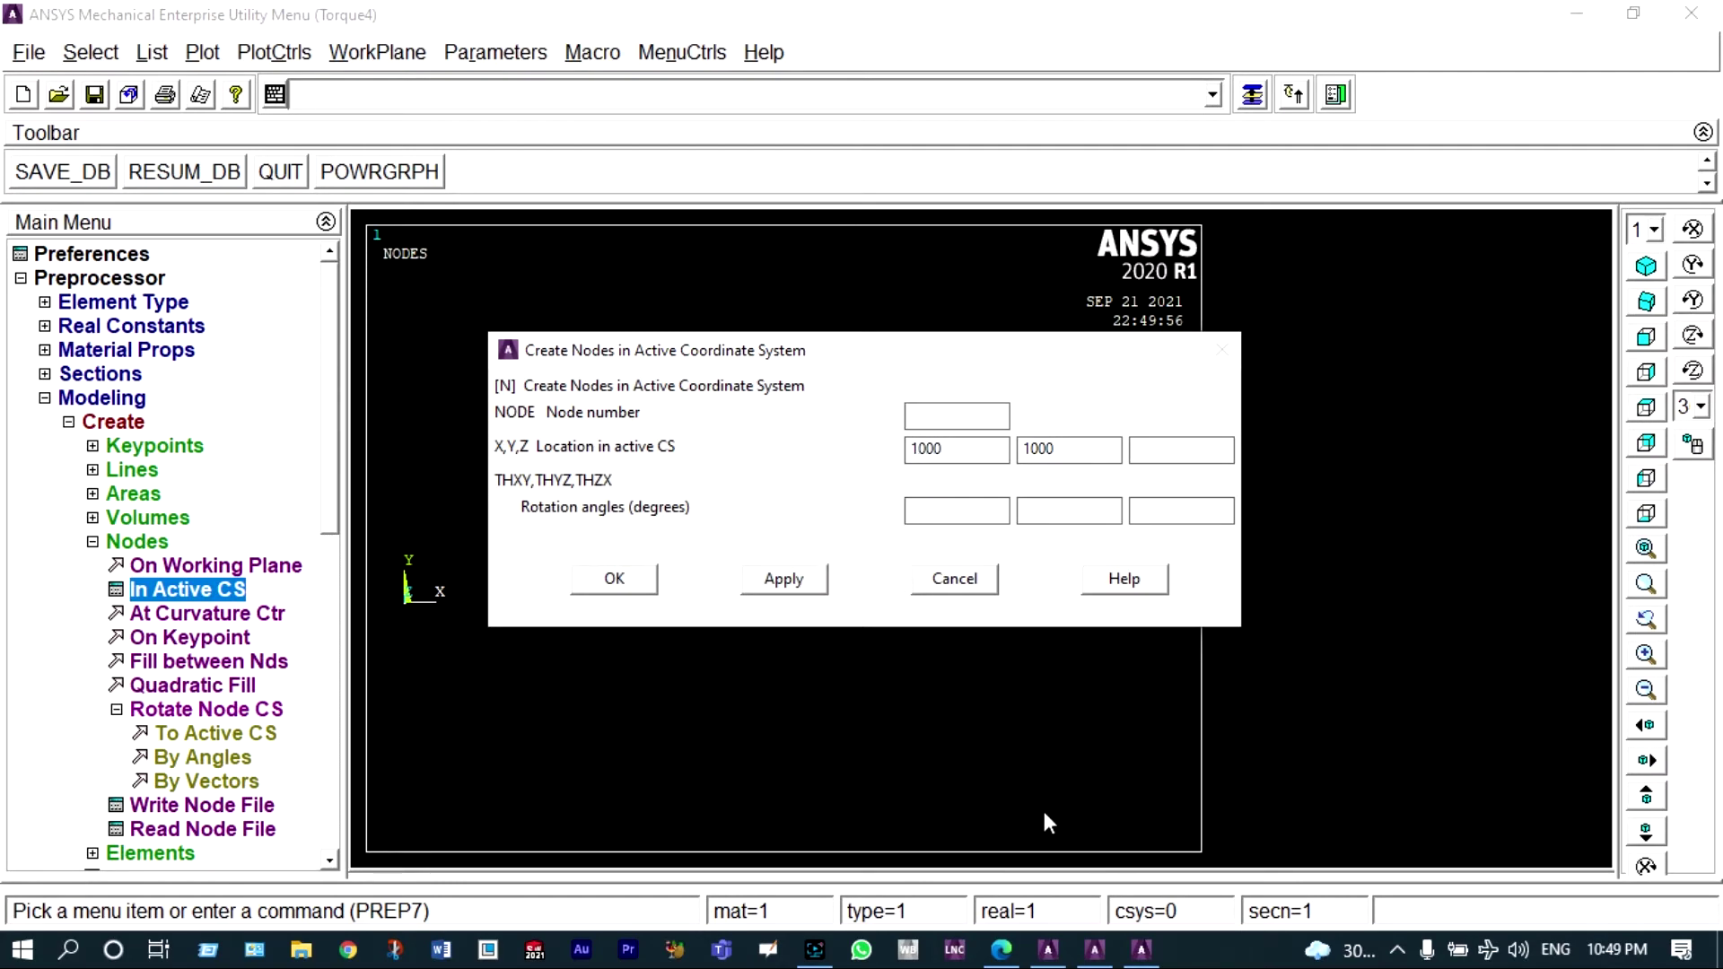
pyautogui.click(1002, 948)
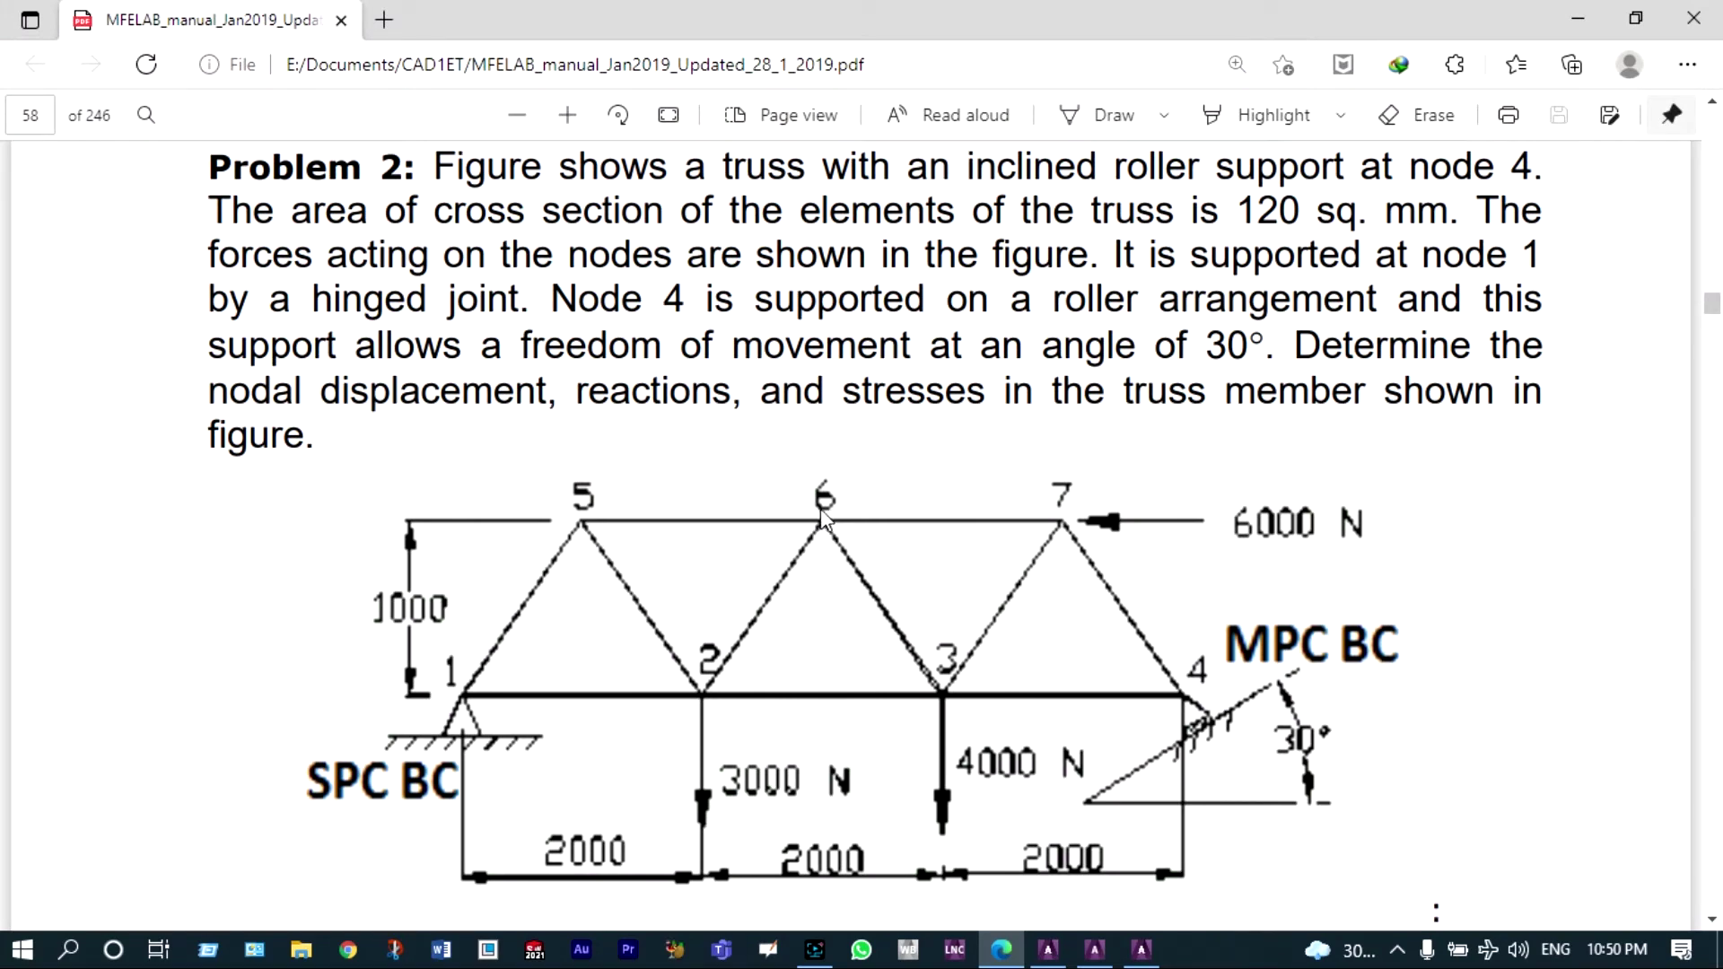
pyautogui.hotkey('alt', 'Tab')
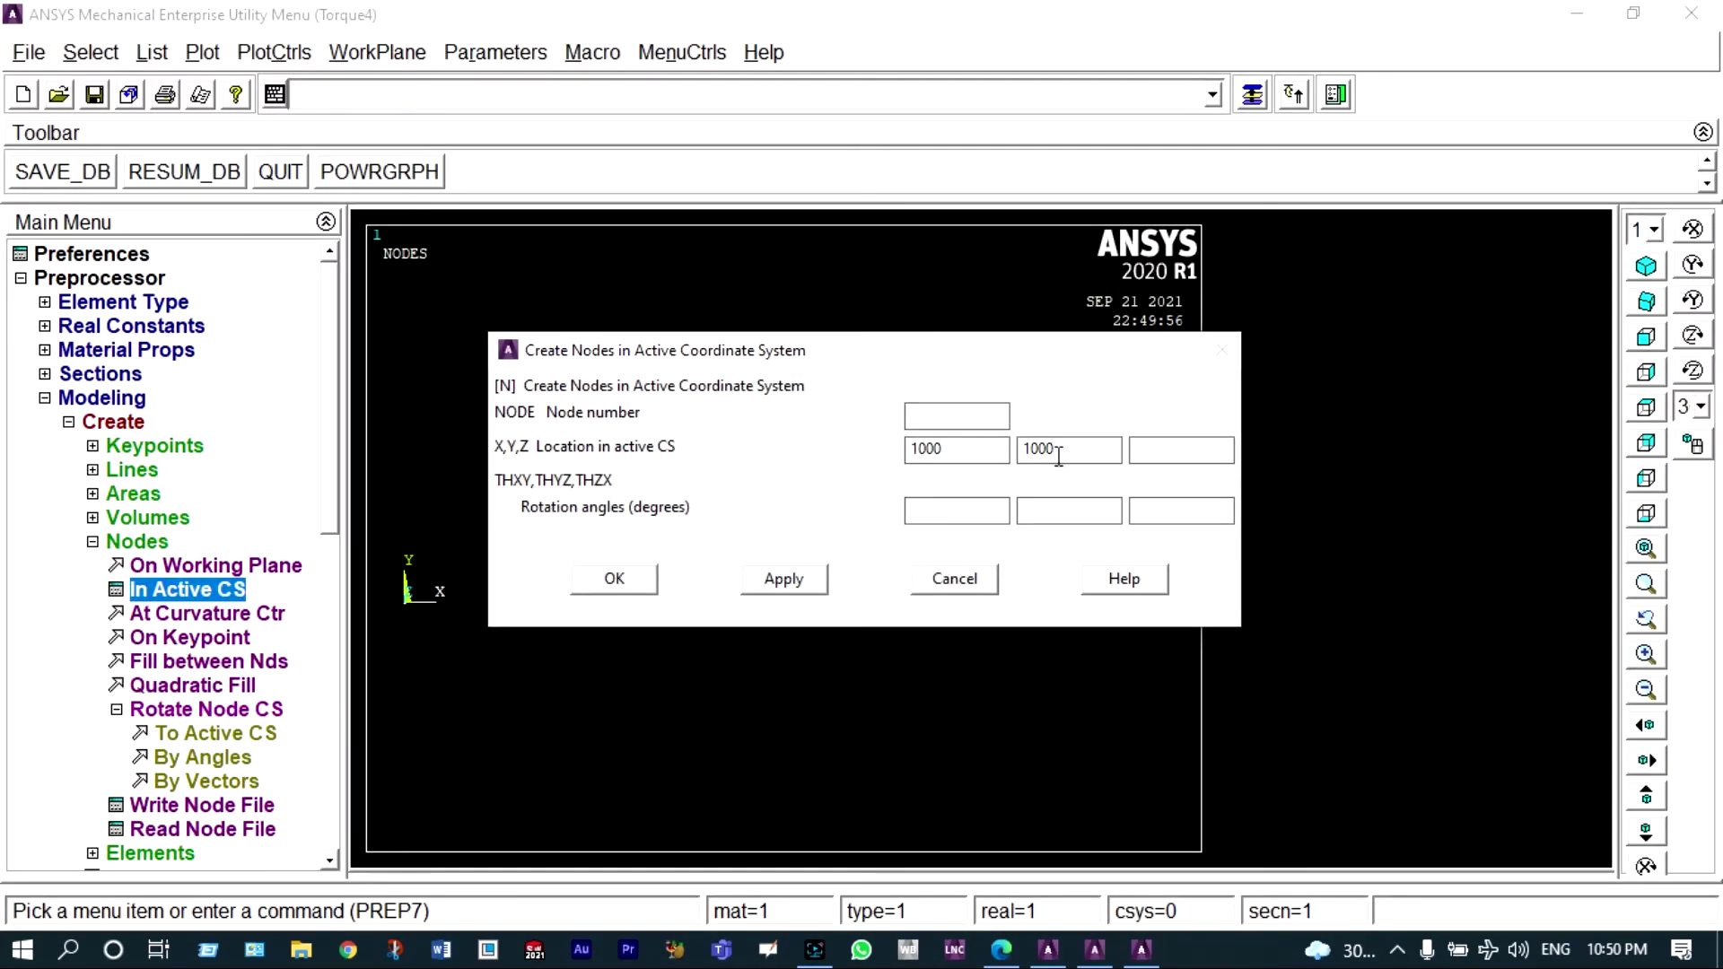
pyautogui.click(920, 448)
pyautogui.press('BackSpace')
pyautogui.write('3')
pyautogui.click(787, 580)
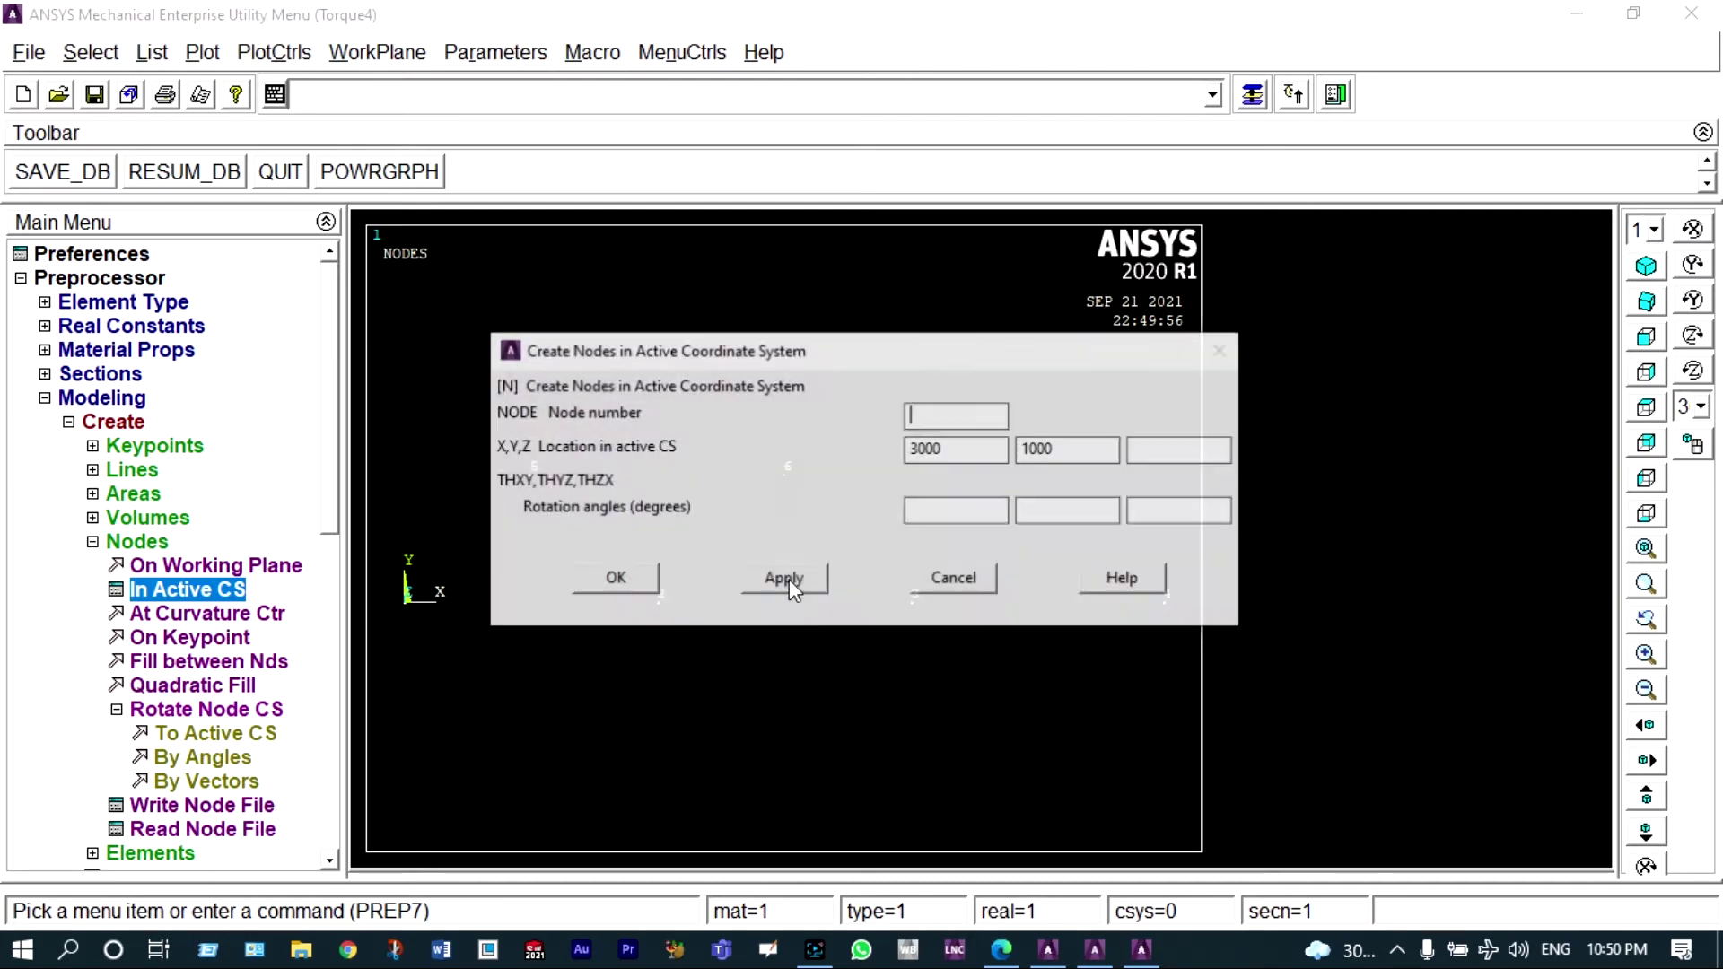
pyautogui.click(920, 451)
pyautogui.press('BackSpace')
pyautogui.write('5')
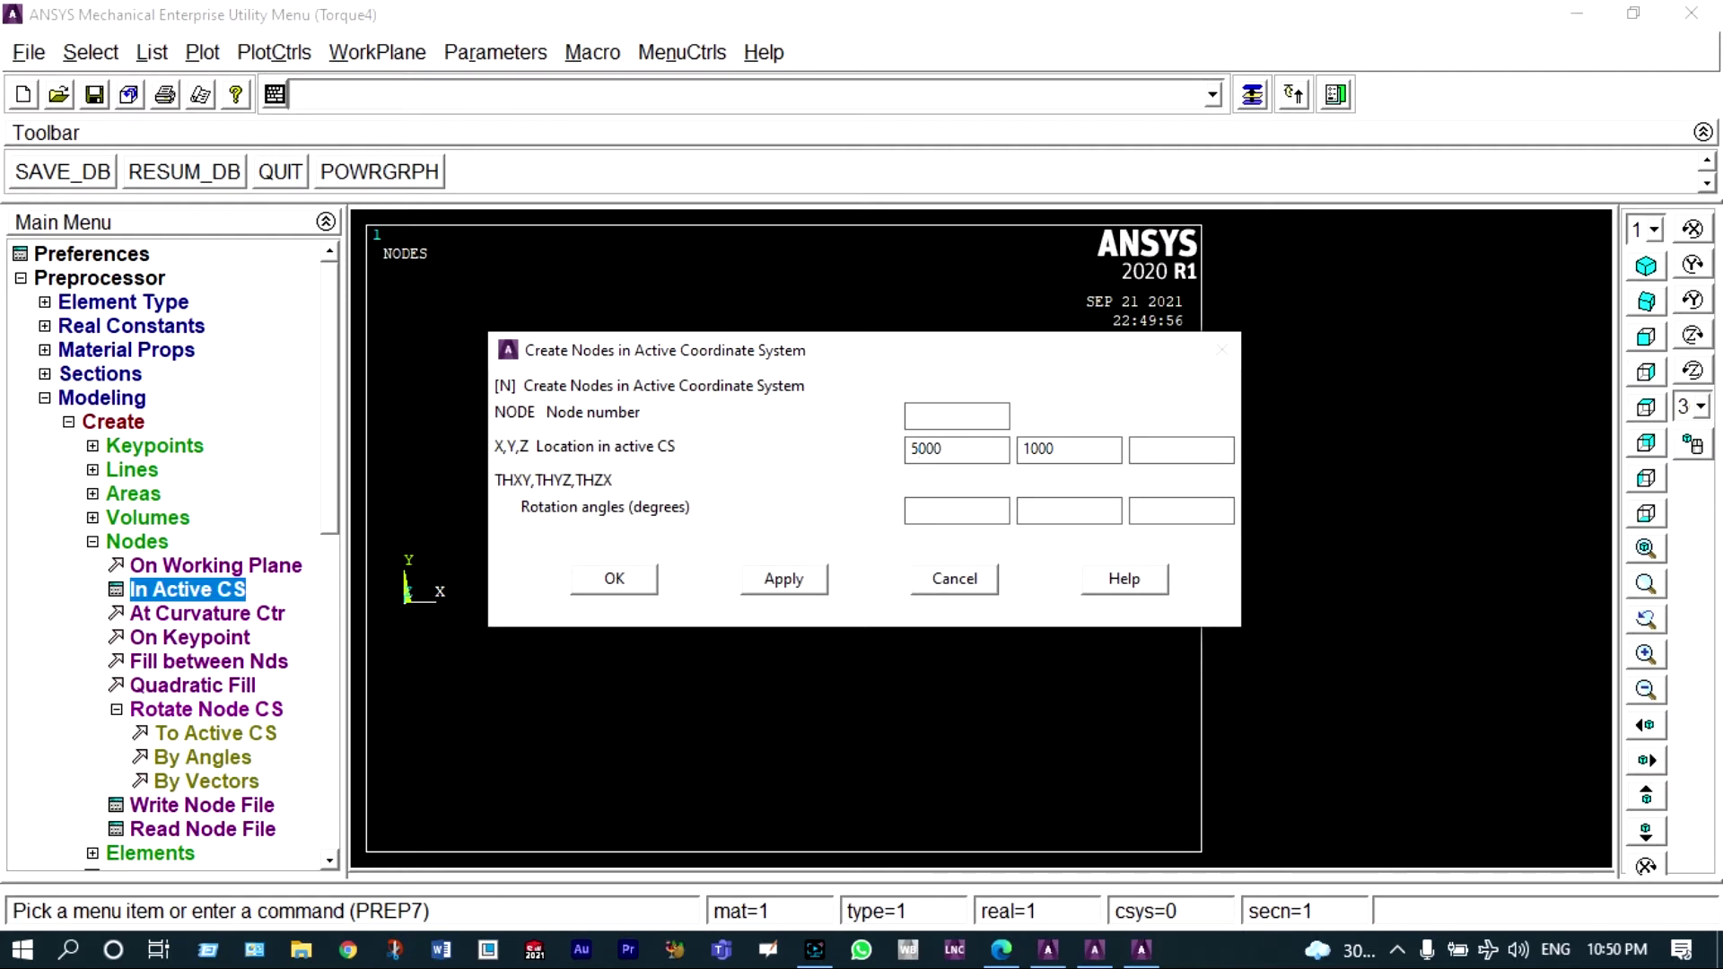
pyautogui.click(641, 580)
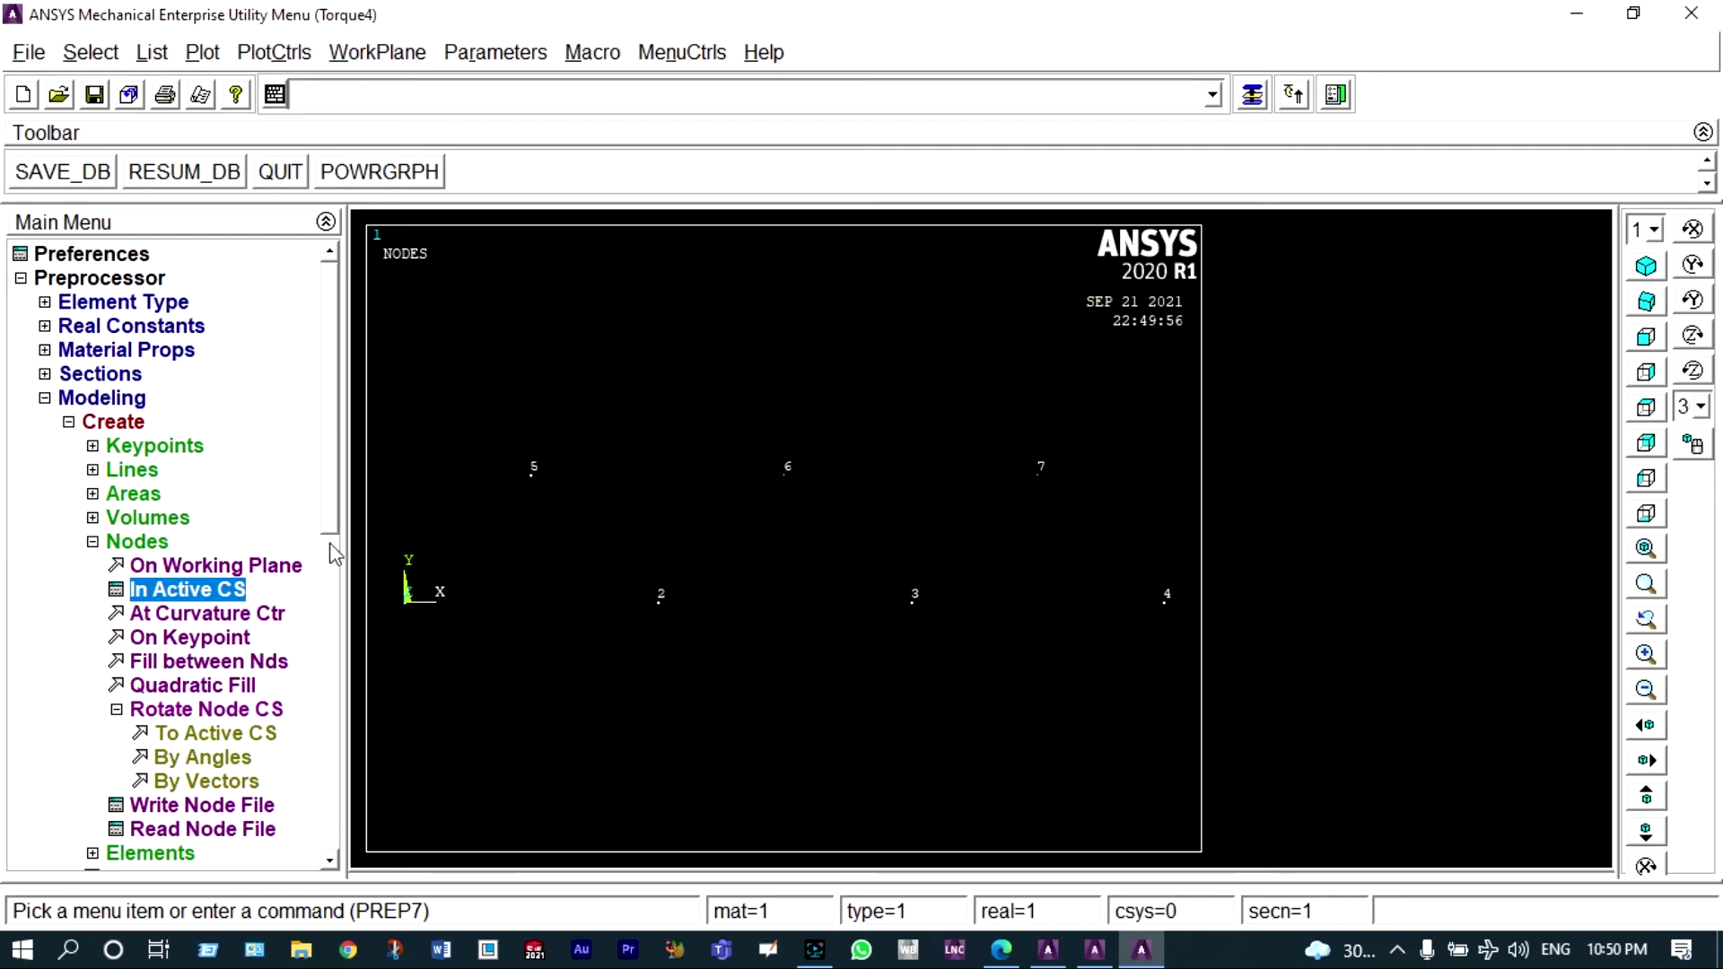
# Create the bottom-chord elements joining nodes 1-2, 2-3 and 3-4.
pyautogui.click(97, 544)
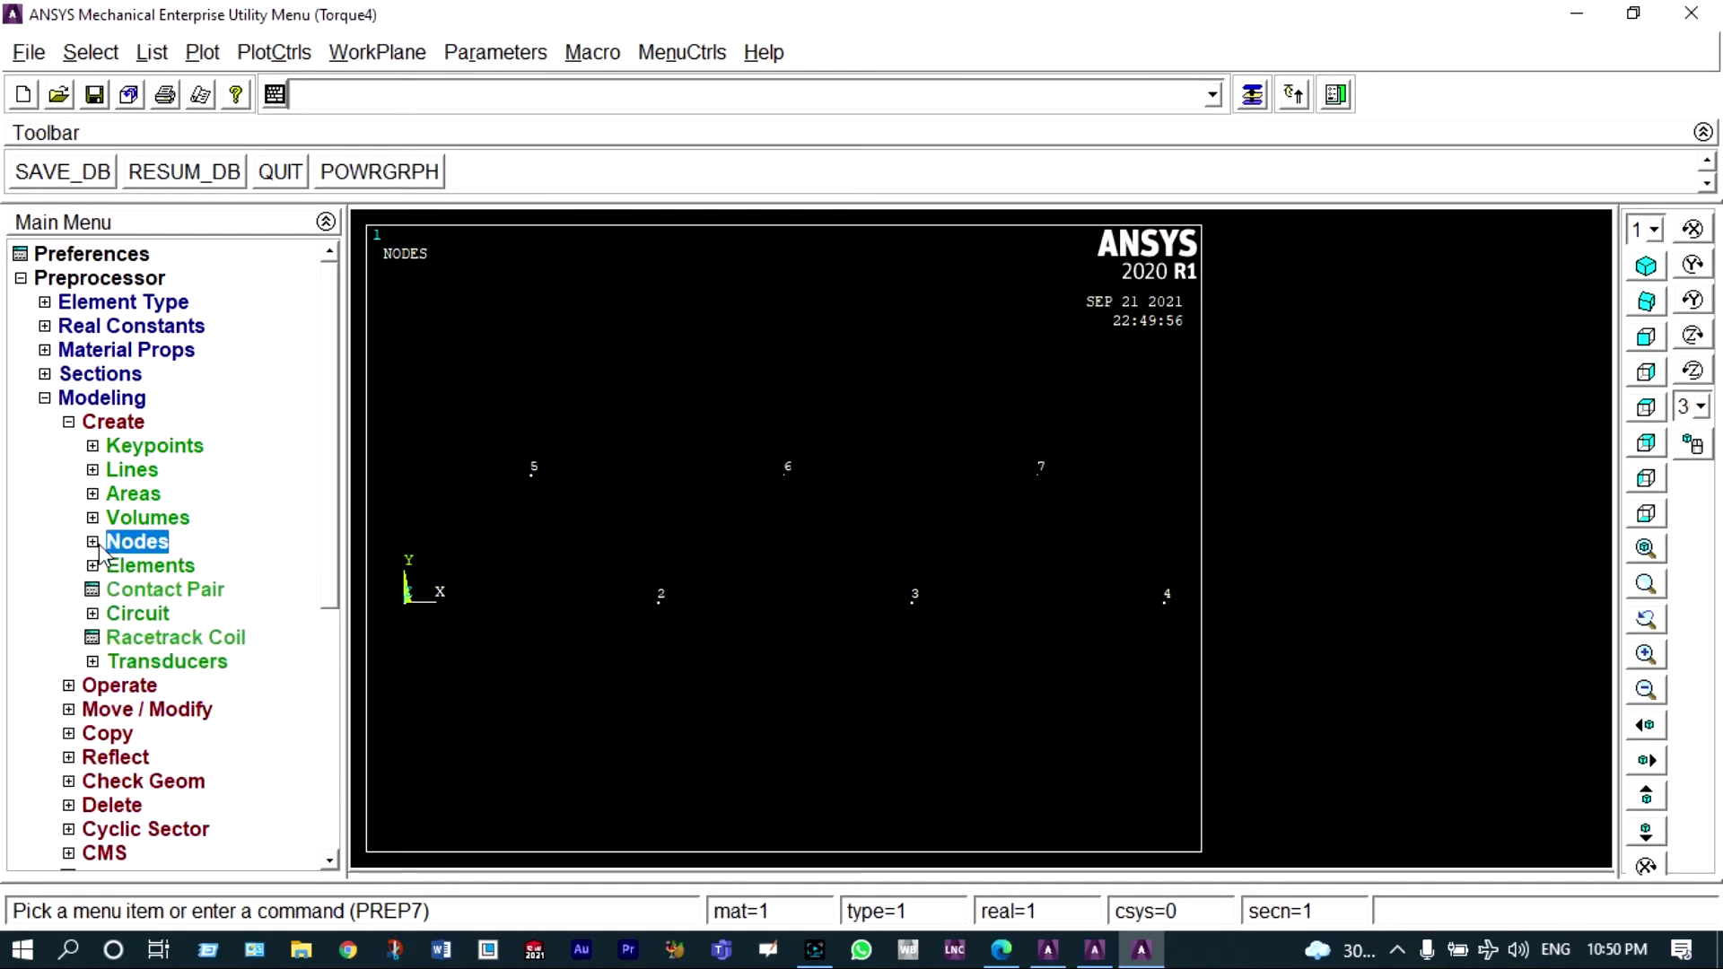
pyautogui.click(121, 567)
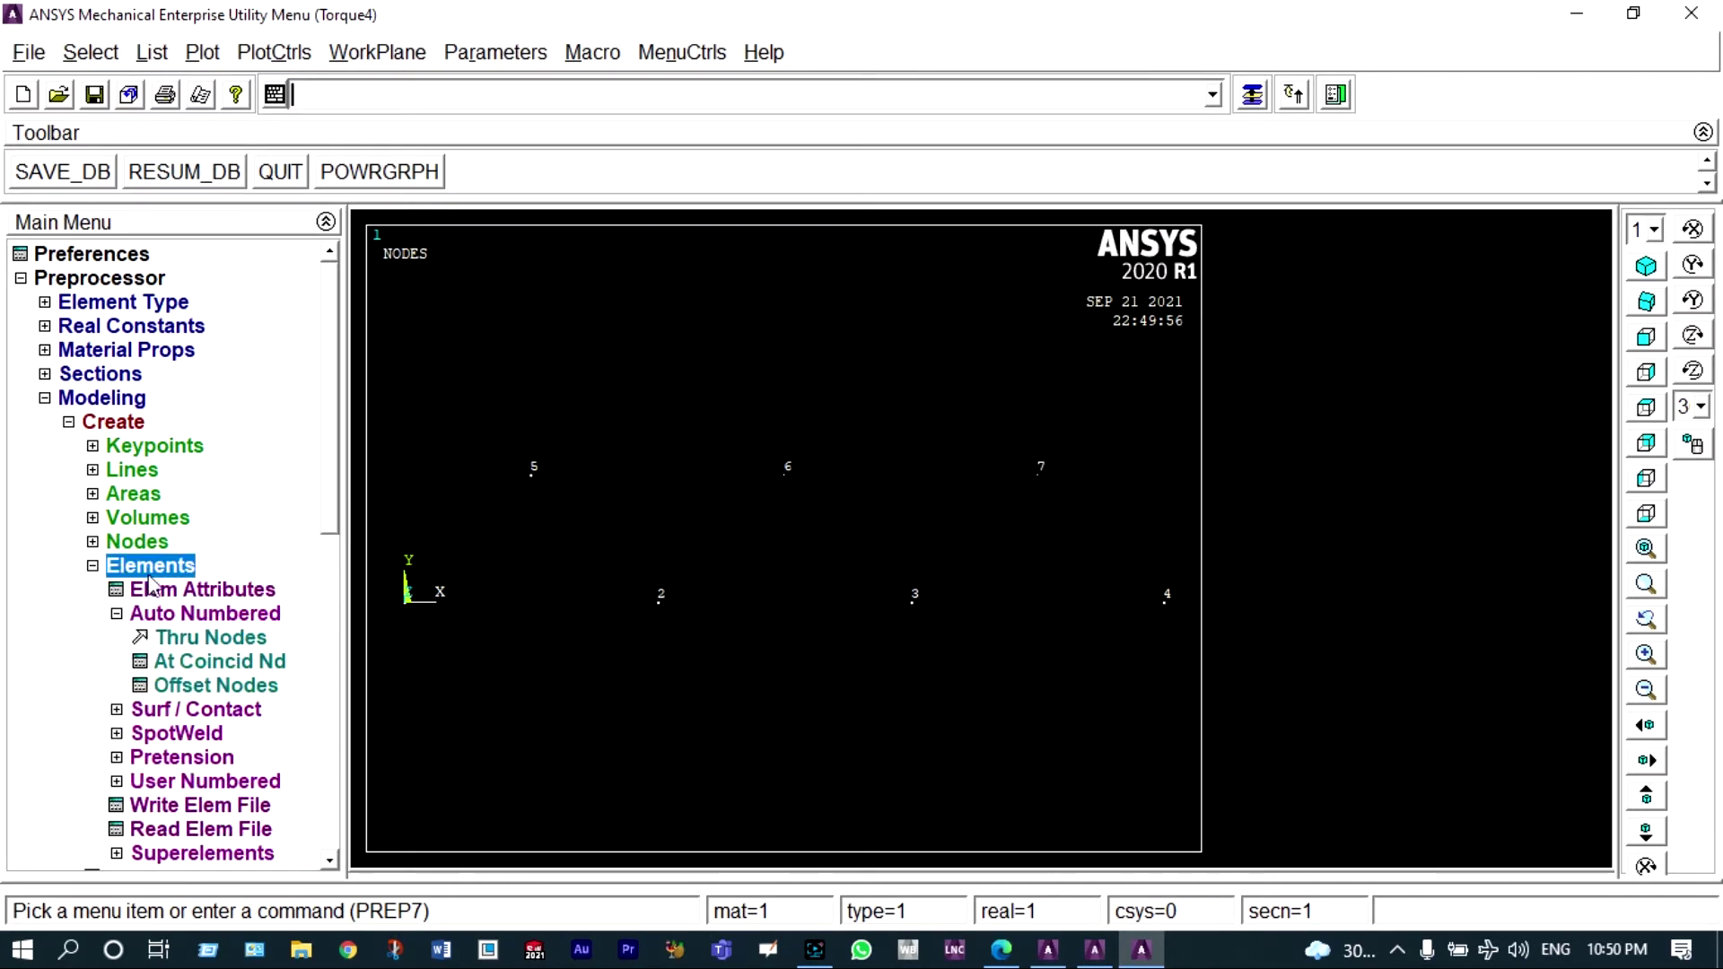
pyautogui.click(199, 639)
pyautogui.click(410, 629)
pyautogui.click(679, 625)
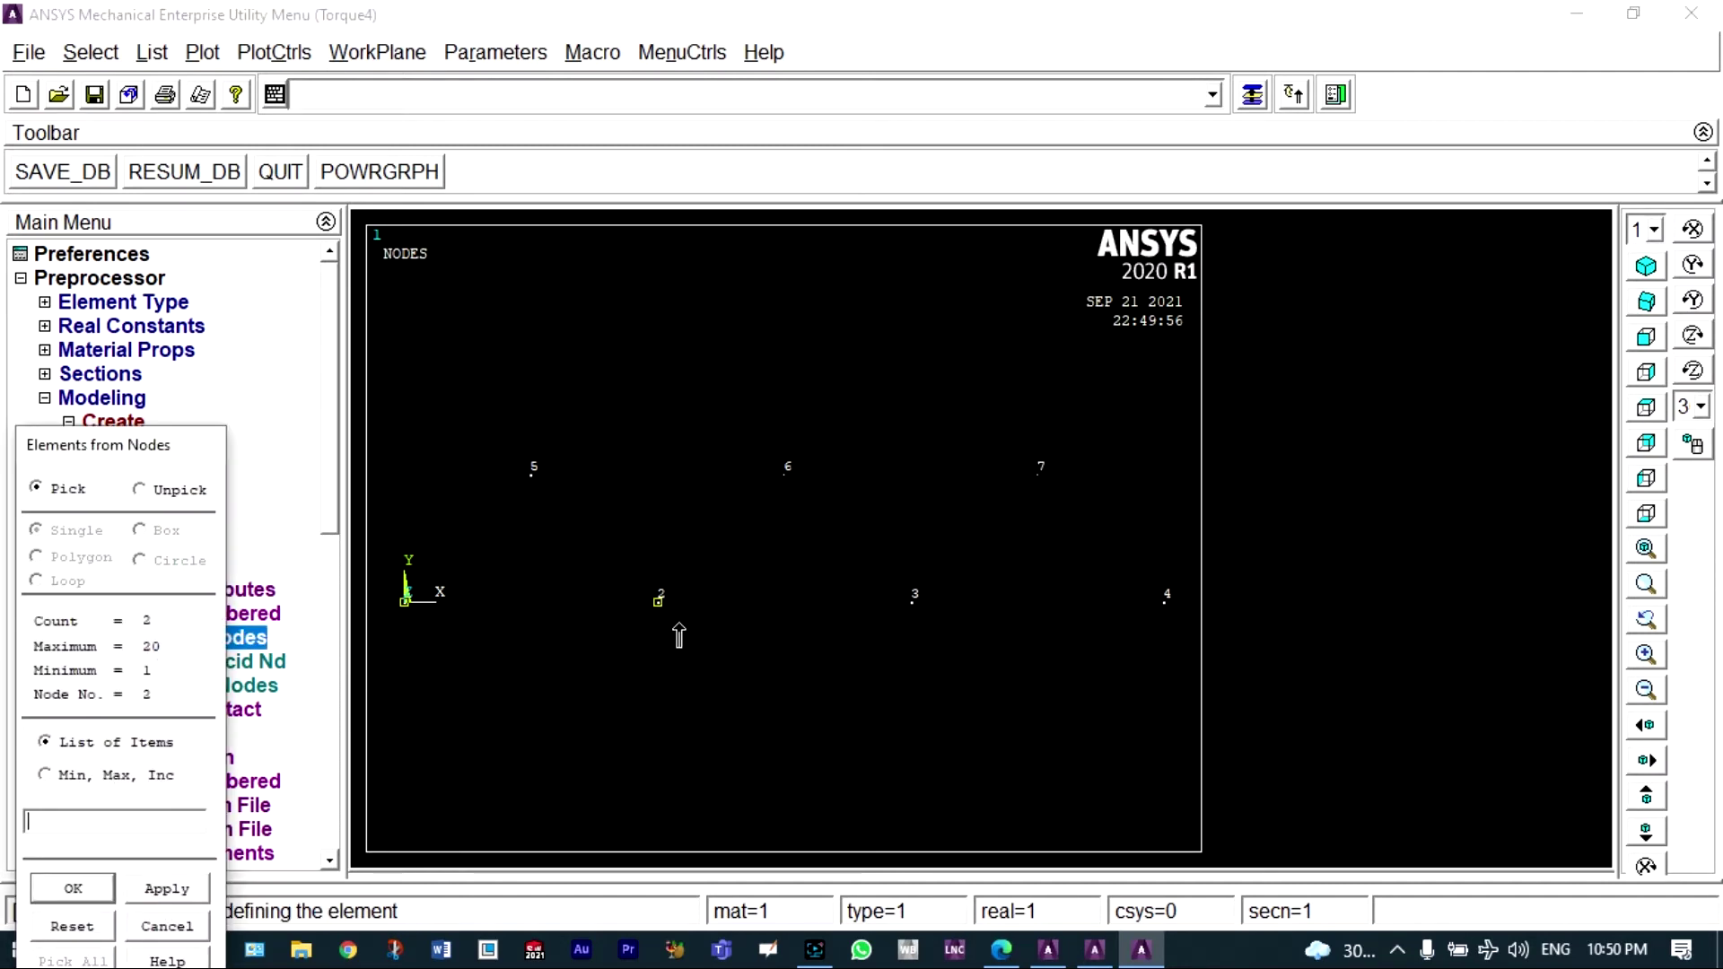
pyautogui.click(184, 886)
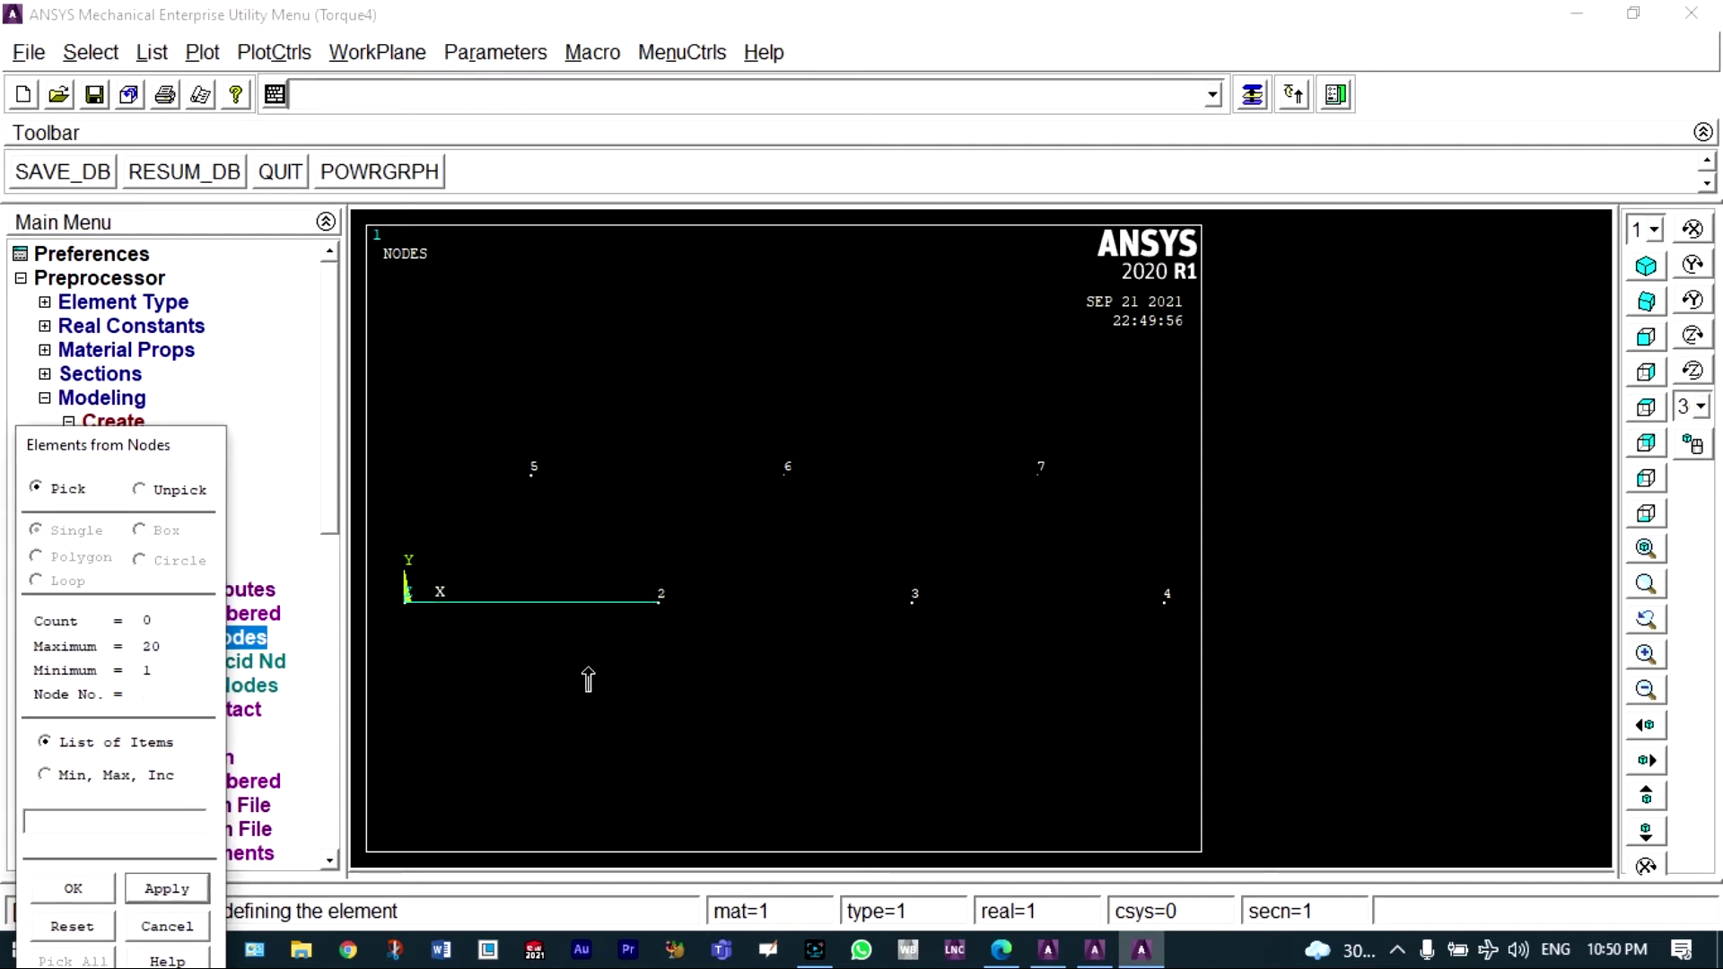
pyautogui.click(654, 627)
pyautogui.click(908, 627)
pyautogui.click(167, 888)
pyautogui.click(920, 633)
pyautogui.click(1151, 628)
pyautogui.click(167, 889)
# Create elements joining nodes 1-5, 5-2, 2-6 and 5-6.
pyautogui.click(401, 610)
pyautogui.click(531, 474)
pyautogui.click(189, 893)
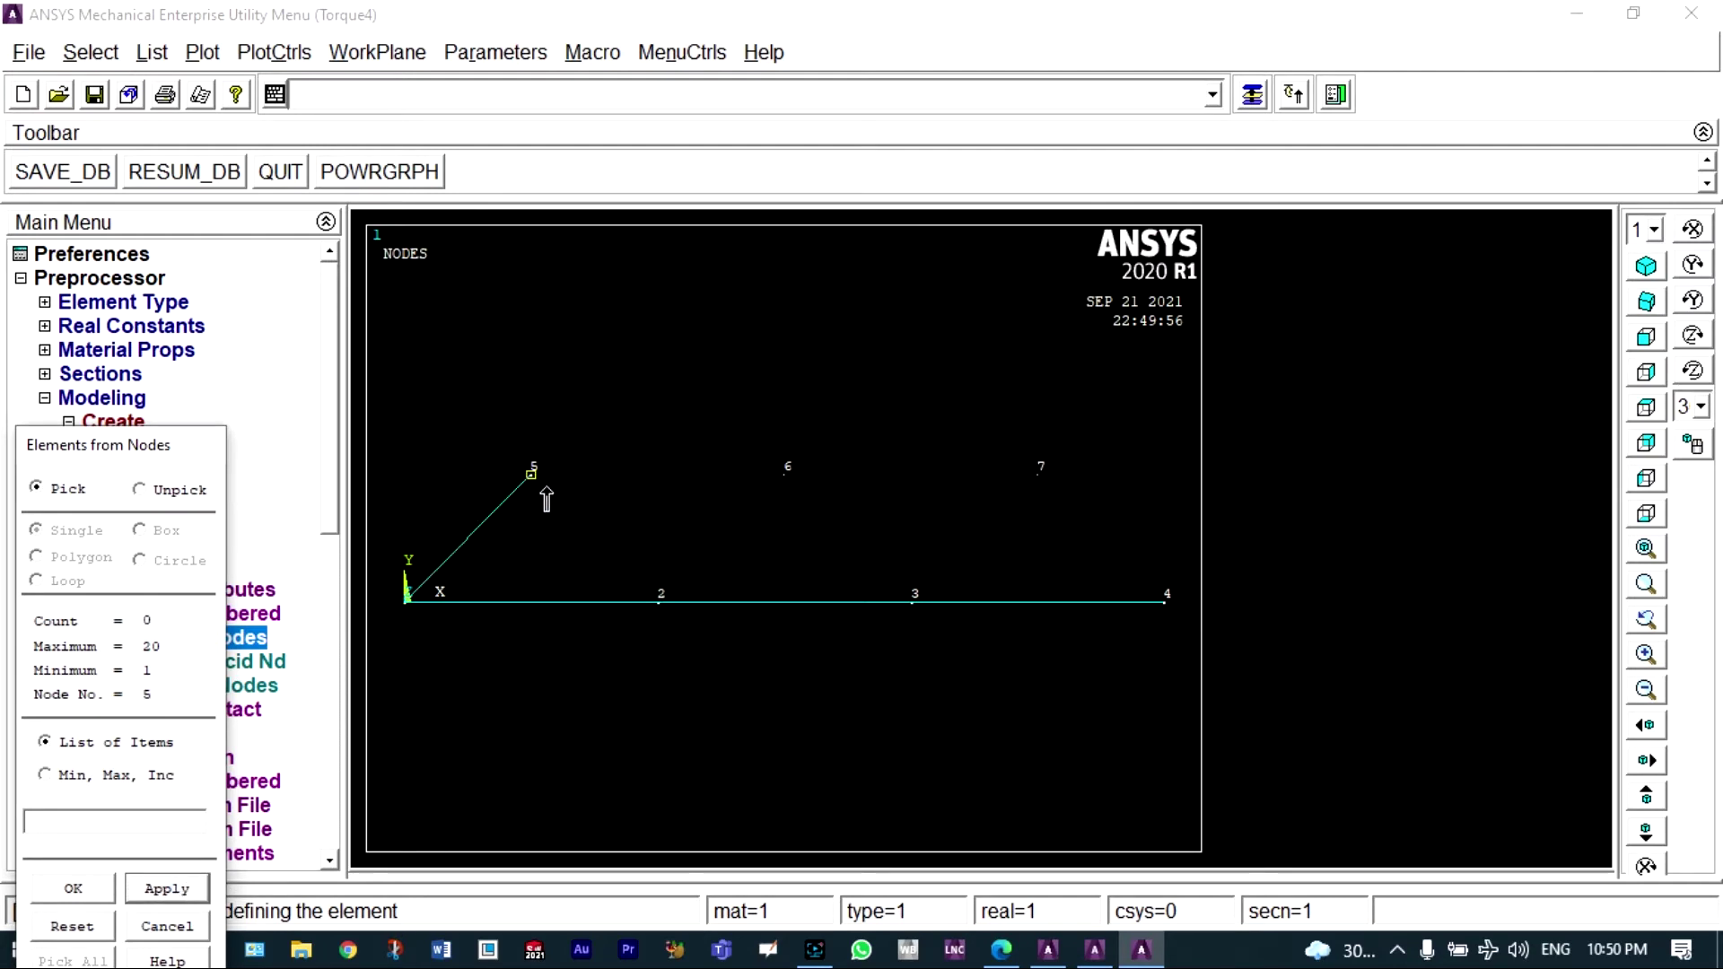
pyautogui.click(659, 601)
pyautogui.click(189, 892)
pyautogui.click(665, 614)
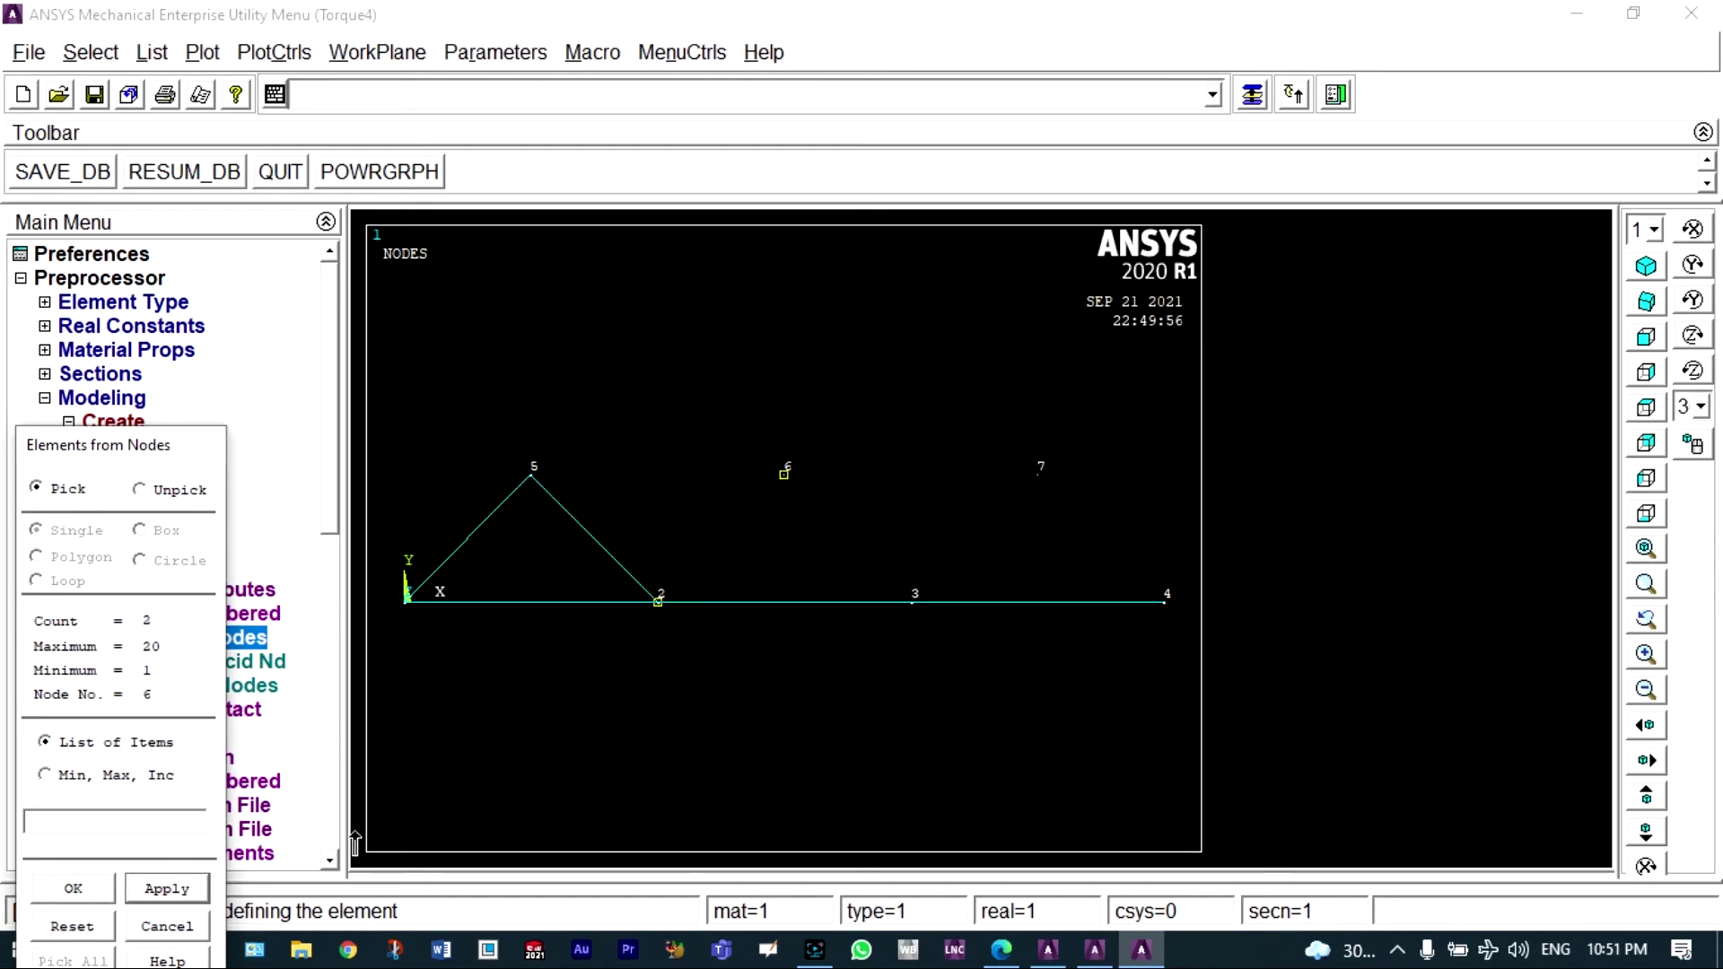
pyautogui.click(184, 891)
pyautogui.click(536, 473)
pyautogui.click(741, 482)
pyautogui.click(177, 890)
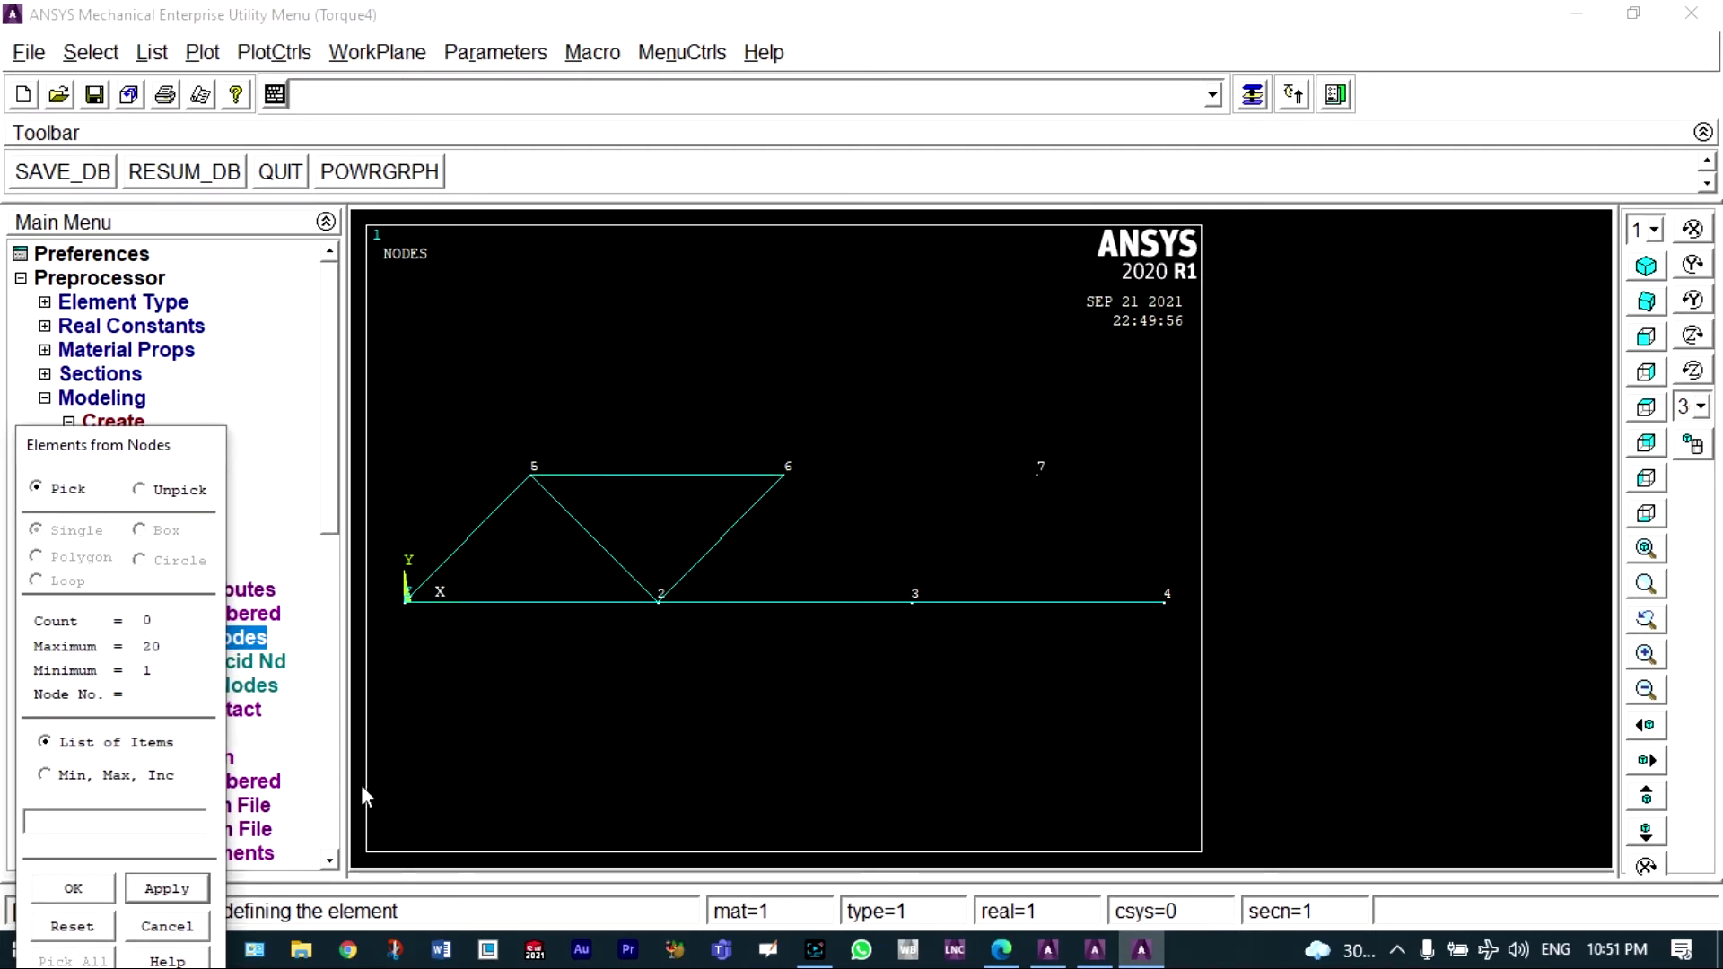
# Create the remaining elements joining nodes 6-3, 3-7, 6-7 and 7-4.
pyautogui.click(802, 500)
pyautogui.click(902, 596)
pyautogui.click(191, 889)
pyautogui.click(906, 630)
pyautogui.click(1055, 483)
pyautogui.click(169, 890)
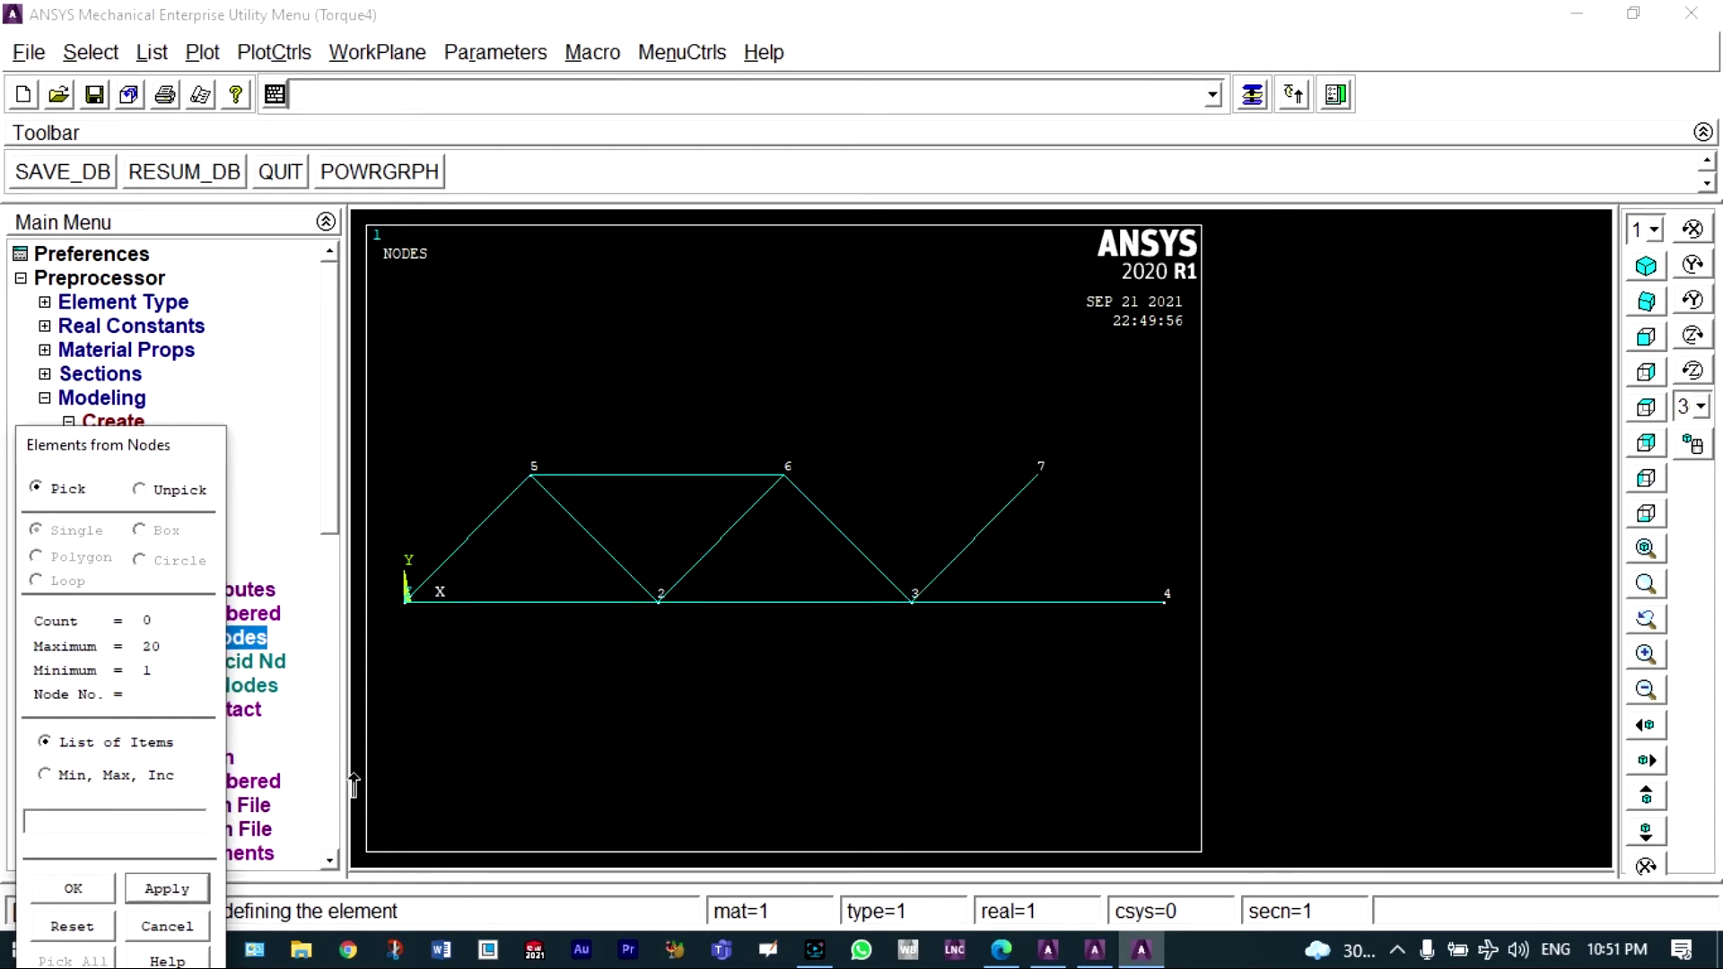
pyautogui.click(776, 537)
pyautogui.click(990, 495)
pyautogui.click(169, 891)
pyautogui.click(1060, 505)
pyautogui.click(1135, 581)
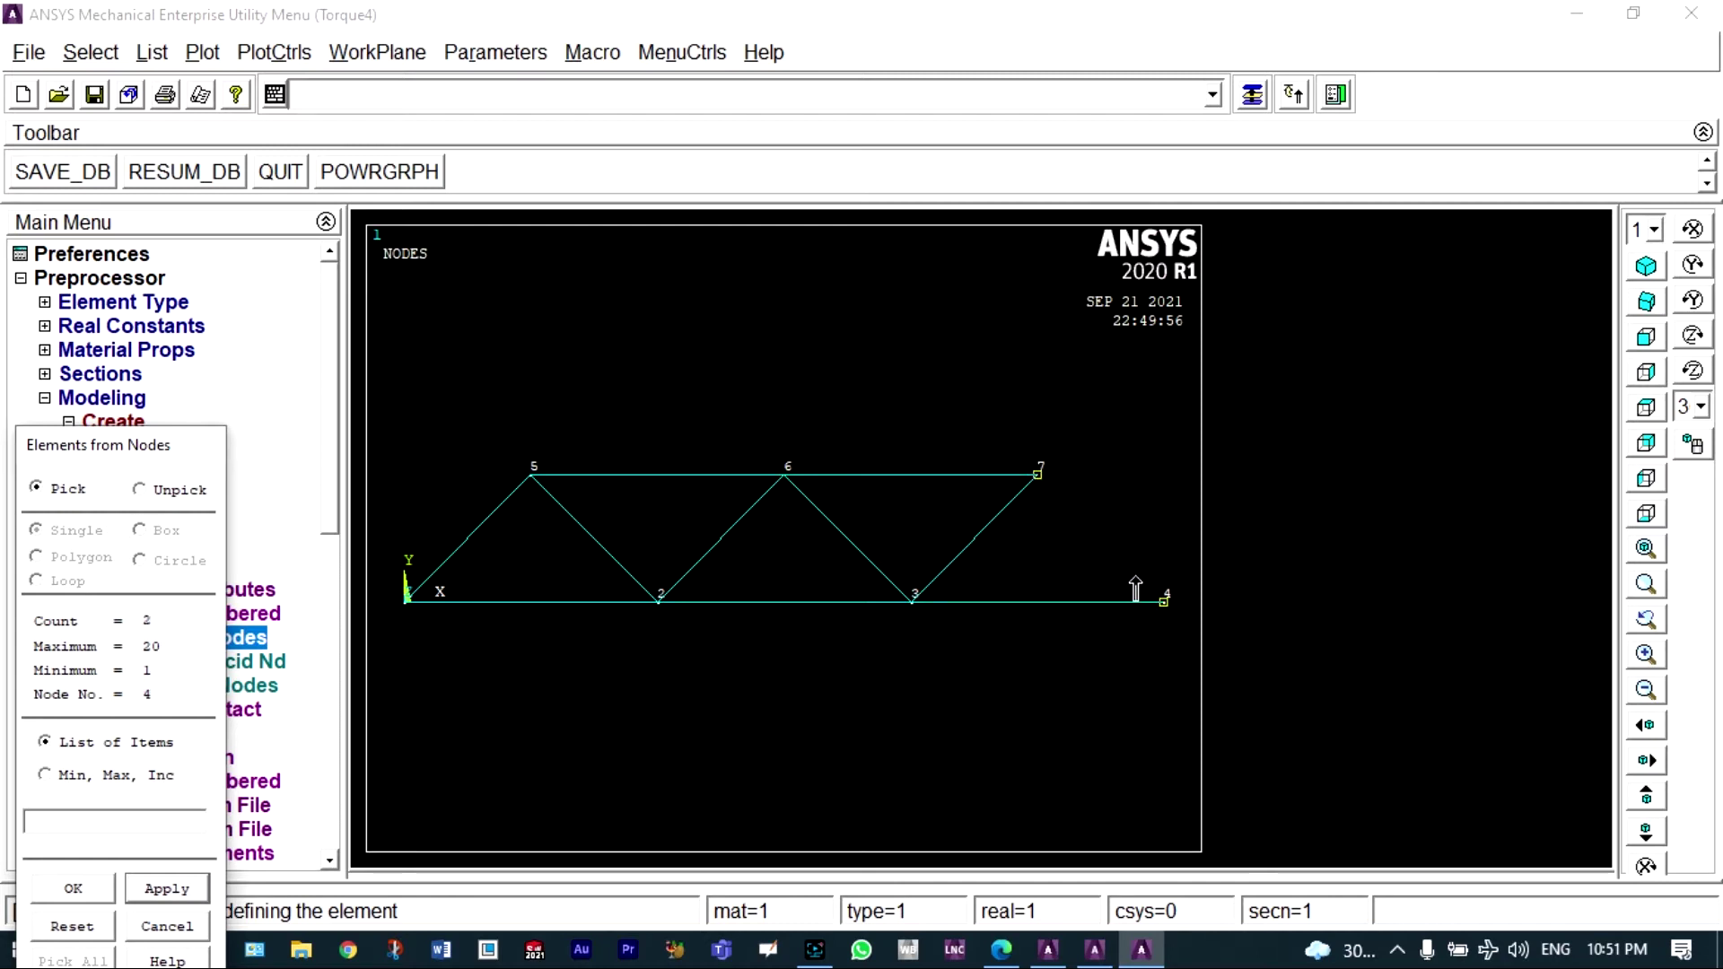
pyautogui.click(82, 887)
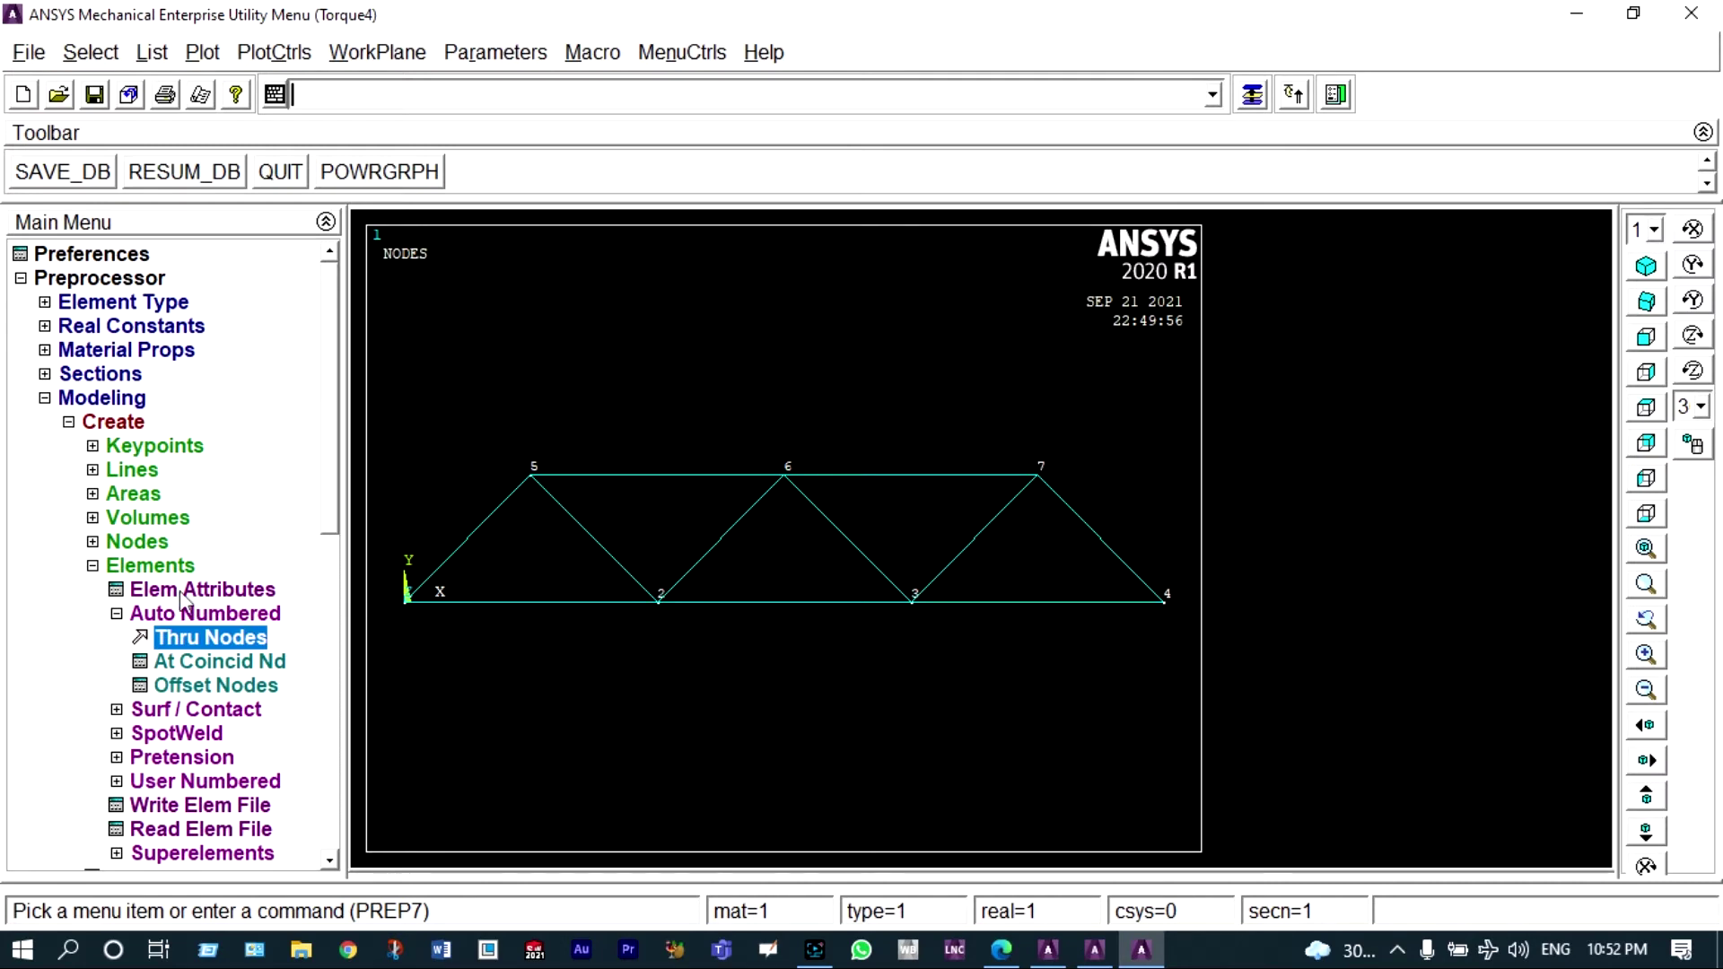
# Rotate node 4's nodal coordinate system by THXY = 30 degrees.
pyautogui.click(120, 422)
pyautogui.click(120, 422)
pyautogui.click(97, 543)
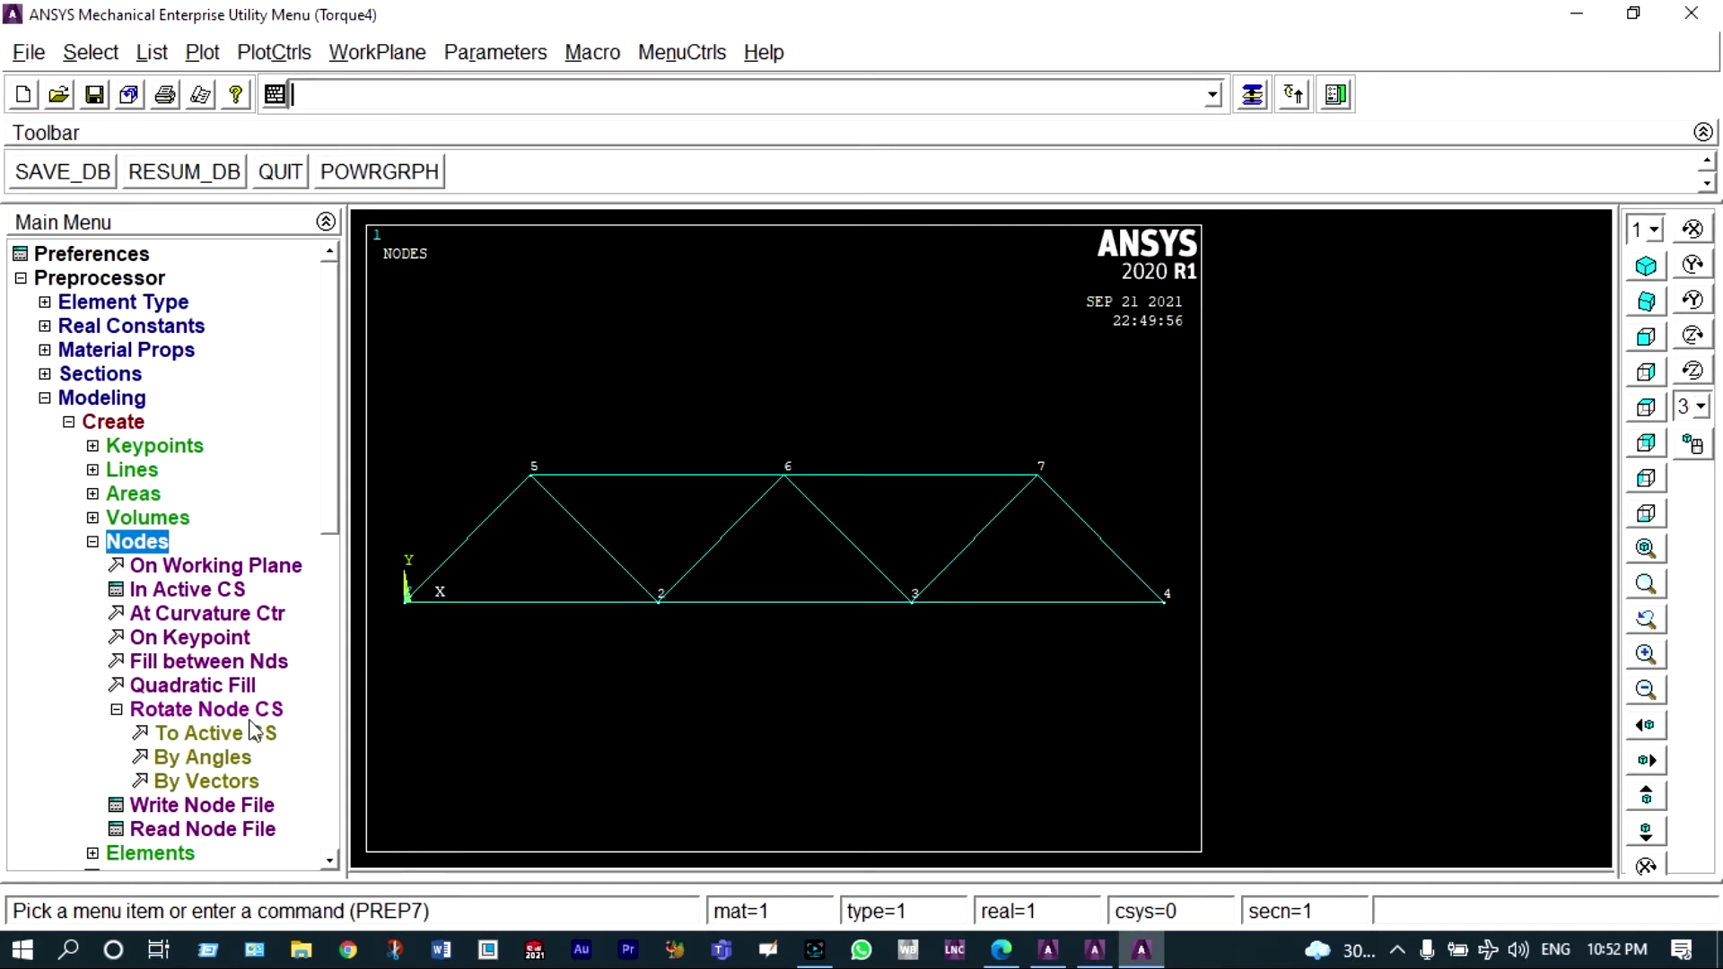
pyautogui.click(219, 765)
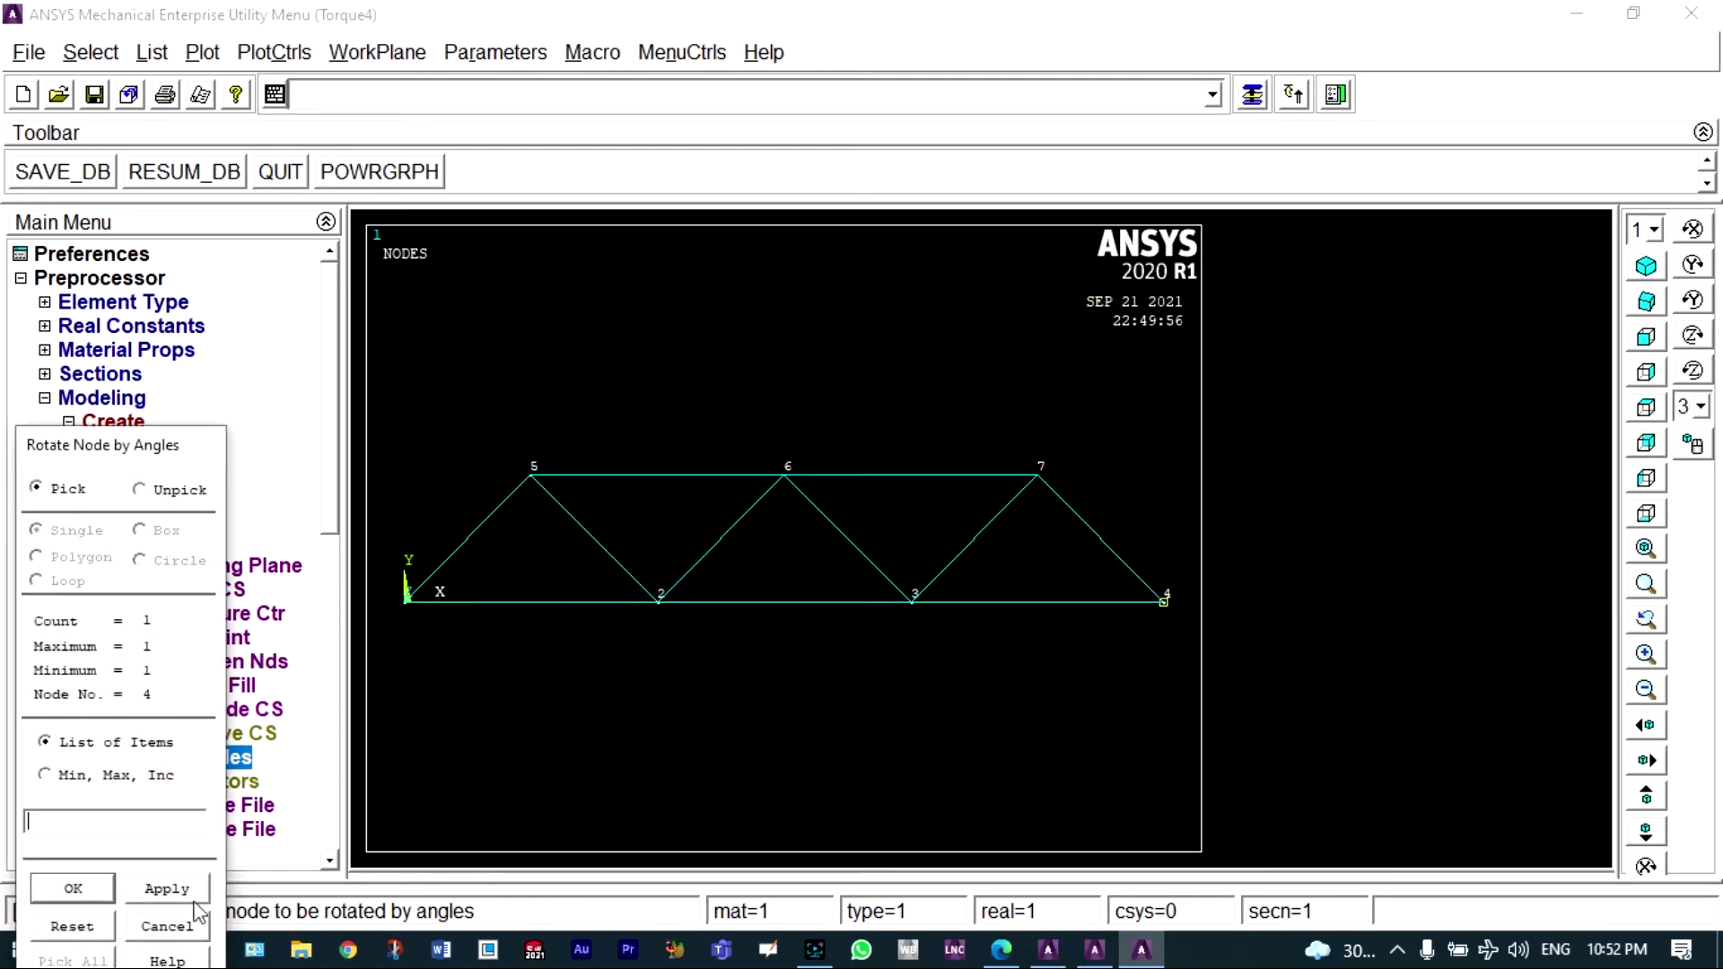
pyautogui.click(74, 888)
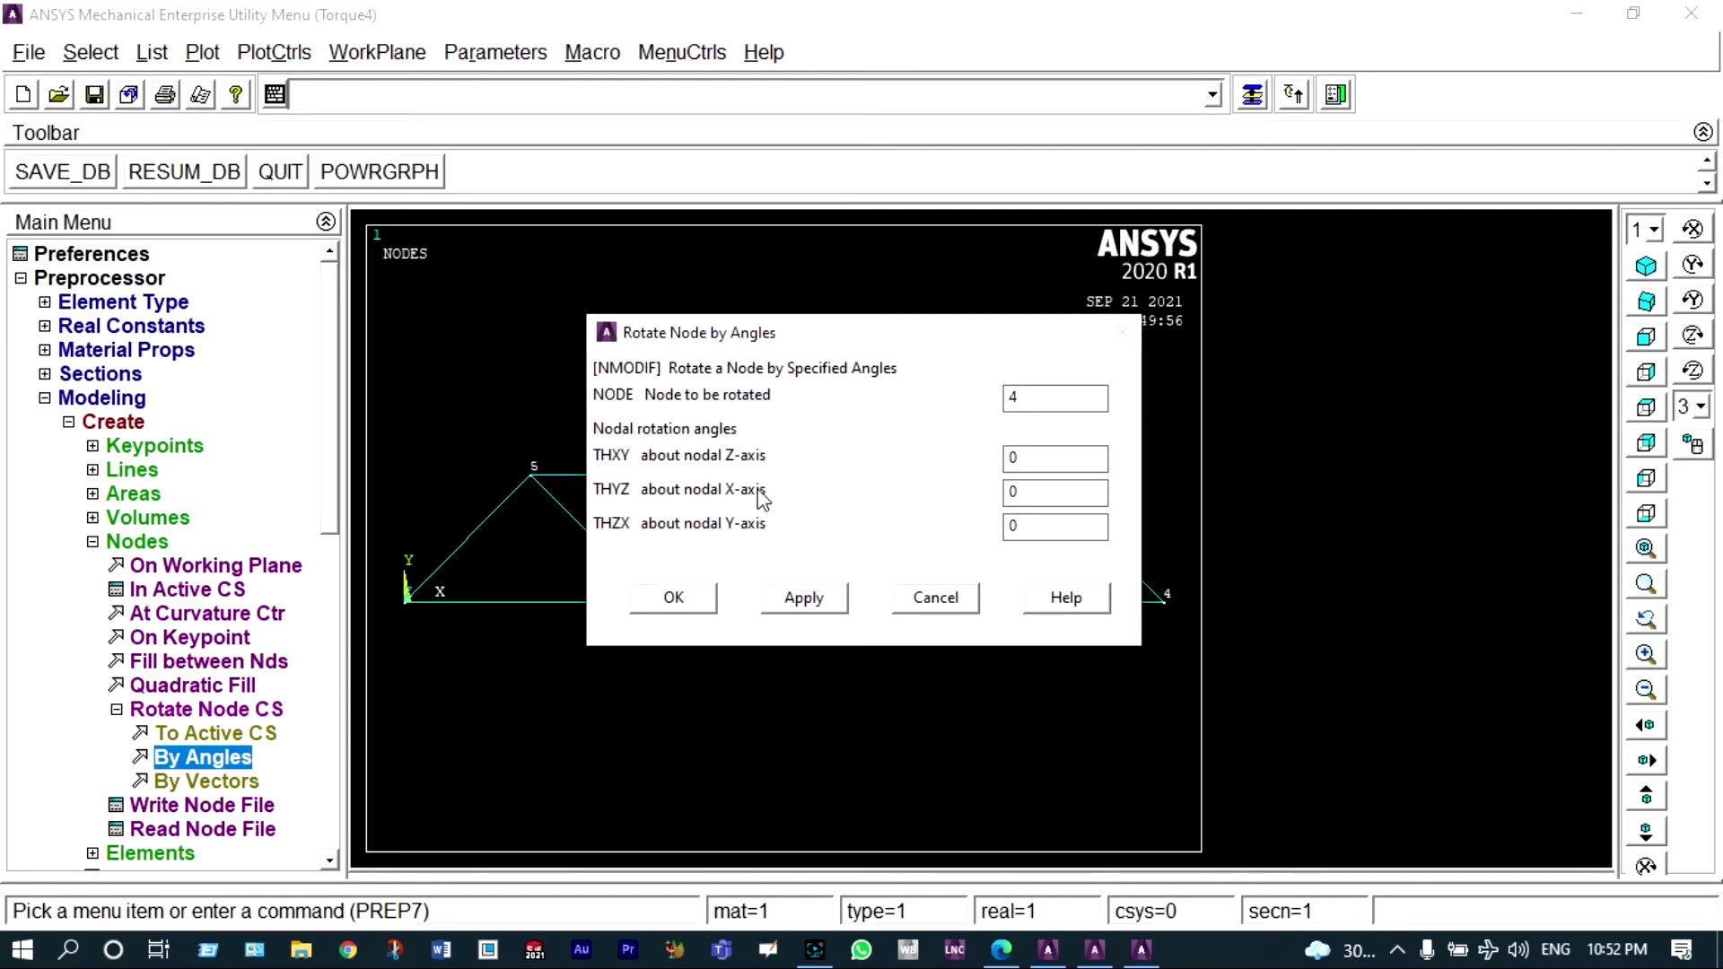
pyautogui.click(1011, 458)
pyautogui.write('3')
pyautogui.click(706, 594)
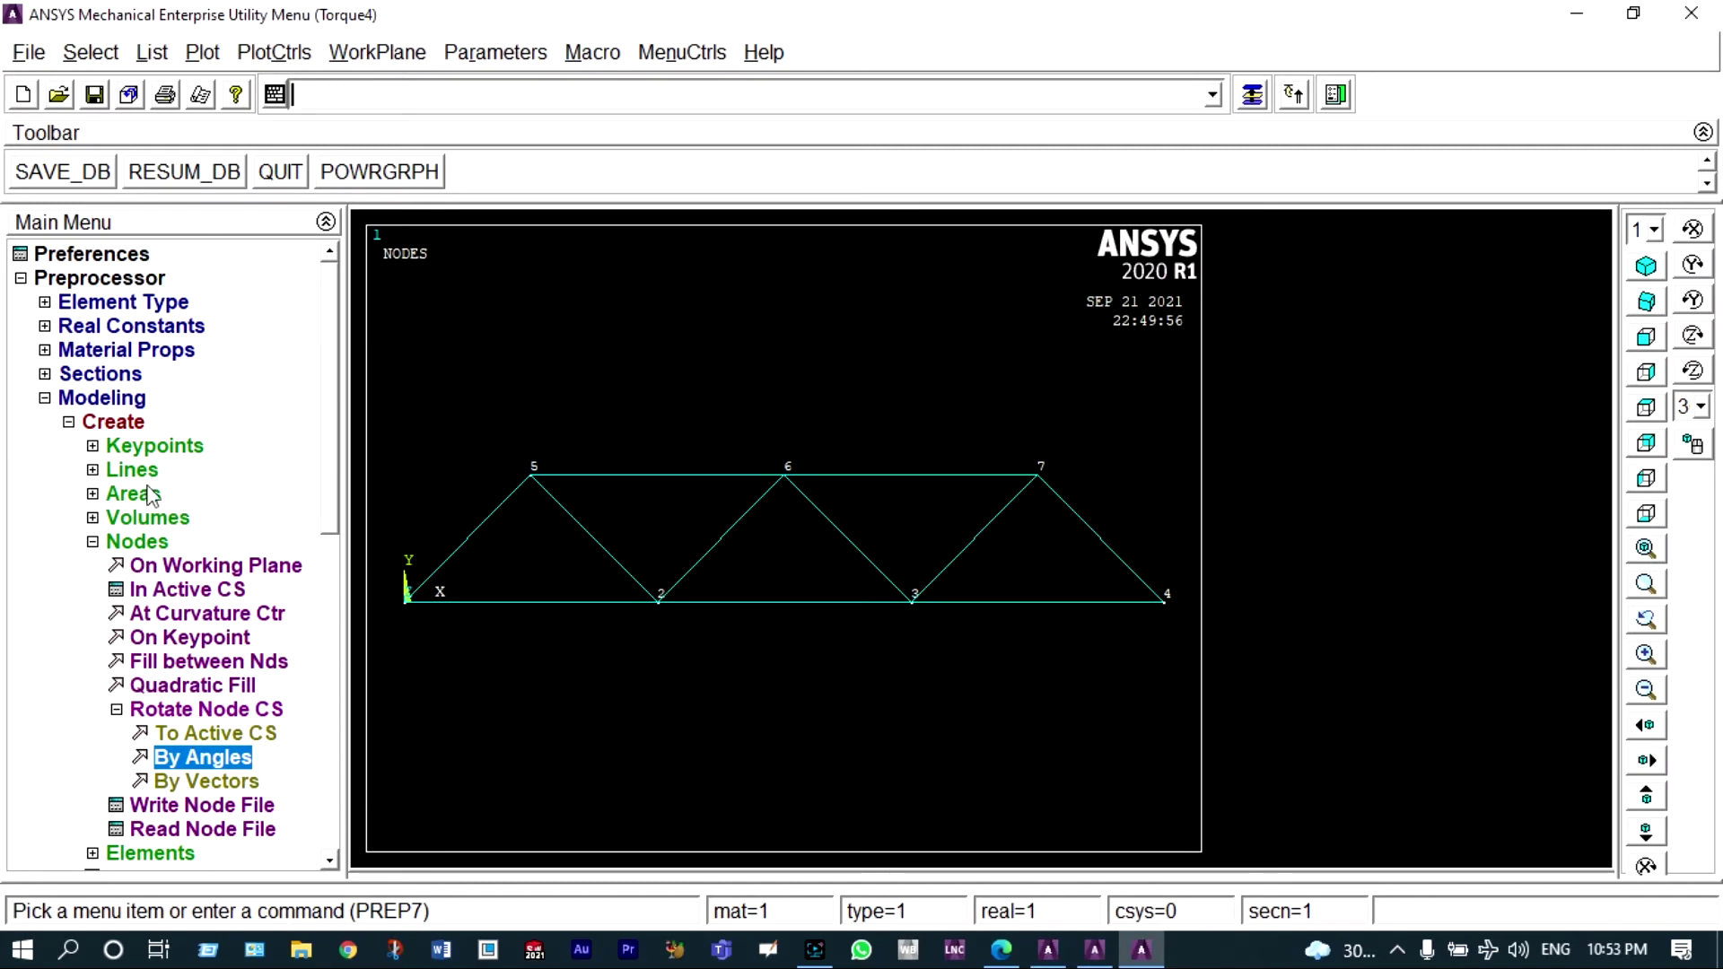
pyautogui.click(45, 399)
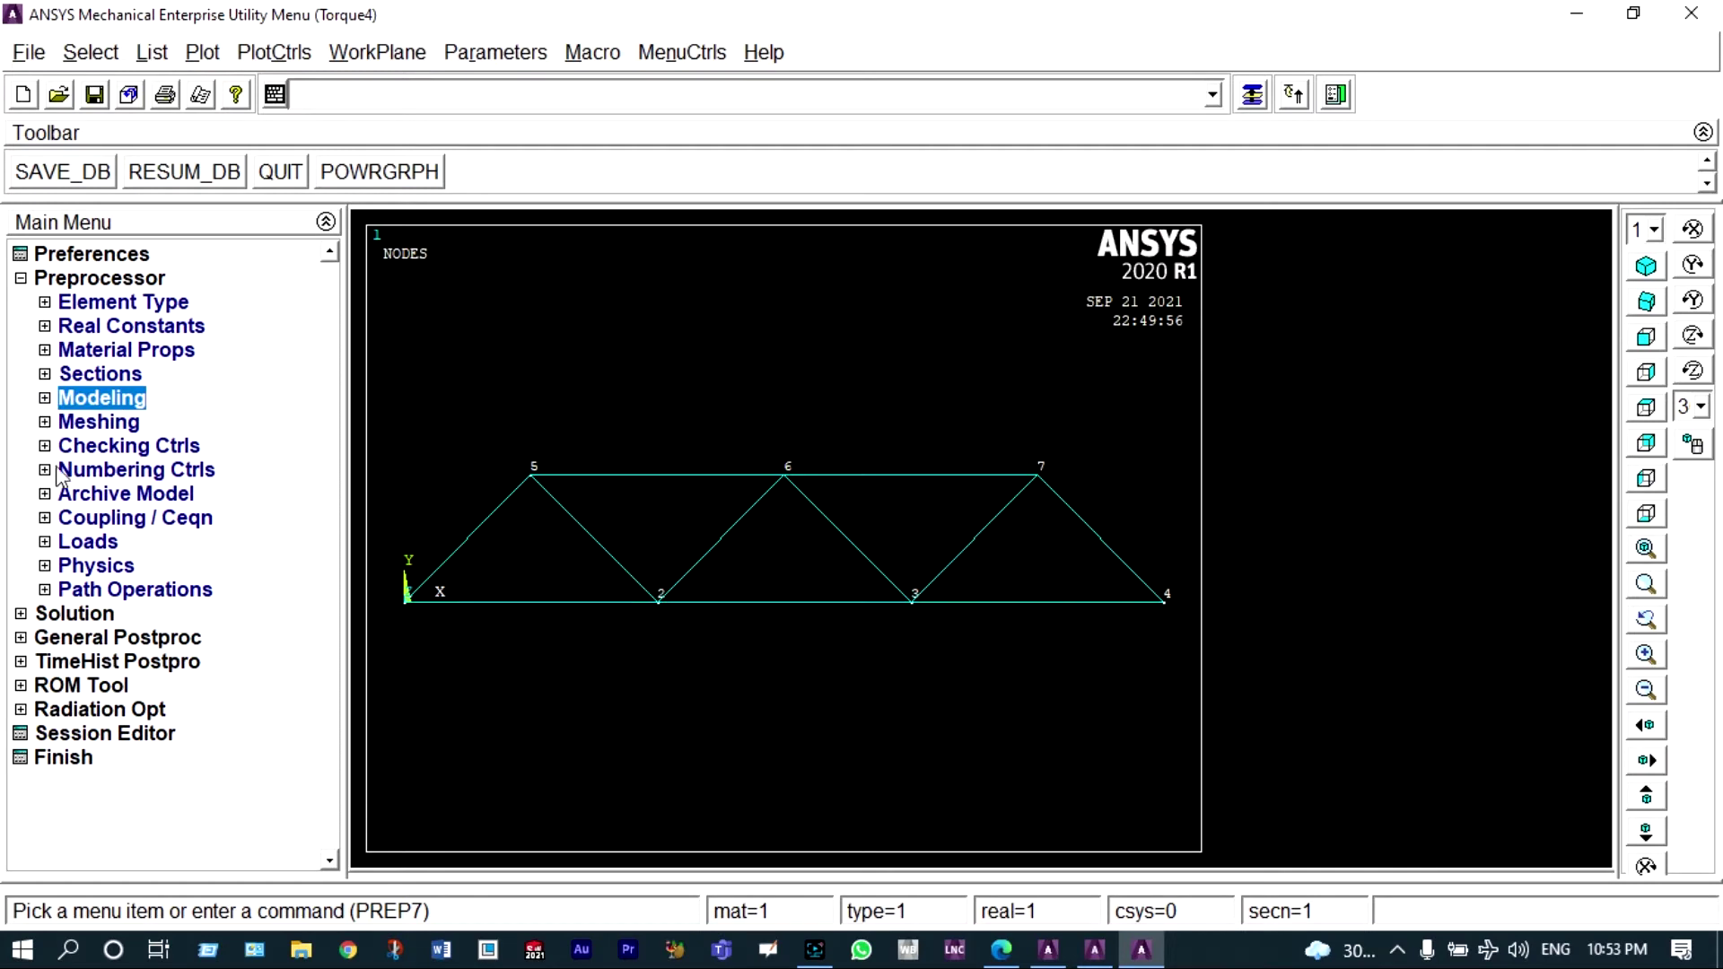
# Fix all degrees of freedom at node 1.
pyautogui.click(50, 543)
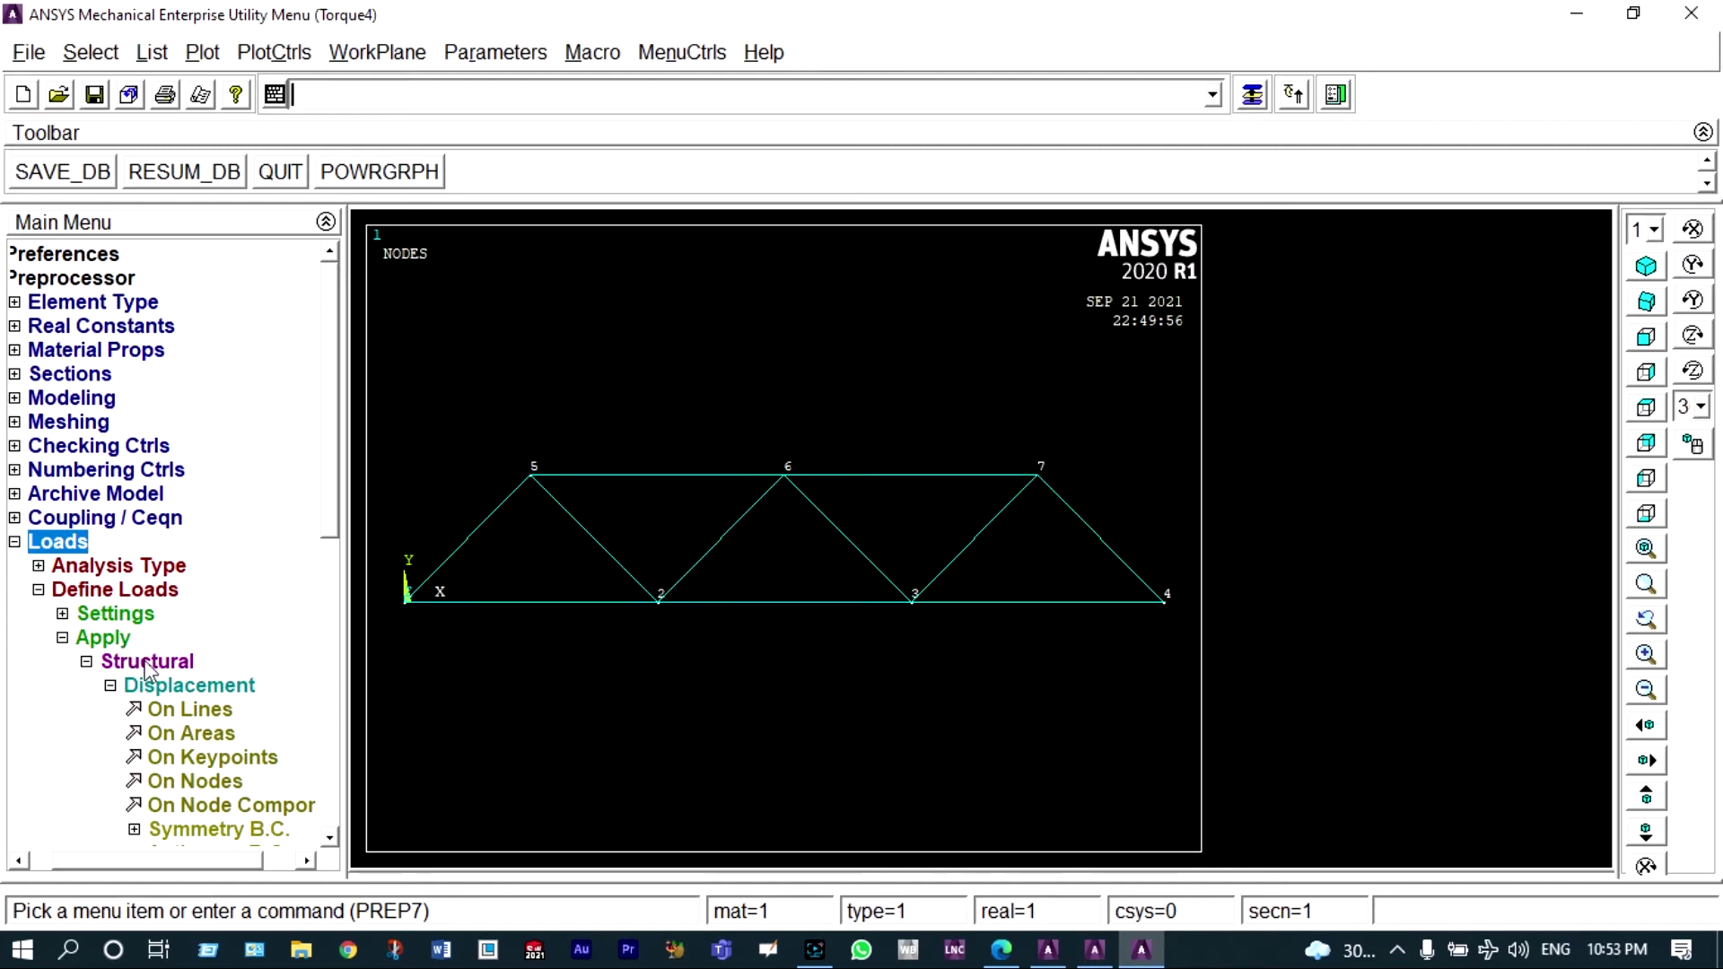
pyautogui.click(191, 783)
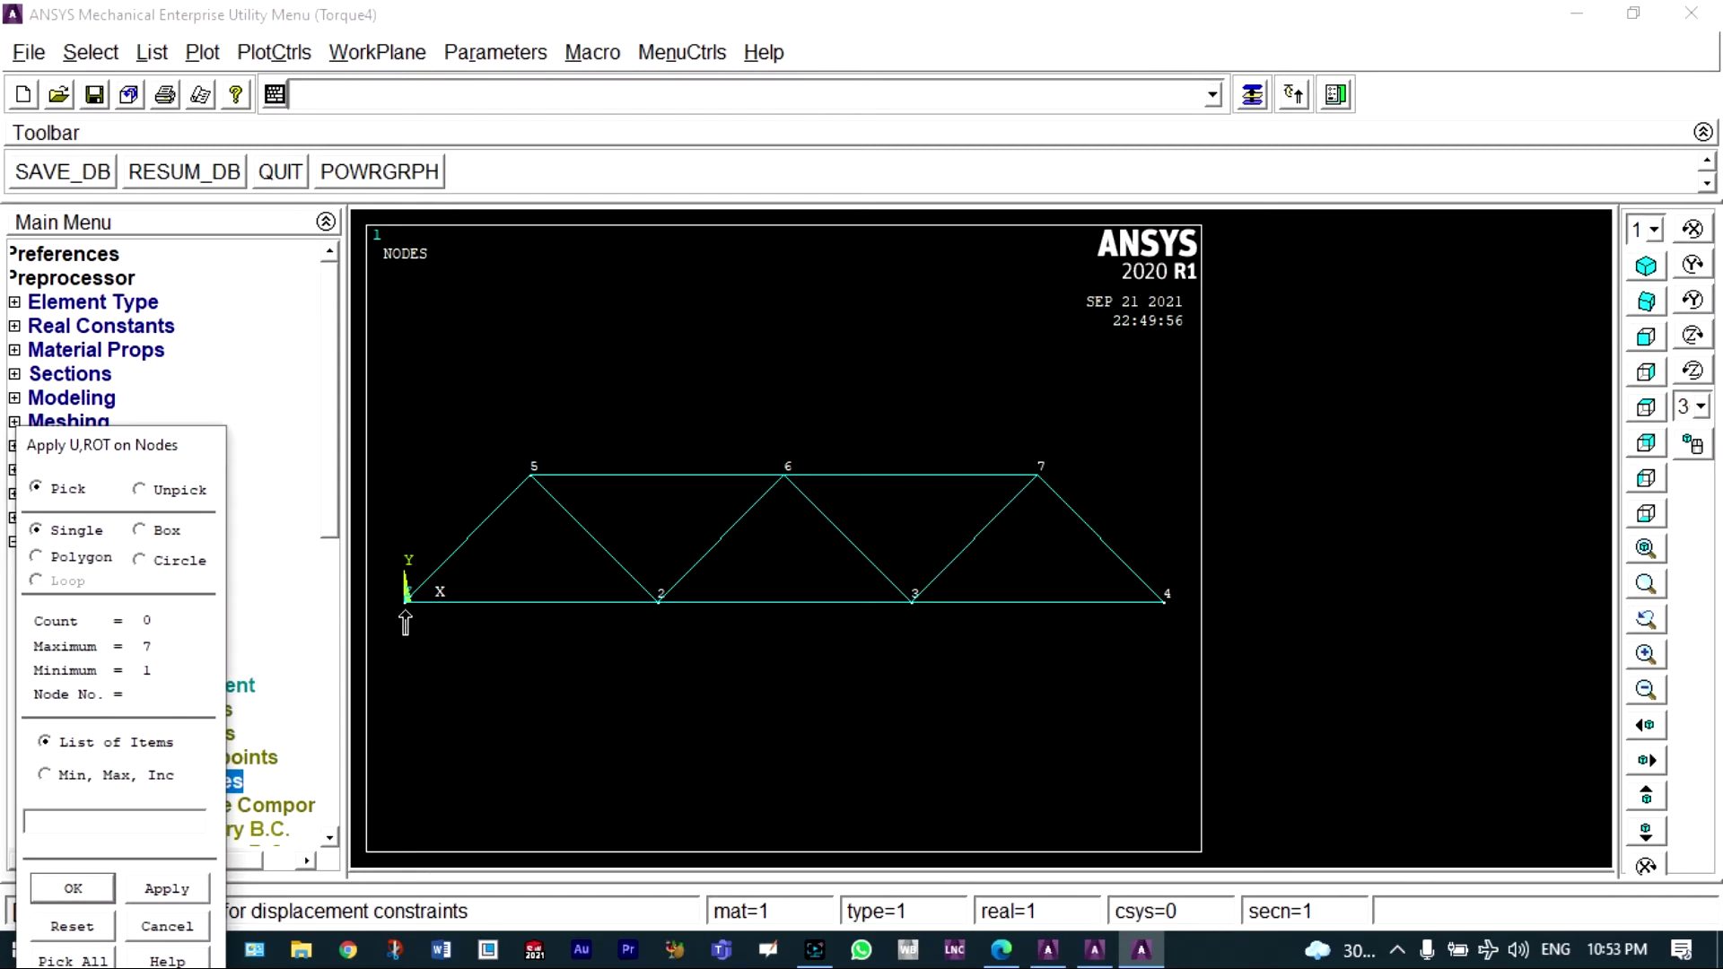
pyautogui.click(72, 888)
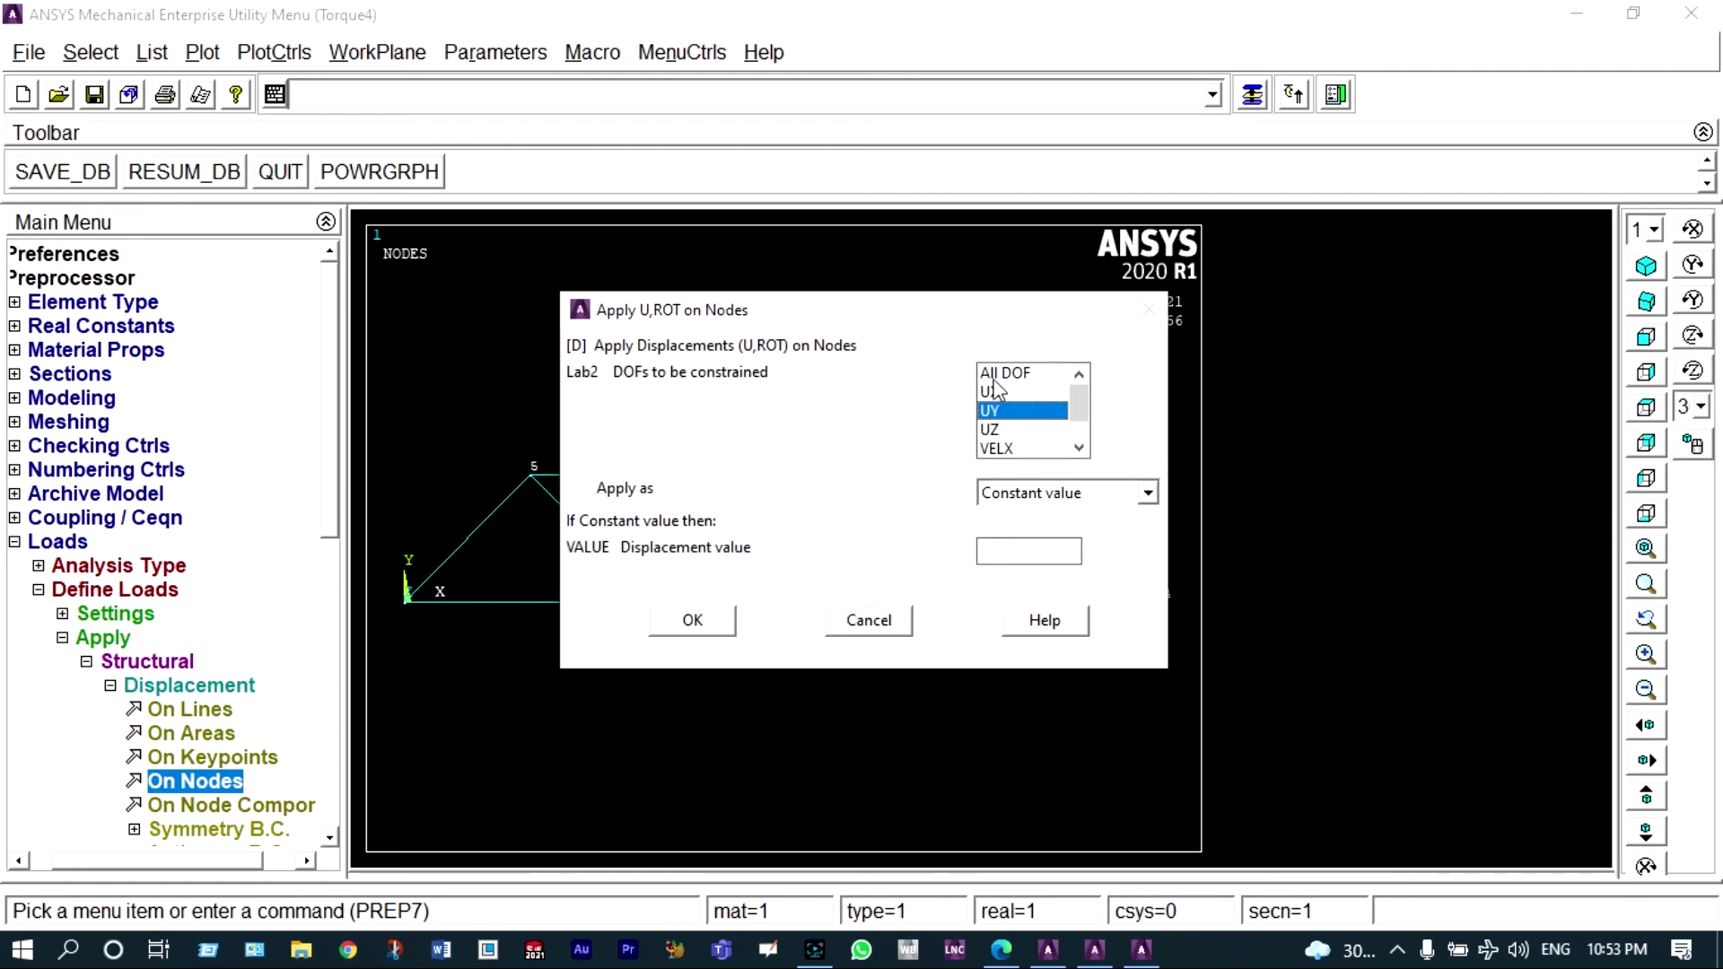
pyautogui.click(995, 372)
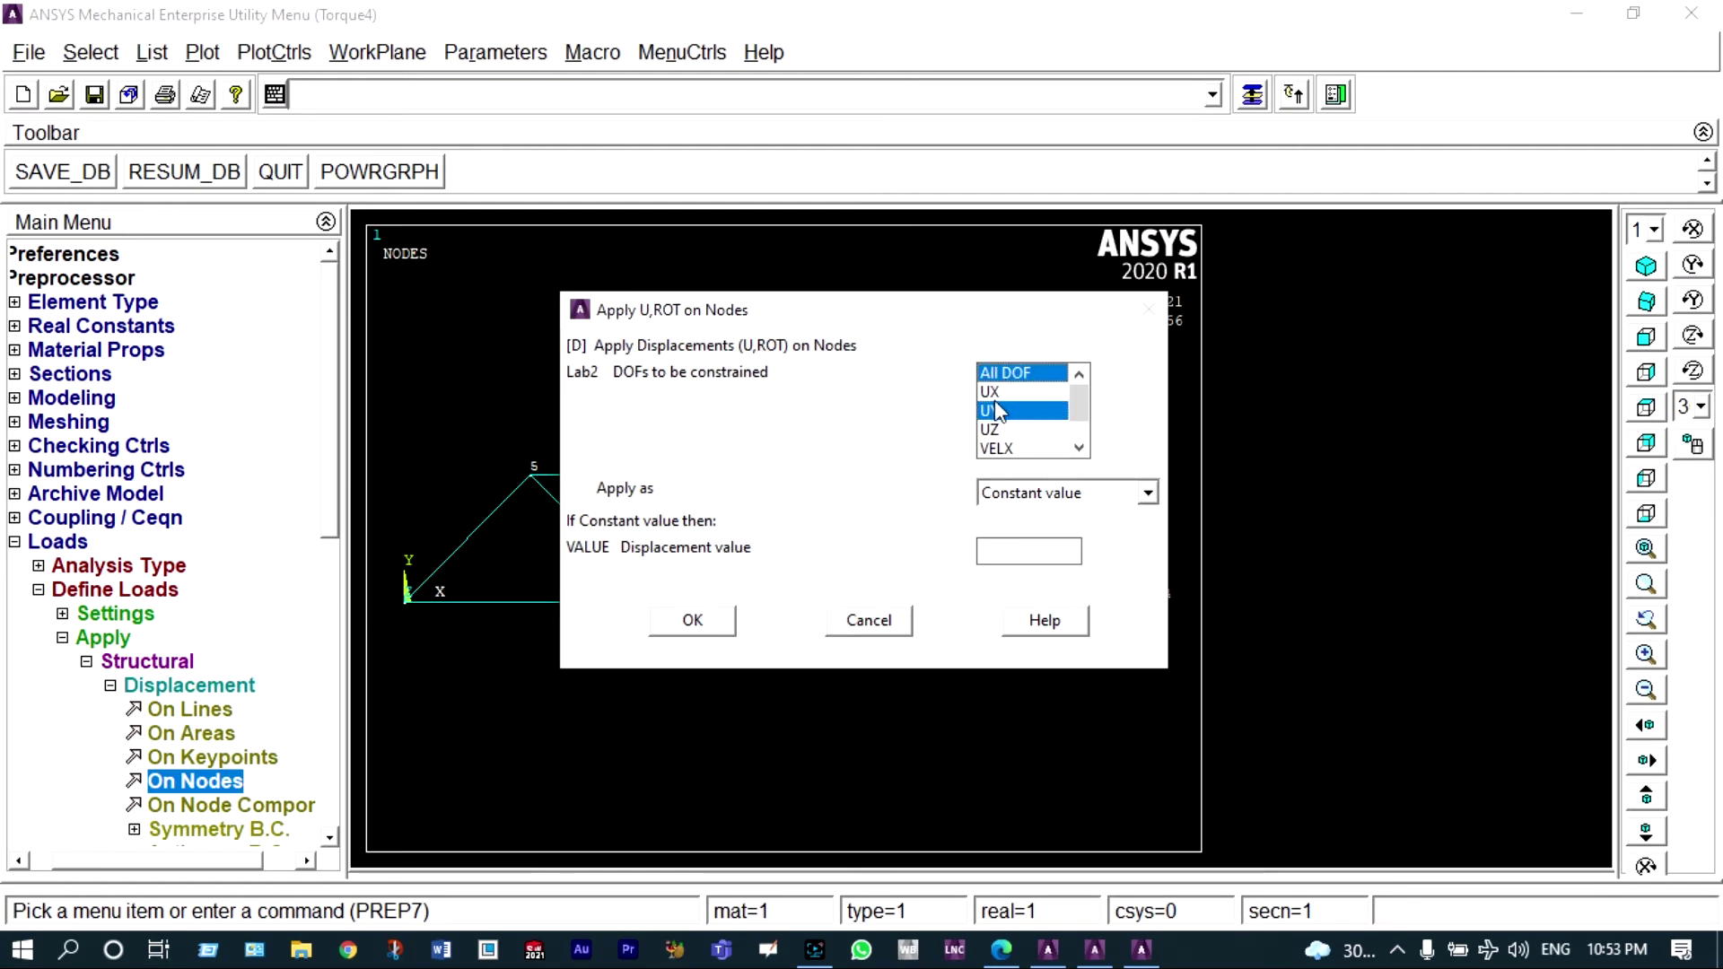
pyautogui.click(996, 409)
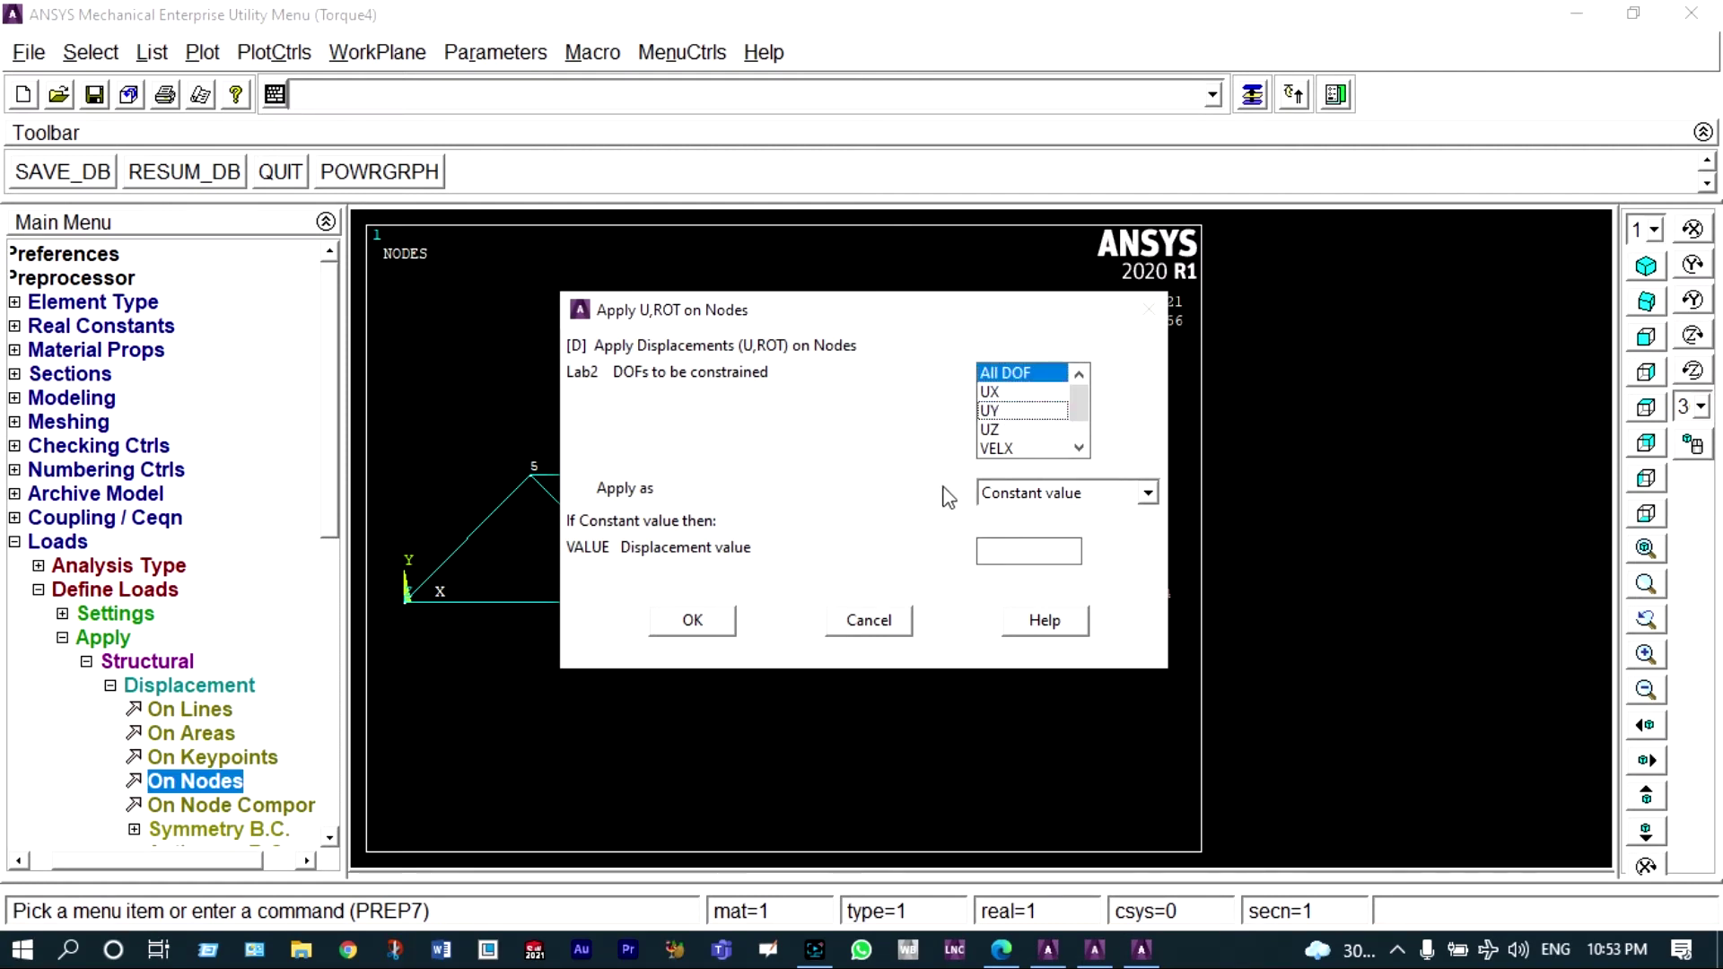
pyautogui.click(696, 621)
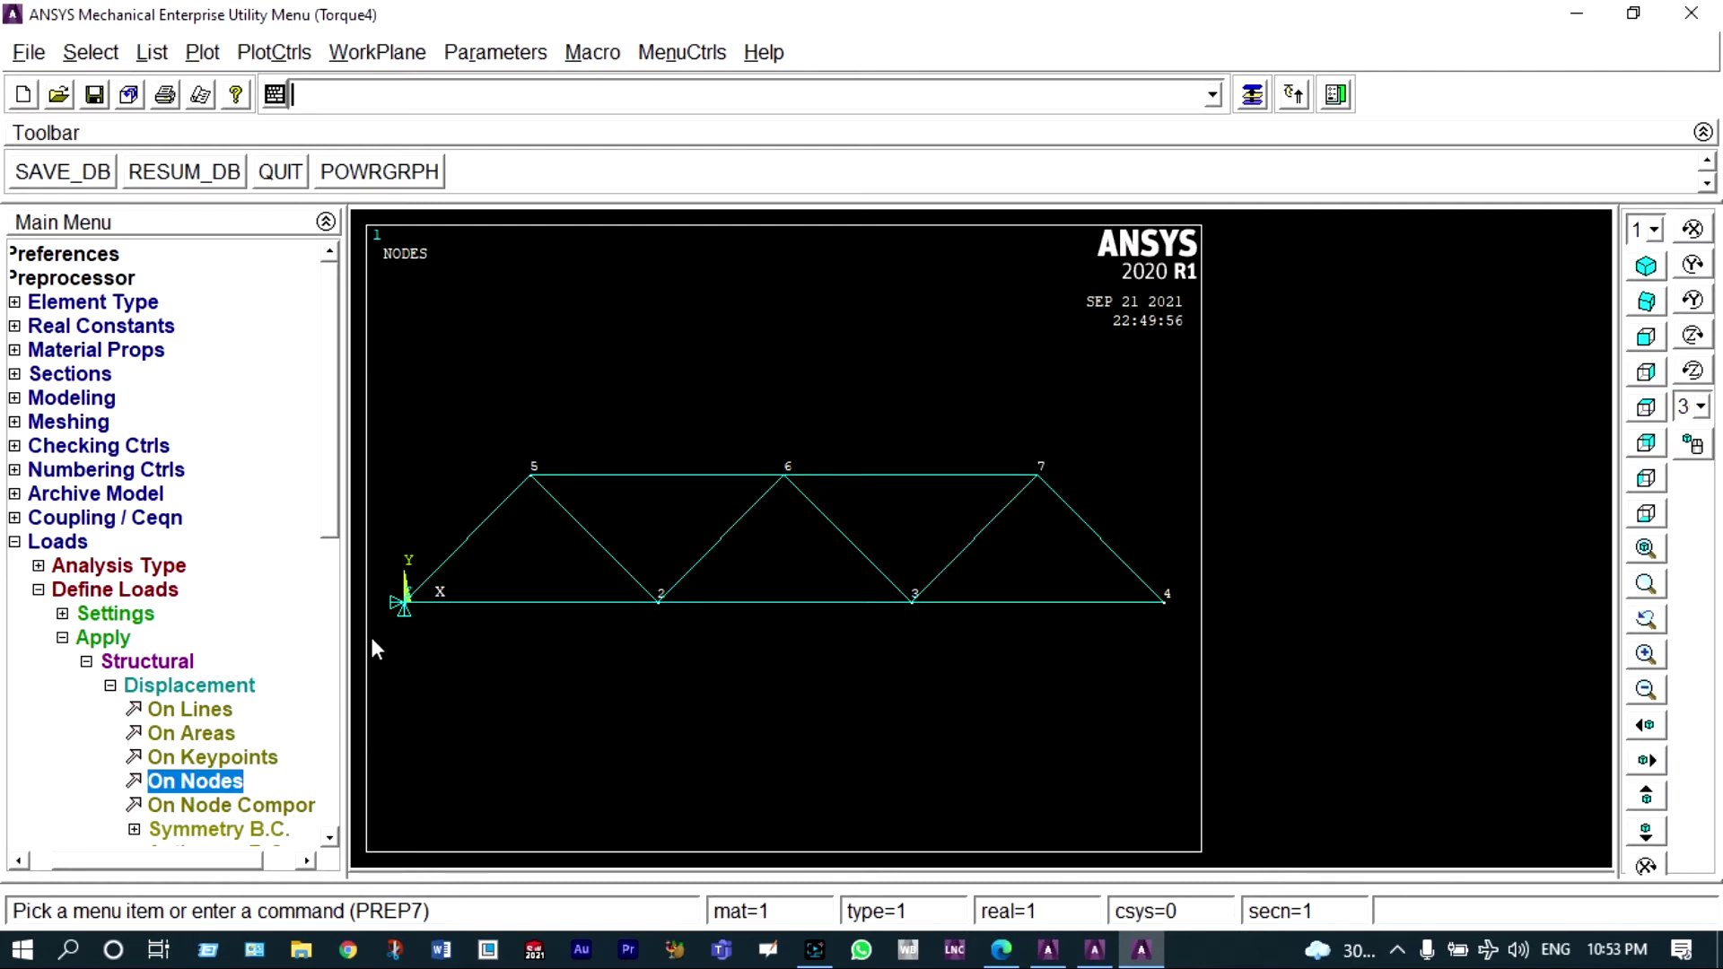
# Restrain node 4 in UY only.
pyautogui.moveTo(330, 520); pyautogui.dragTo(330, 561)
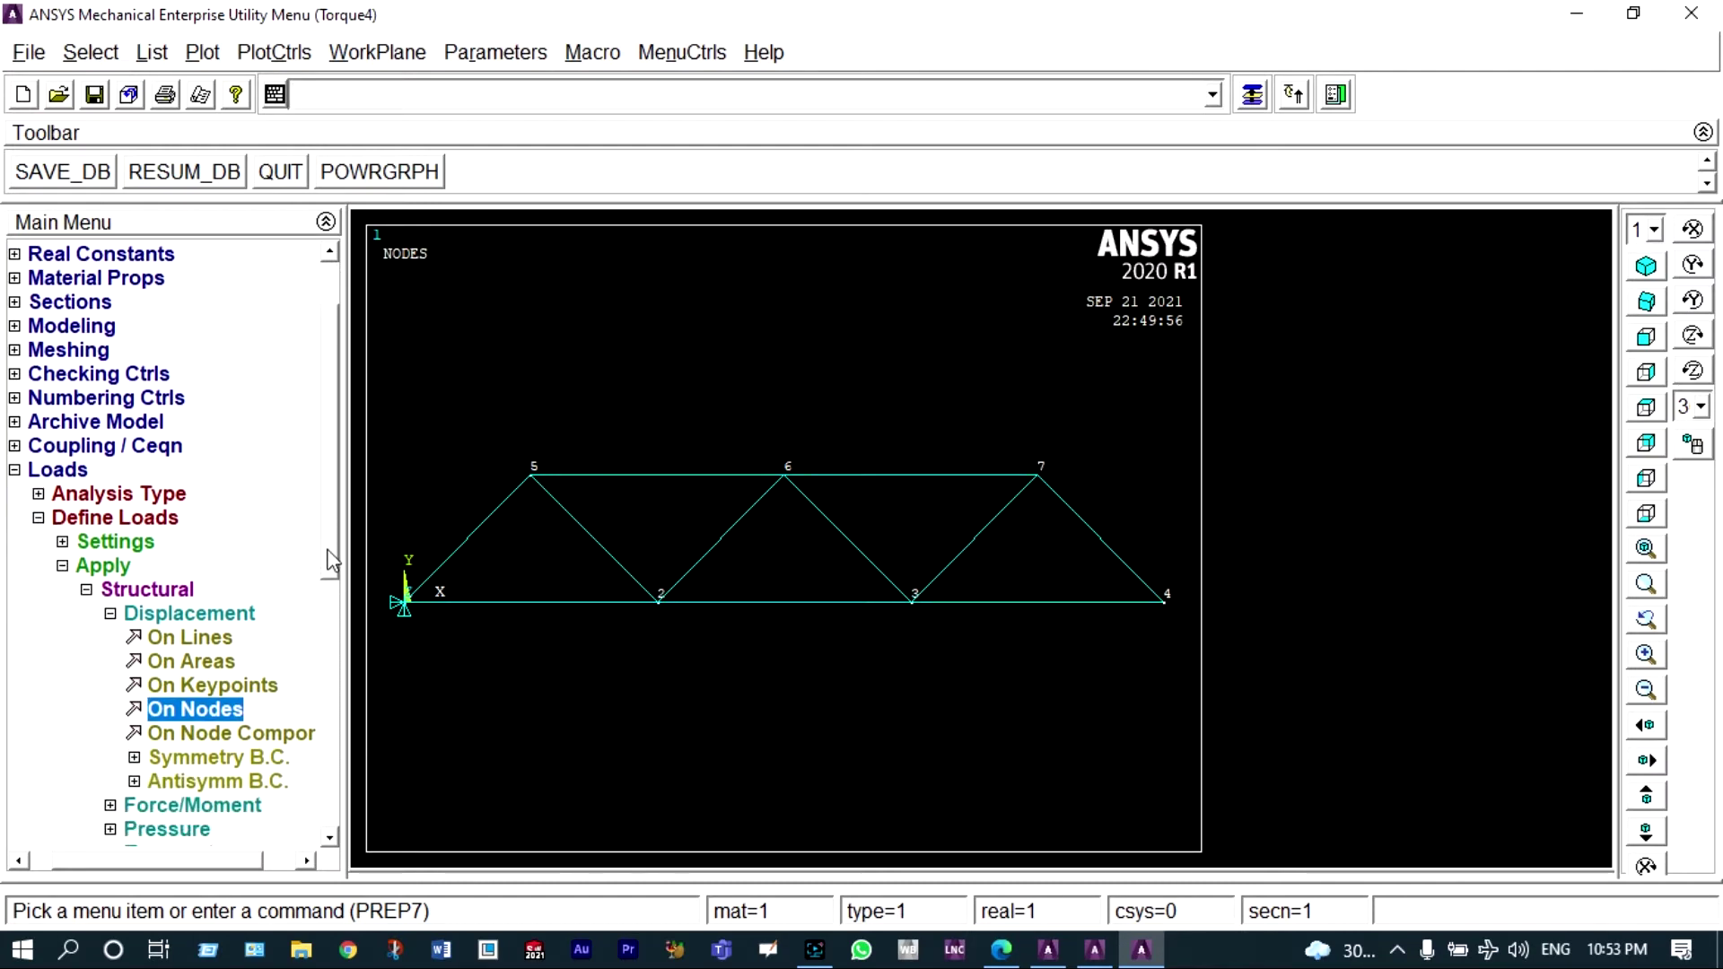
pyautogui.click(206, 715)
pyautogui.click(1167, 619)
pyautogui.click(73, 888)
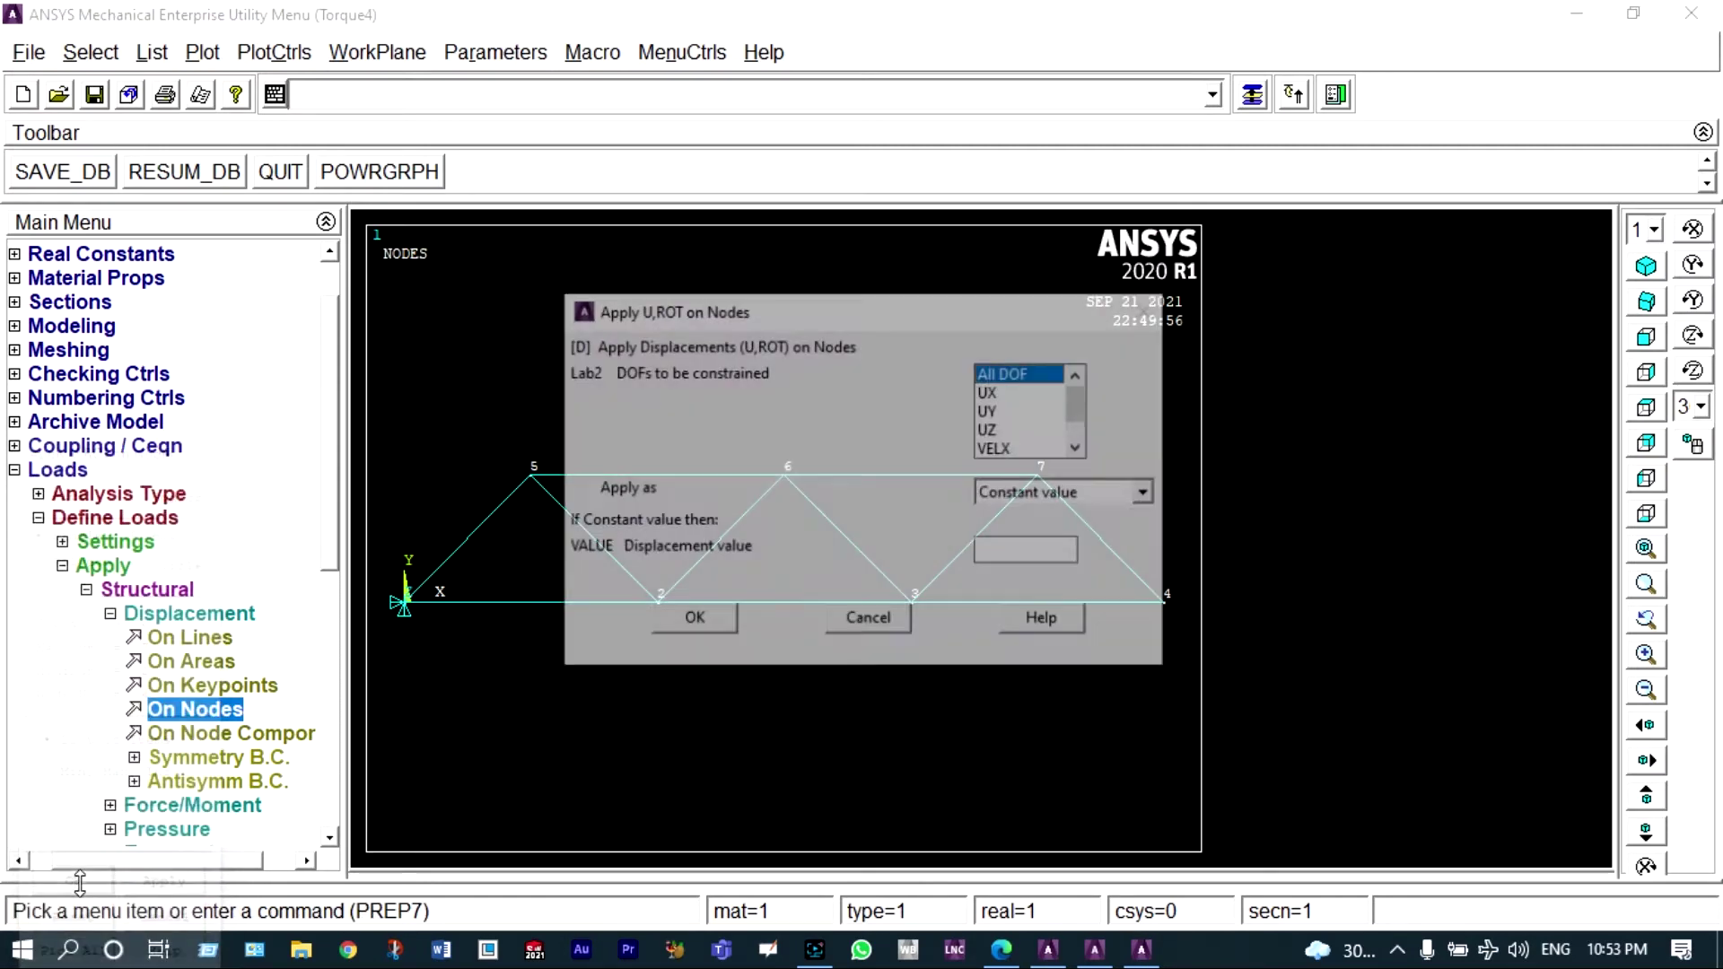
pyautogui.click(993, 411)
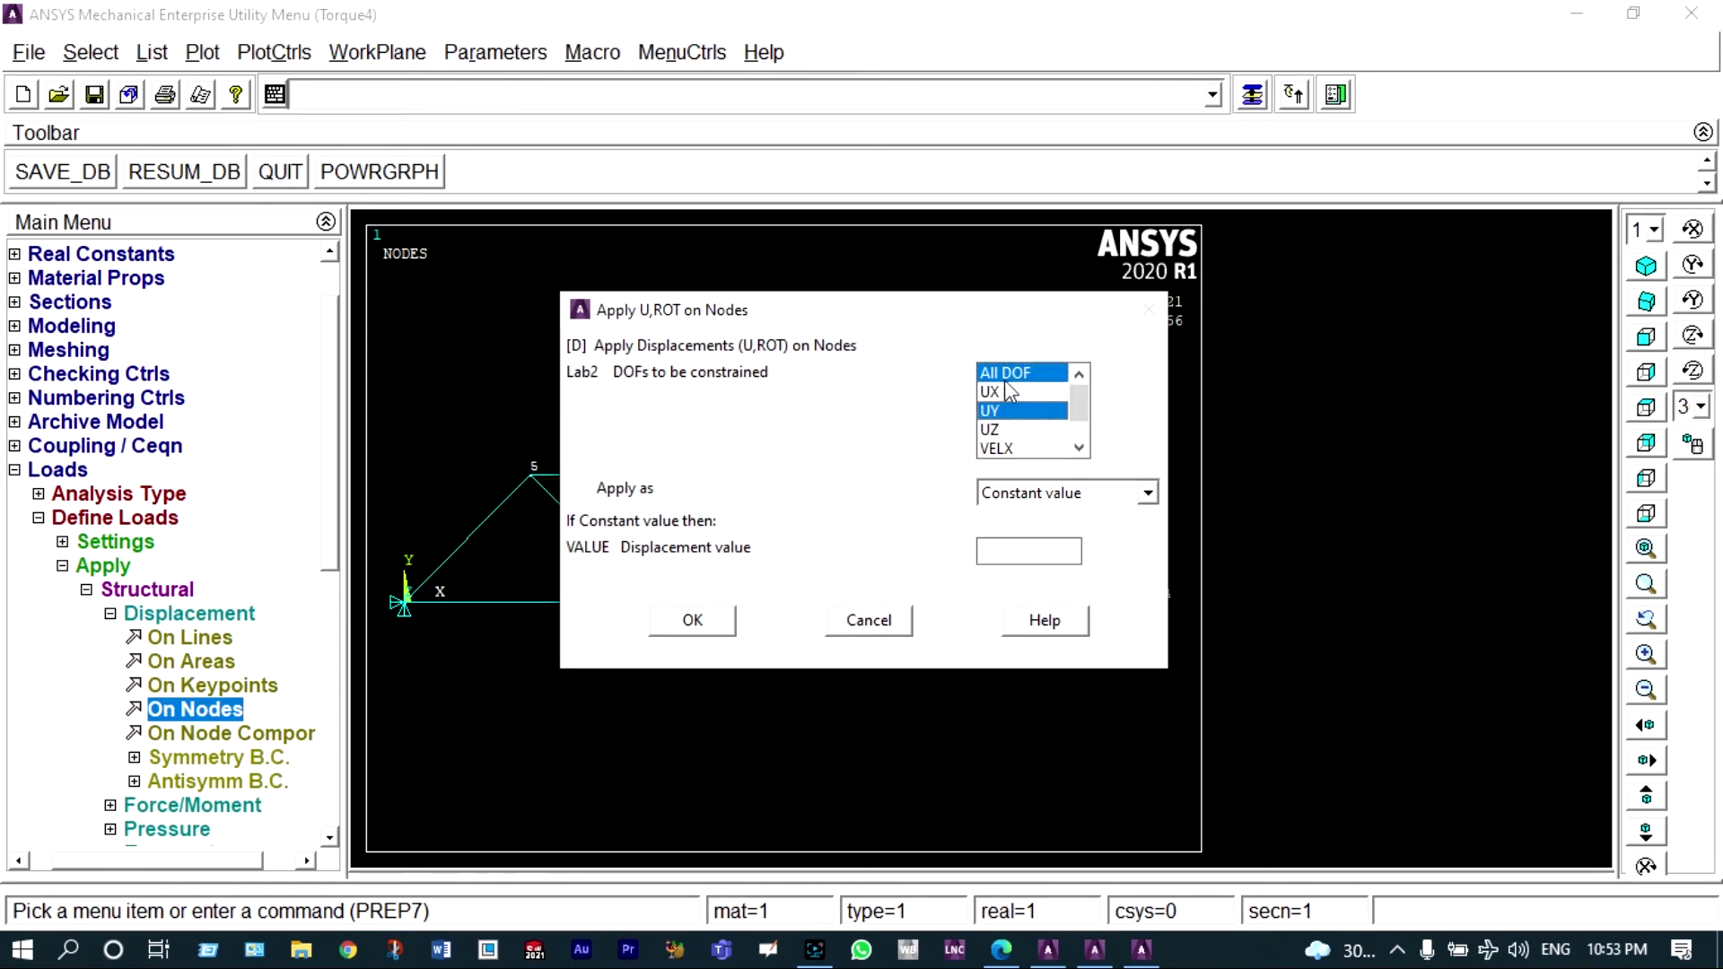
pyautogui.click(1009, 373)
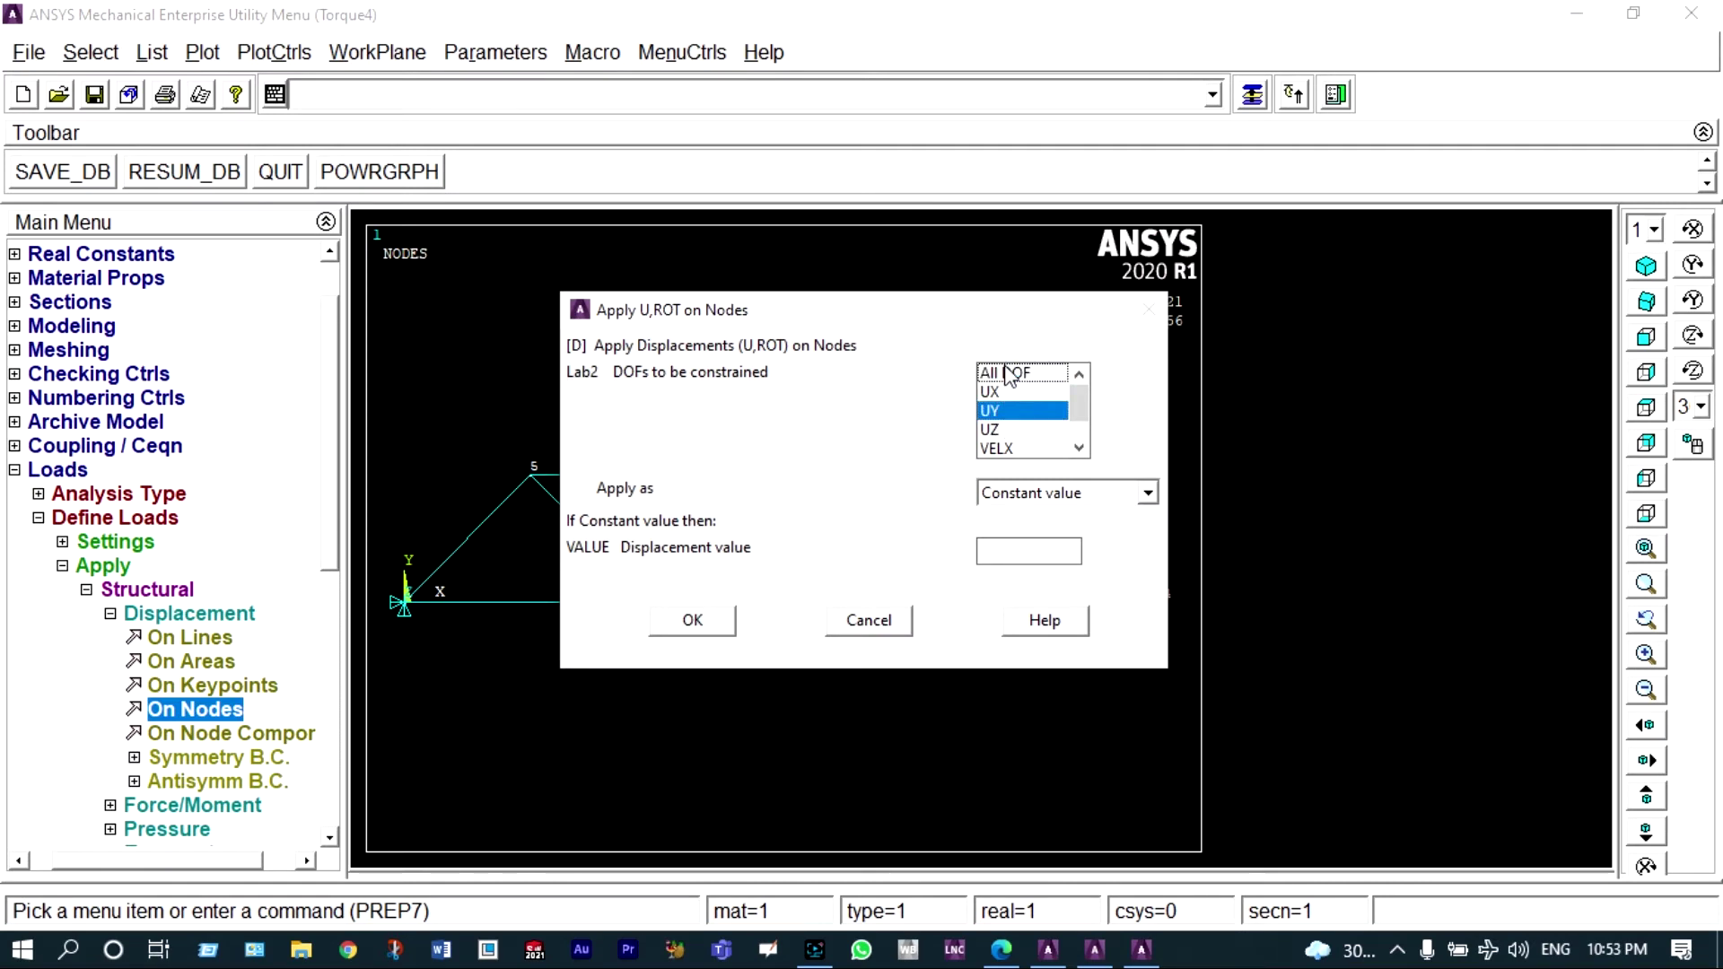
pyautogui.click(713, 621)
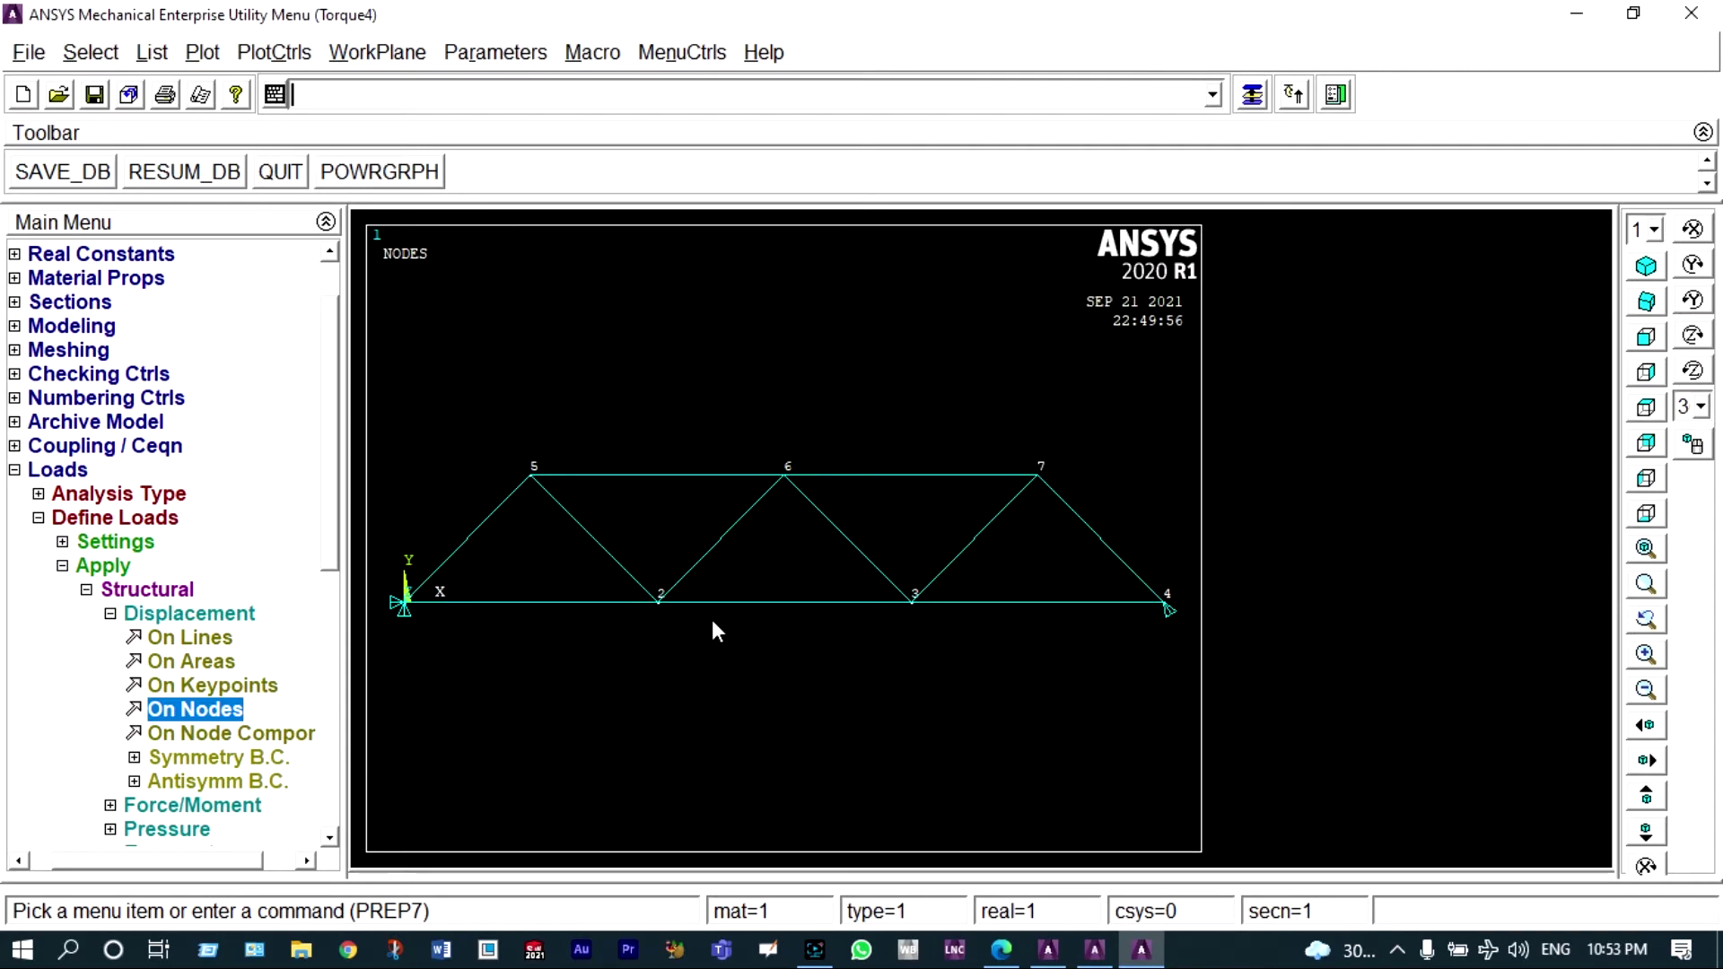
# Select node 2 for a nodal force after checking the problem statement.
pyautogui.click(62, 567)
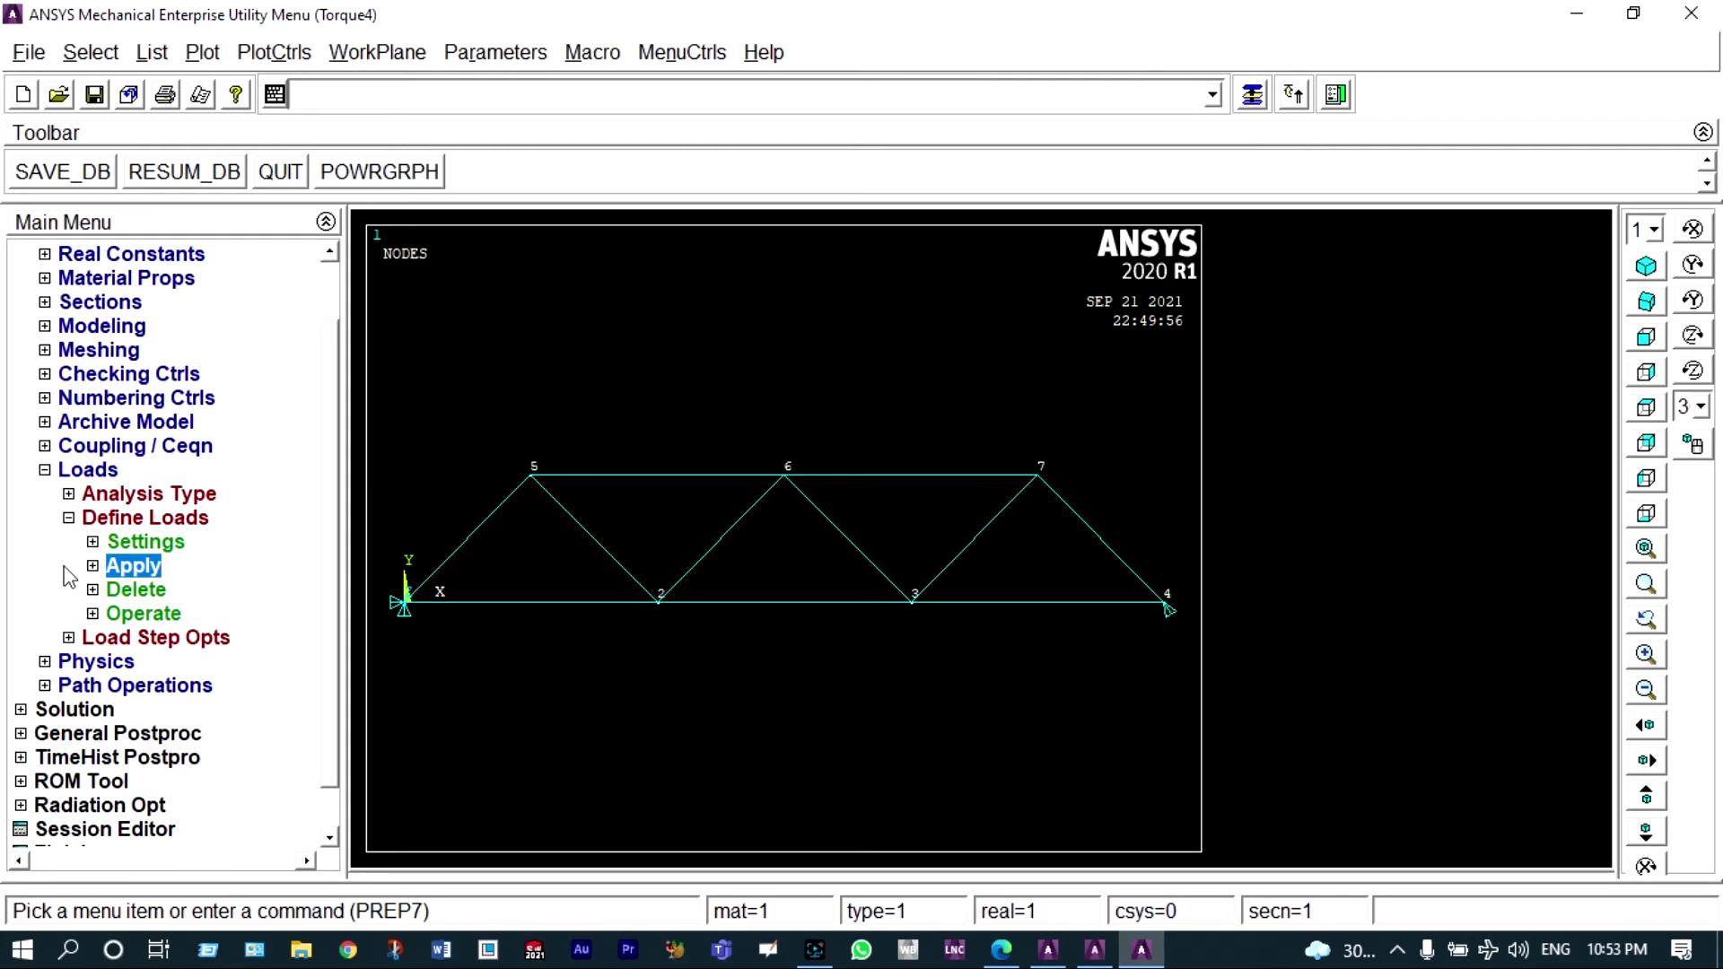
pyautogui.click(92, 566)
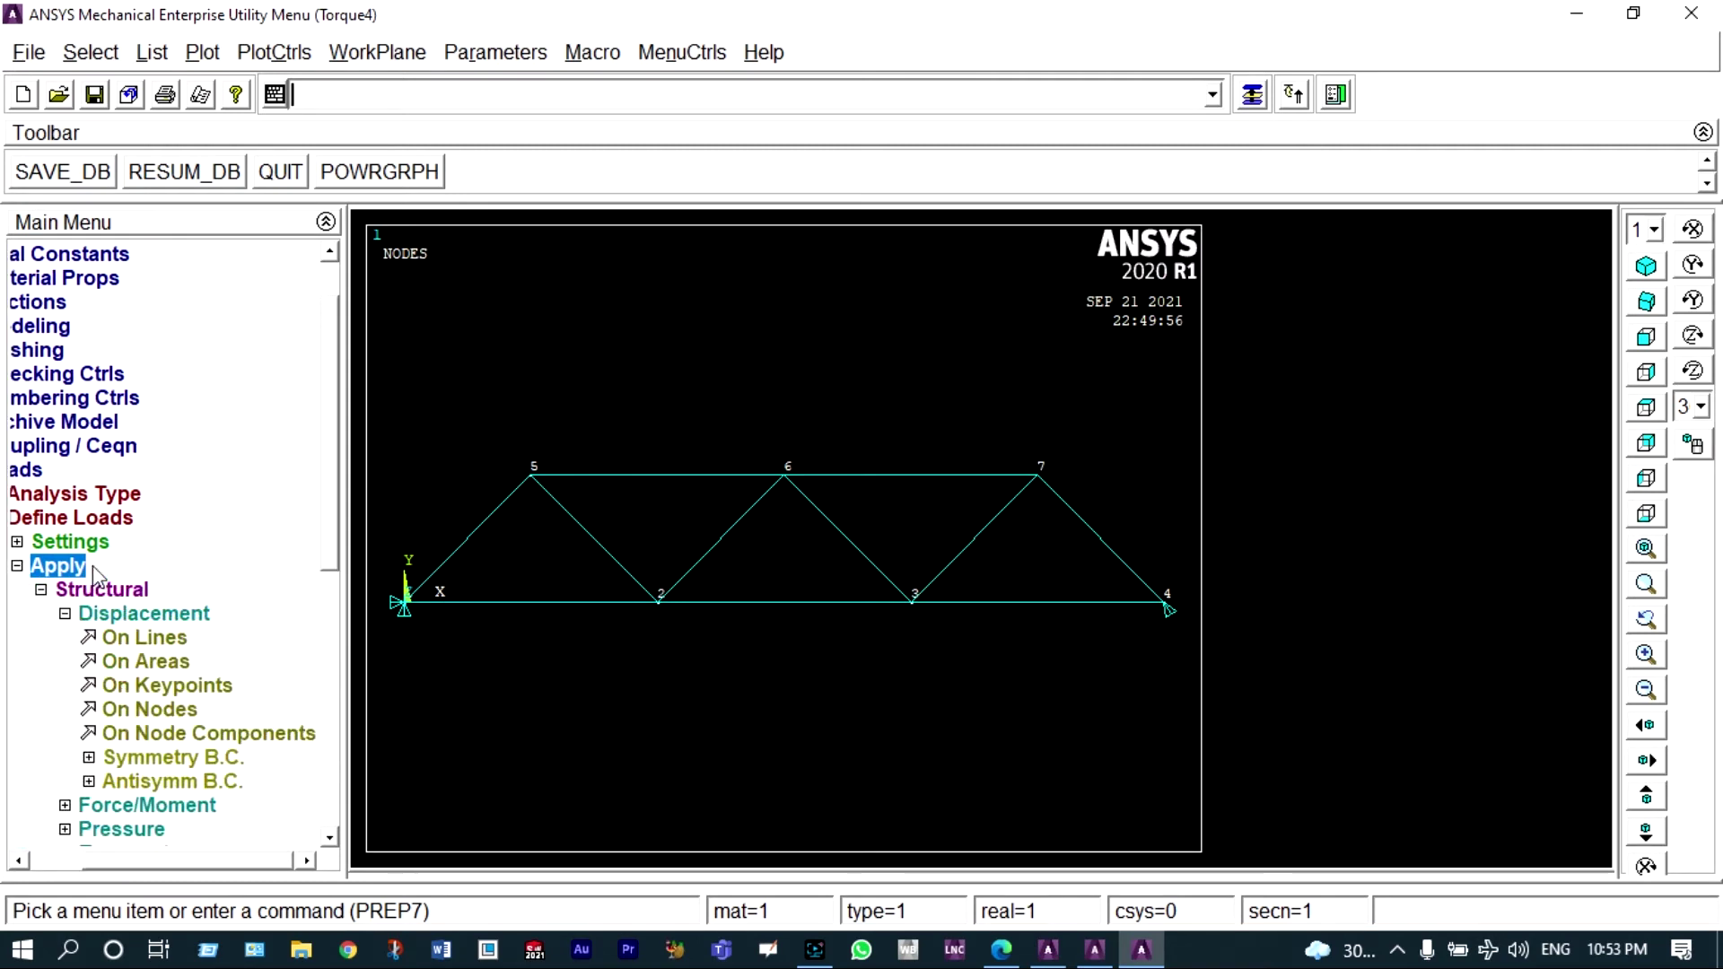
pyautogui.click(108, 803)
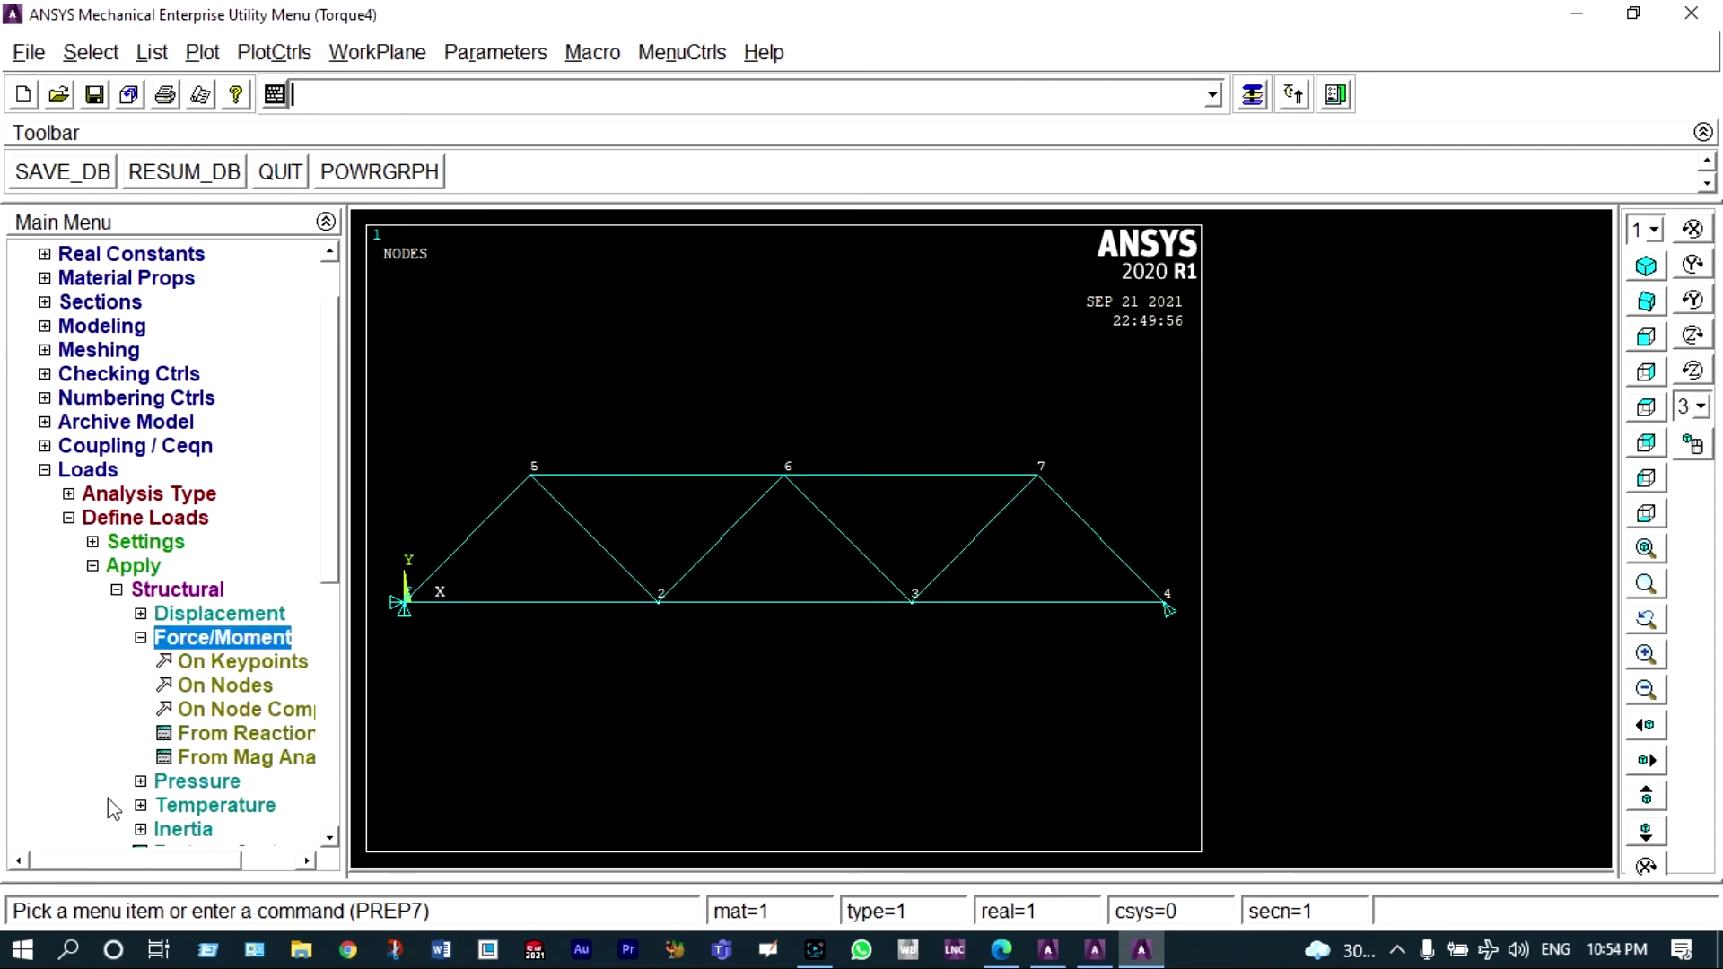
pyautogui.click(229, 691)
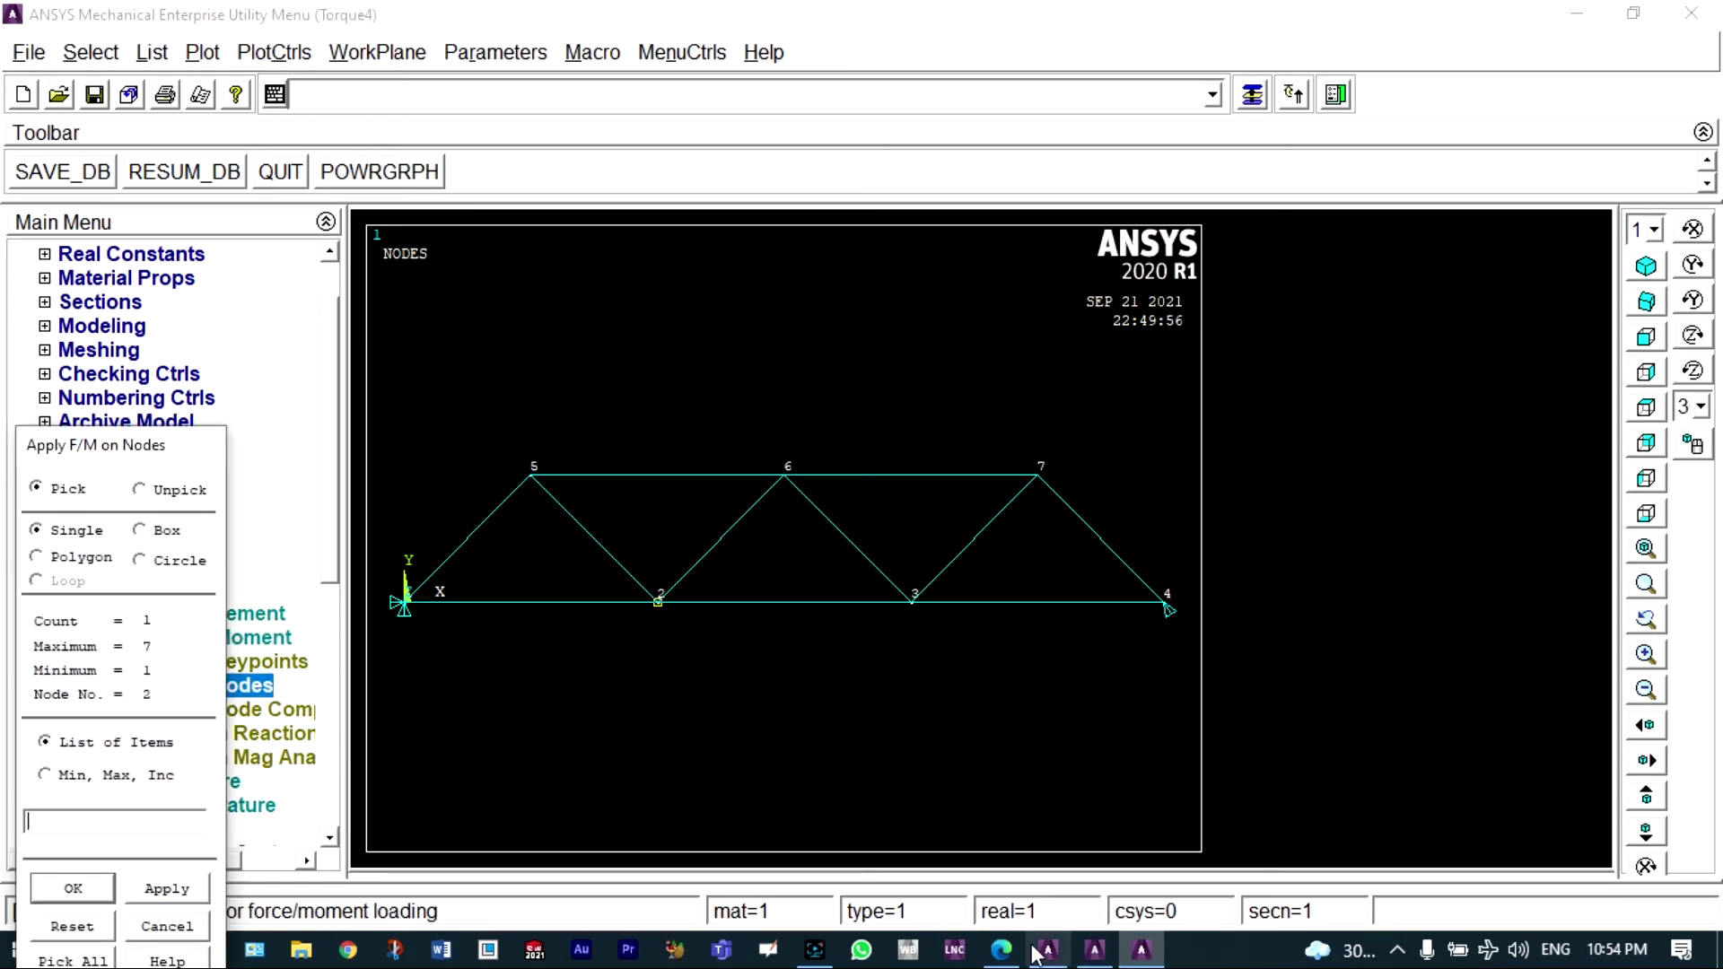
pyautogui.click(1003, 952)
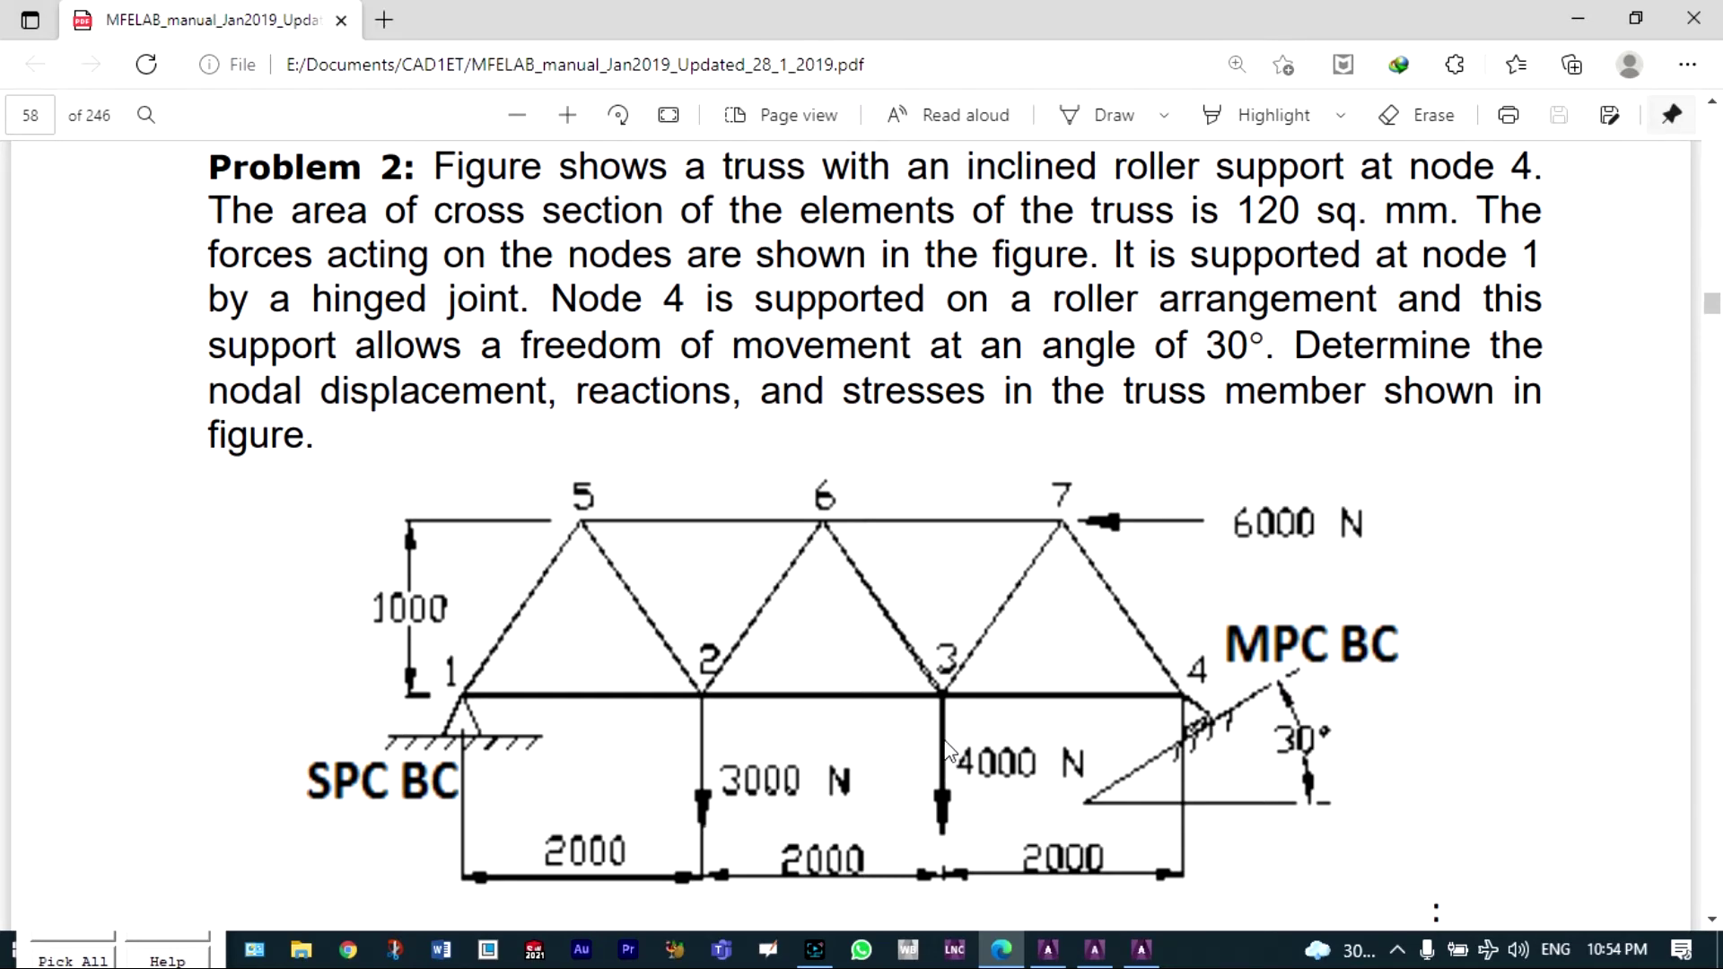
pyautogui.hotkey('alt', 'Tab')
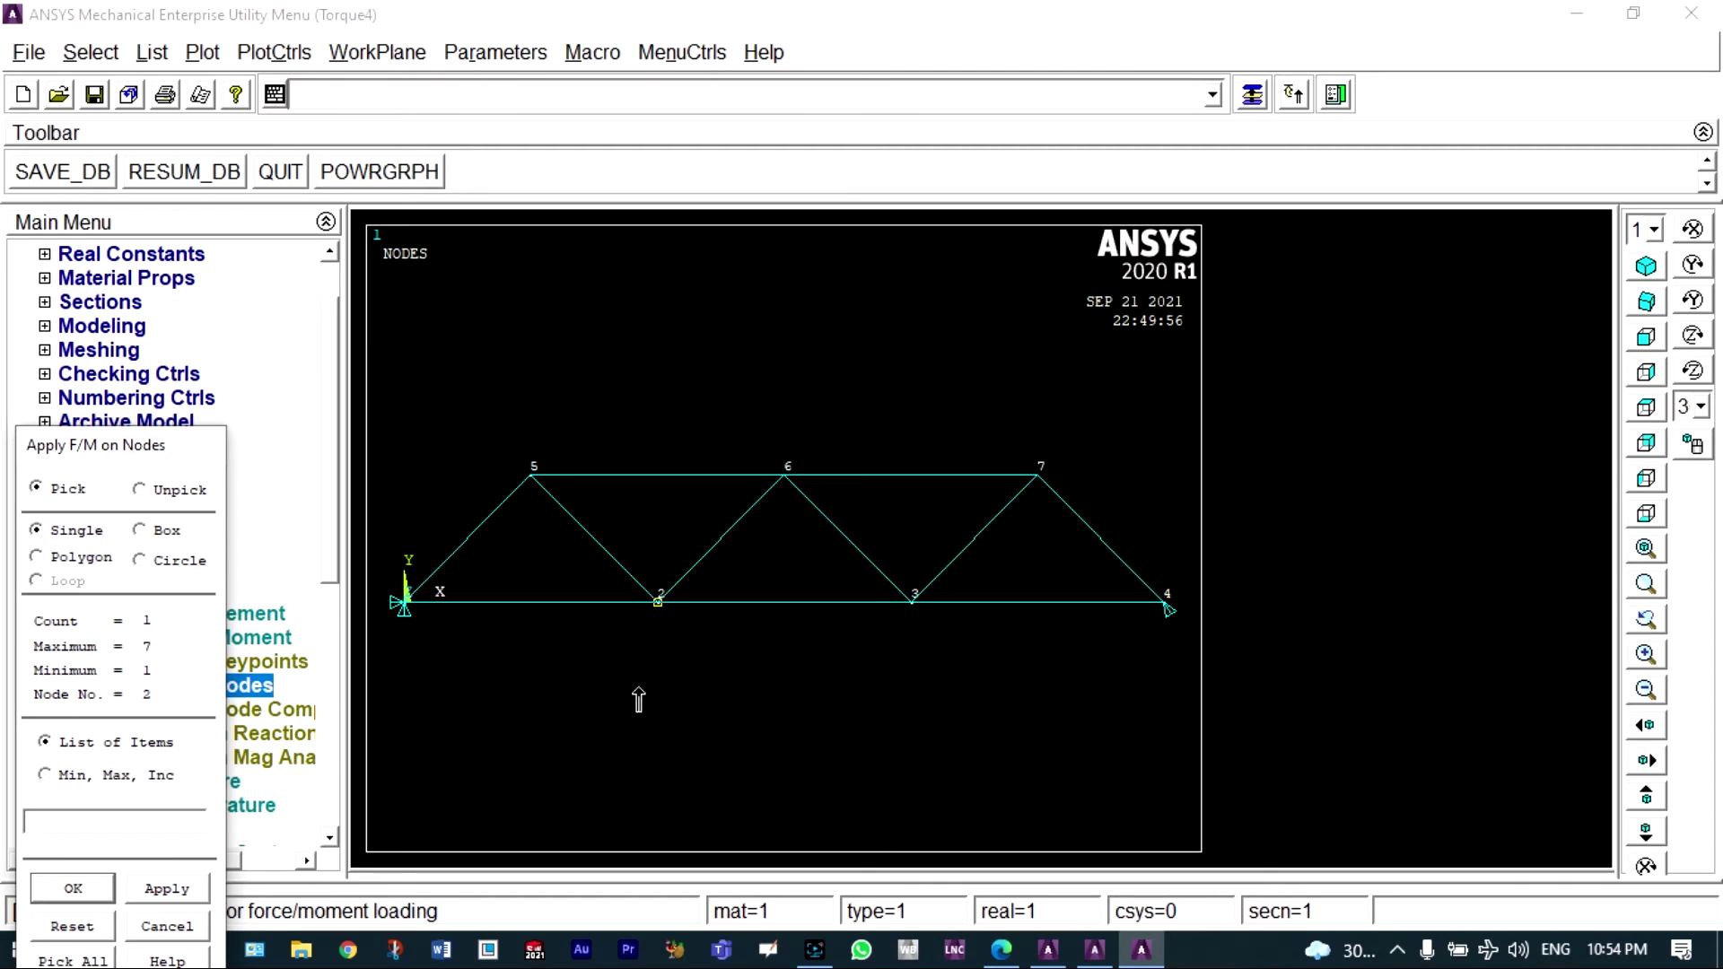
pyautogui.click(163, 890)
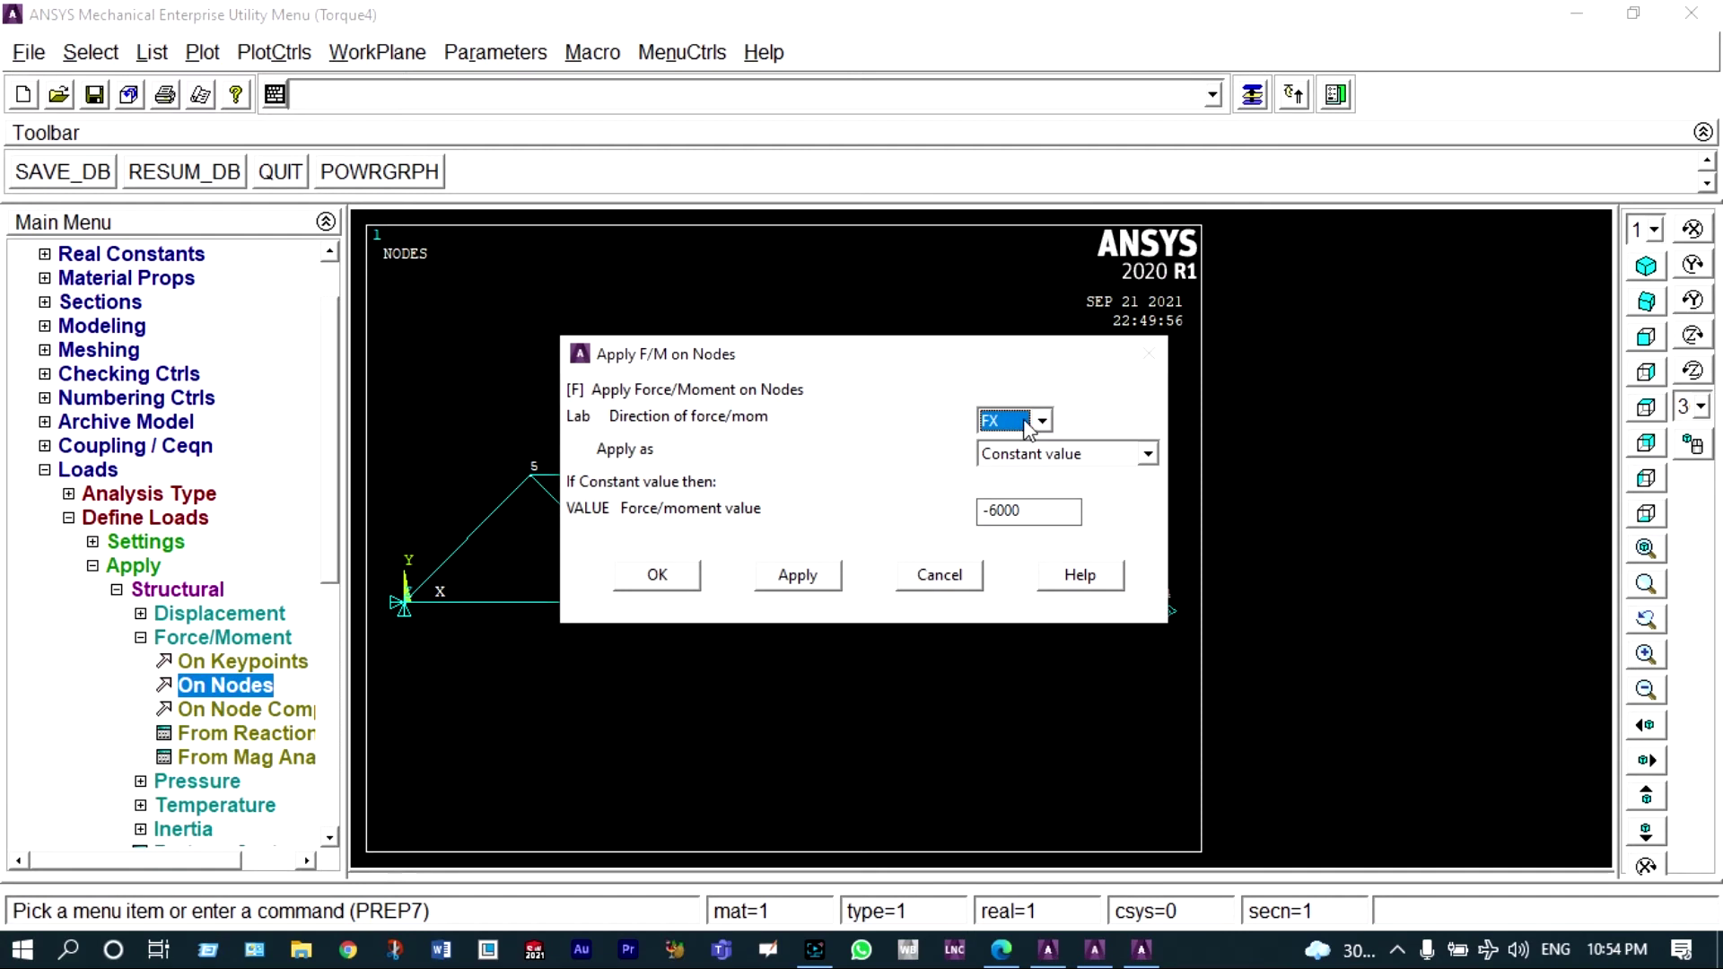
# Apply a vertical FY force of -3000 at node 2.
pyautogui.click(1030, 421)
pyautogui.click(1007, 457)
pyautogui.click(994, 509)
pyautogui.press('BackSpace')
pyautogui.write('3')
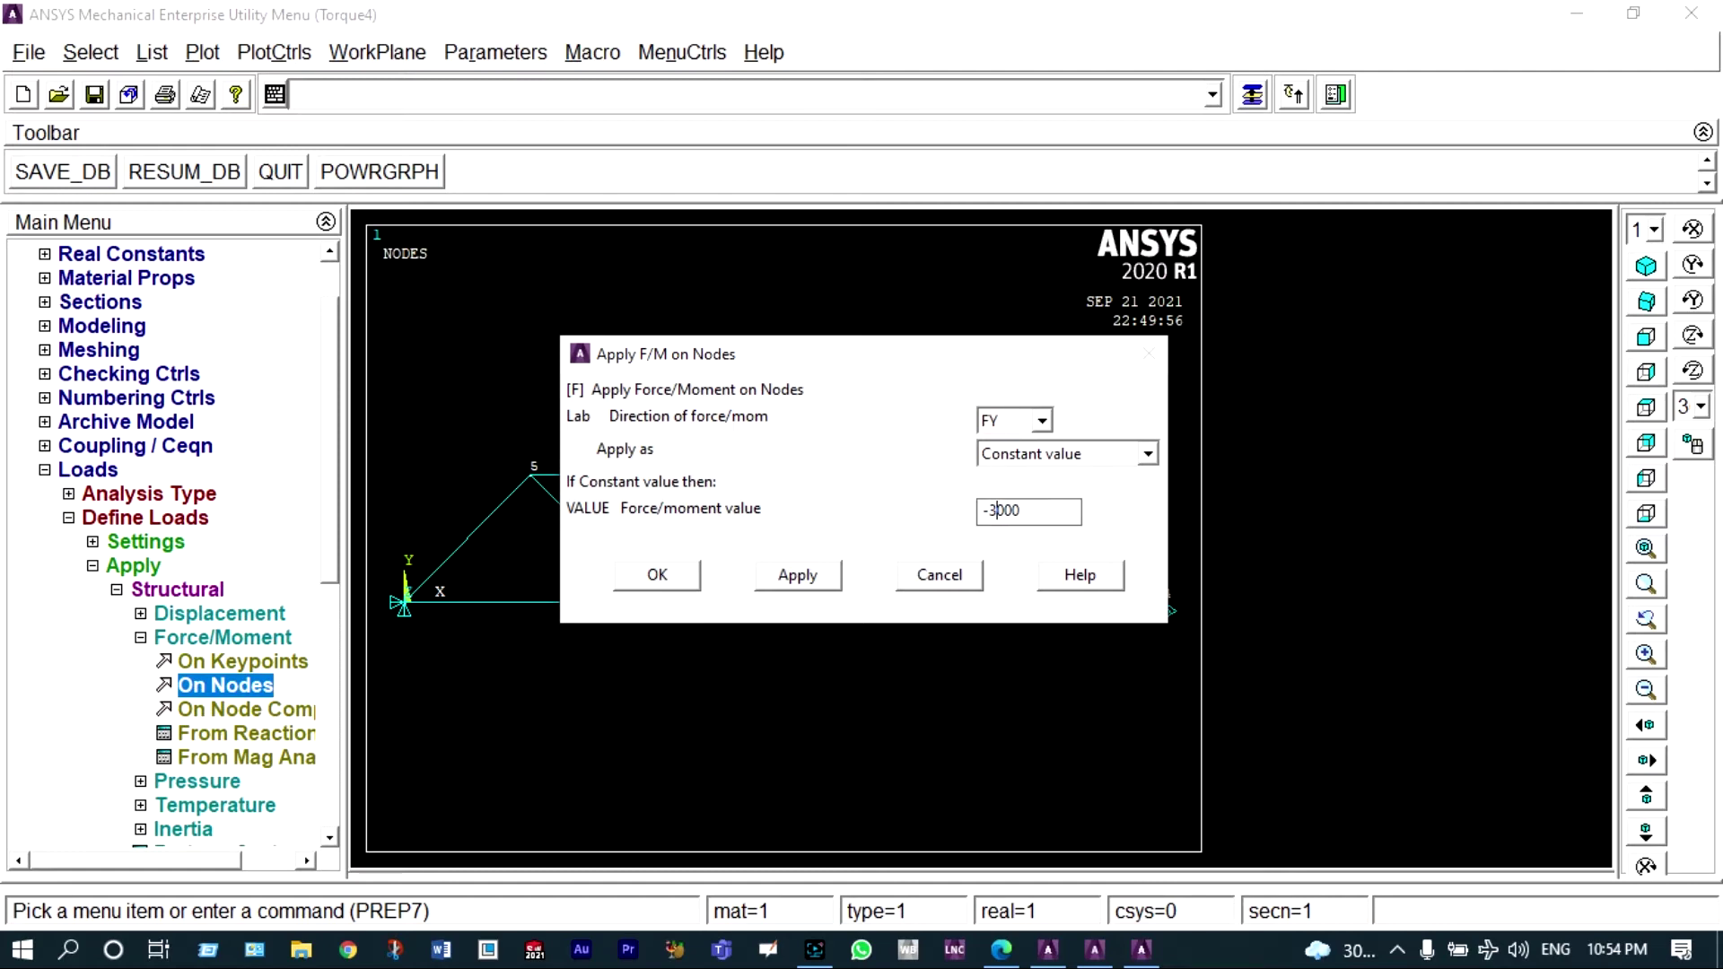
pyautogui.click(1007, 951)
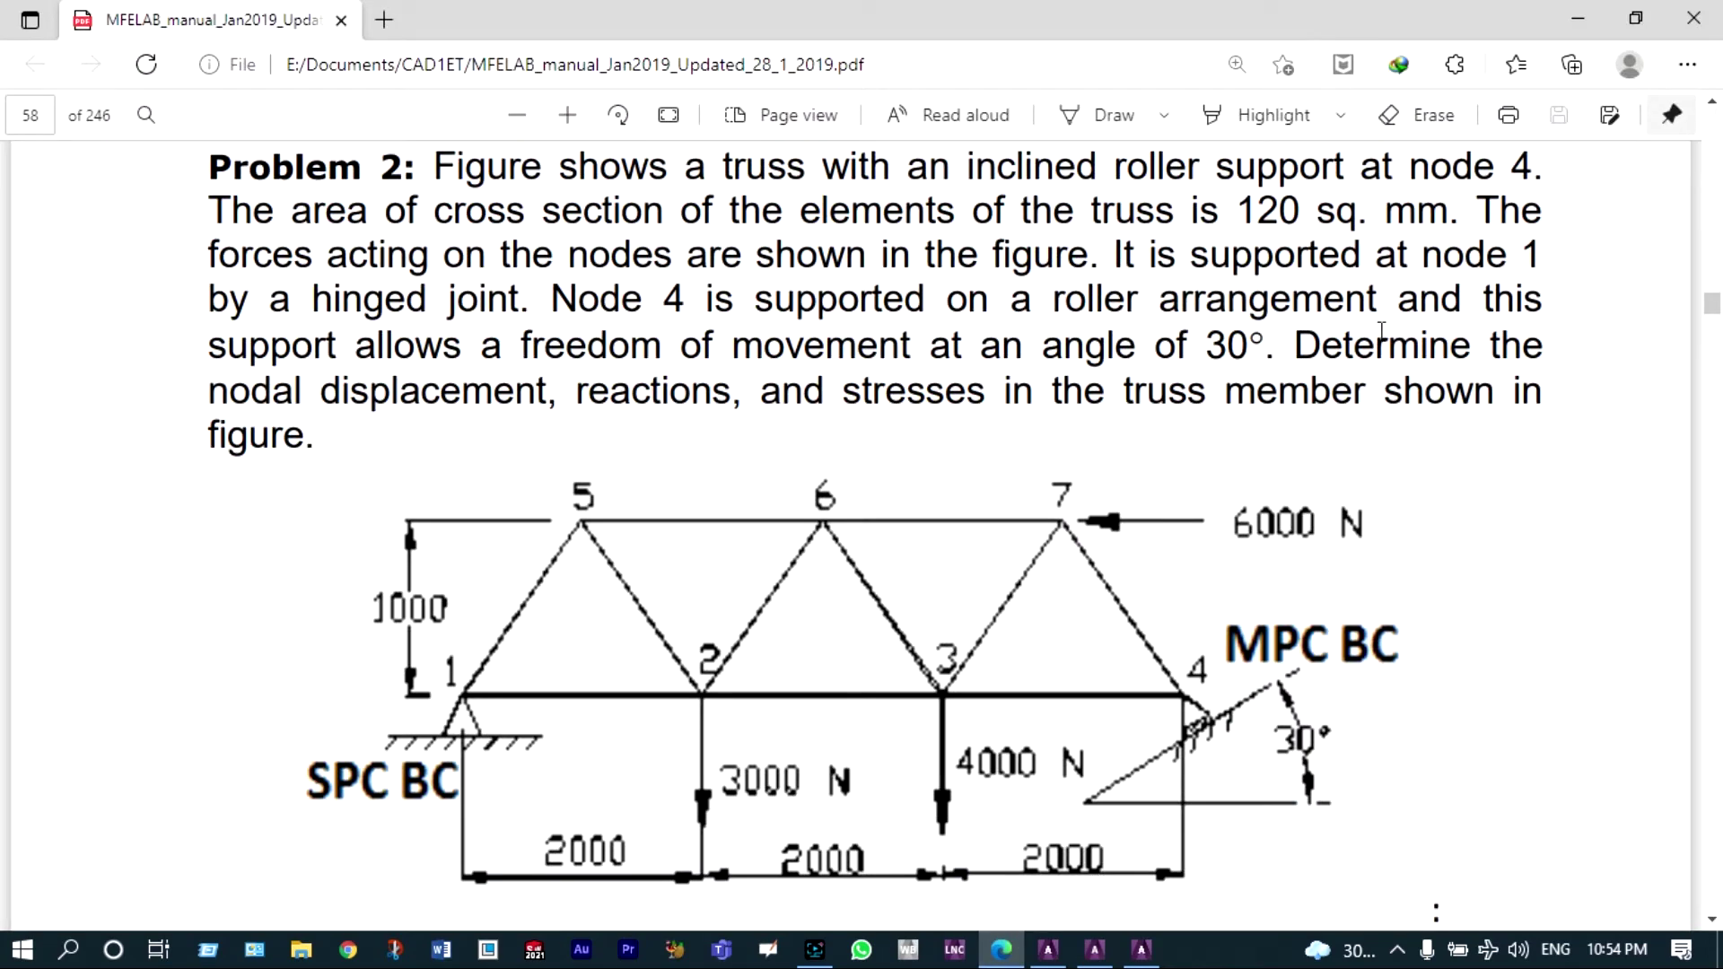
pyautogui.click(1577, 18)
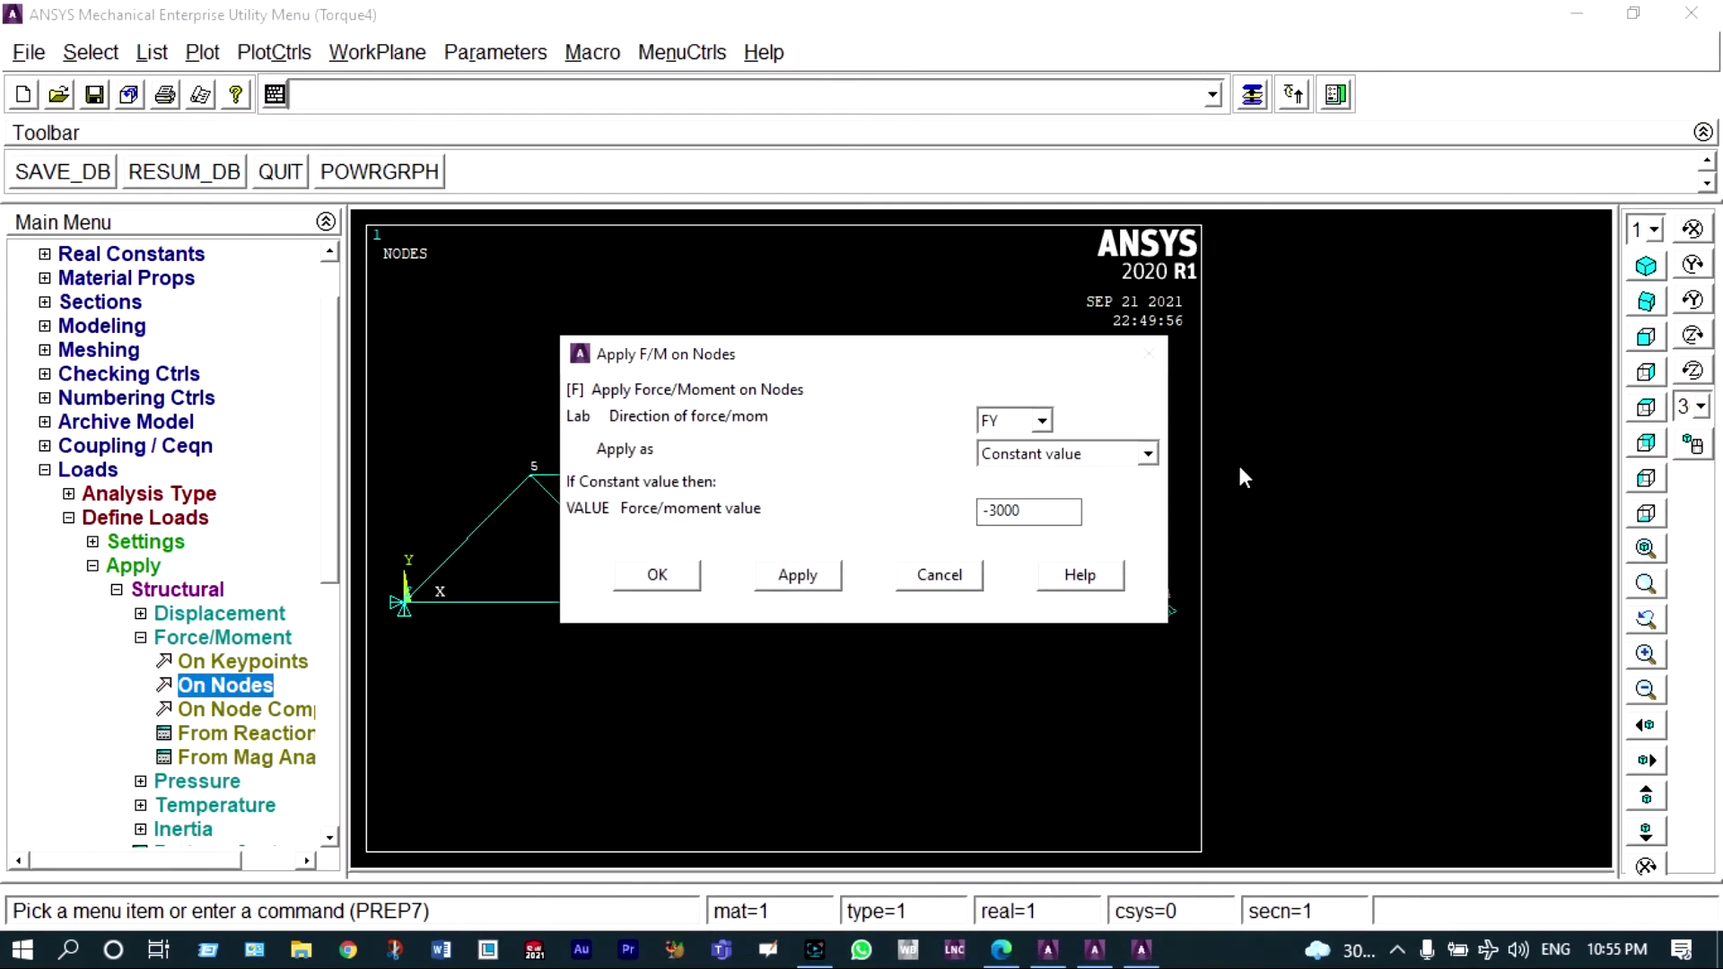
pyautogui.click(808, 578)
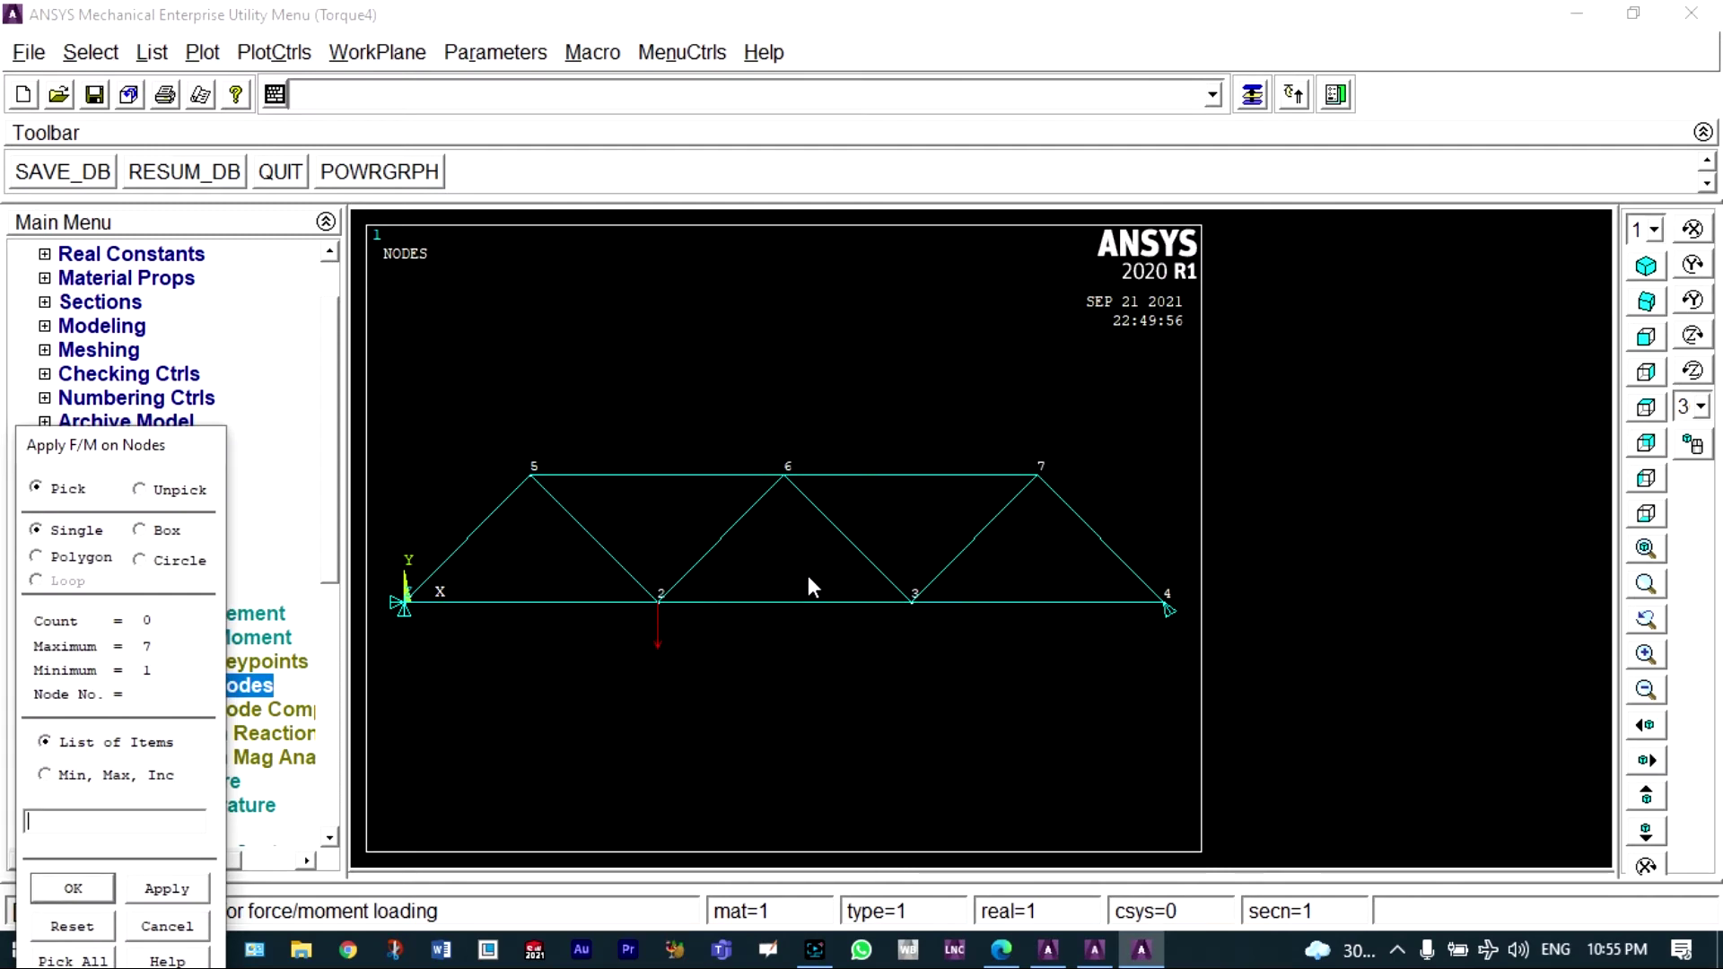
# Apply a vertical FY force of -4000 at node 3.
pyautogui.click(918, 617)
pyautogui.click(167, 888)
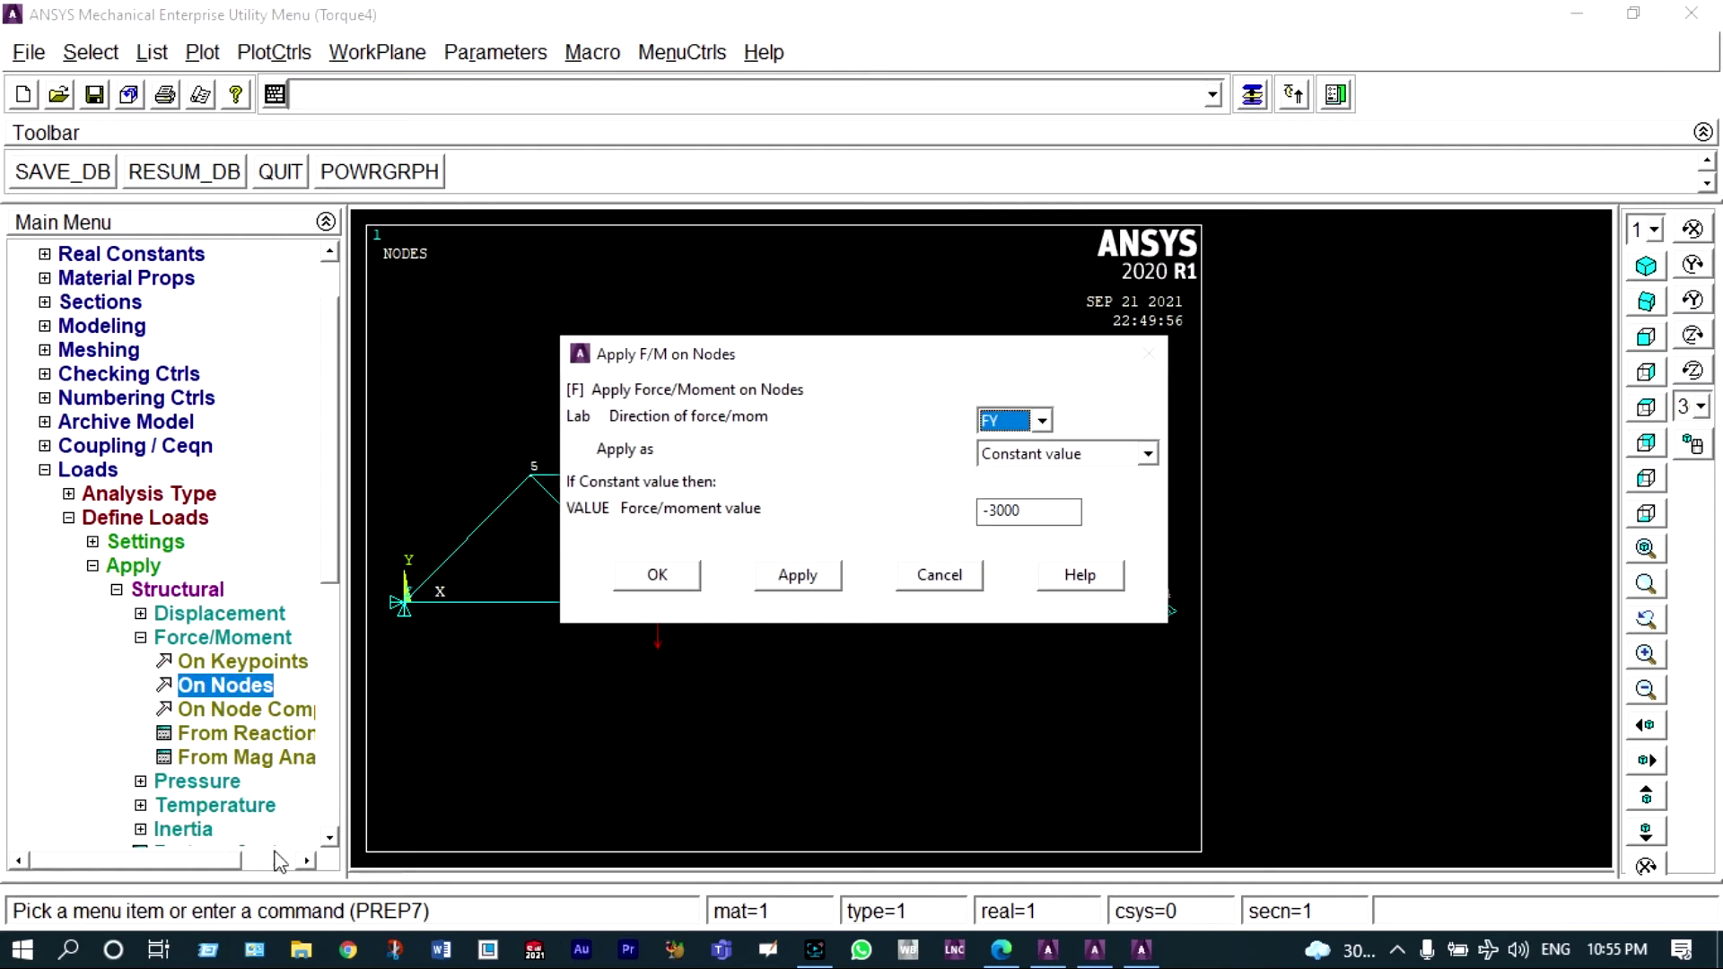
pyautogui.click(996, 509)
pyautogui.press('BackSpace')
pyautogui.write('4')
pyautogui.click(786, 574)
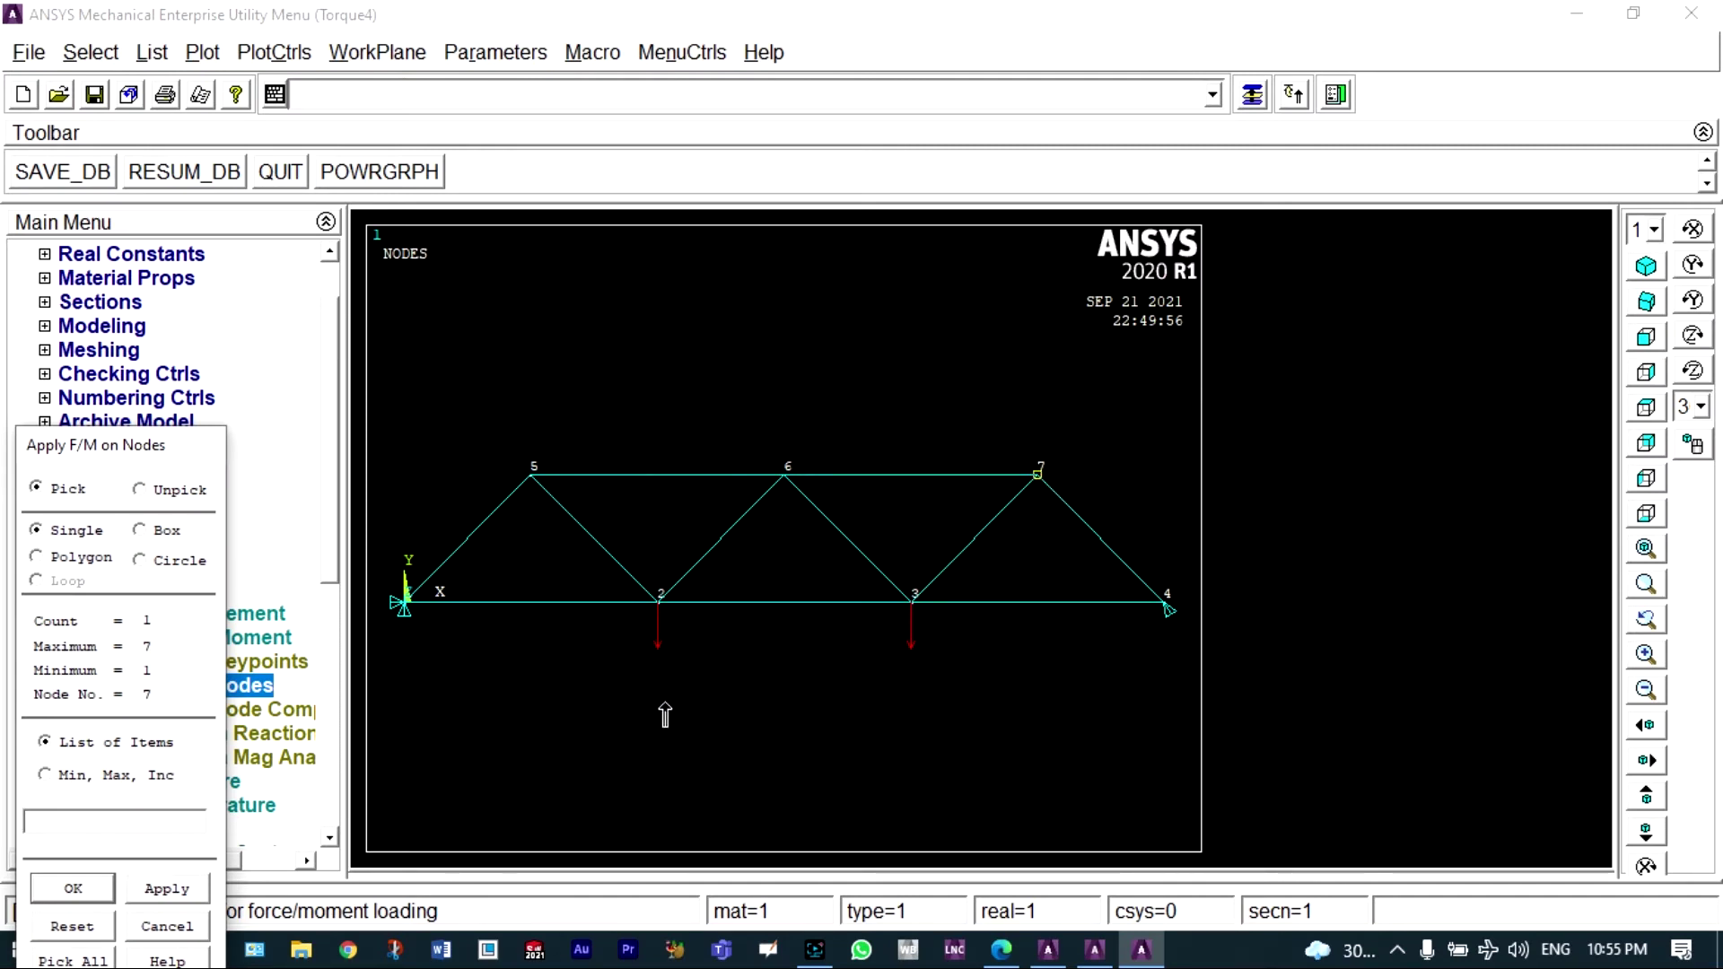
# Apply a horizontal FX force of -6000 at node 7.
pyautogui.click(1008, 956)
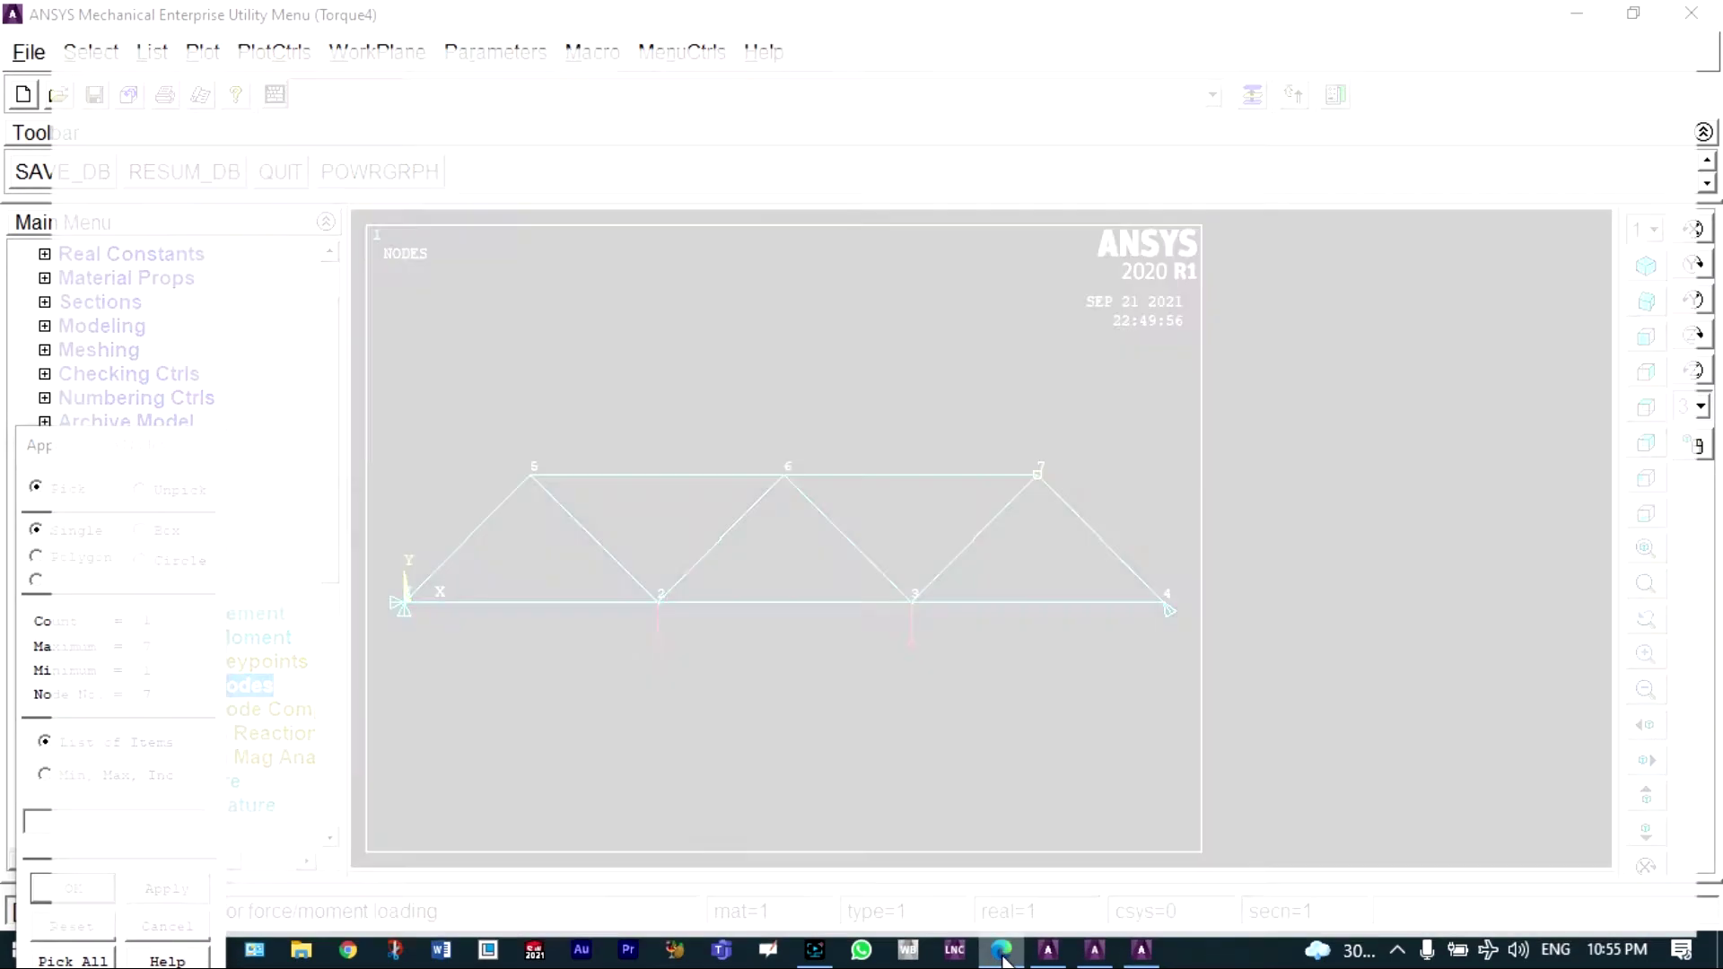
pyautogui.click(1574, 21)
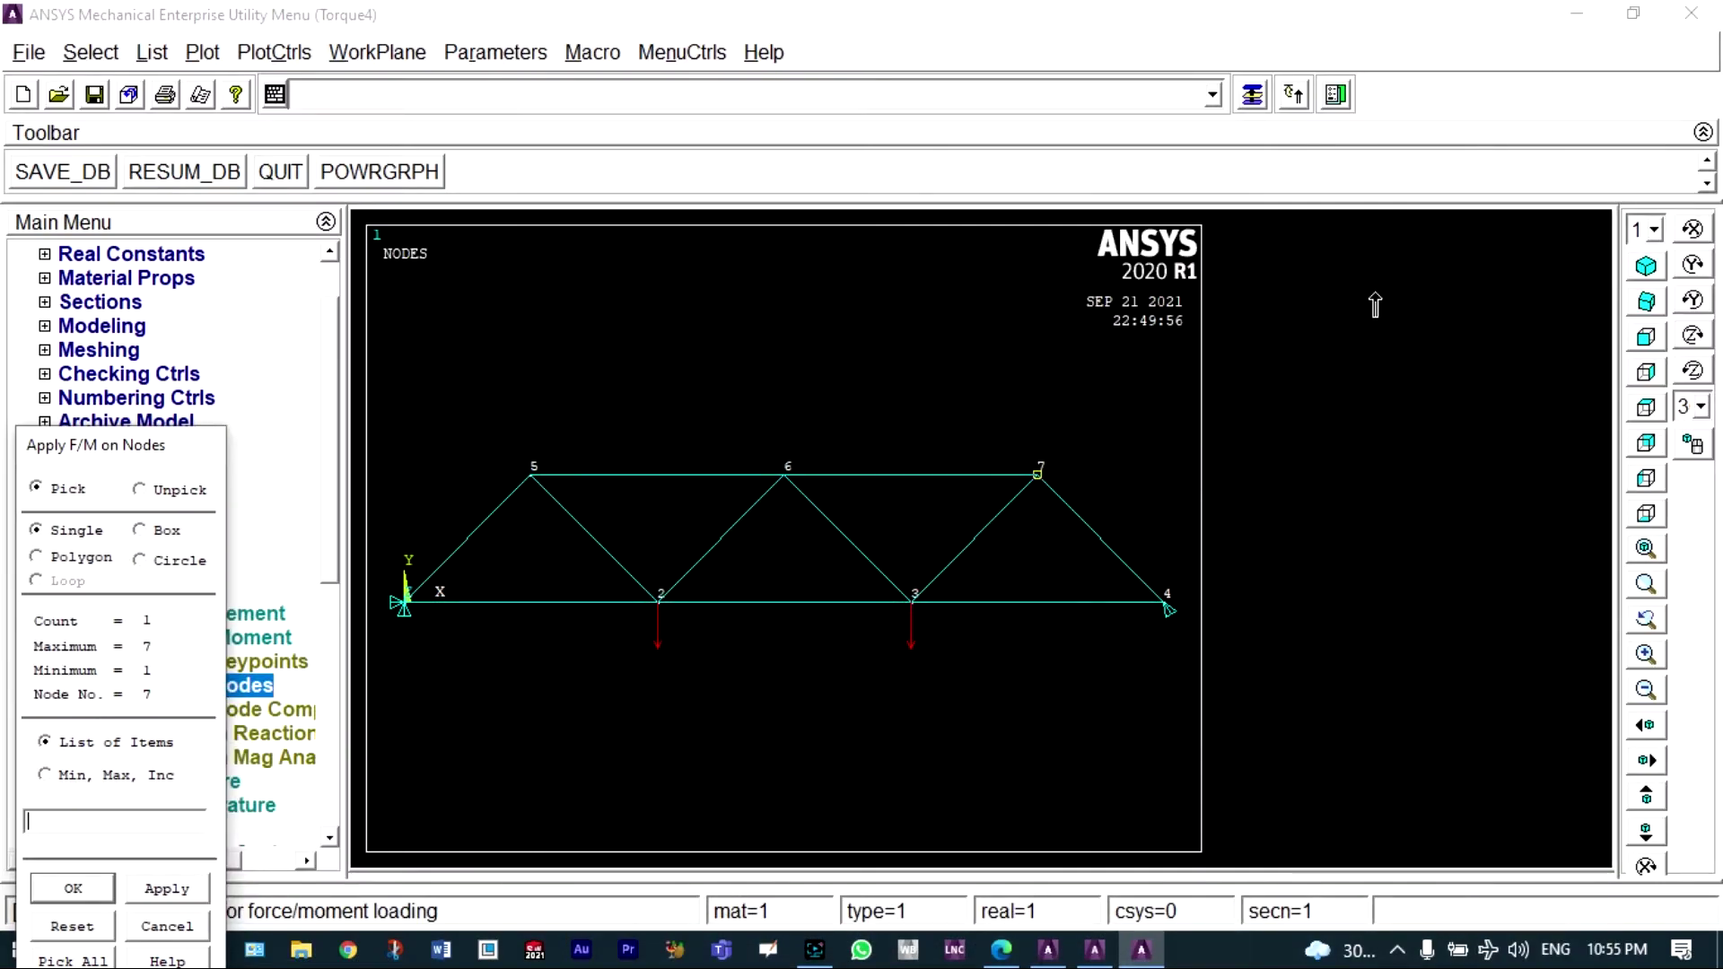
pyautogui.click(86, 890)
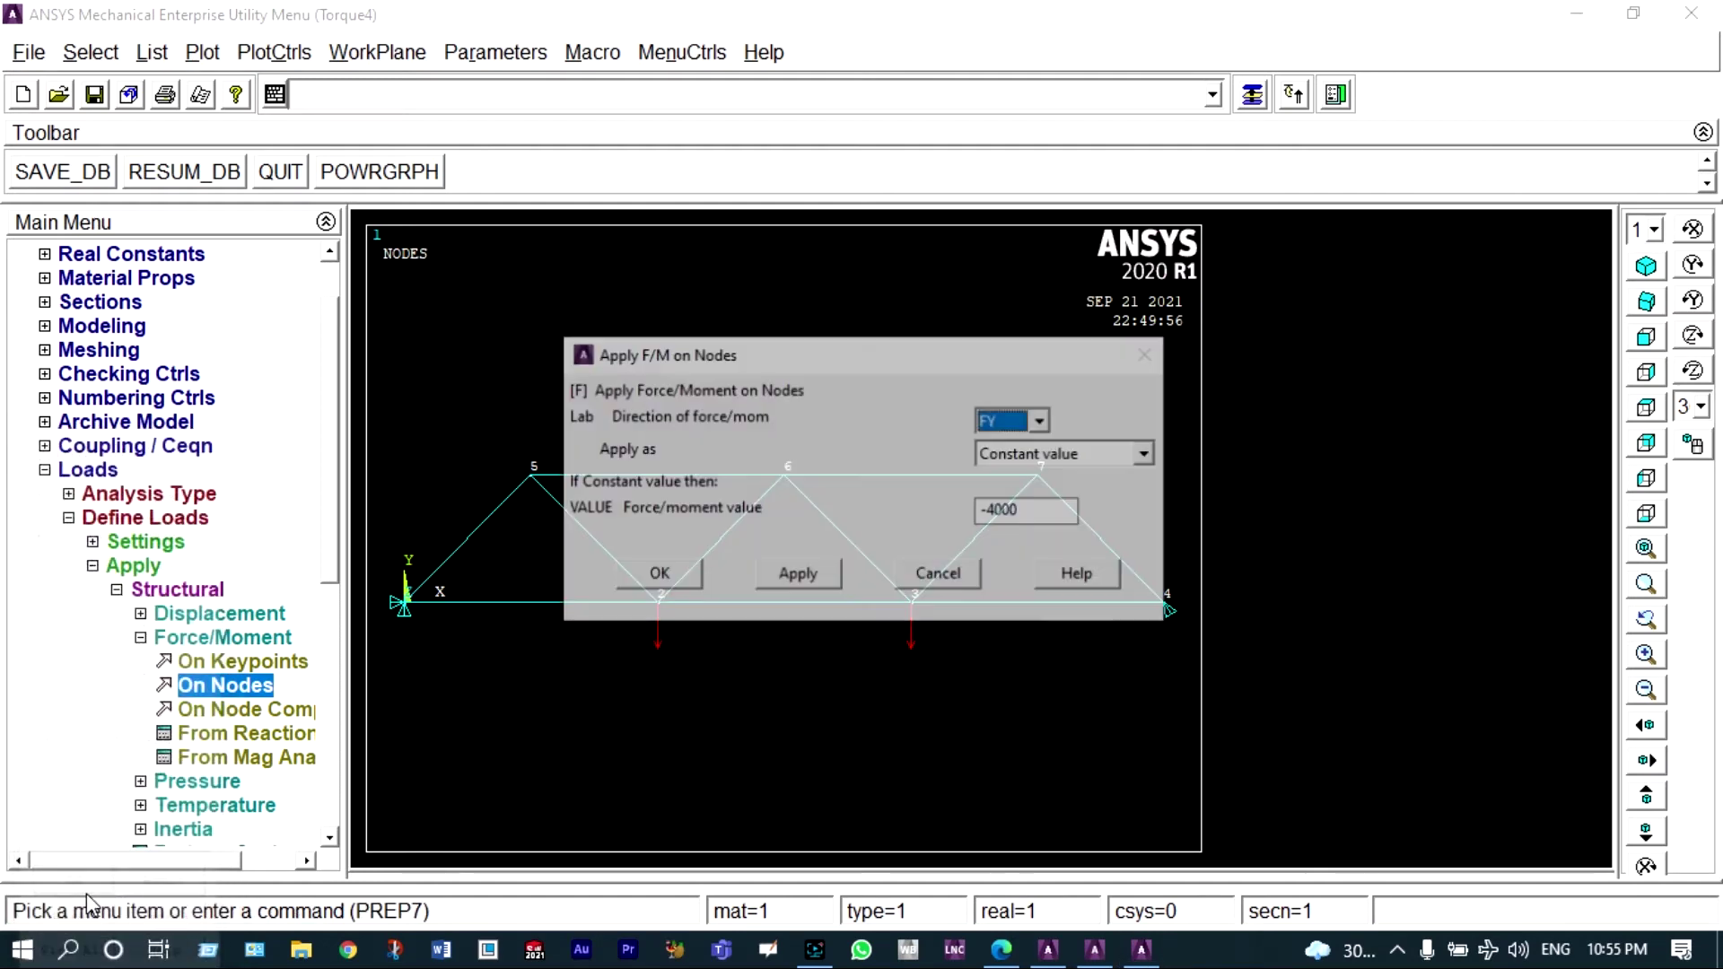
pyautogui.click(1041, 421)
pyautogui.click(996, 446)
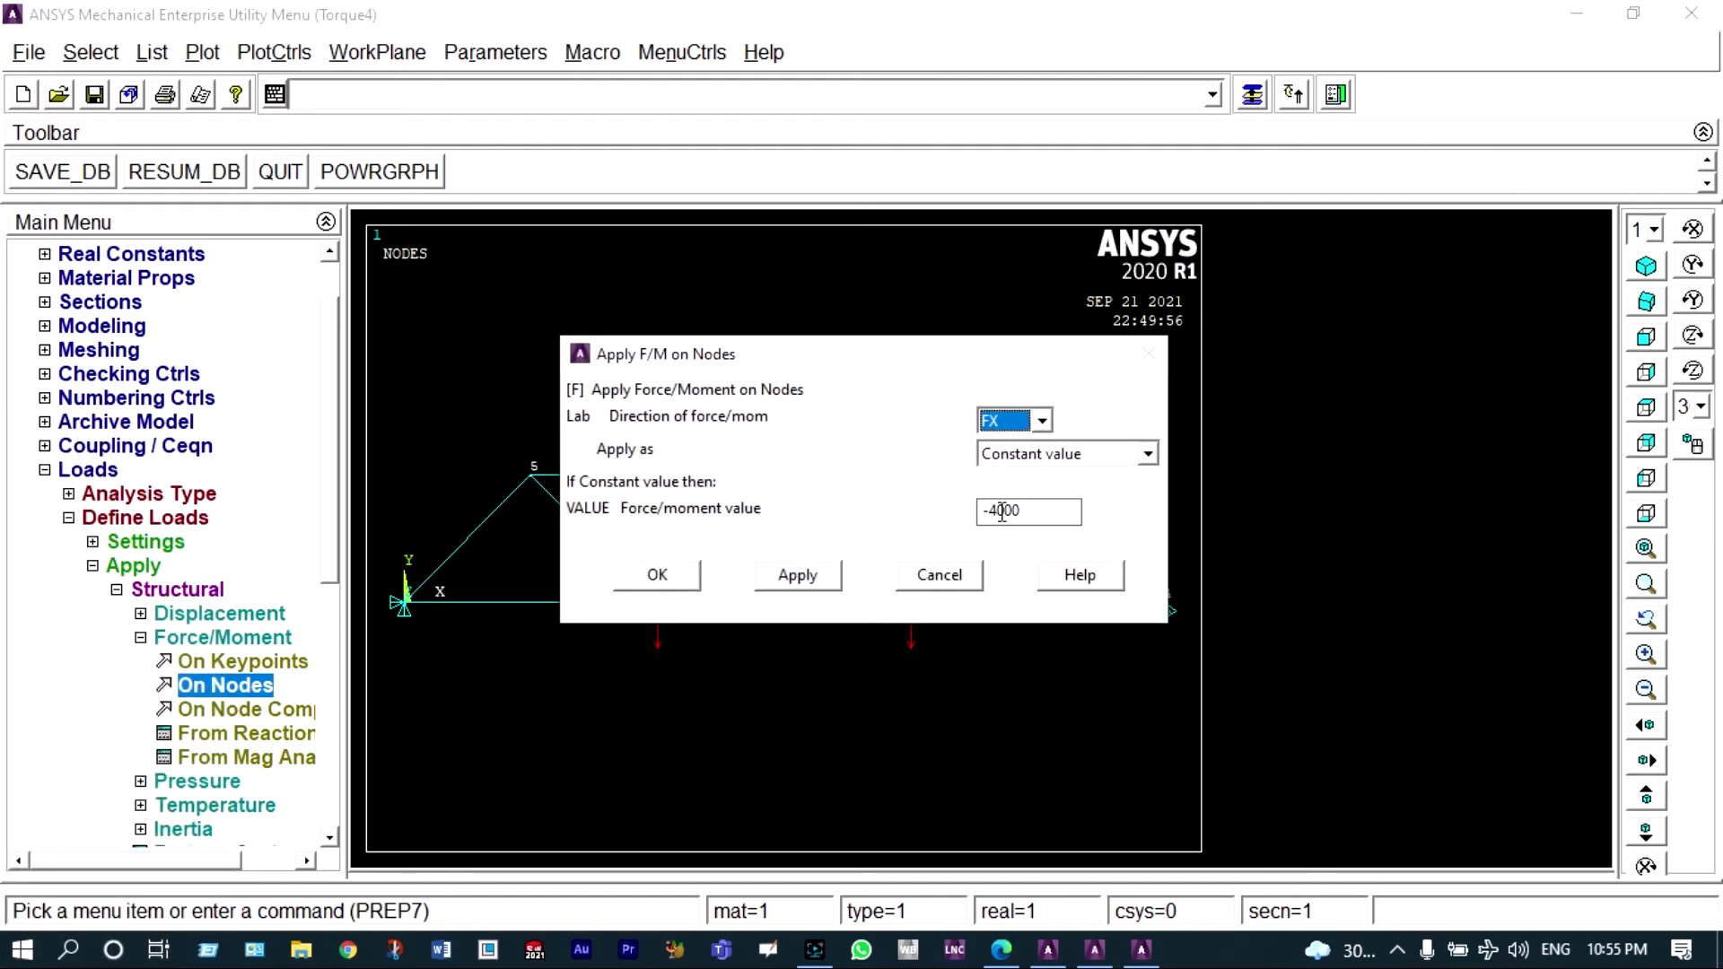
pyautogui.click(998, 510)
pyautogui.press('BackSpace')
pyautogui.write('6')
pyautogui.click(656, 575)
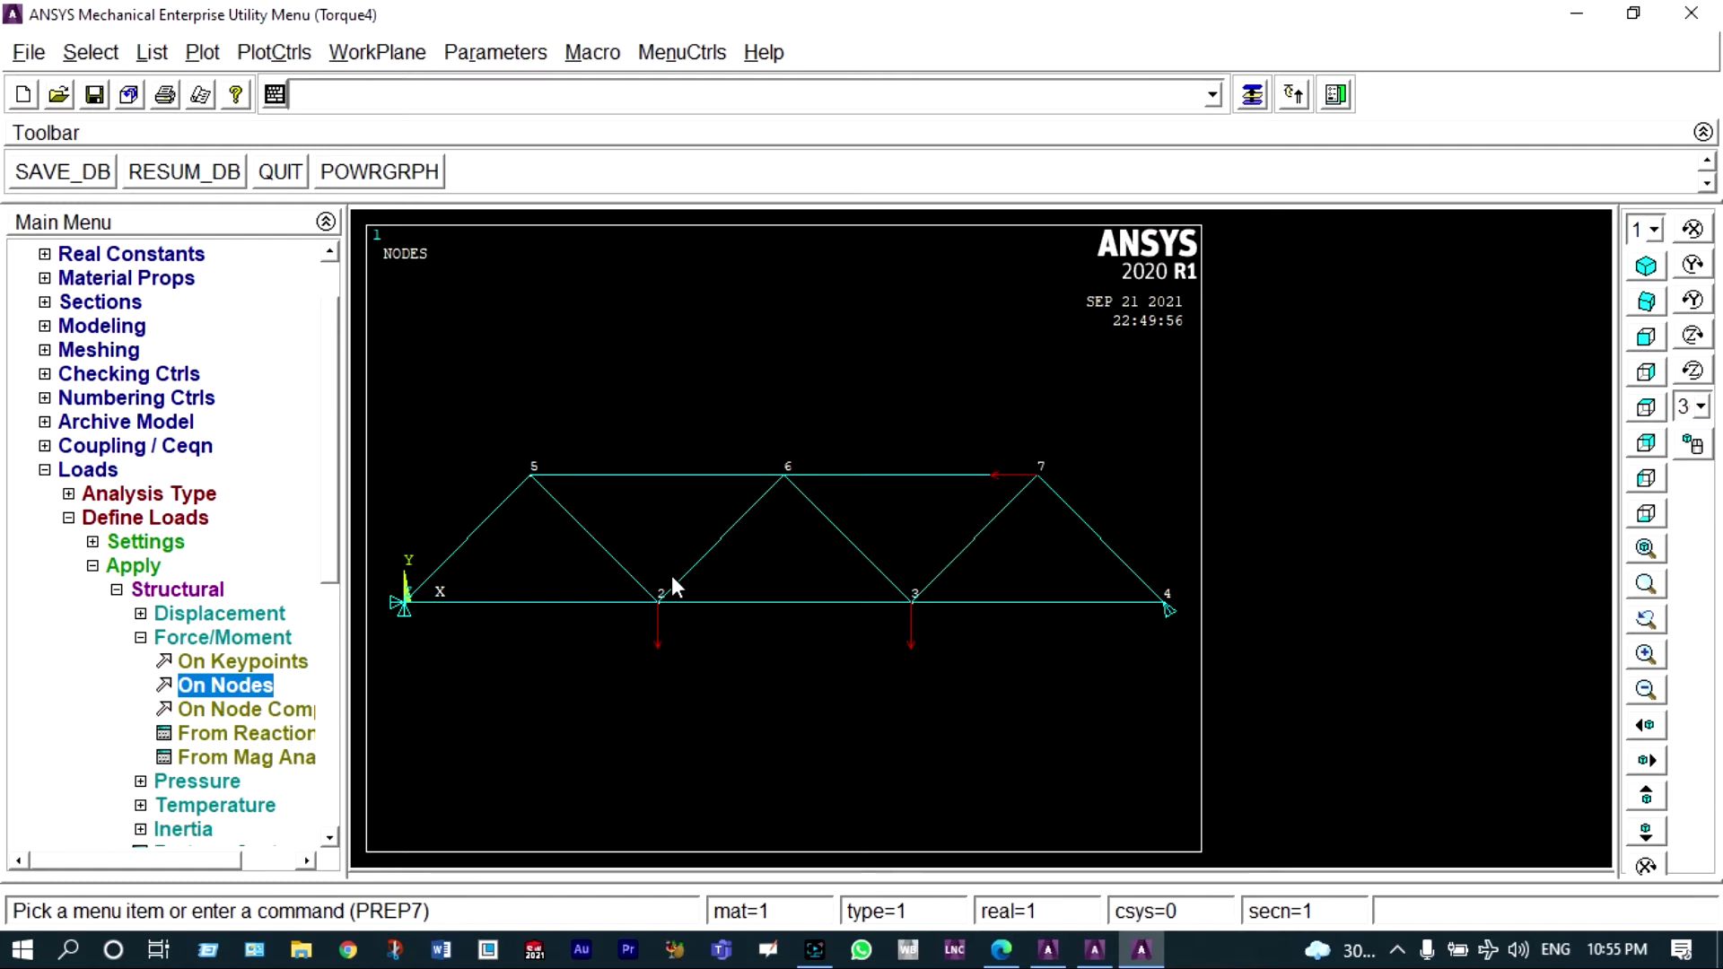
# Solve the current load step, then close the /STATUS window and the 'Solution is done!' note.
pyautogui.doubleClick(61, 470)
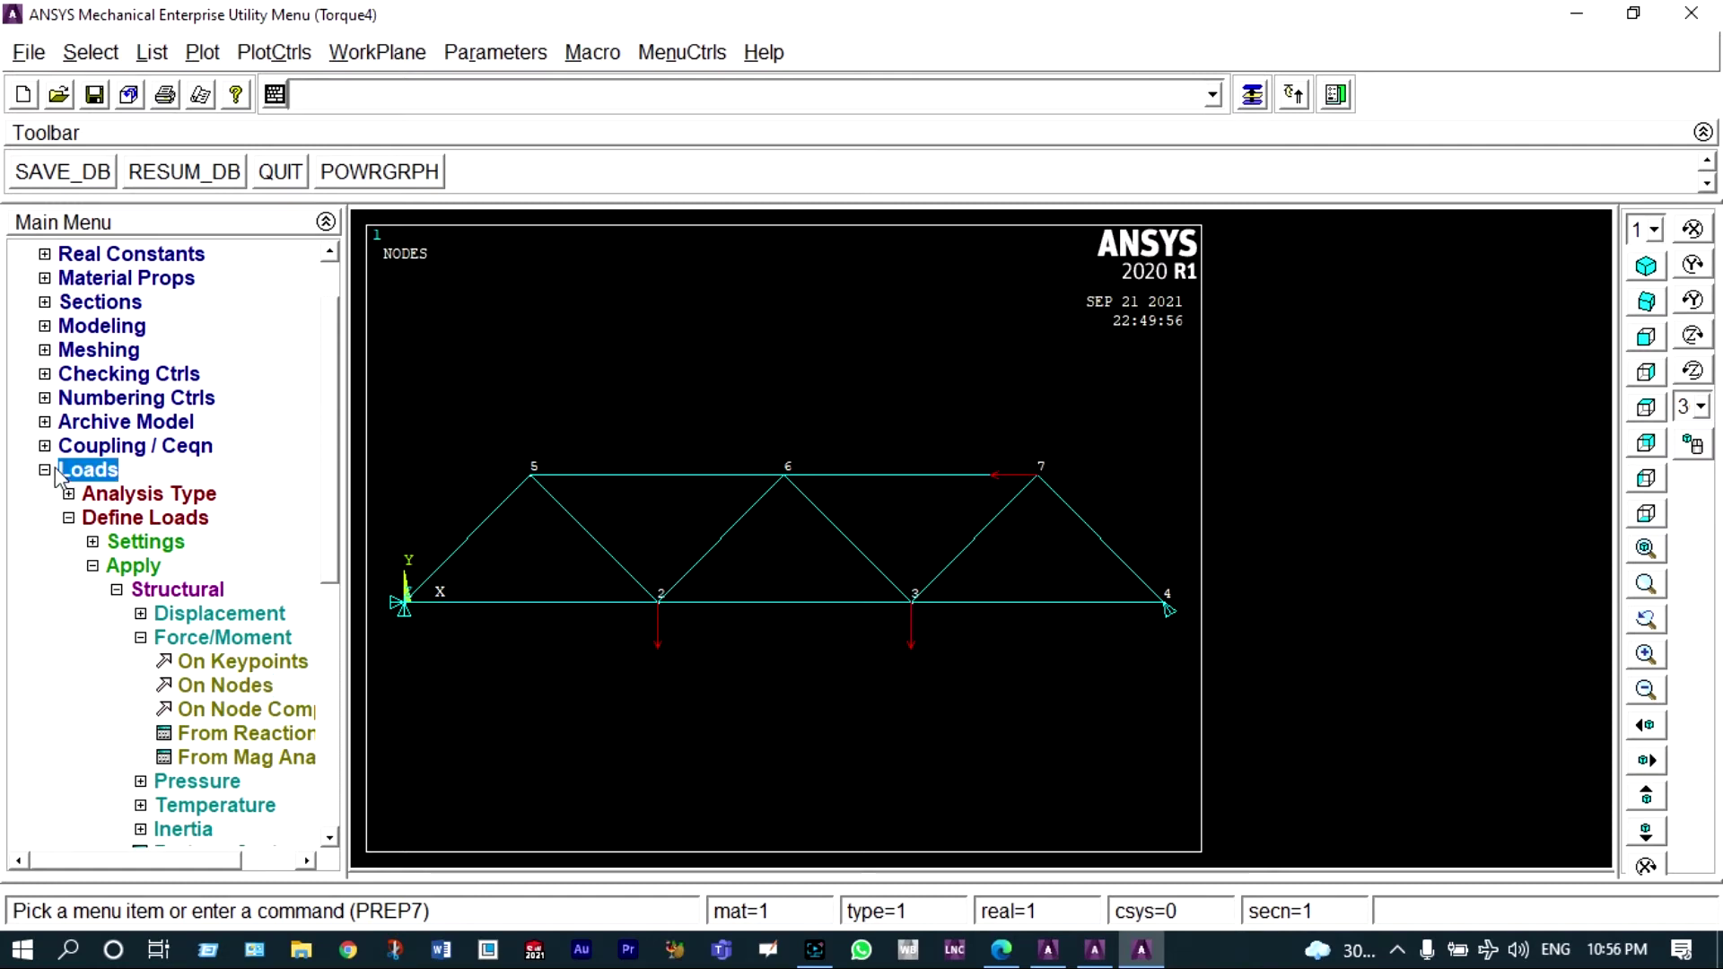
pyautogui.click(75, 613)
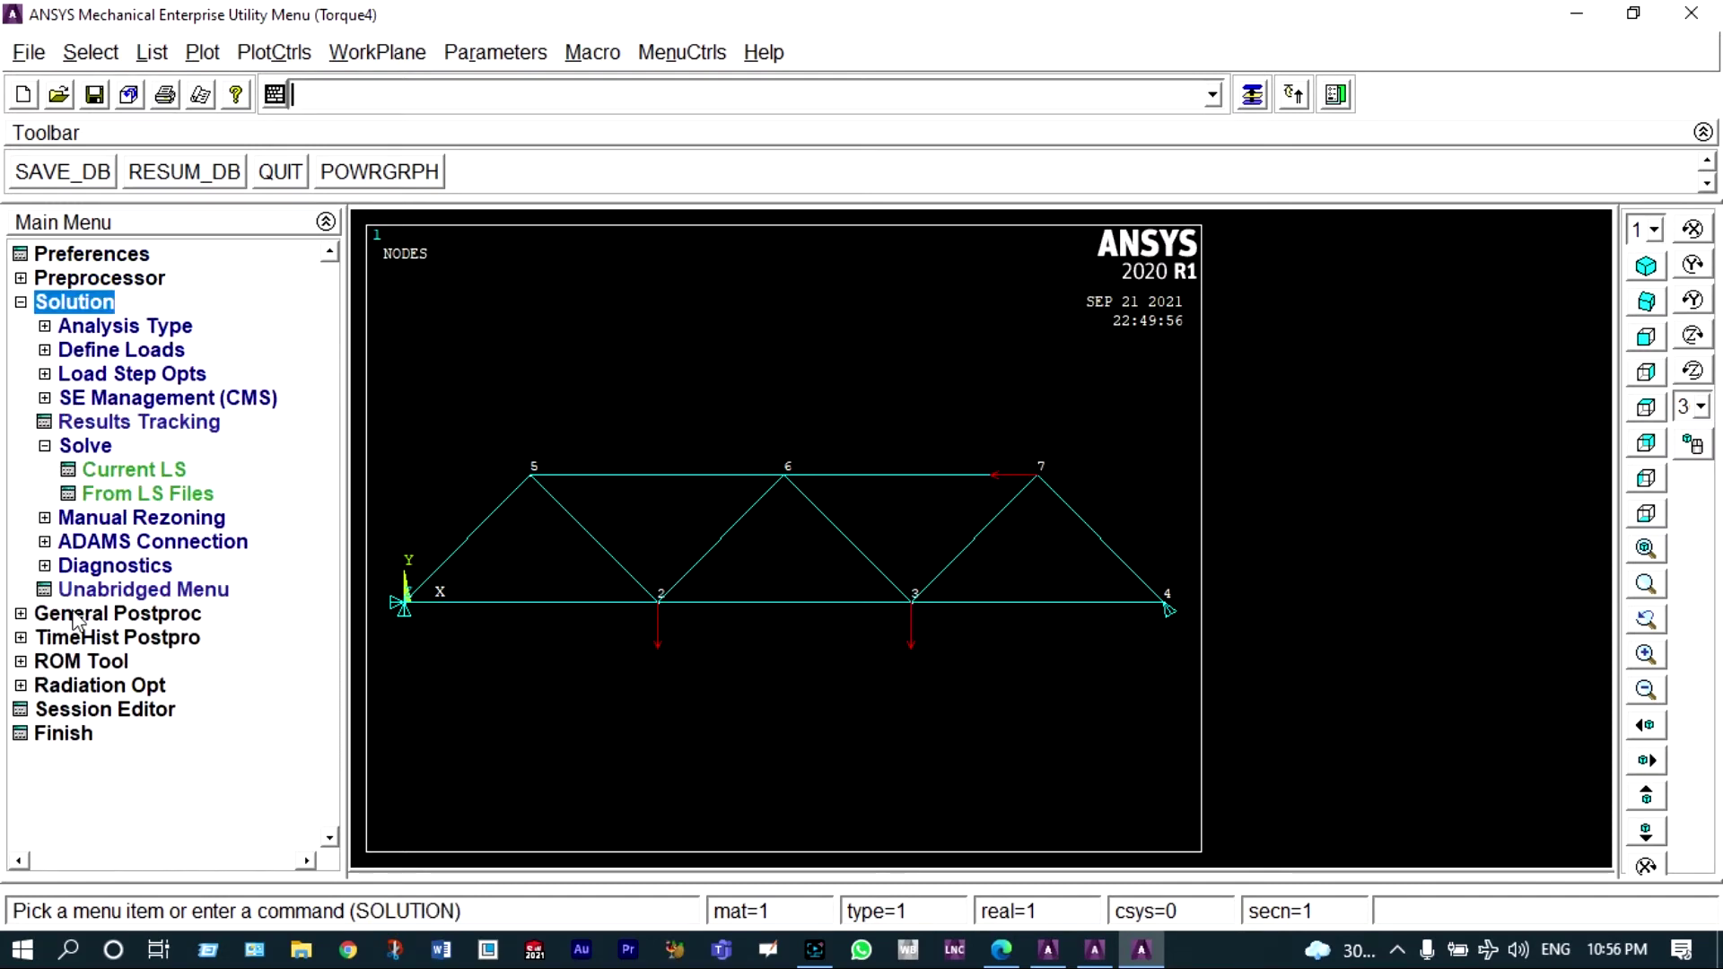
pyautogui.click(133, 468)
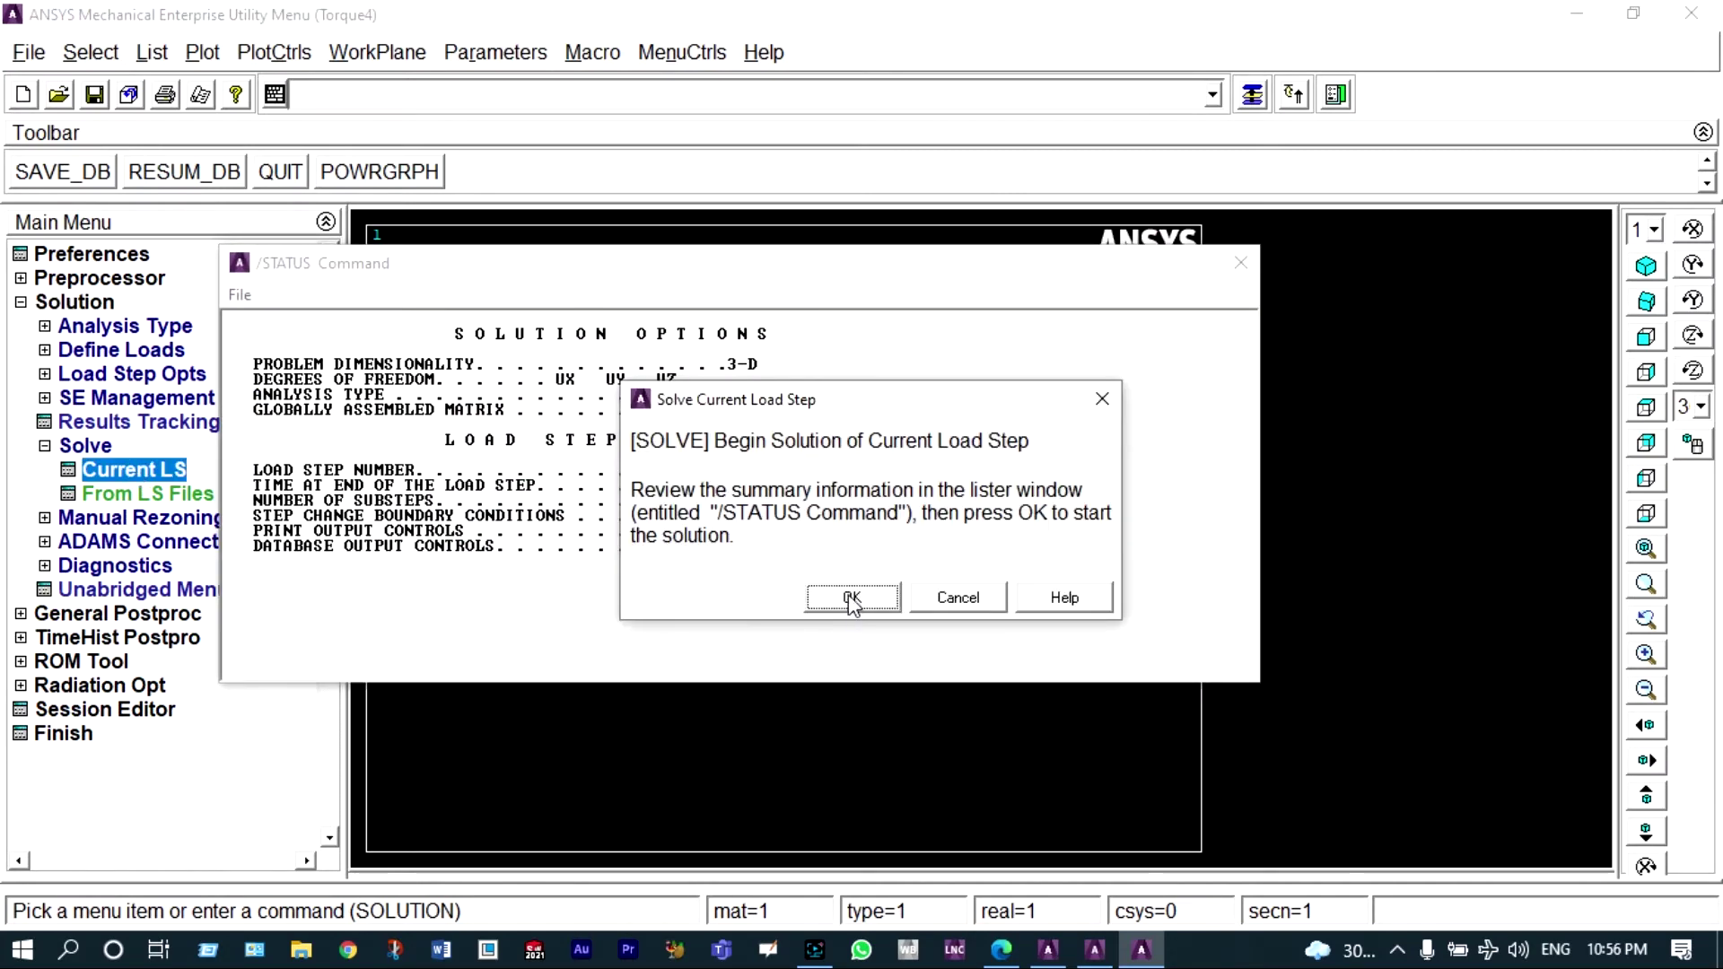
pyautogui.click(850, 598)
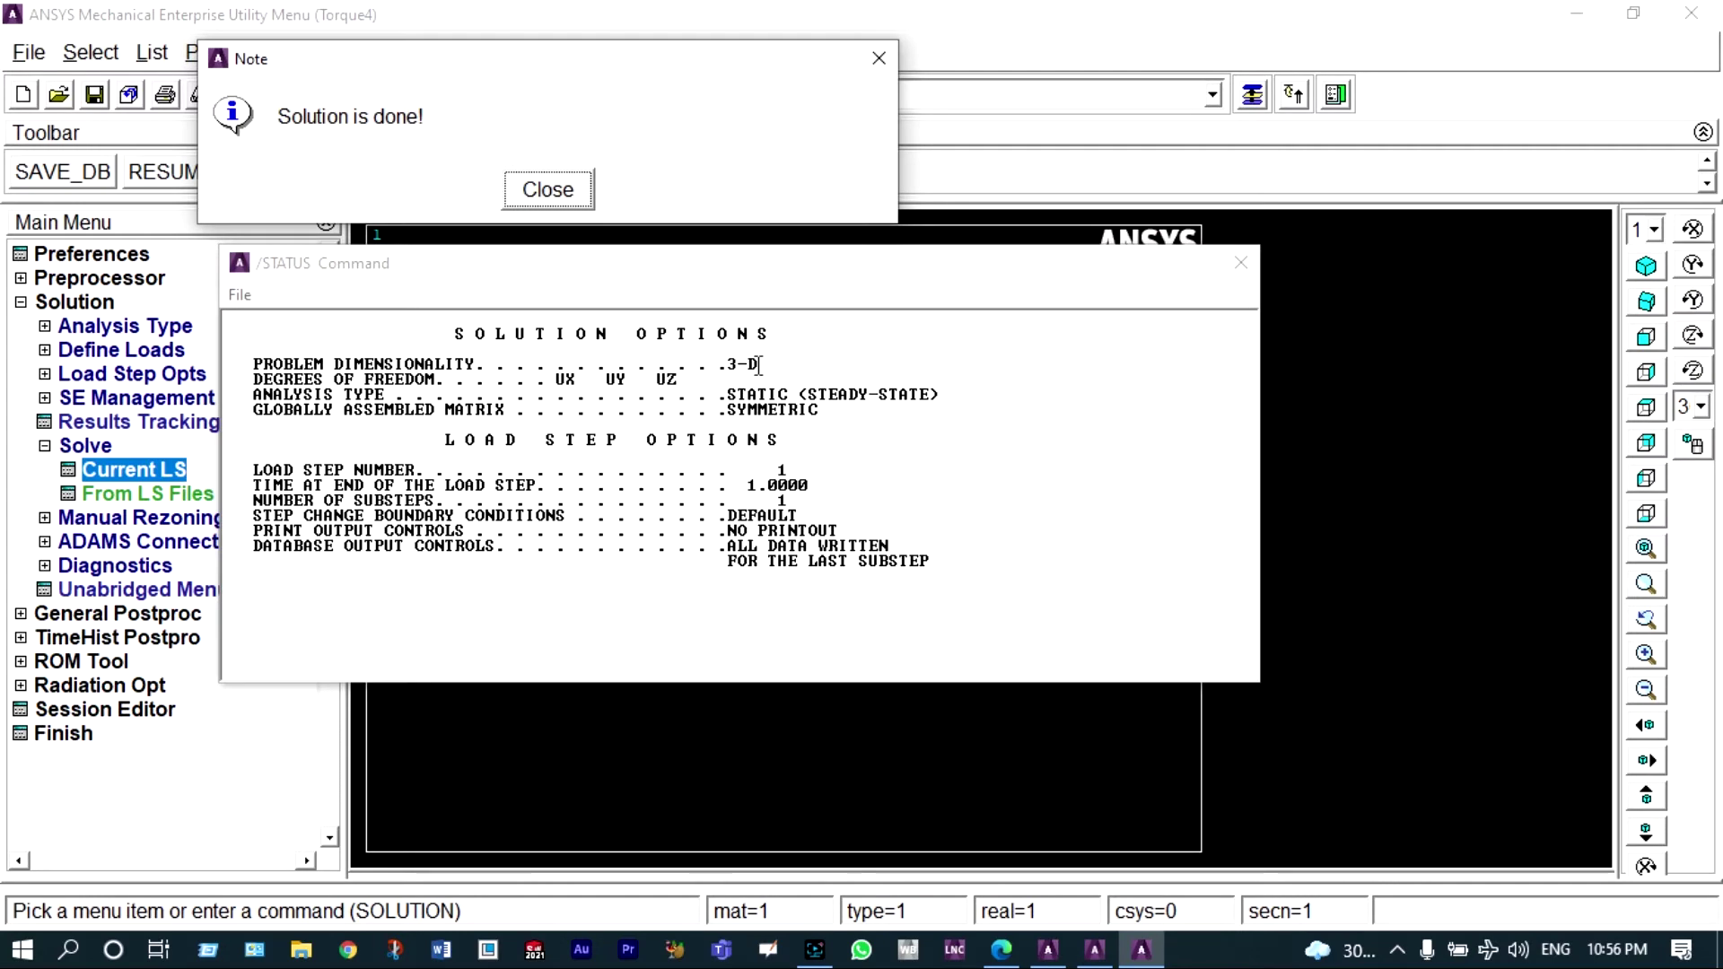
pyautogui.click(1242, 262)
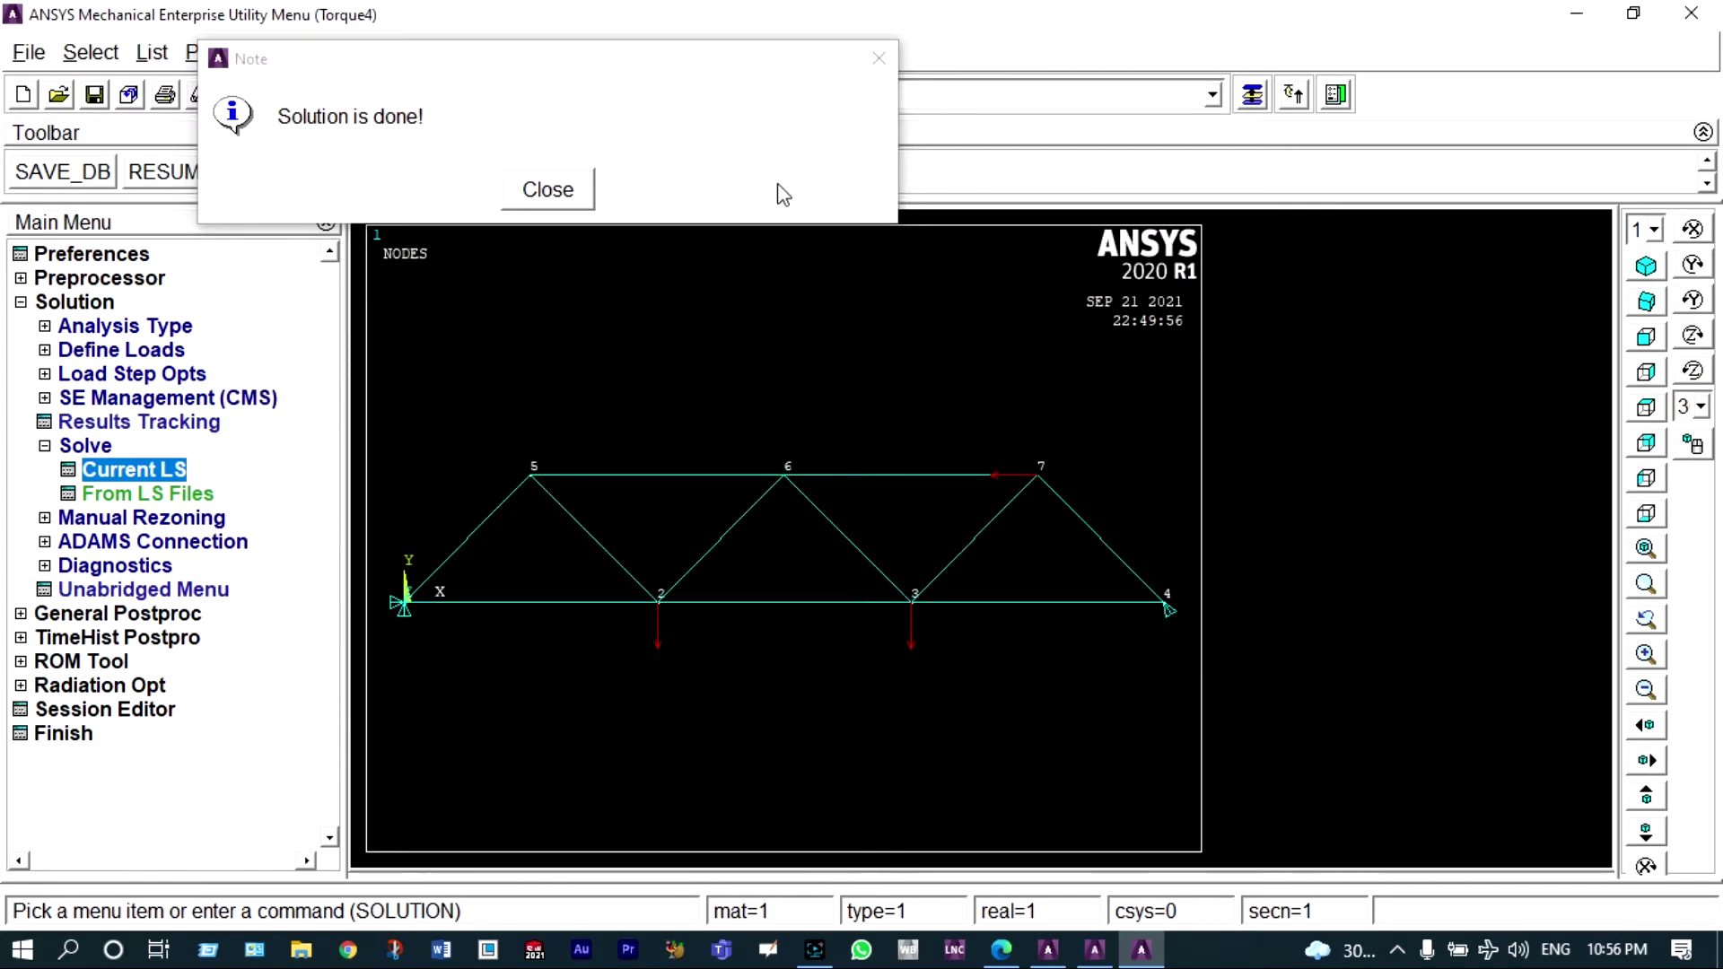
pyautogui.click(576, 187)
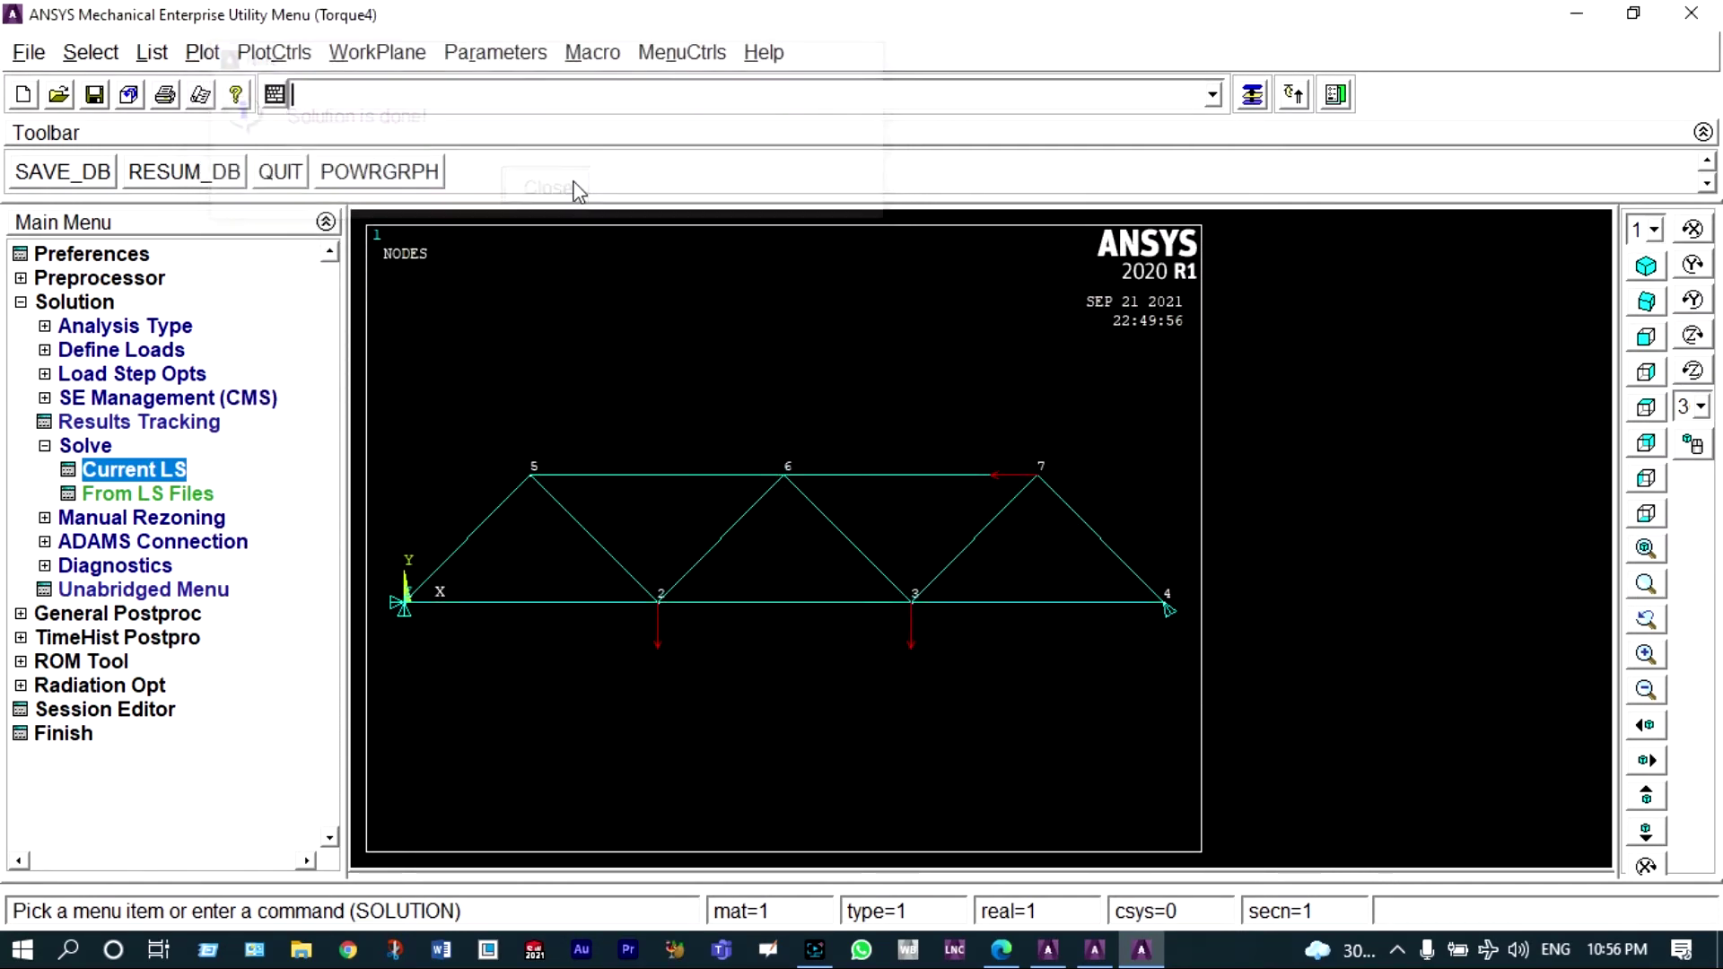
# Plot the deformed shape with the undeformed outline (Def + undeformed), showing DMX 2.77204.
pyautogui.click(153, 612)
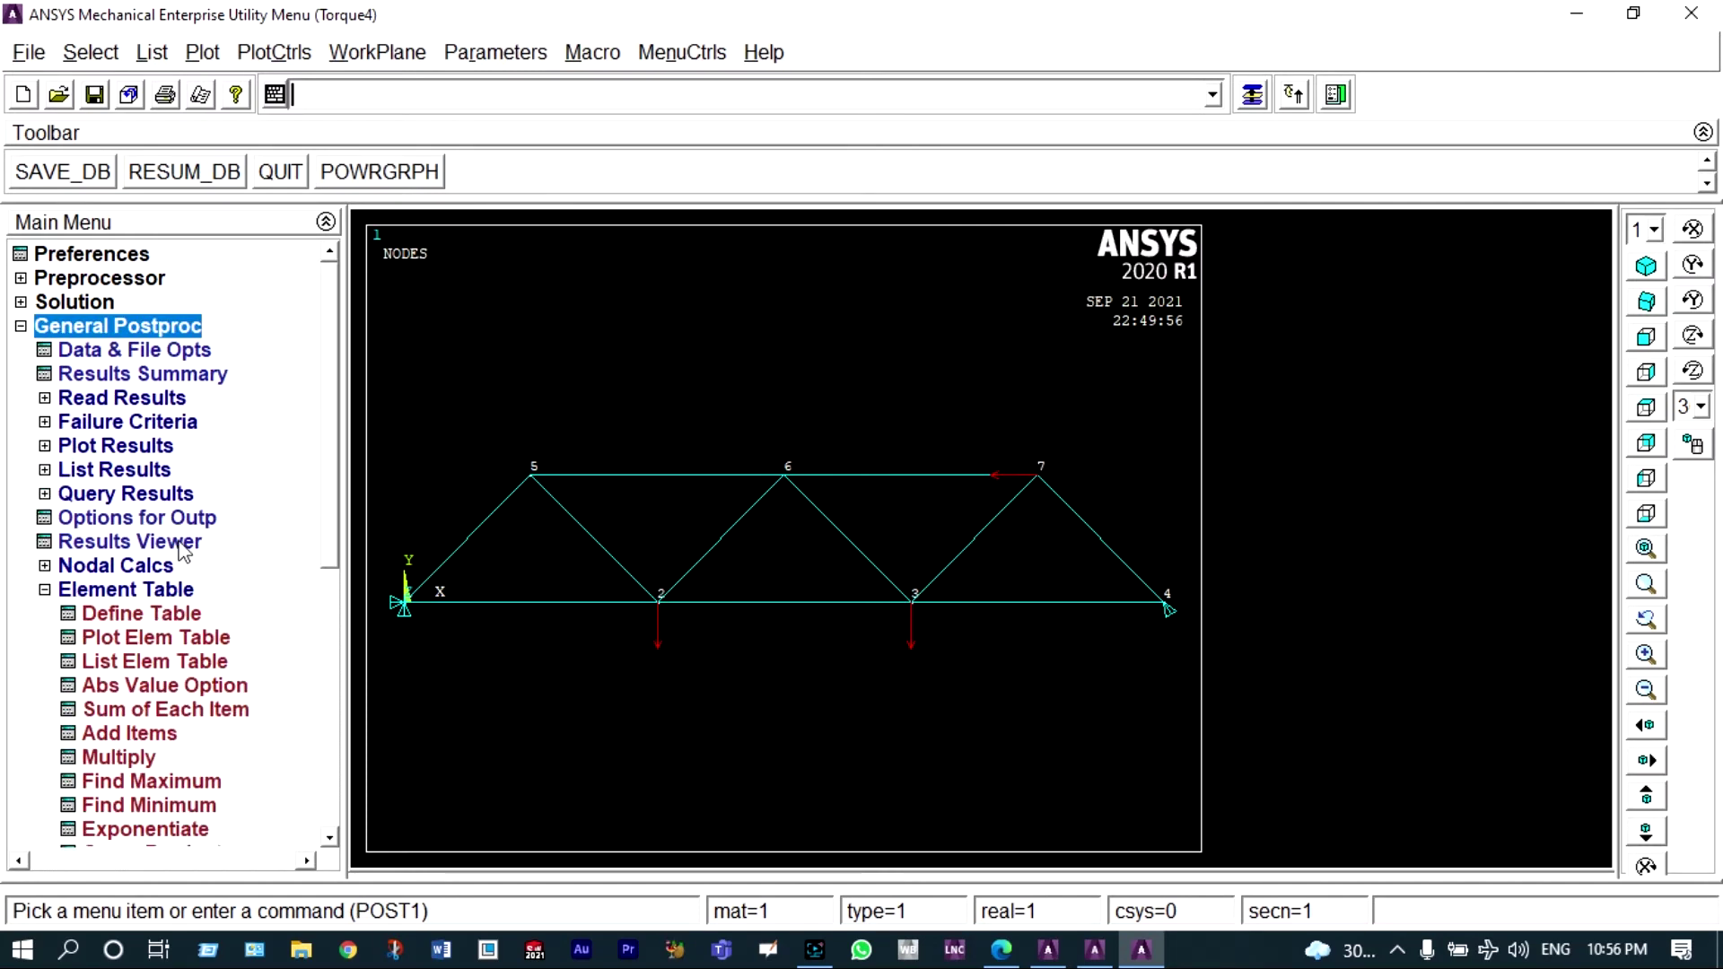
pyautogui.click(134, 445)
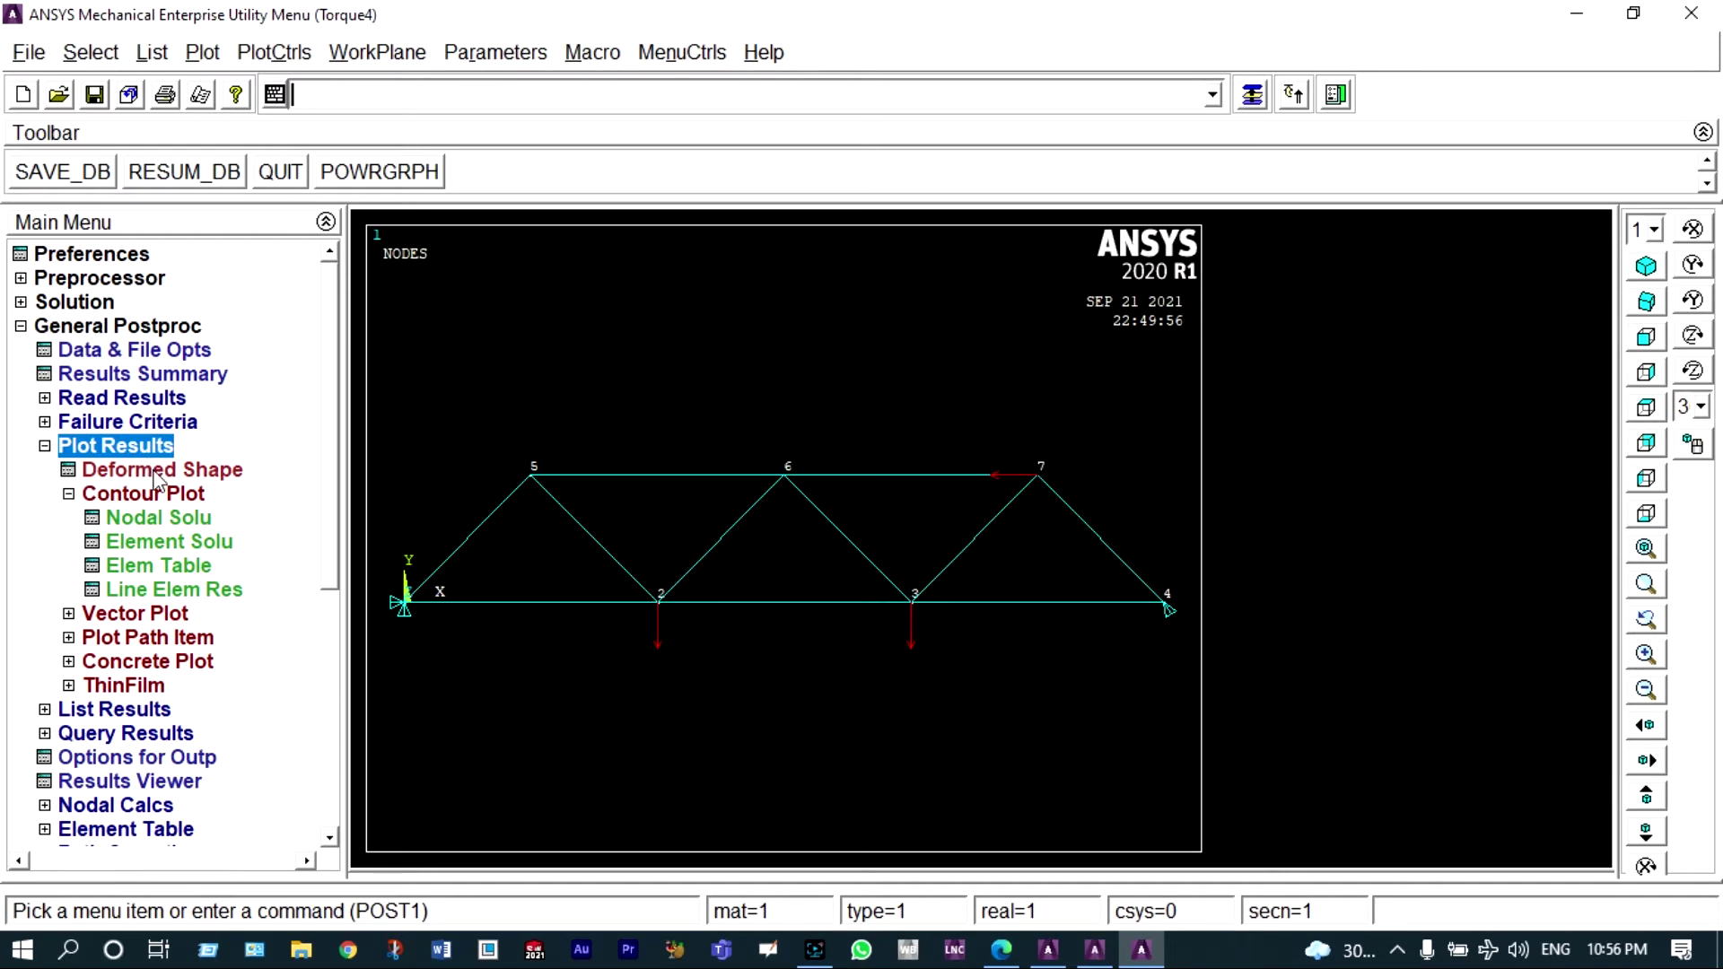
pyautogui.click(154, 470)
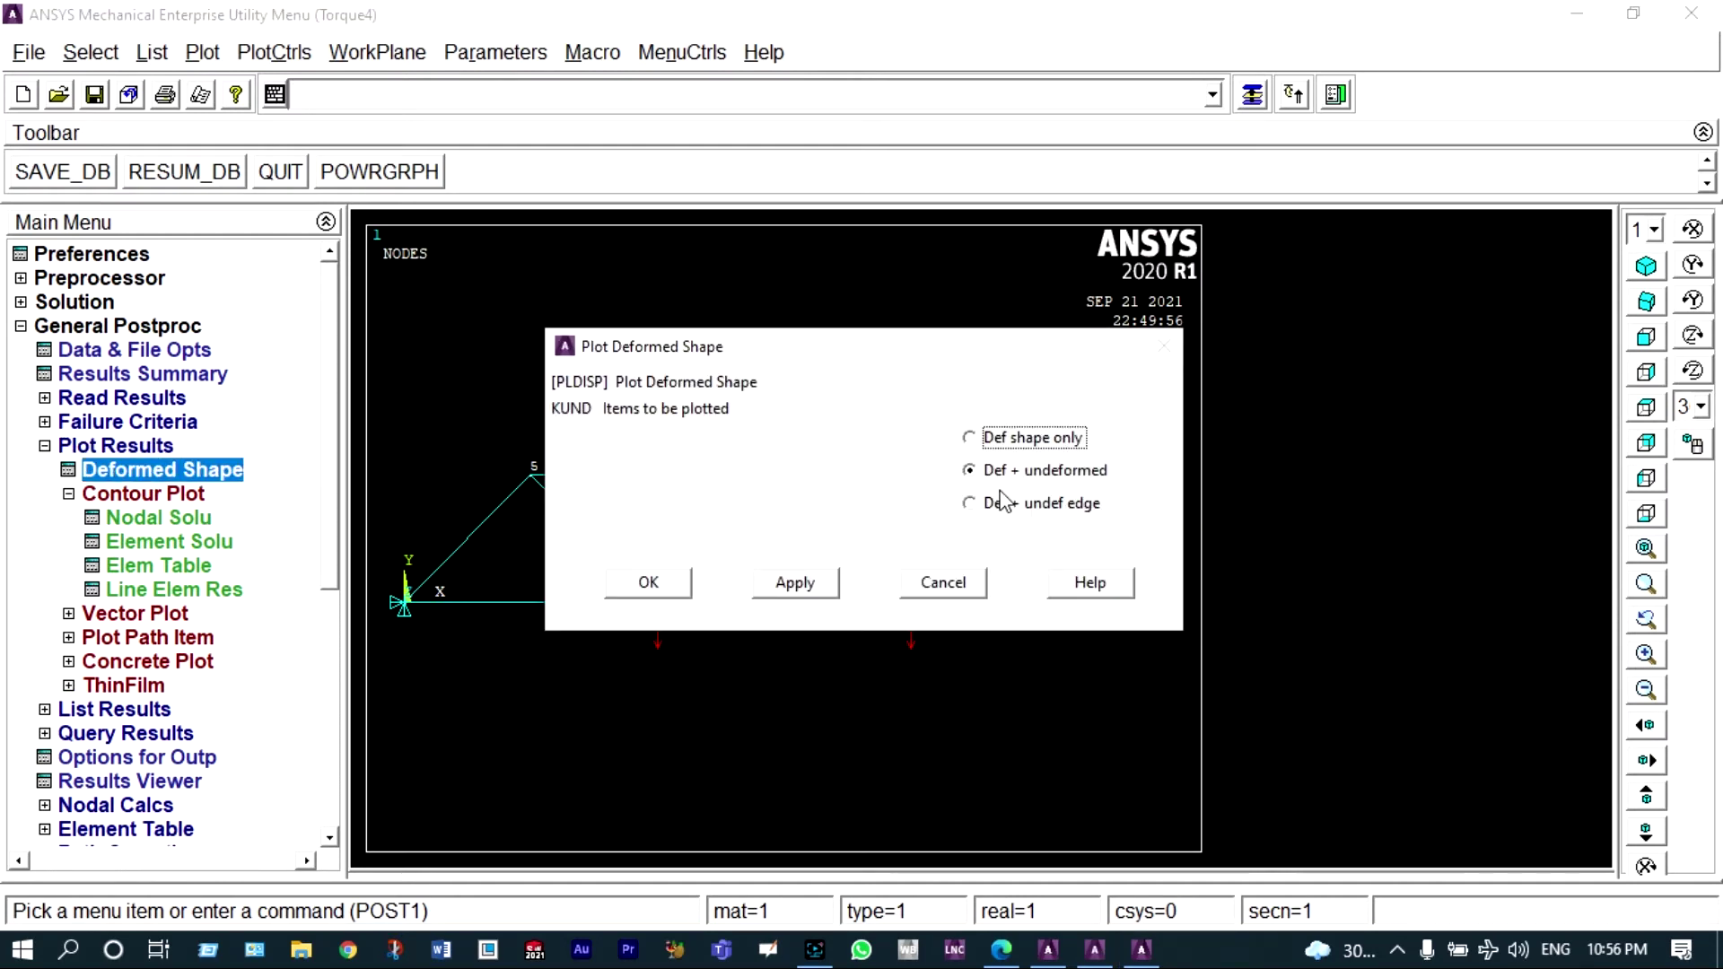
pyautogui.click(675, 590)
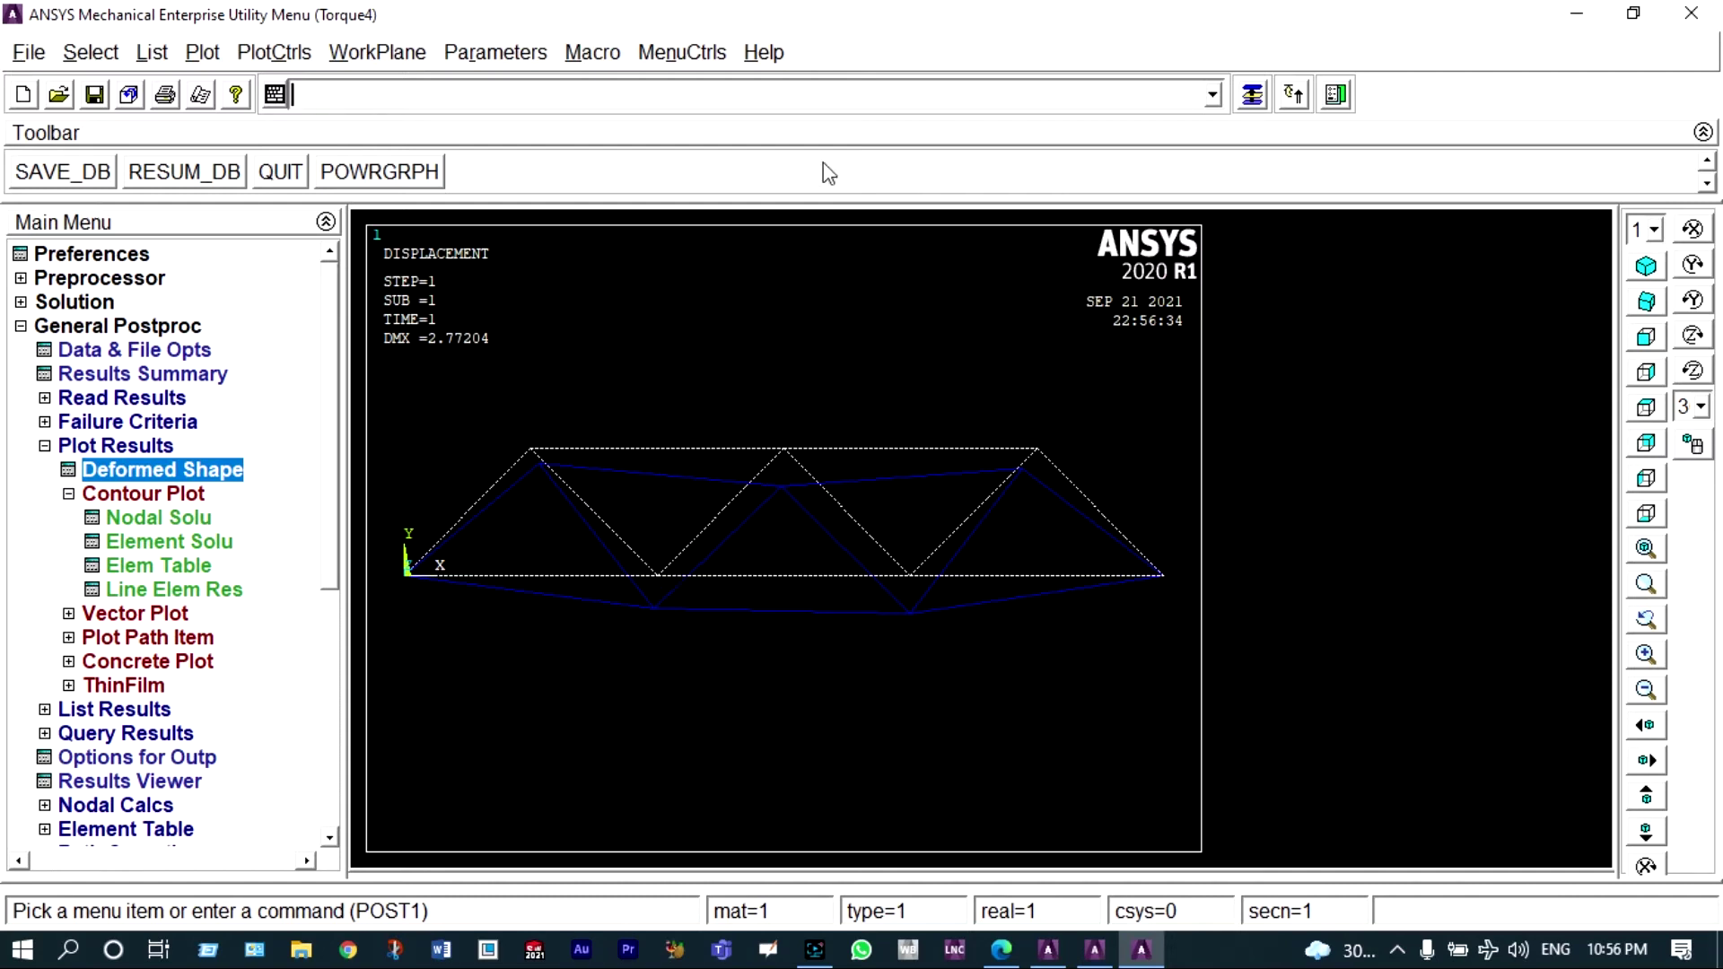
# Turn on [/ESHAPE] element shape display so members render from their real constants.
pyautogui.click(312, 52)
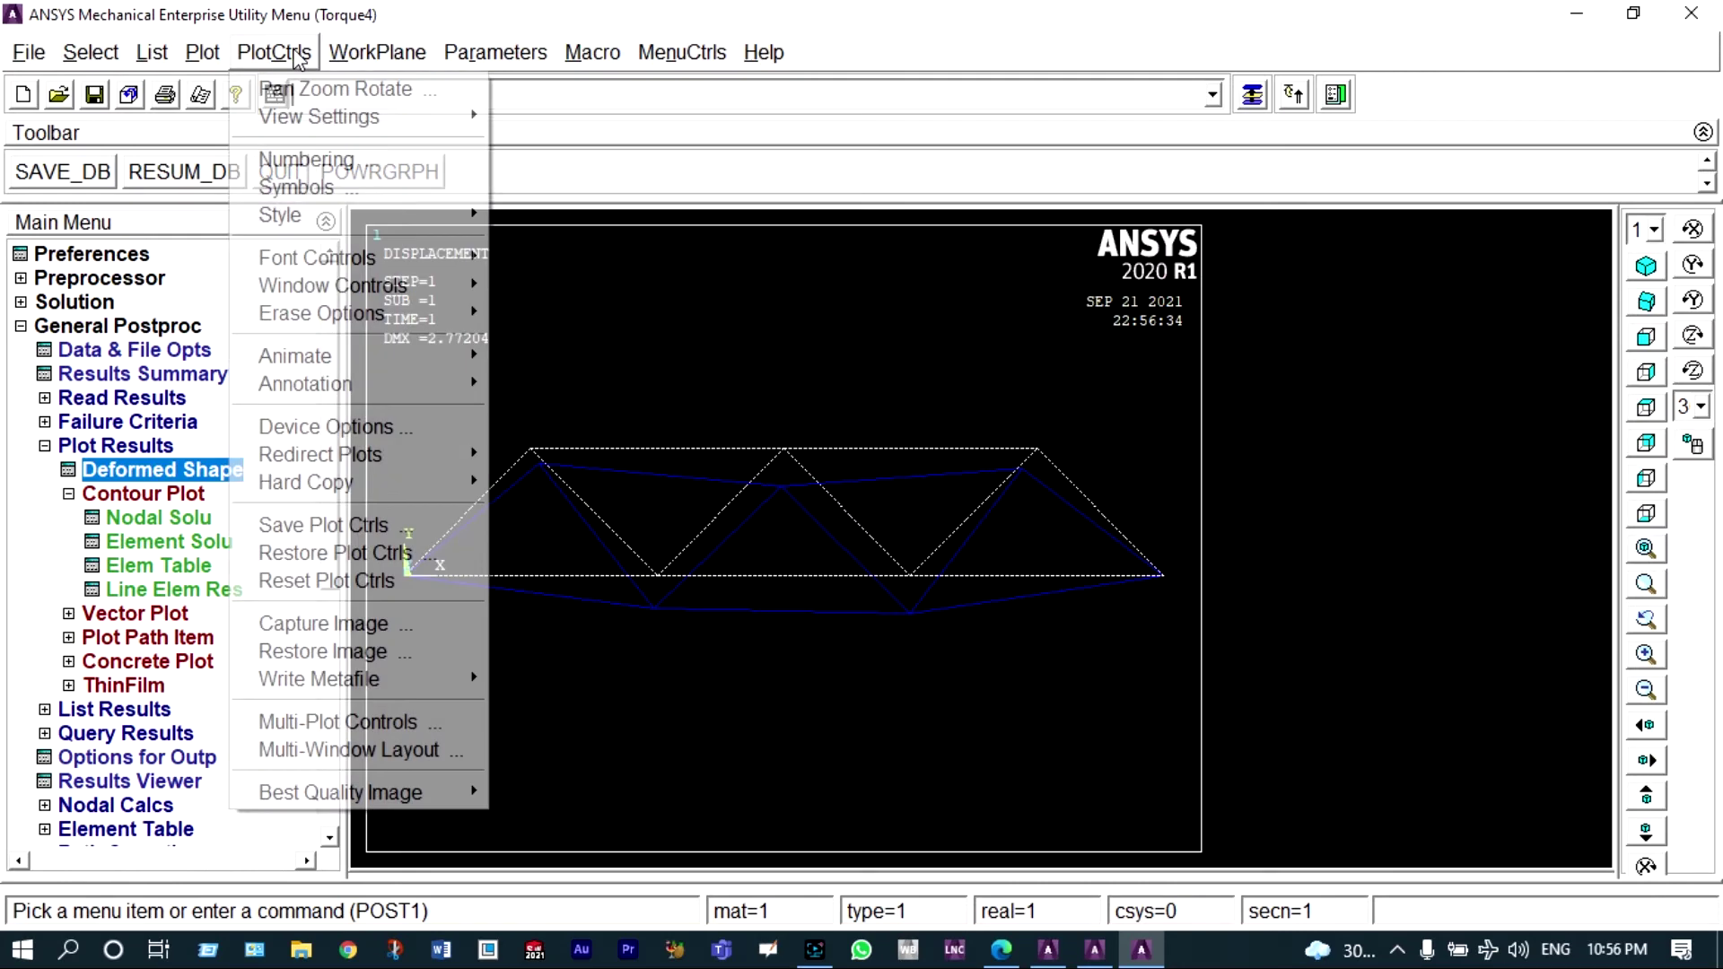
pyautogui.moveTo(322, 211)
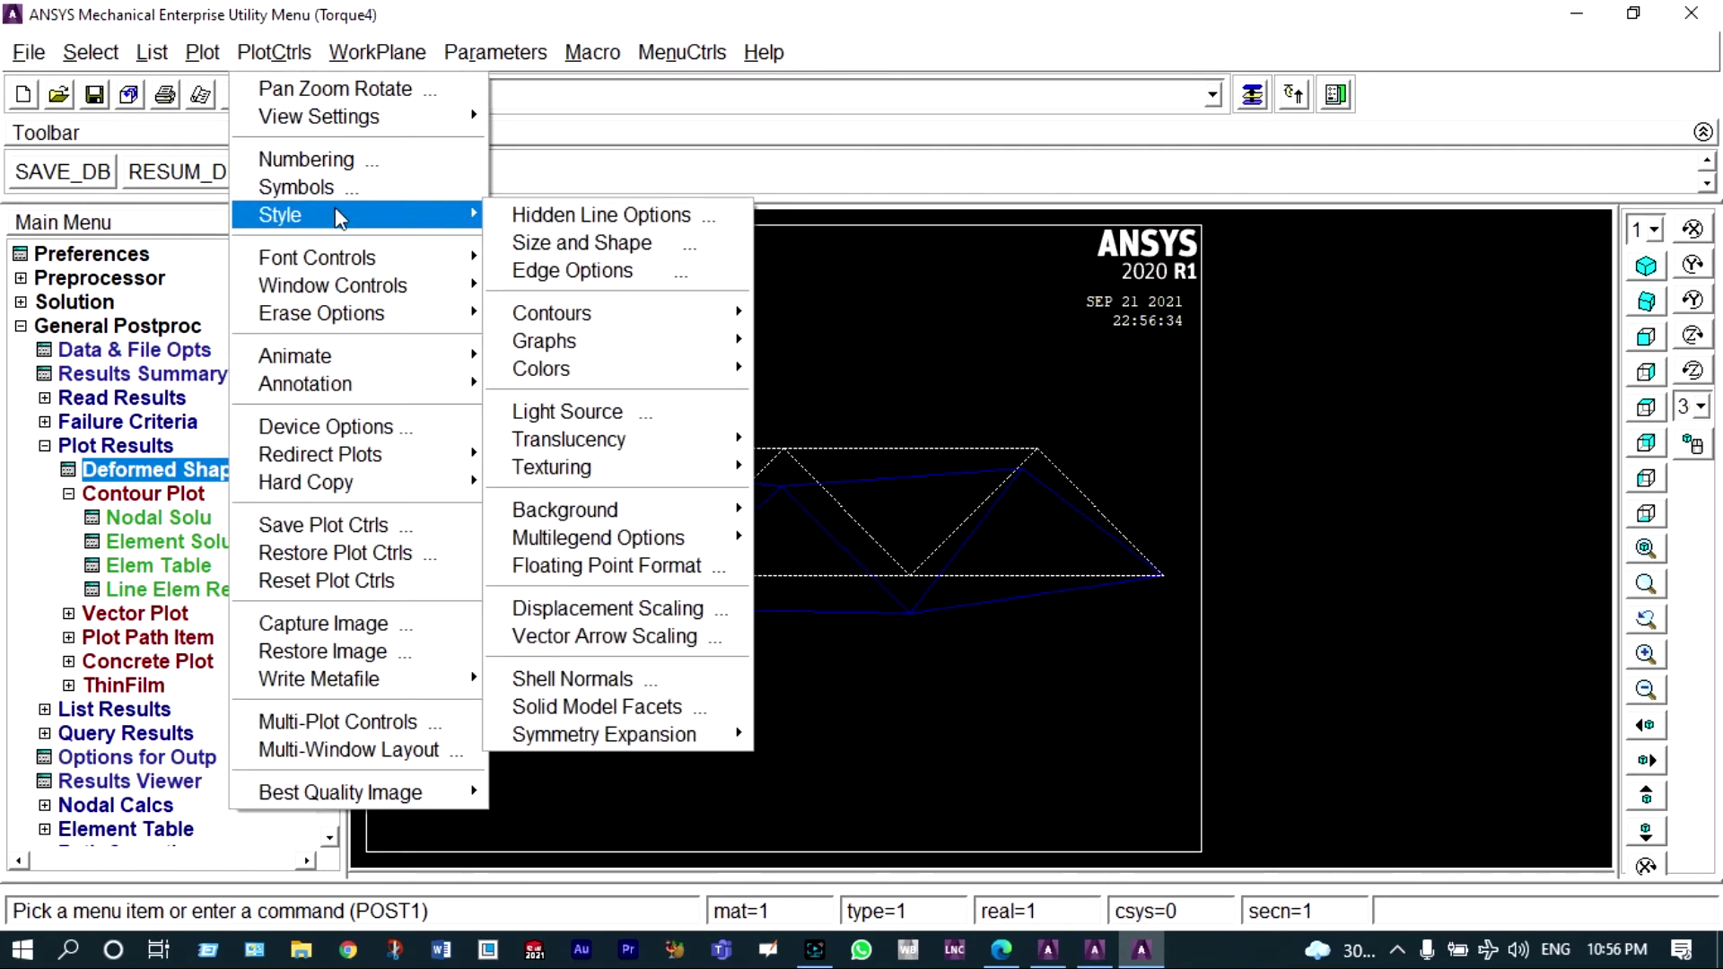
pyautogui.click(562, 238)
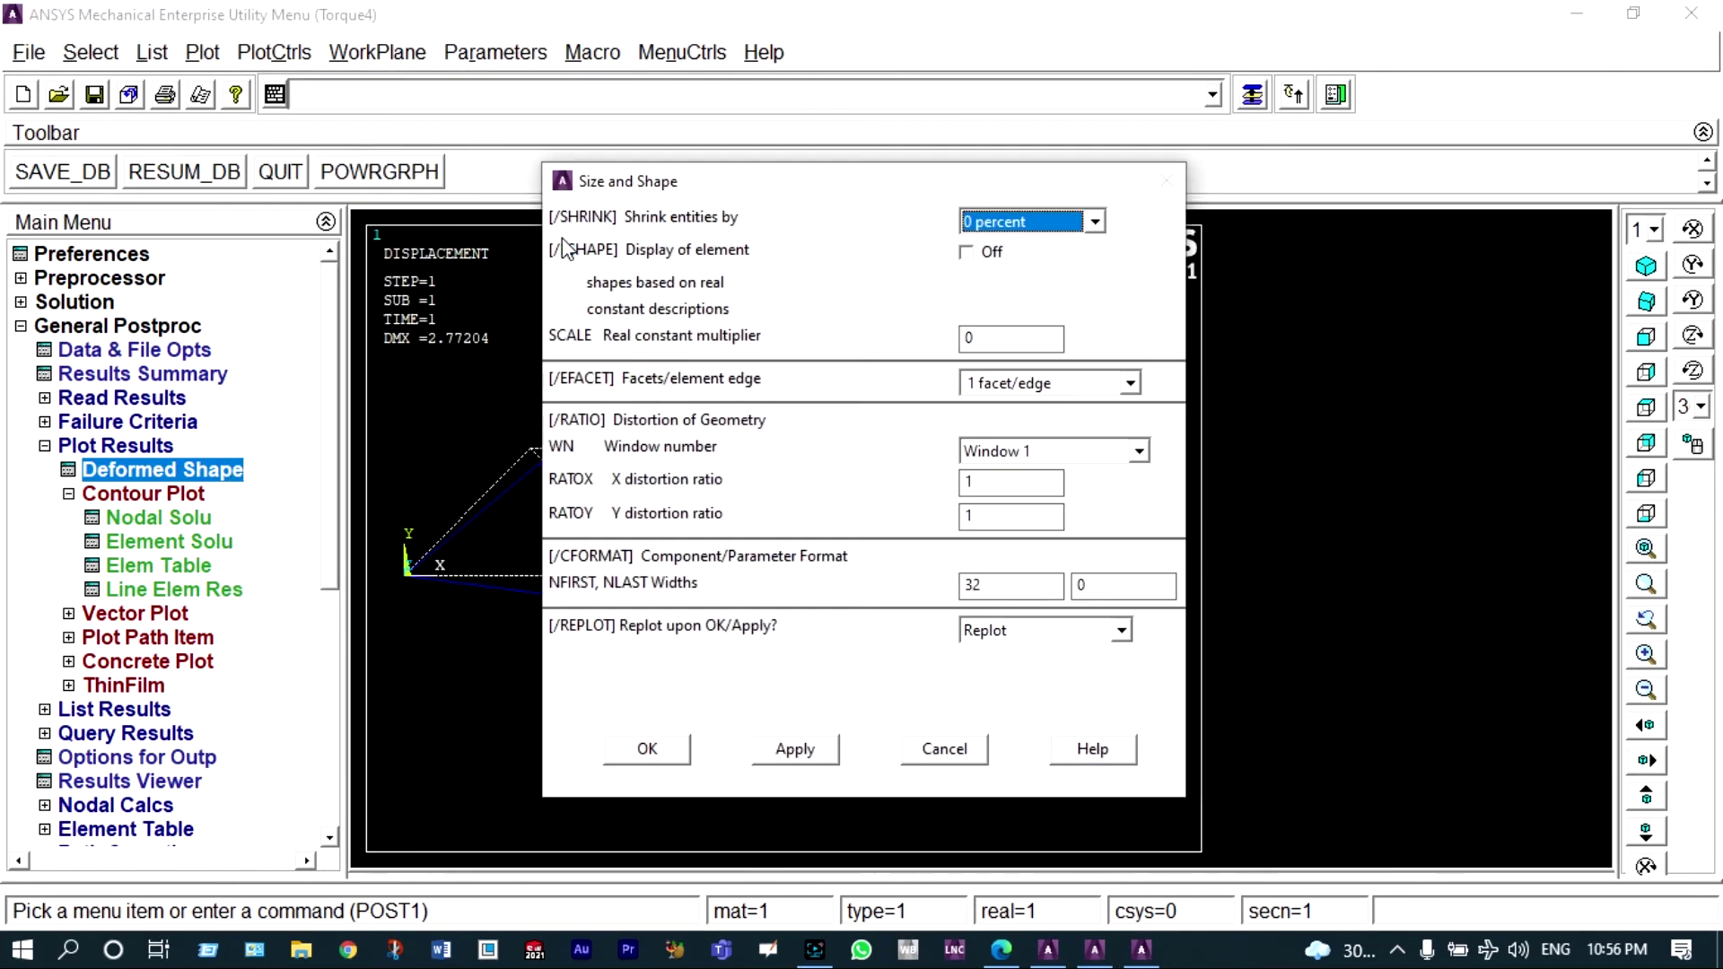
pyautogui.click(966, 253)
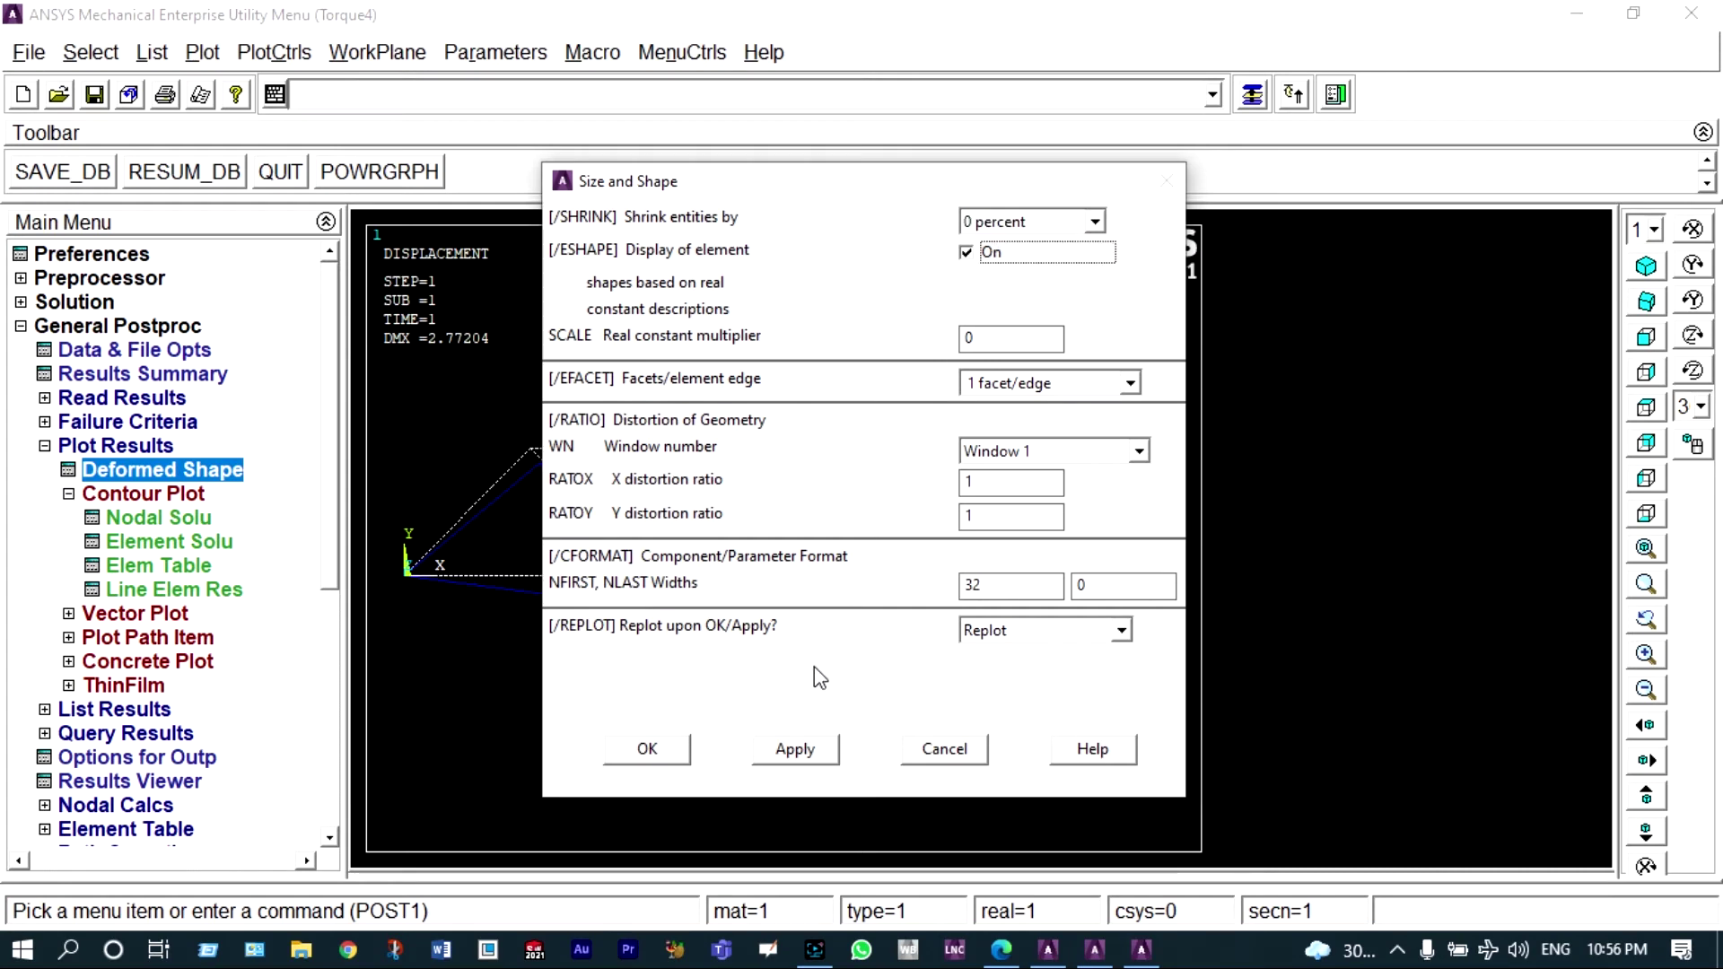
pyautogui.click(653, 750)
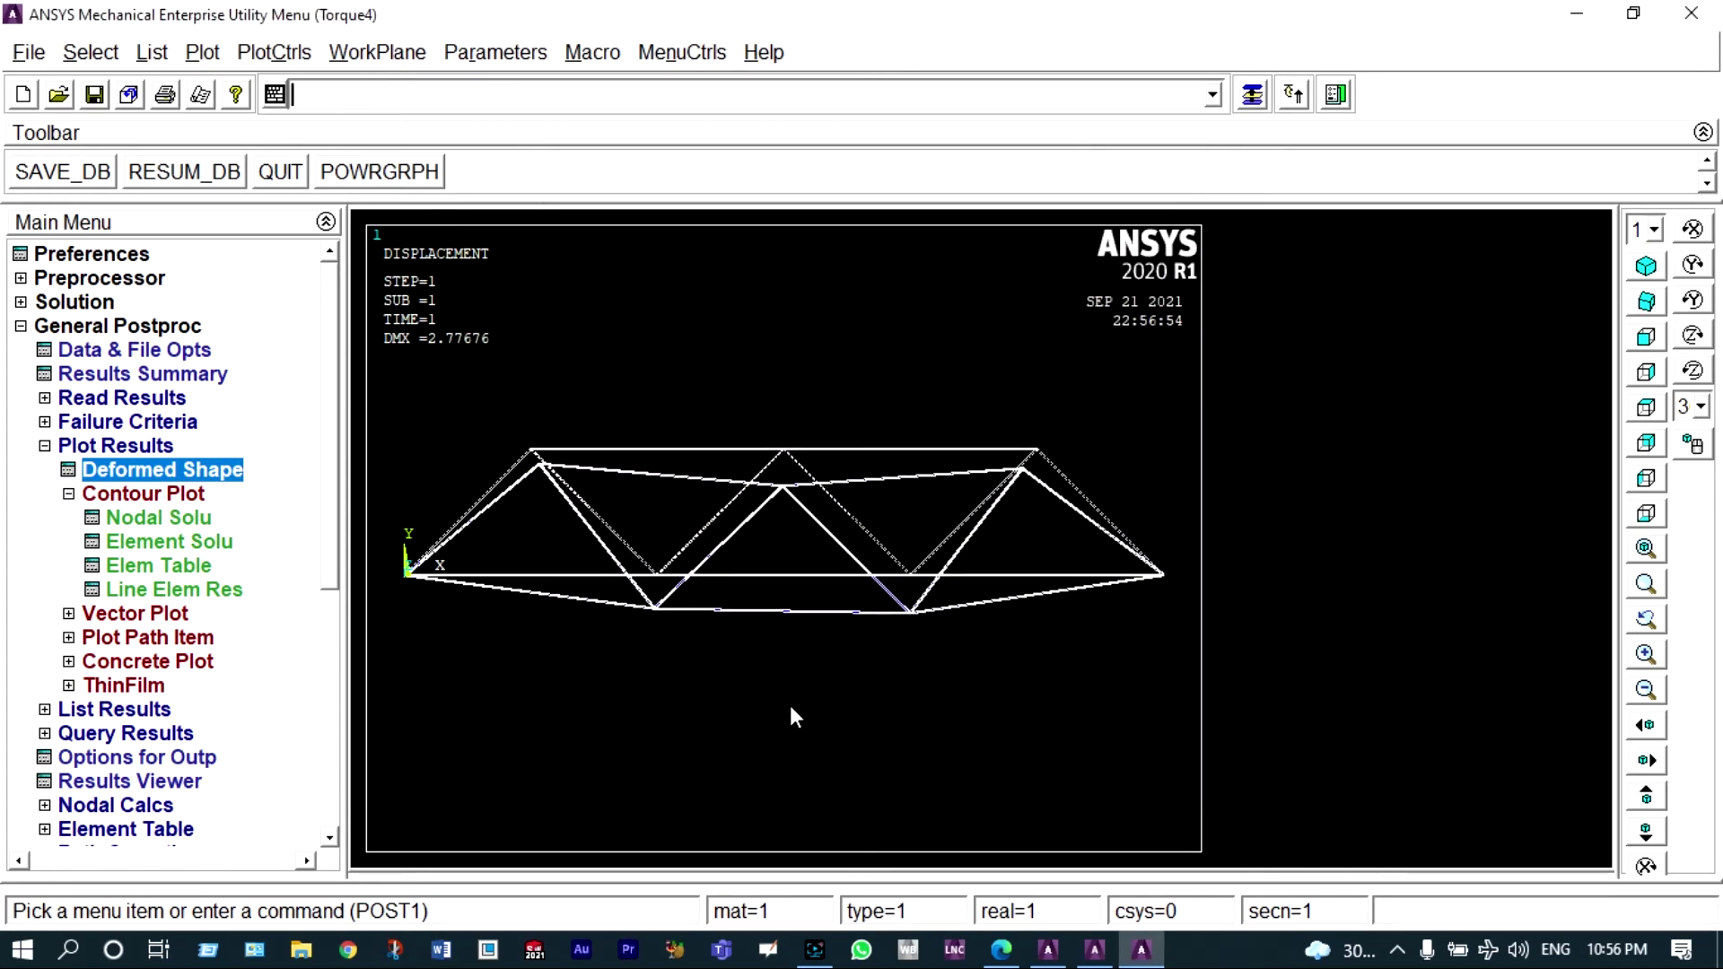
# View the truss isometrically, zoom in and out, then return to the front view.
pyautogui.click(1646, 266)
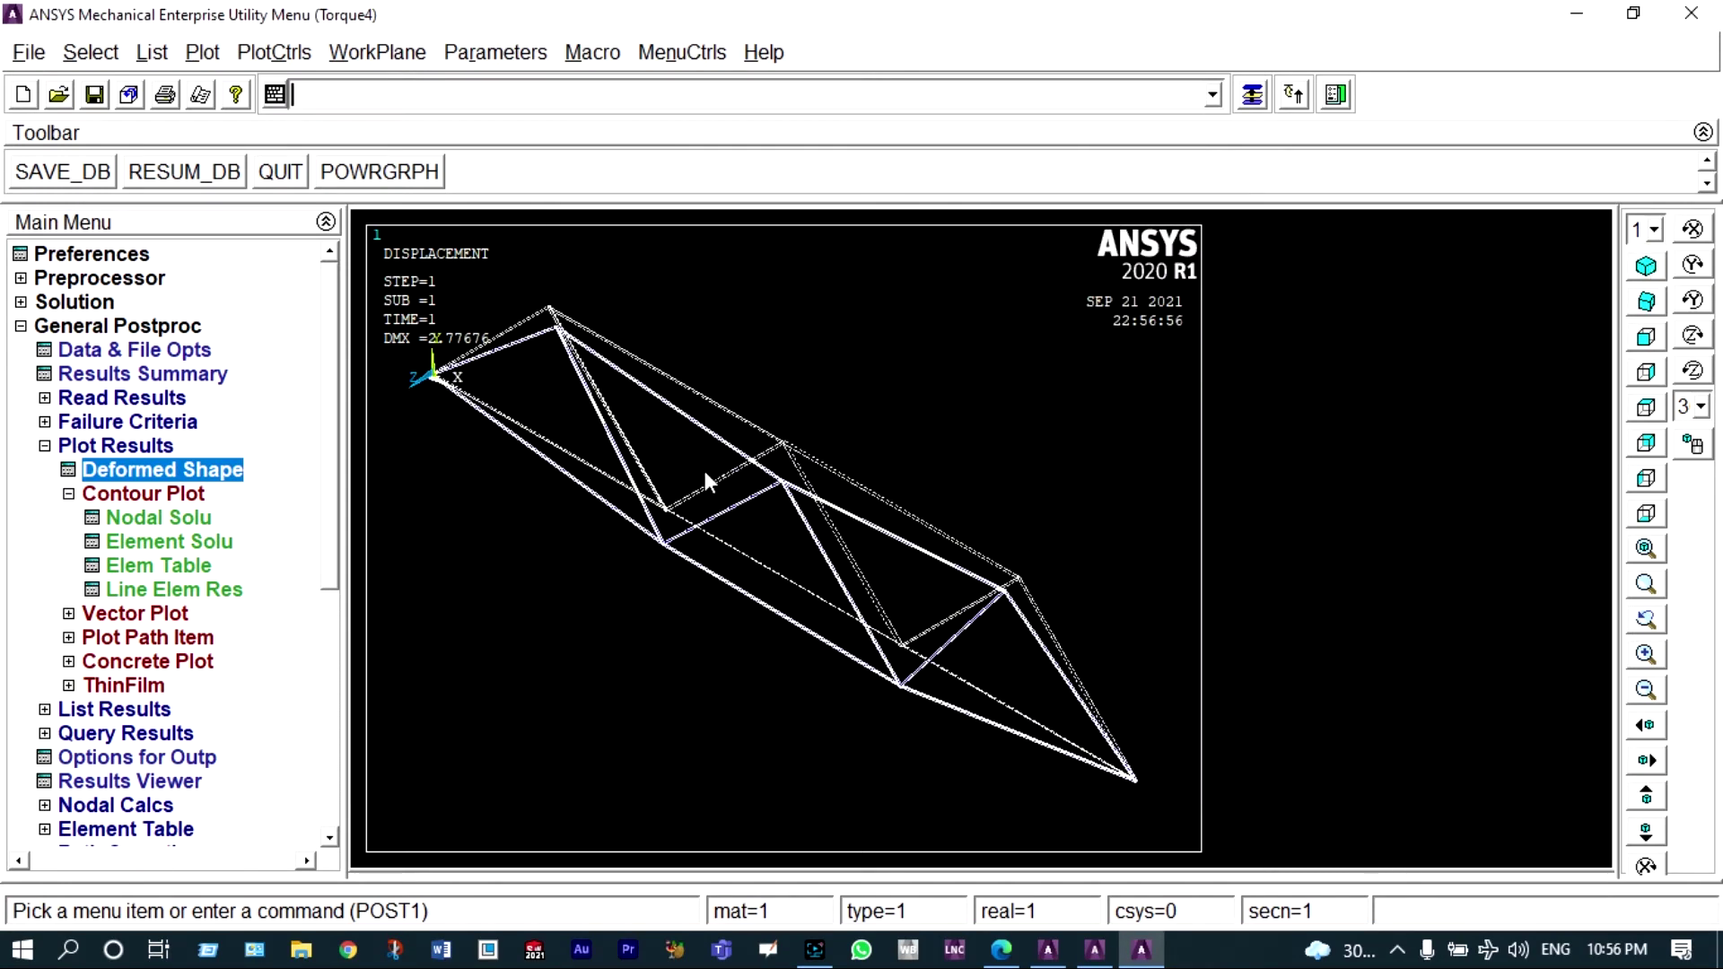
pyautogui.scroll(2, 558, 406)
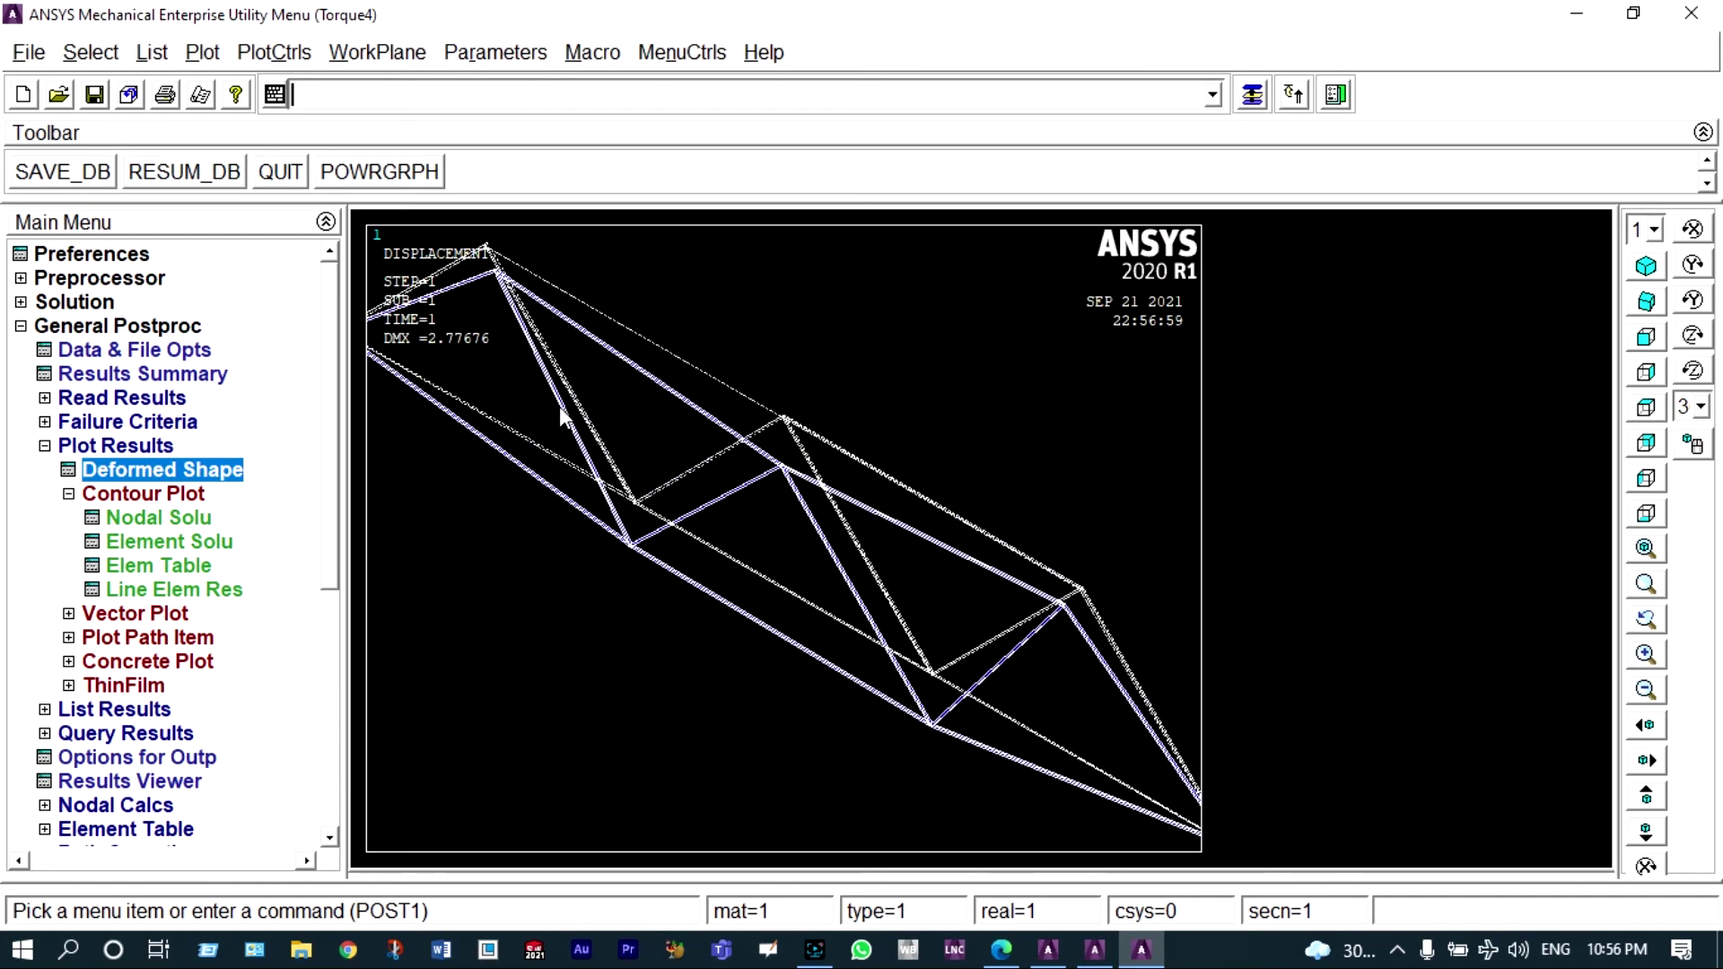
pyautogui.scroll(3, 558, 406)
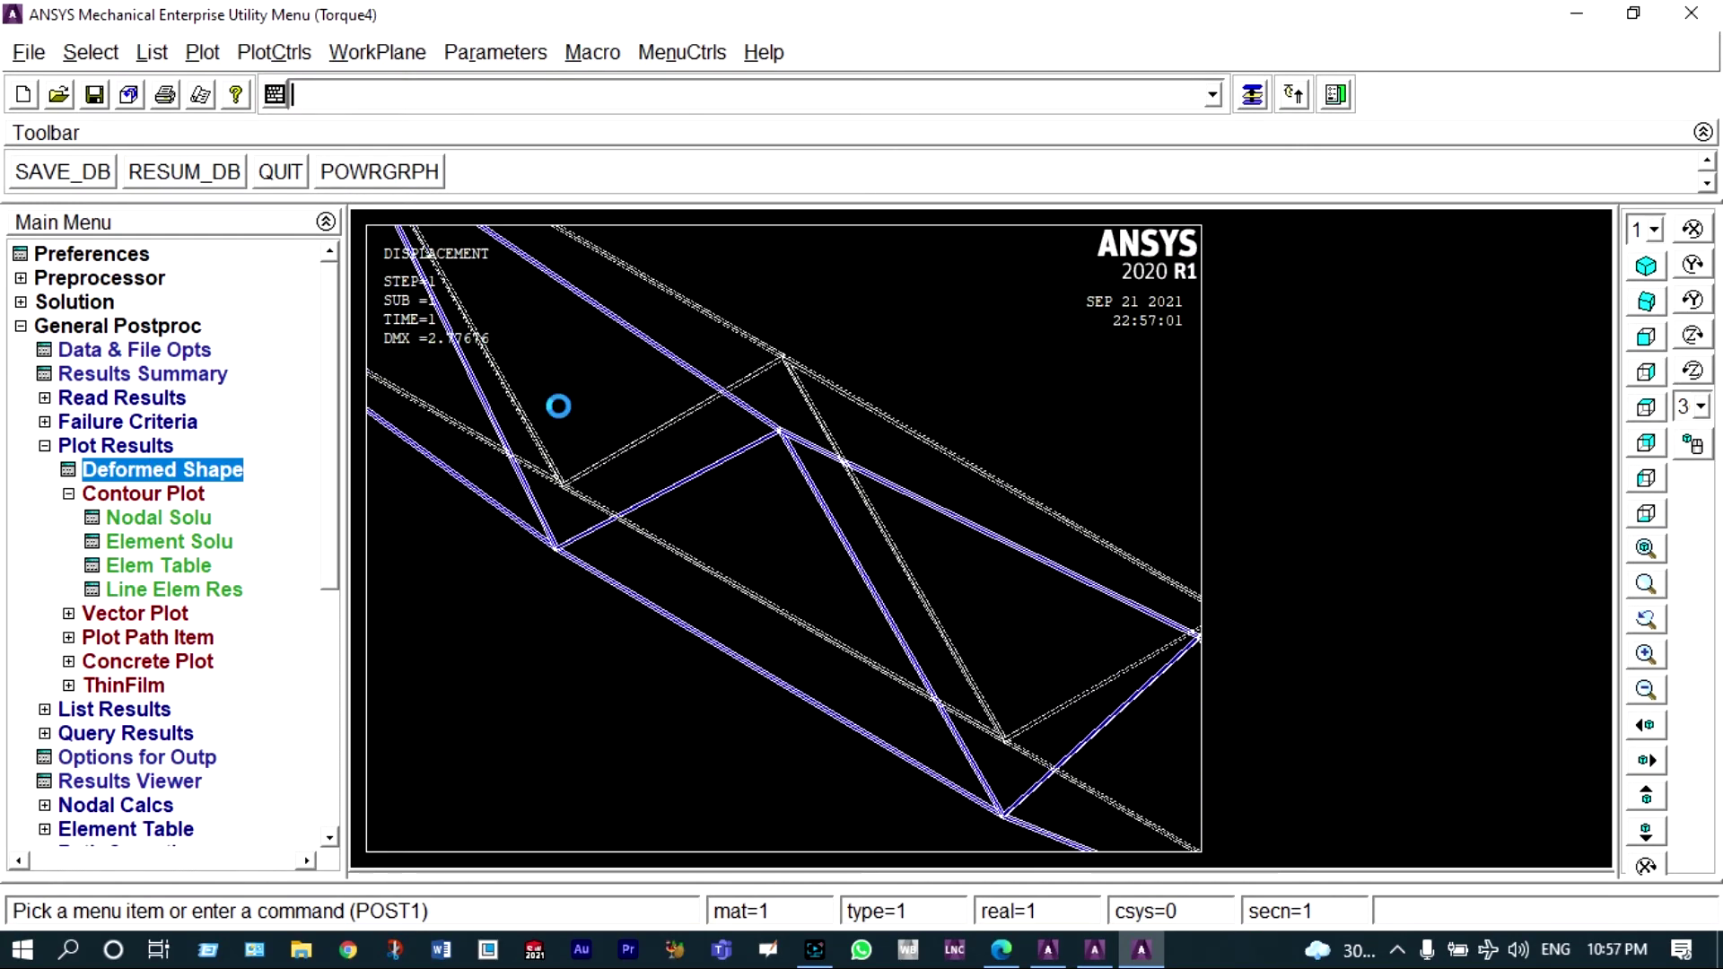
pyautogui.scroll(2, 561, 408)
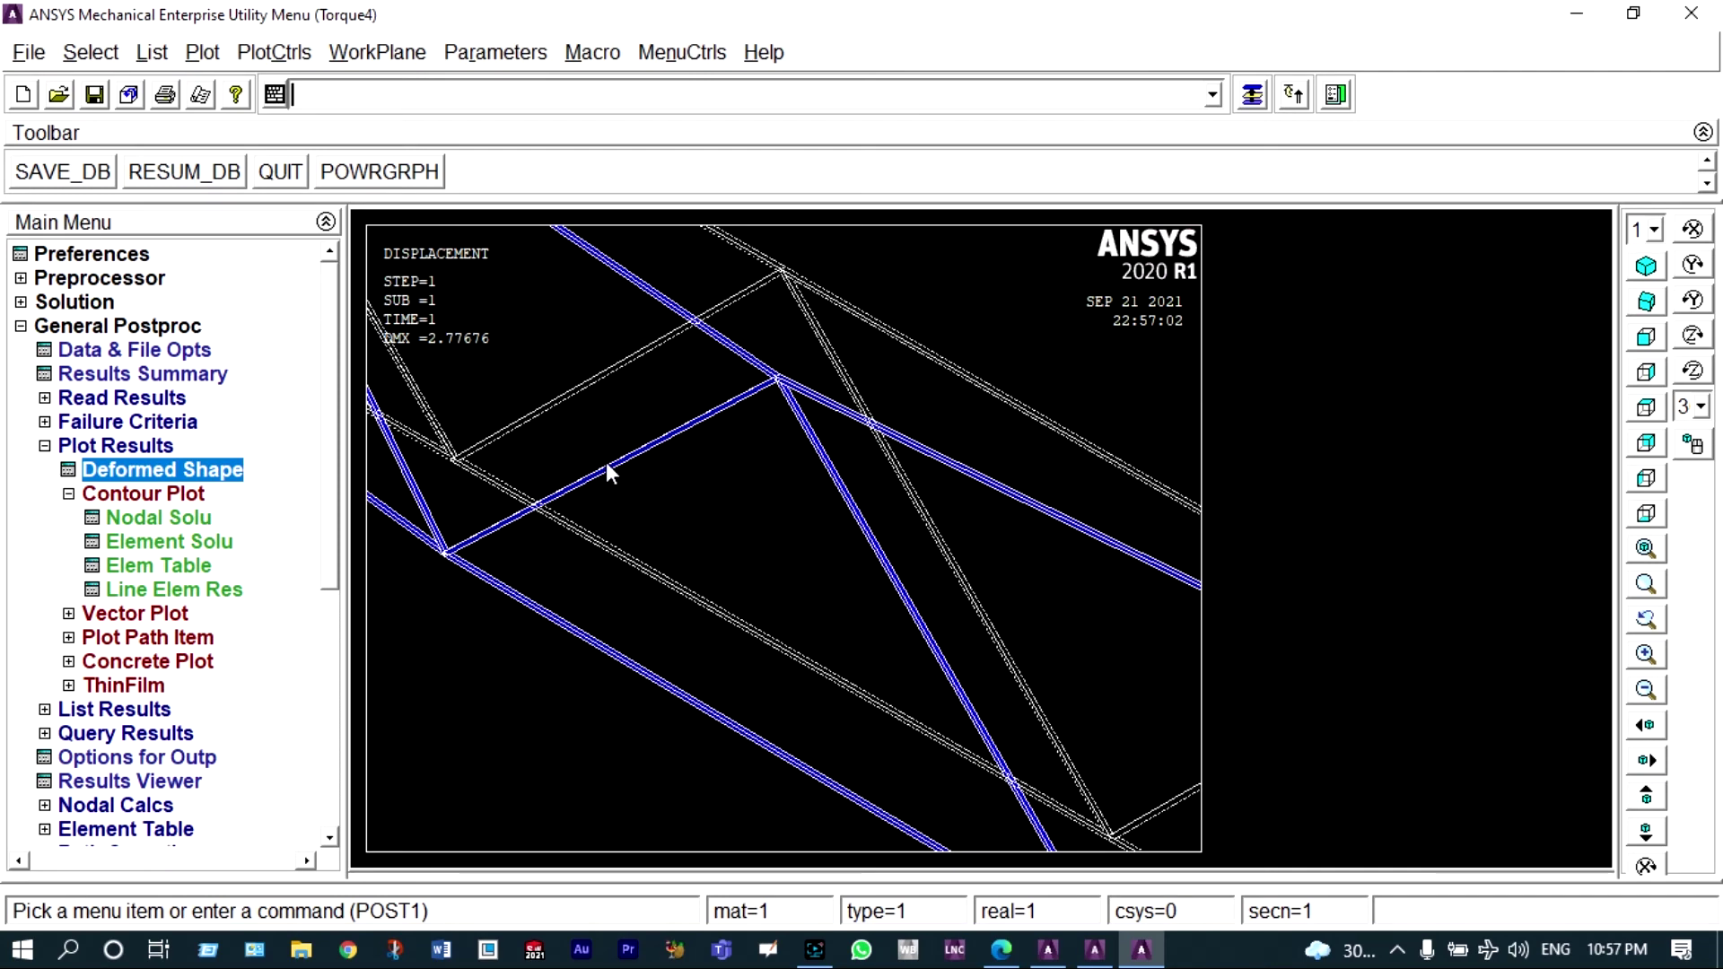
pyautogui.scroll(-3, 606, 461)
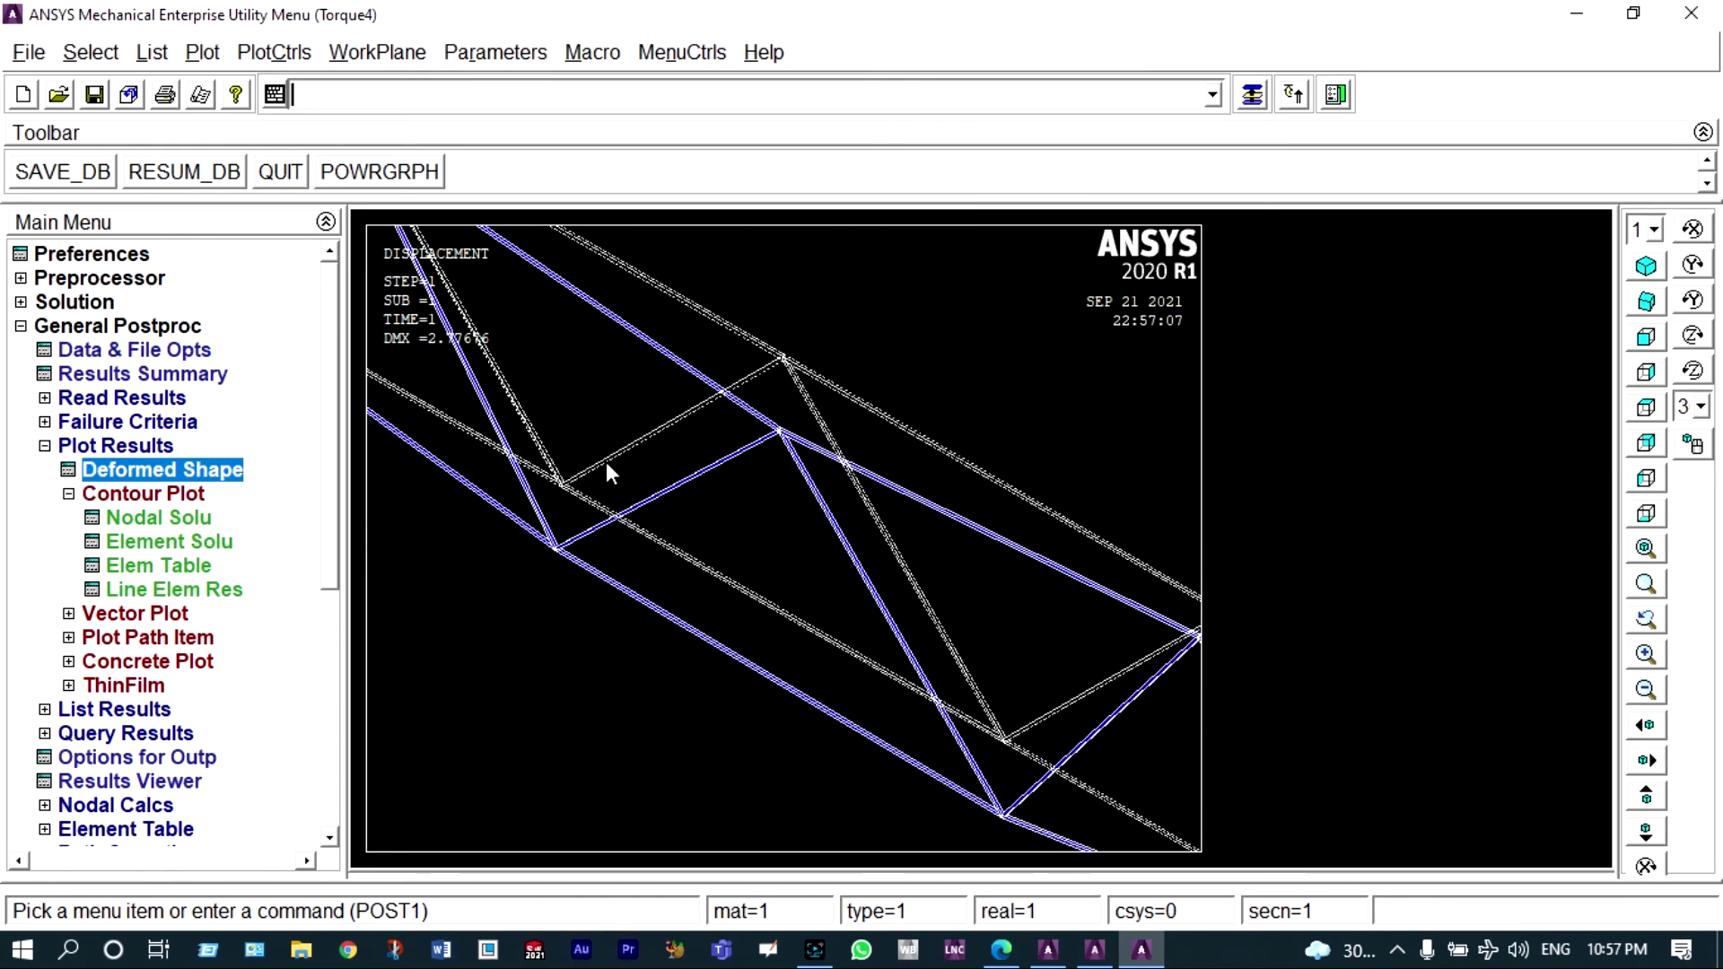
pyautogui.scroll(-1, 606, 461)
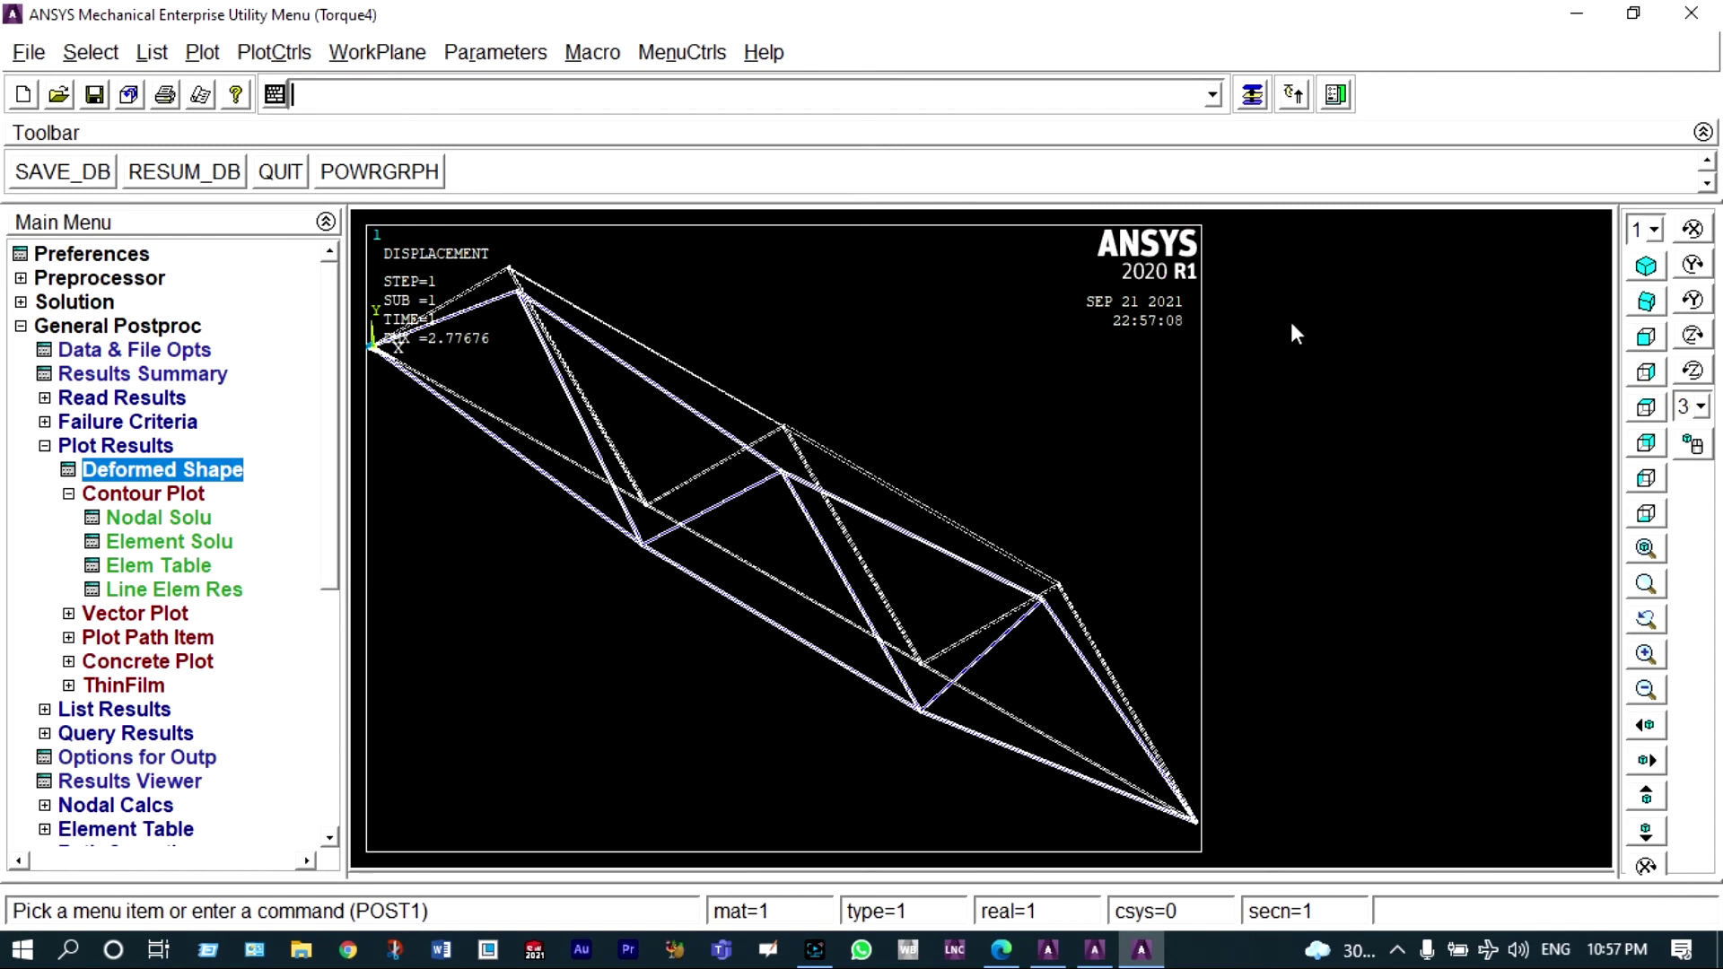
pyautogui.click(1642, 337)
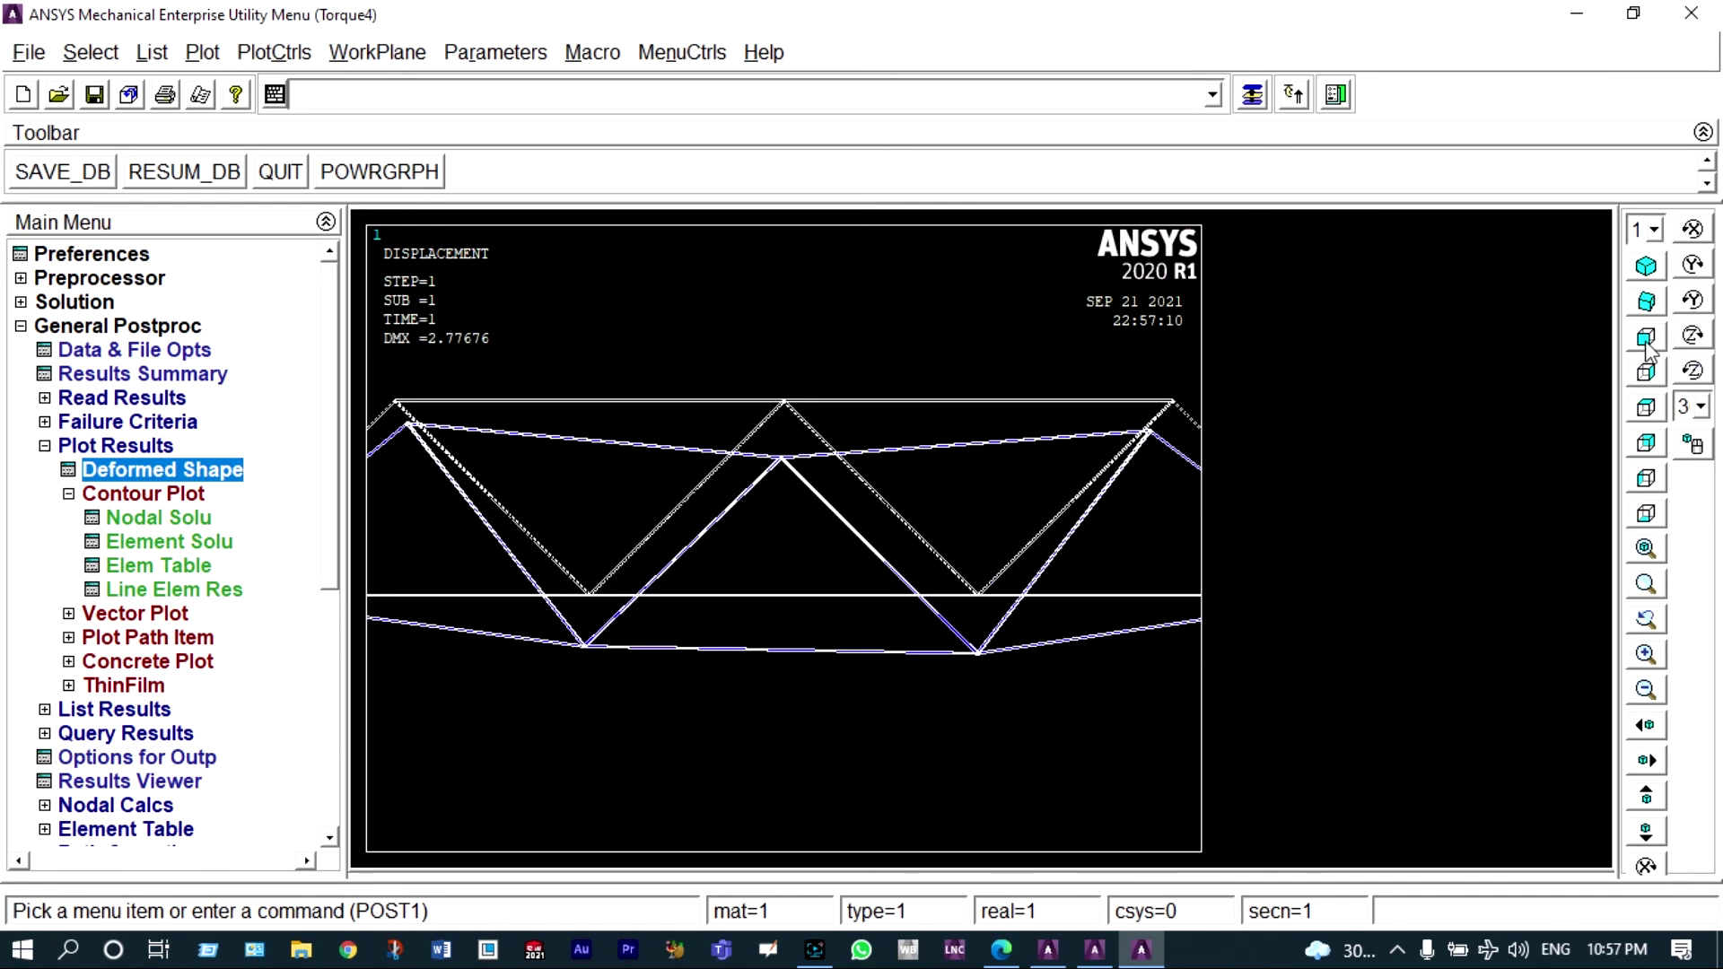
# Switch [/ESHAPE] off in Size and Shape so the truss redraws as plain line members.
pyautogui.click(280, 55)
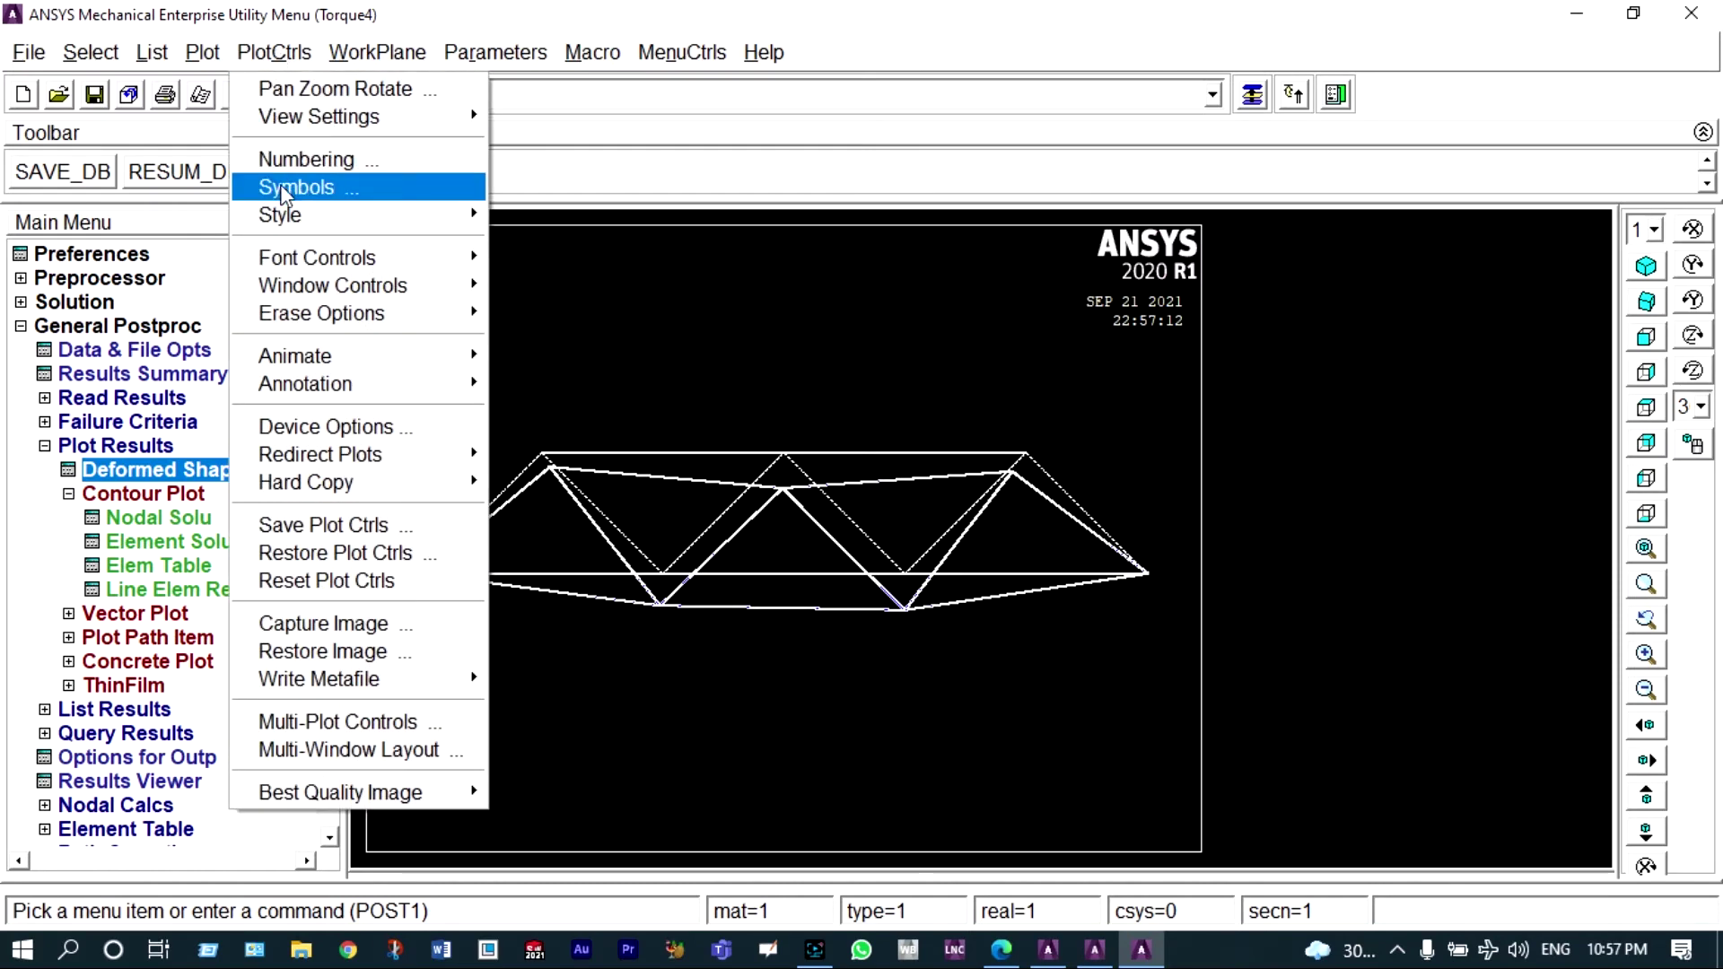
pyautogui.moveTo(285, 217)
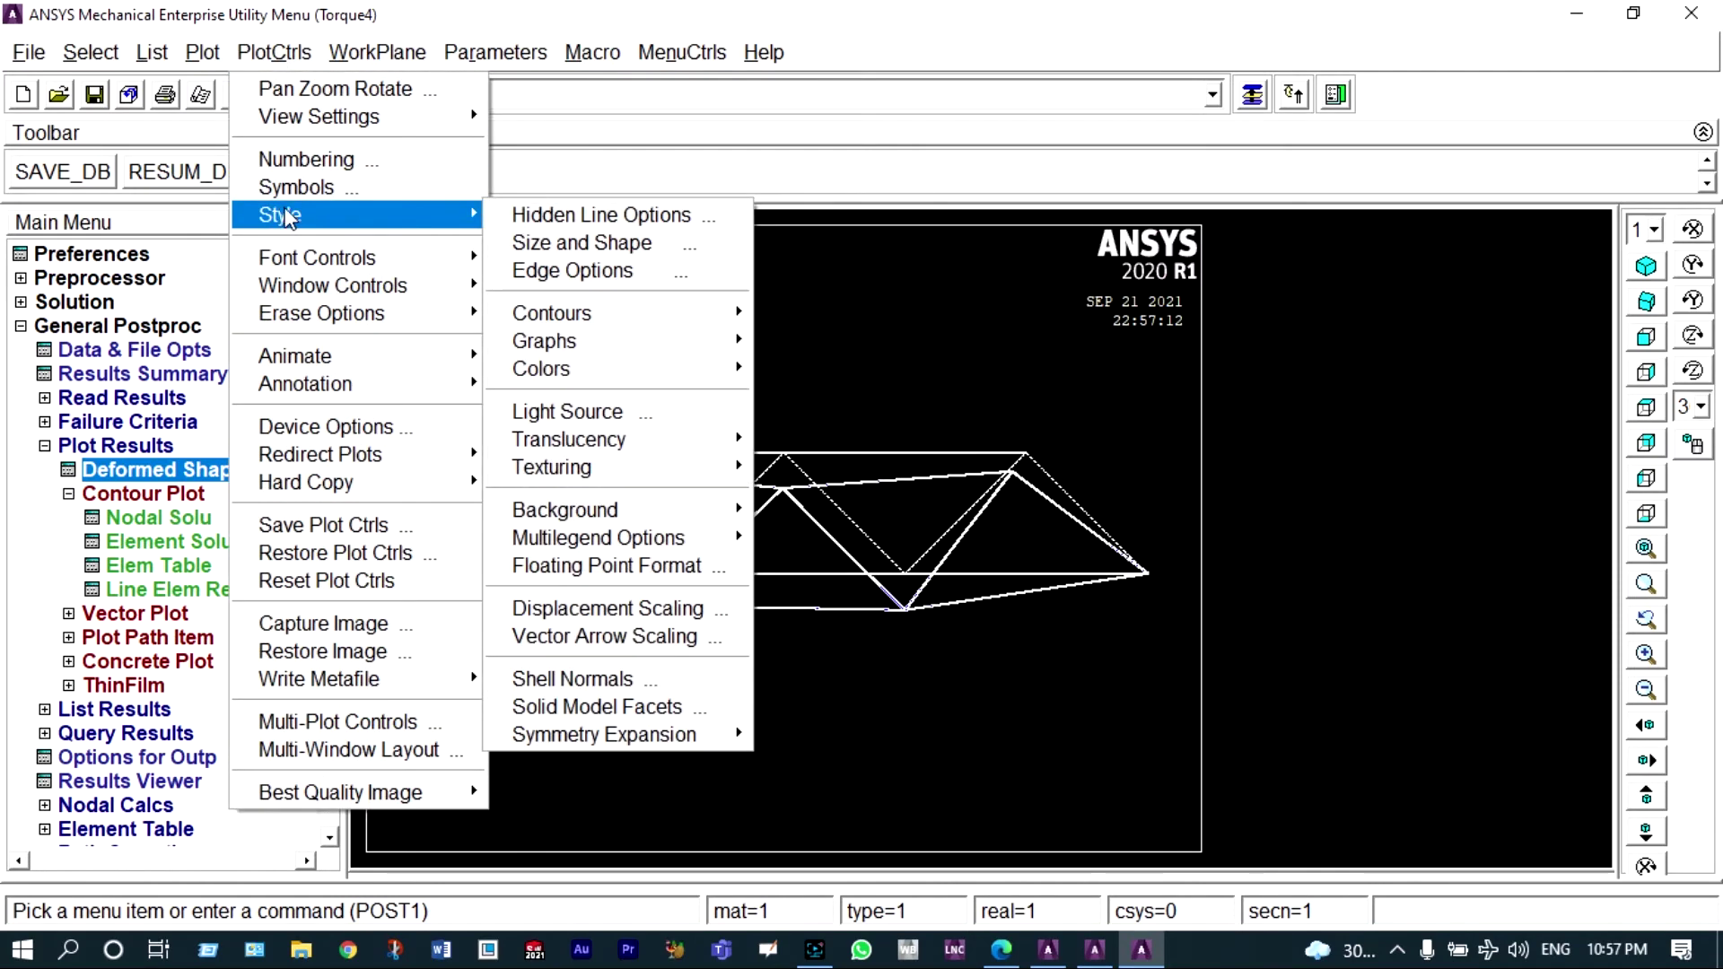
pyautogui.click(546, 245)
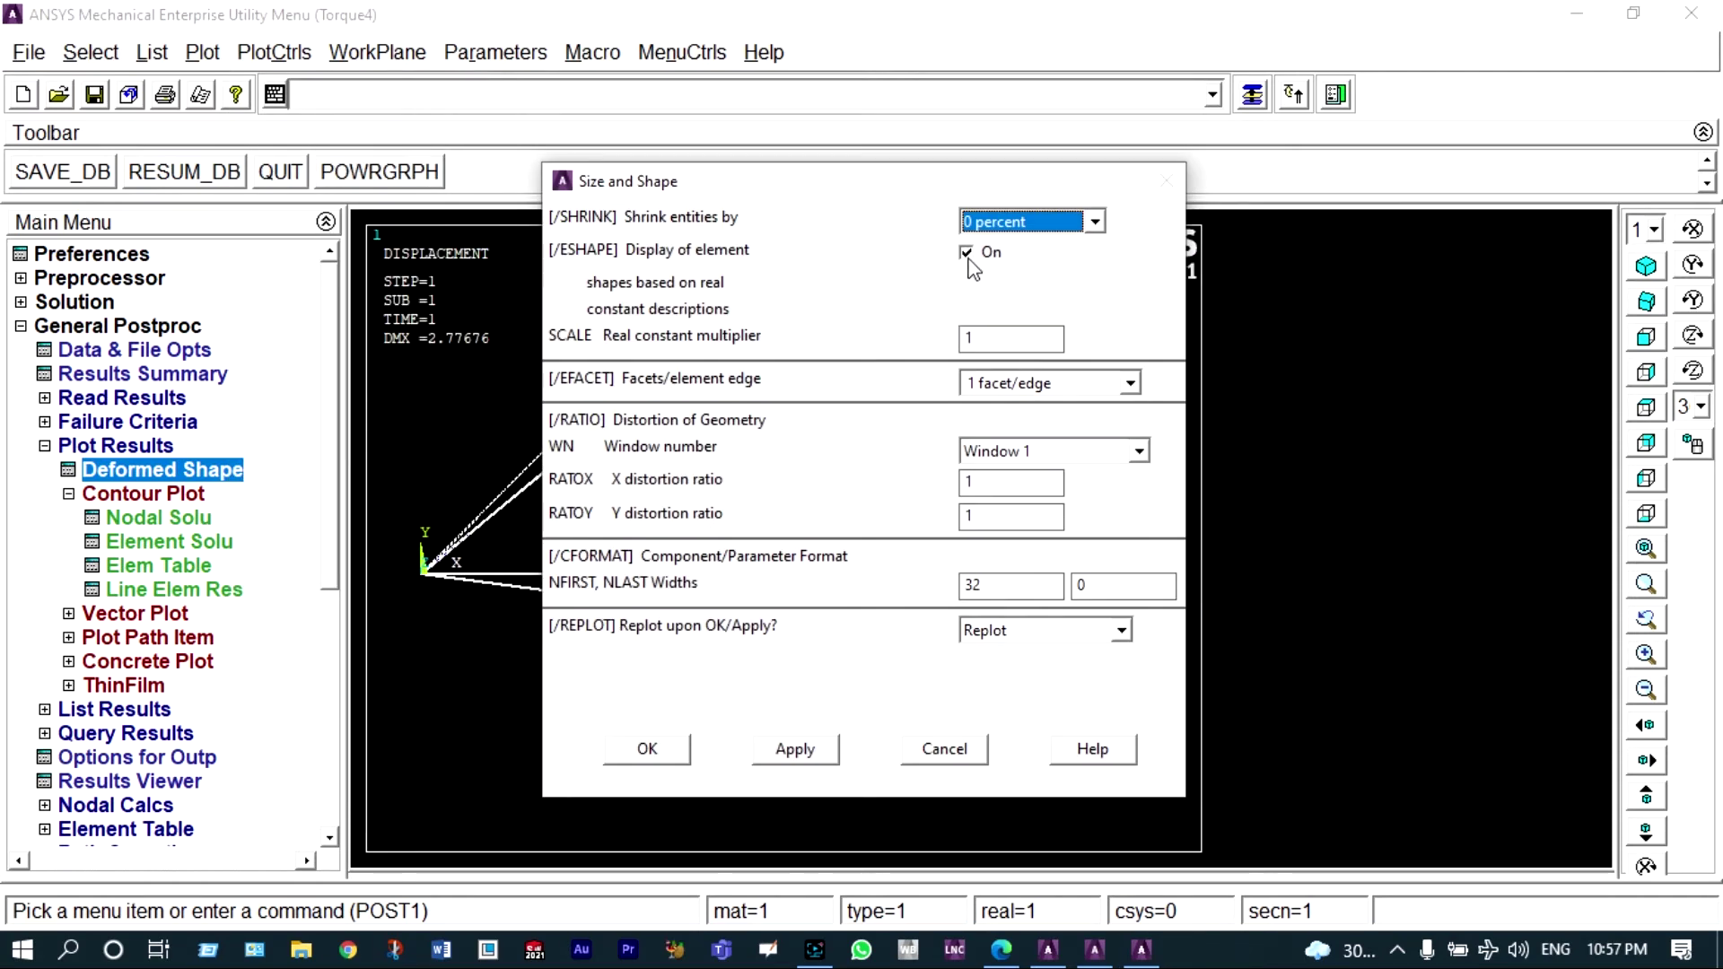
pyautogui.click(966, 253)
pyautogui.click(649, 749)
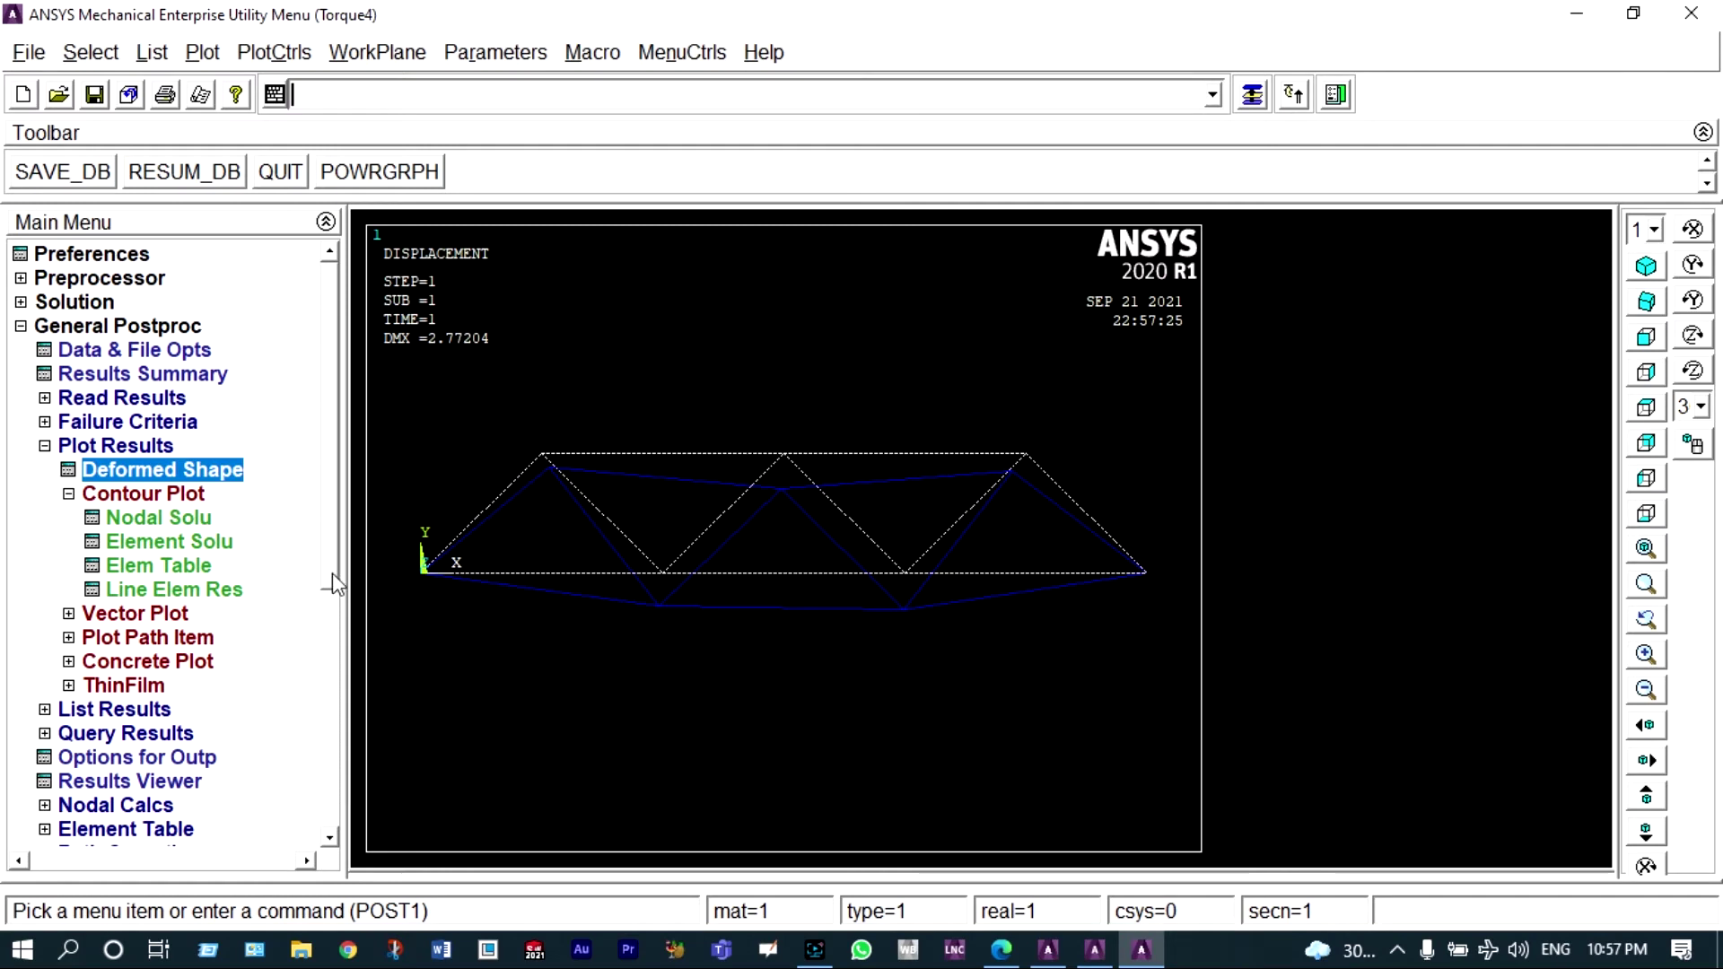
# Plot a Nodal Solu contour of displacement vector sum, ranging 0 to 2.77204.
pyautogui.click(159, 518)
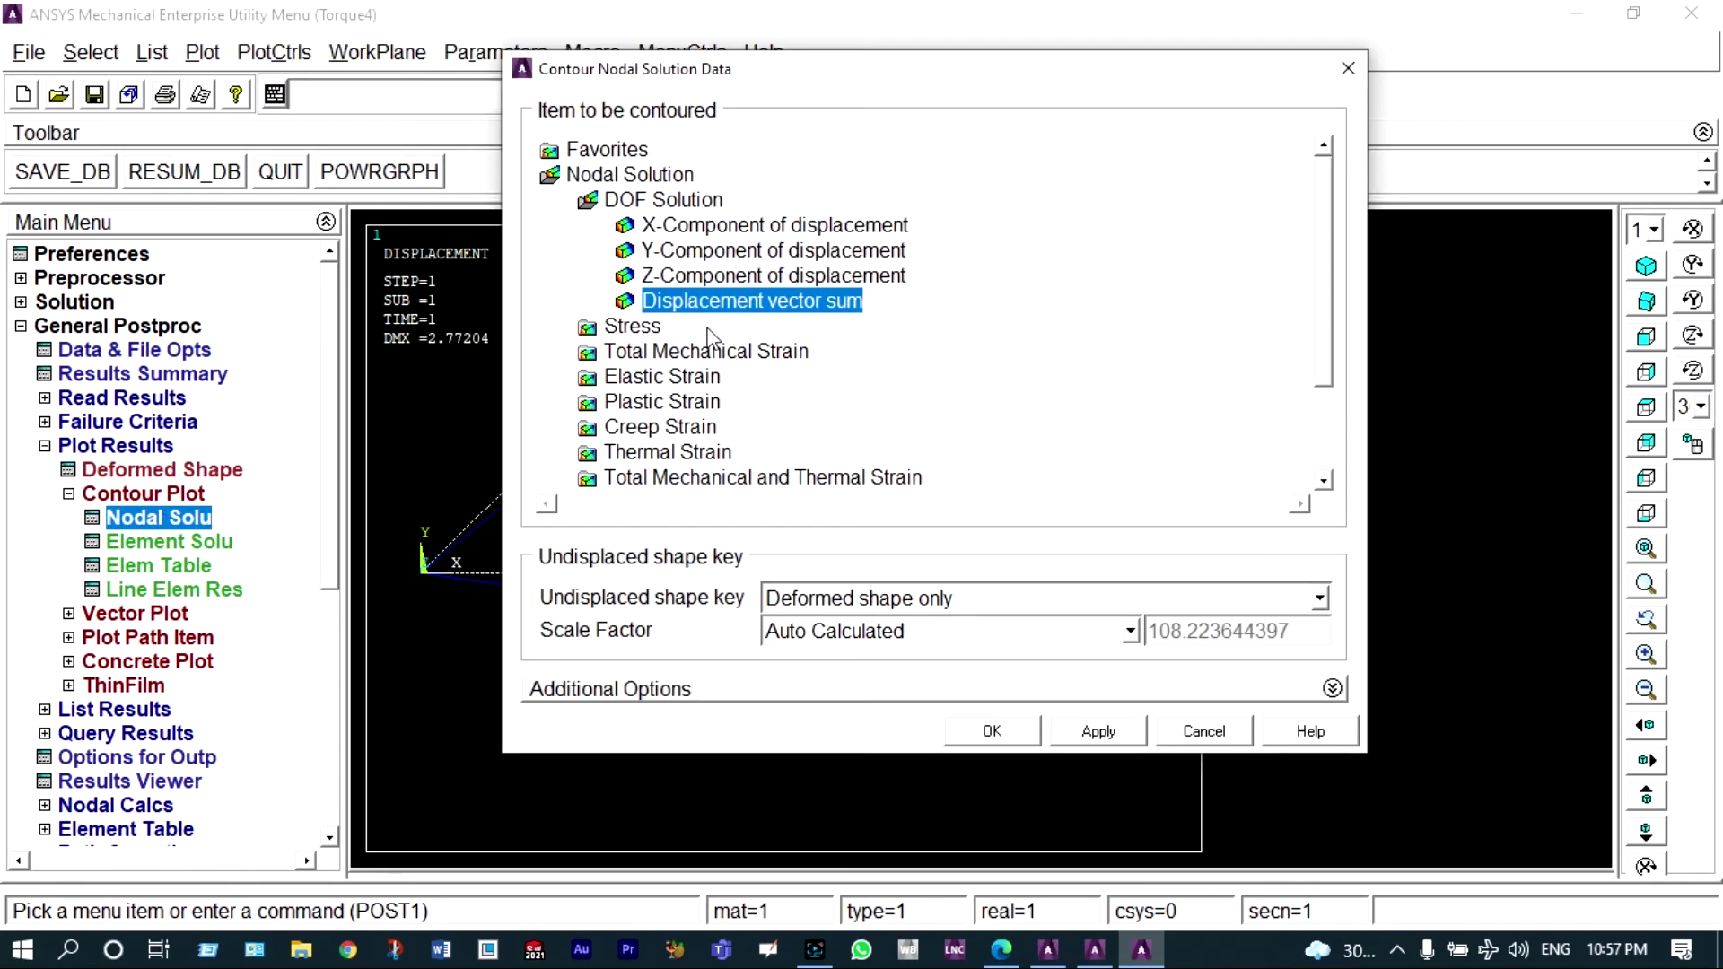
pyautogui.click(992, 731)
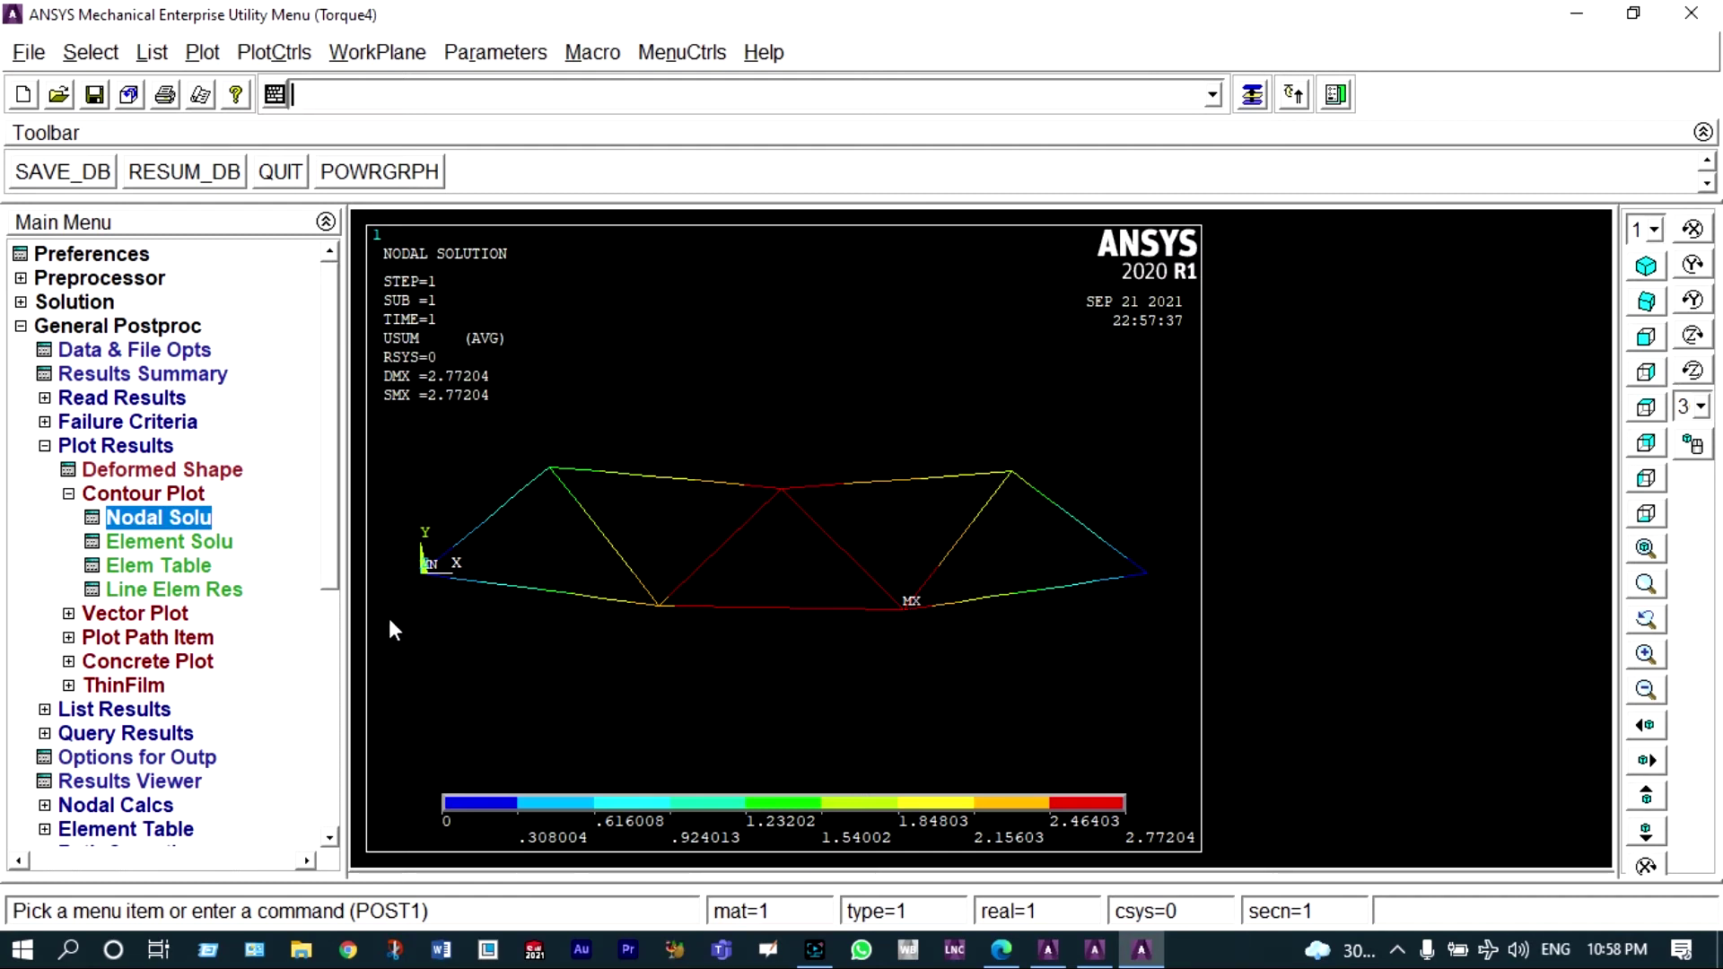
# List nodal displacement vector sum (max USUM 2.7720 at node 3), review it, and close the listing.
pyautogui.click(119, 710)
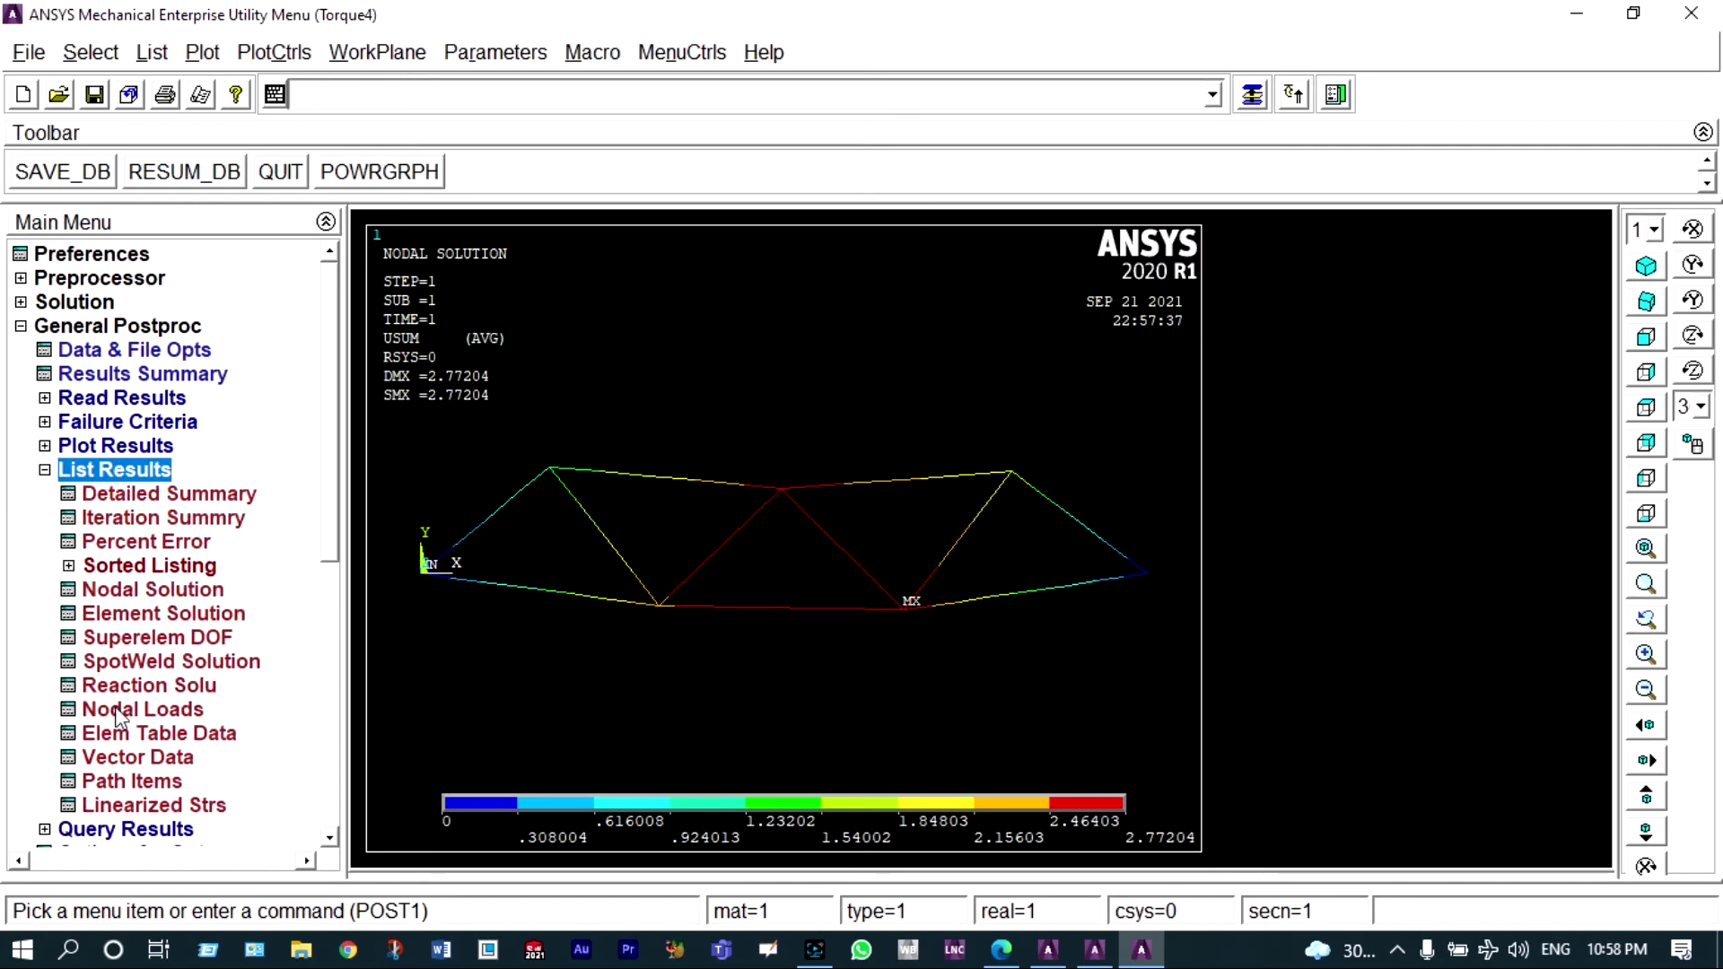
pyautogui.click(153, 591)
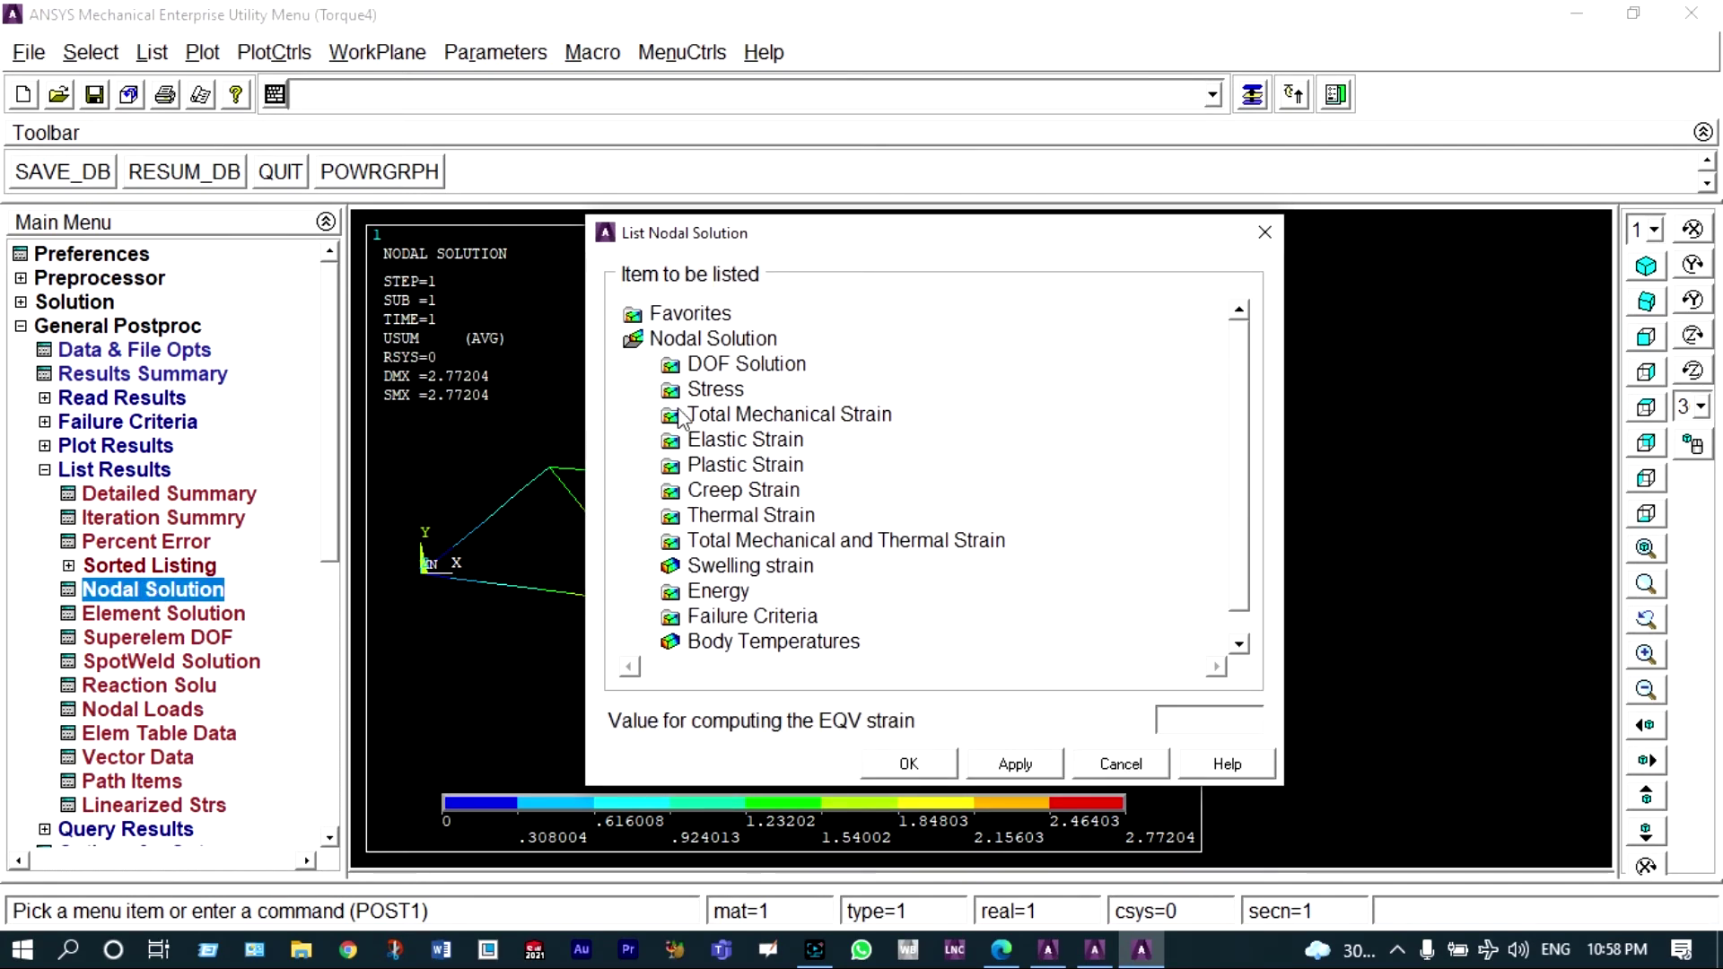
pyautogui.click(720, 369)
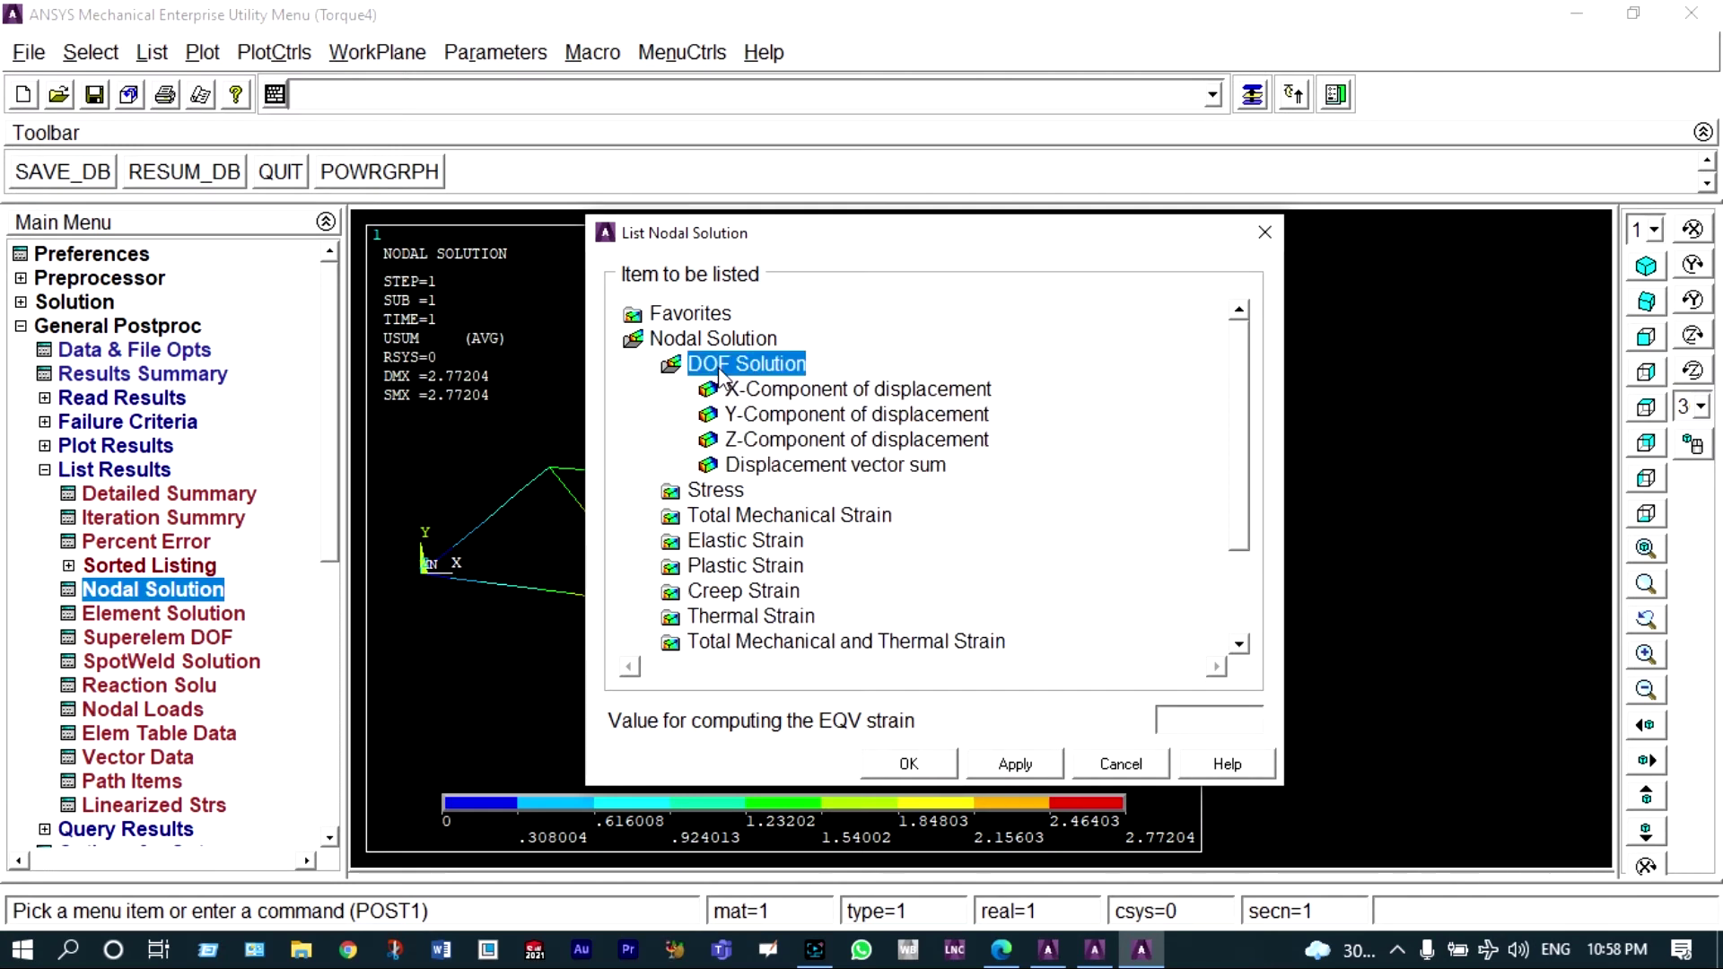
pyautogui.click(790, 468)
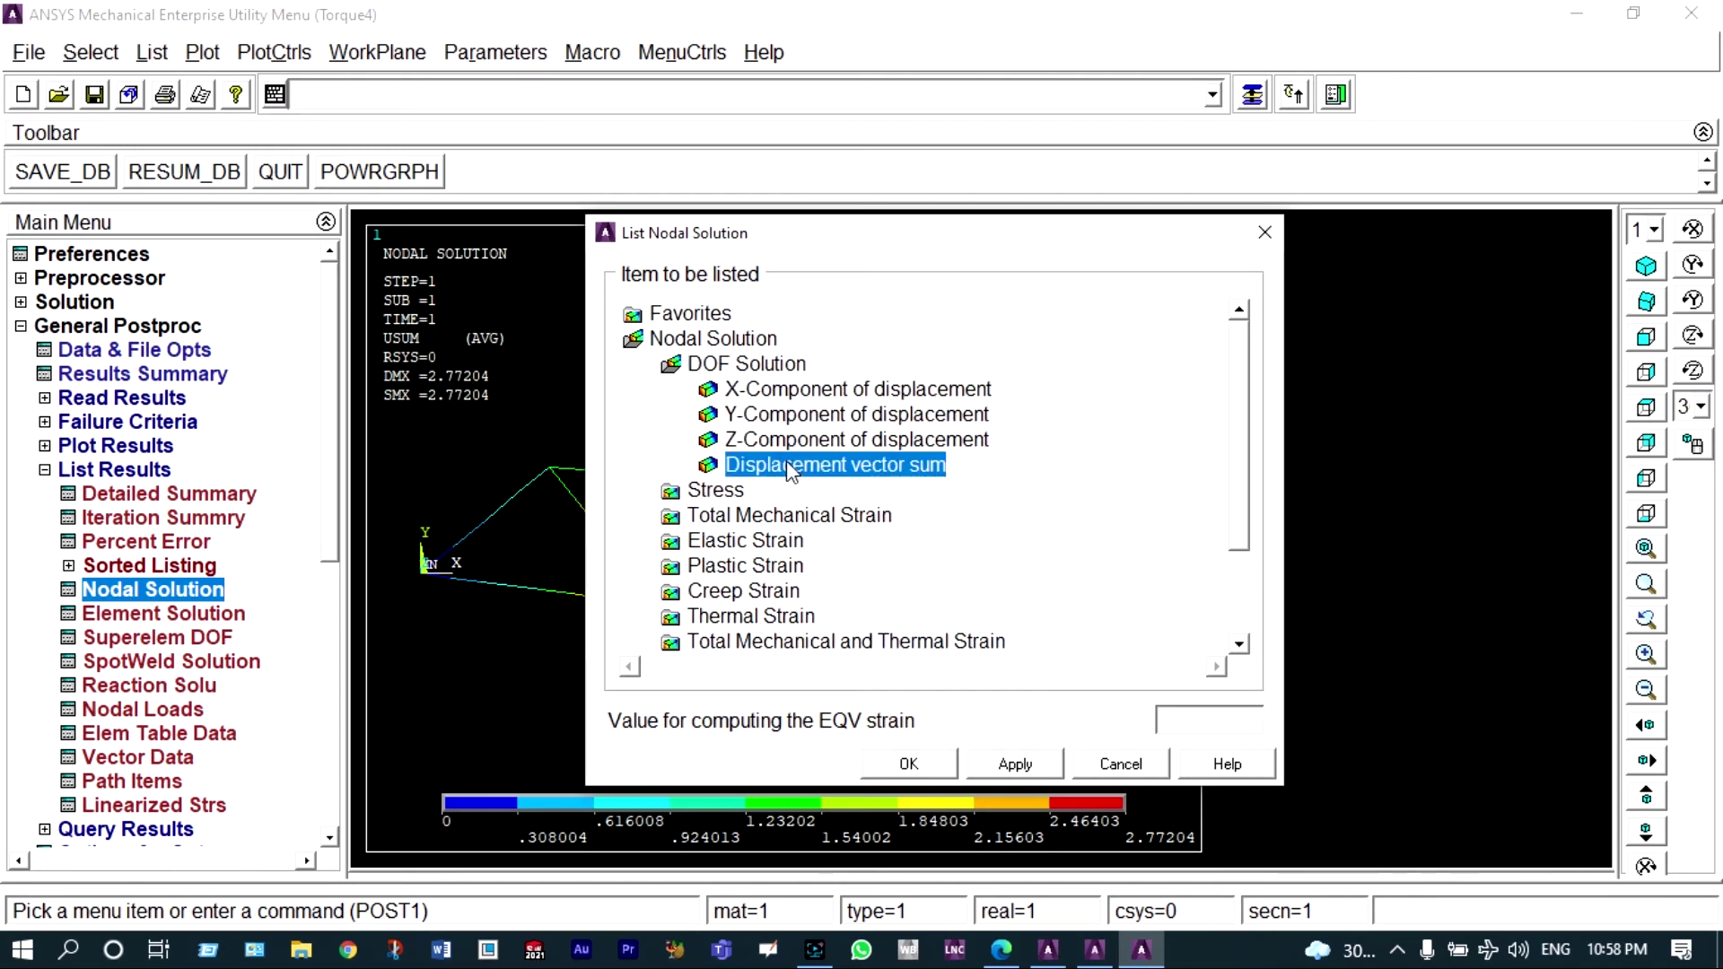
pyautogui.click(908, 764)
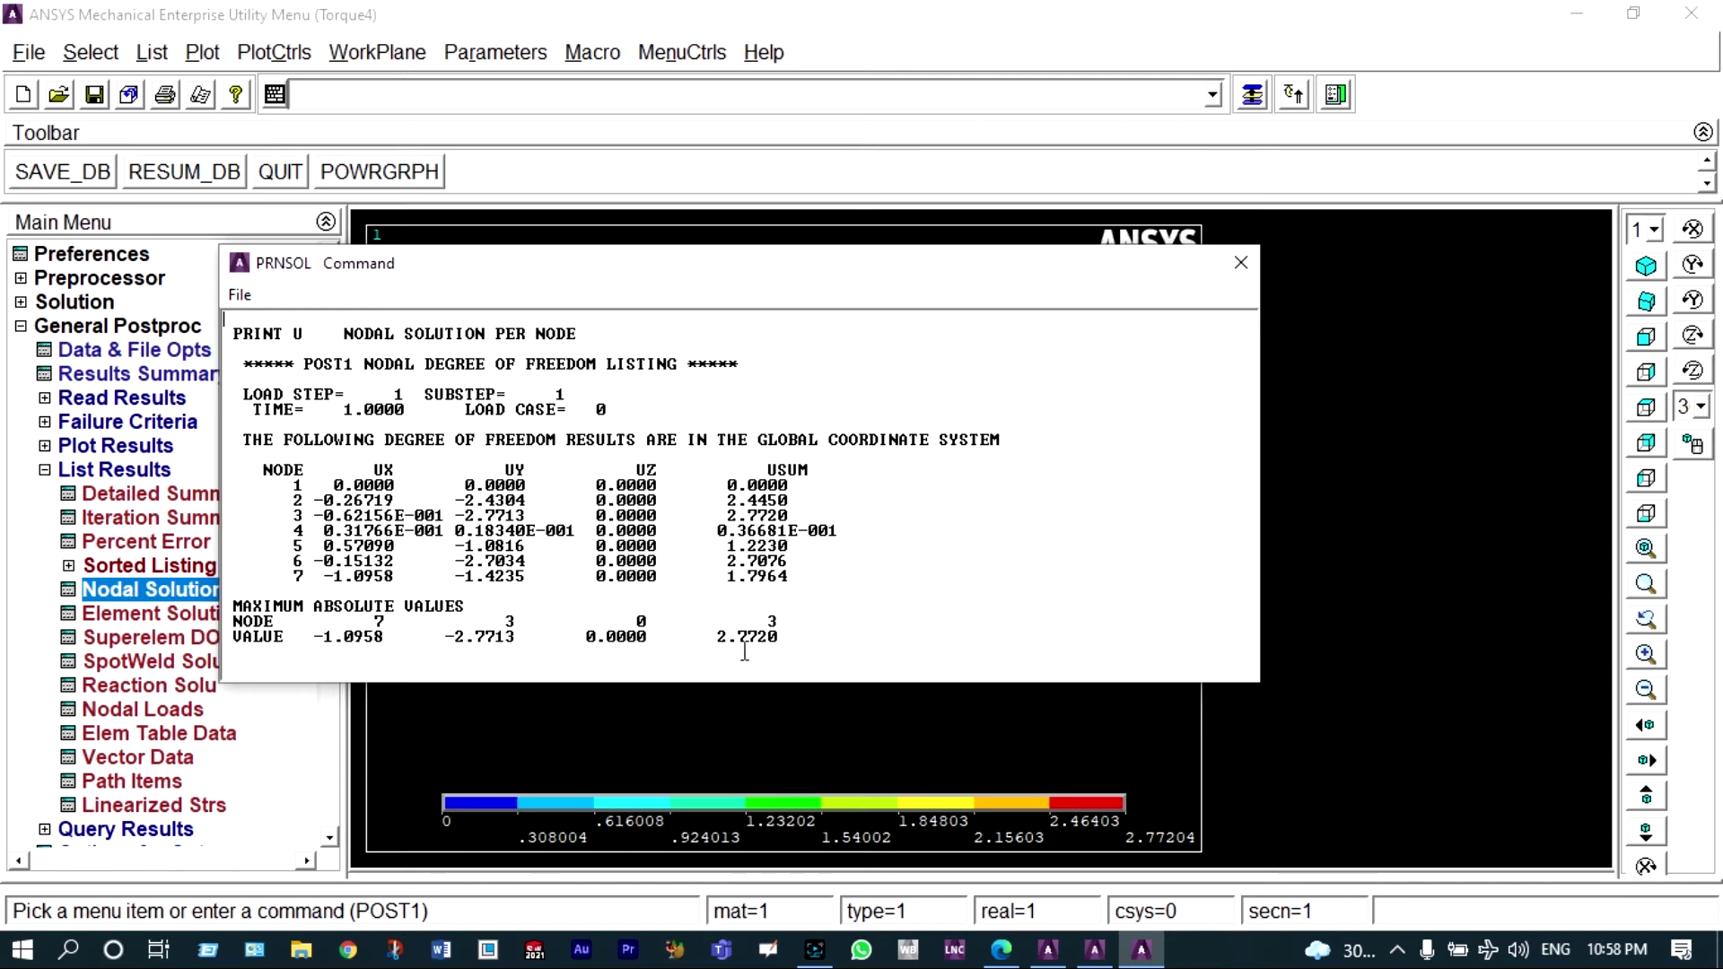
pyautogui.moveTo(838, 265); pyautogui.dragTo(1169, 121)
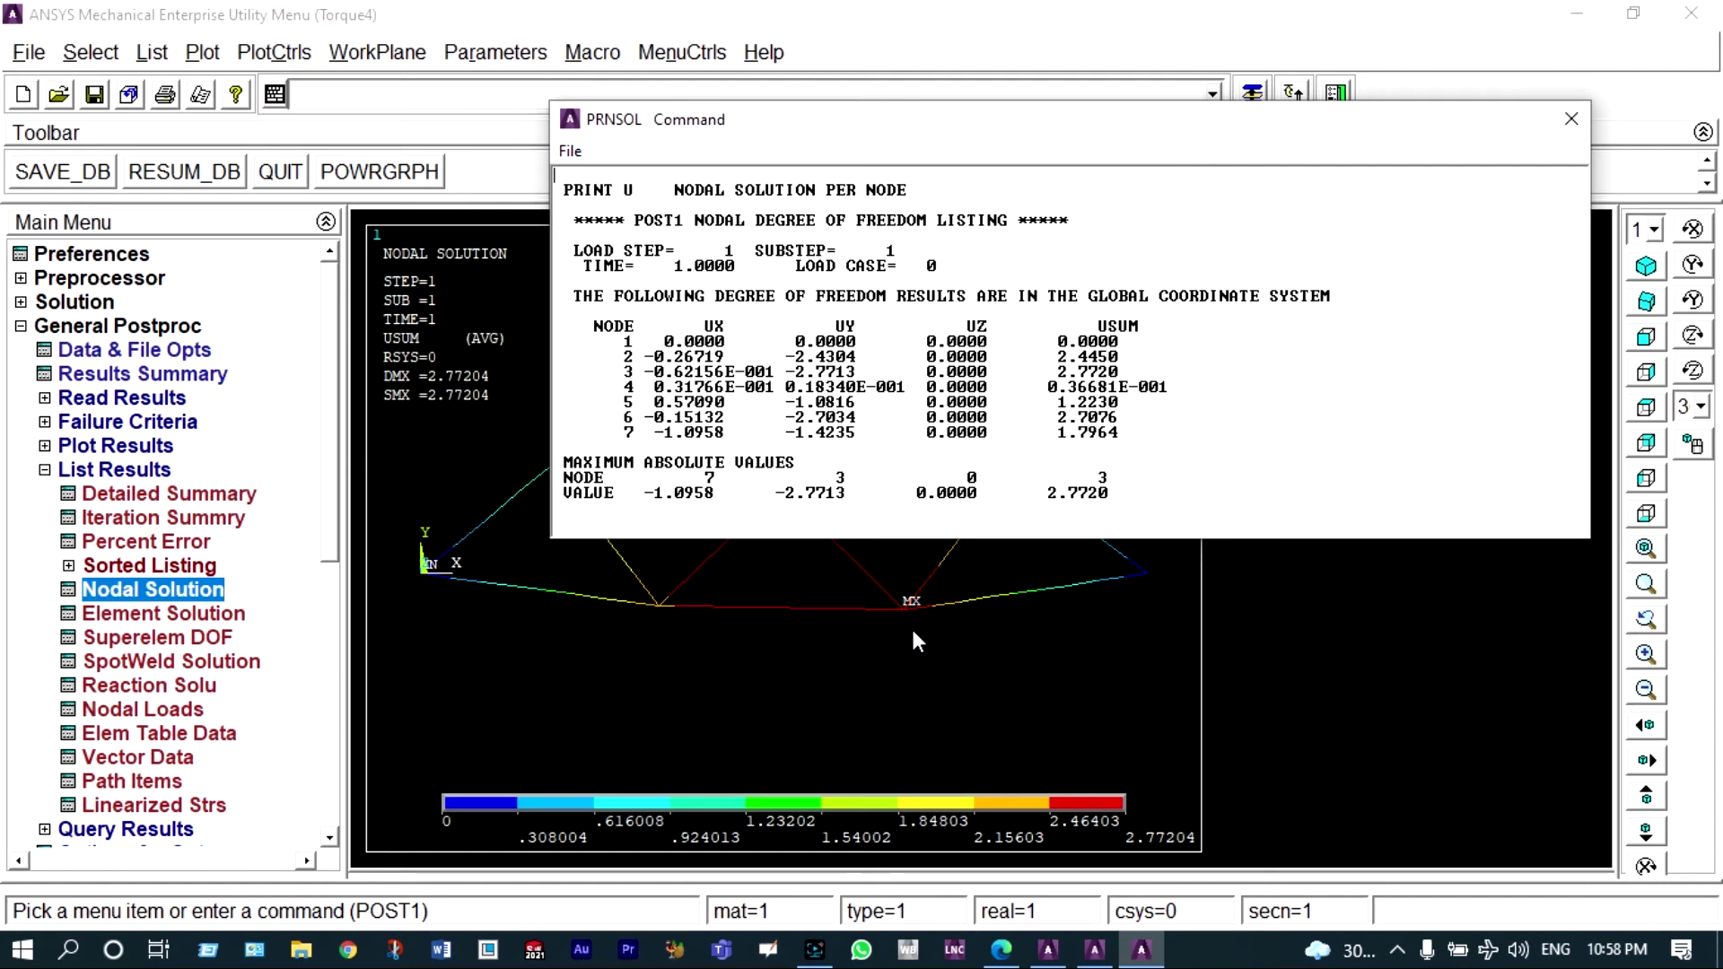
pyautogui.moveTo(1031, 127); pyautogui.dragTo(954, 249)
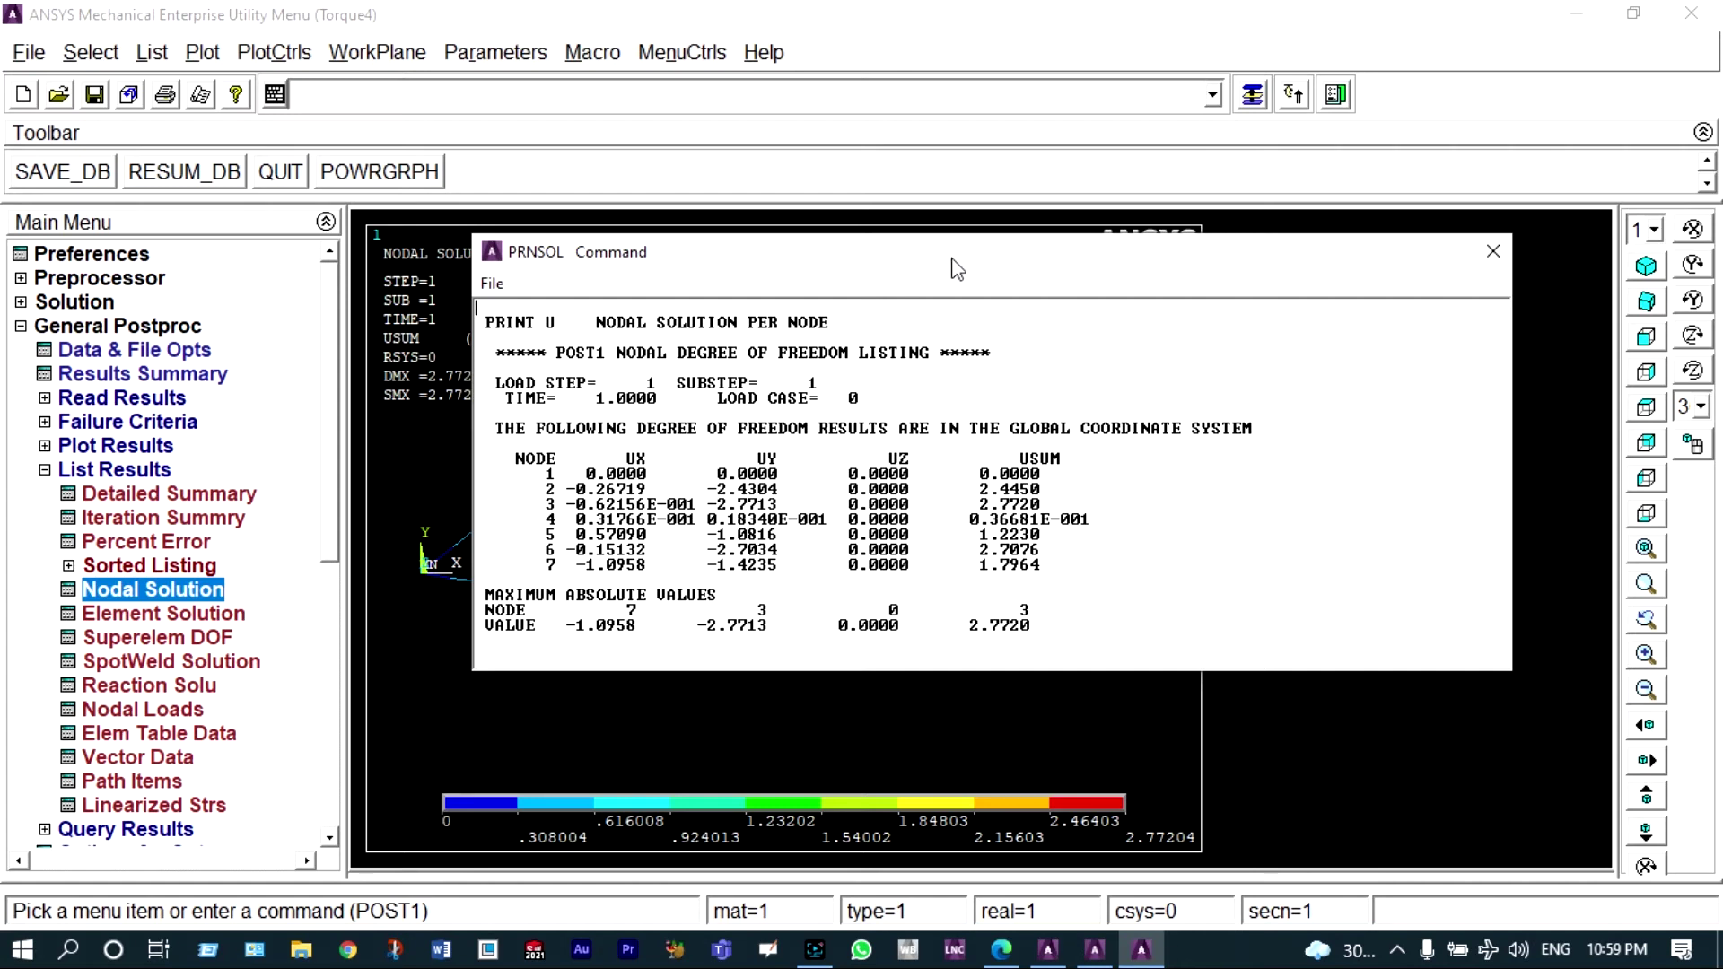
pyautogui.click(1490, 254)
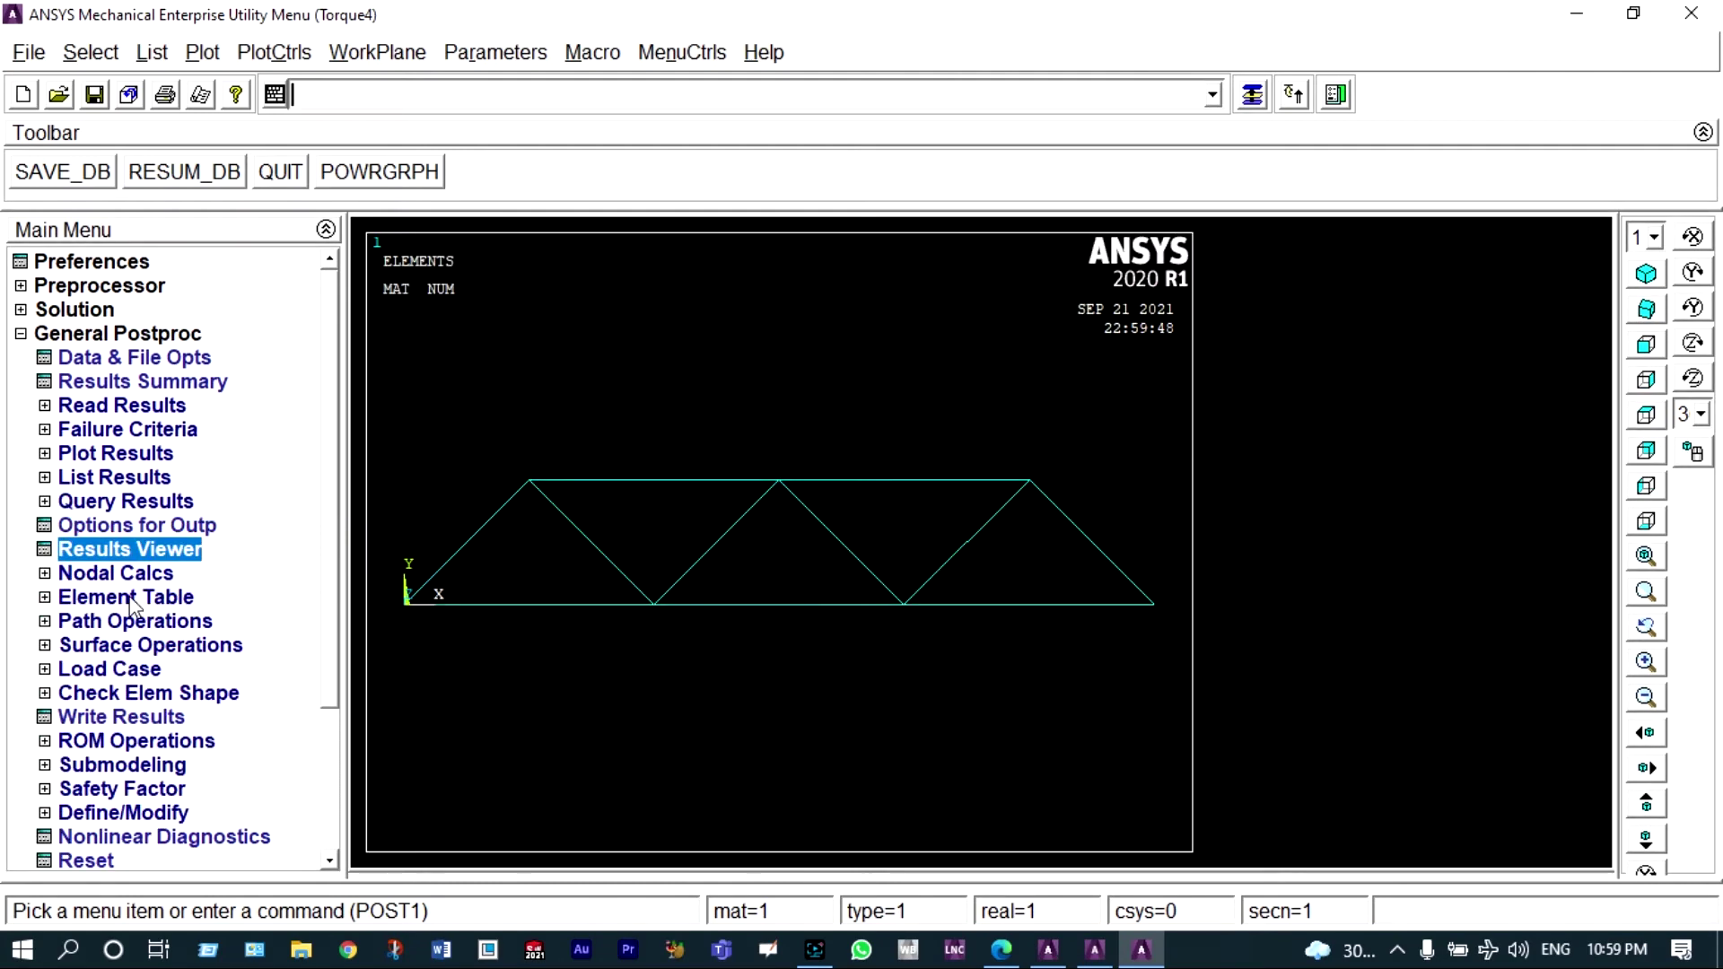
# Add element table item LS1 by sequence number LS, 1.
pyautogui.click(133, 598)
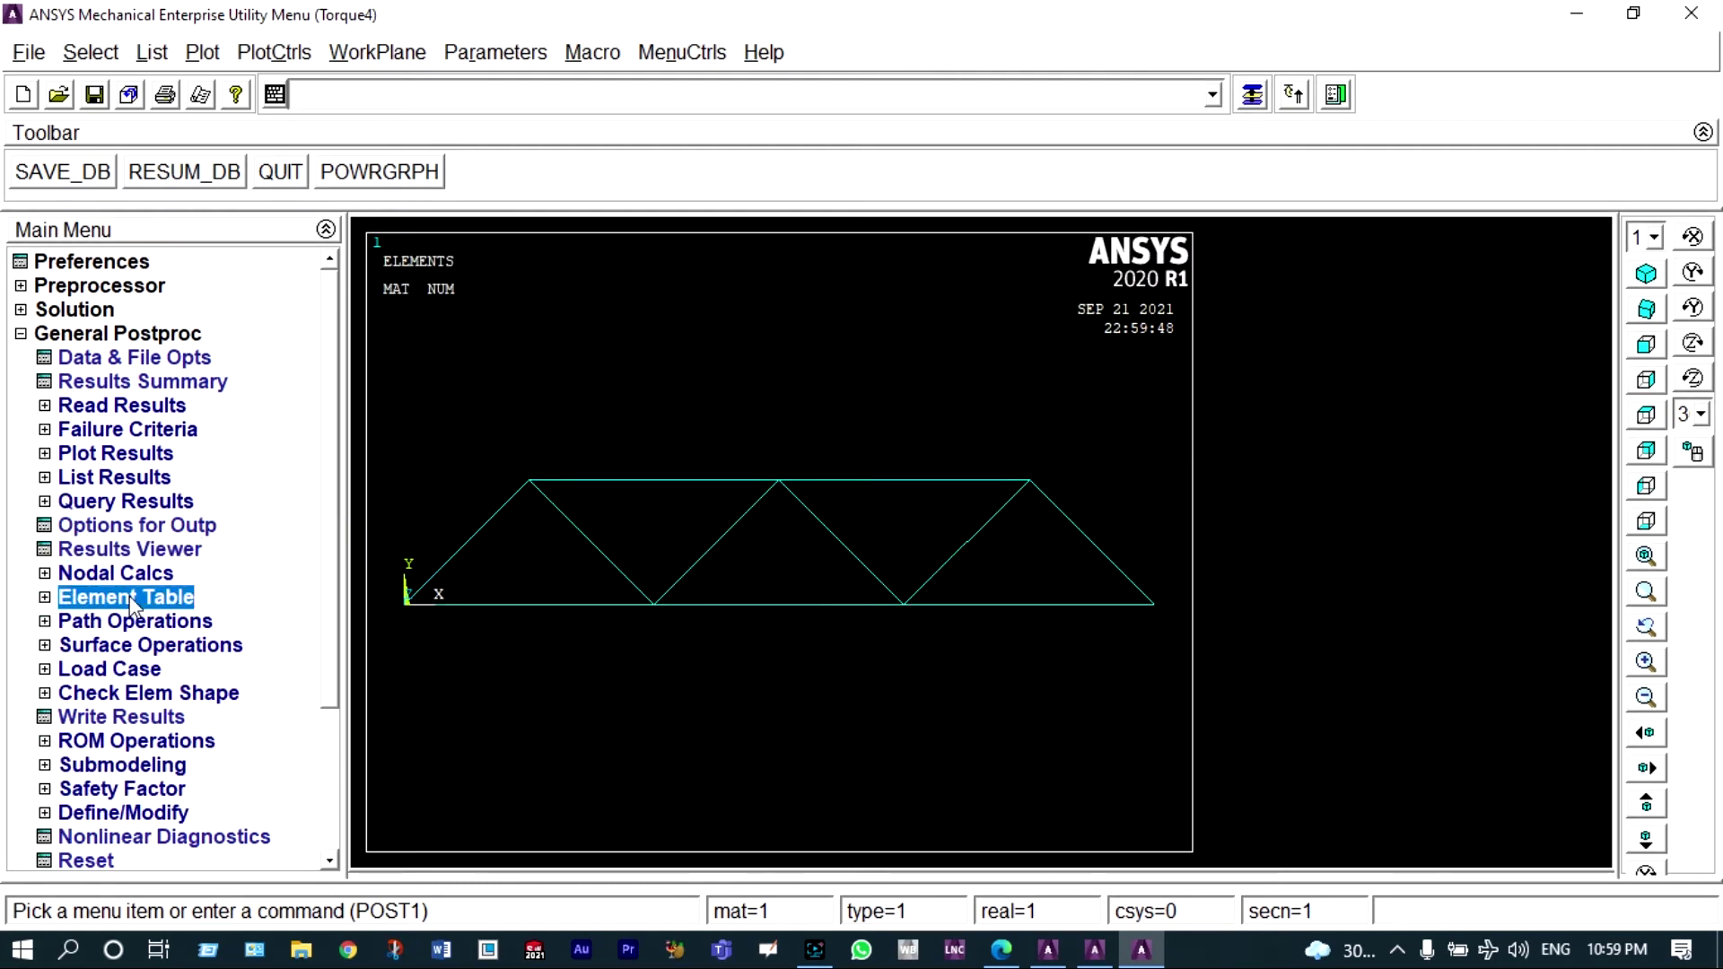
pyautogui.click(131, 626)
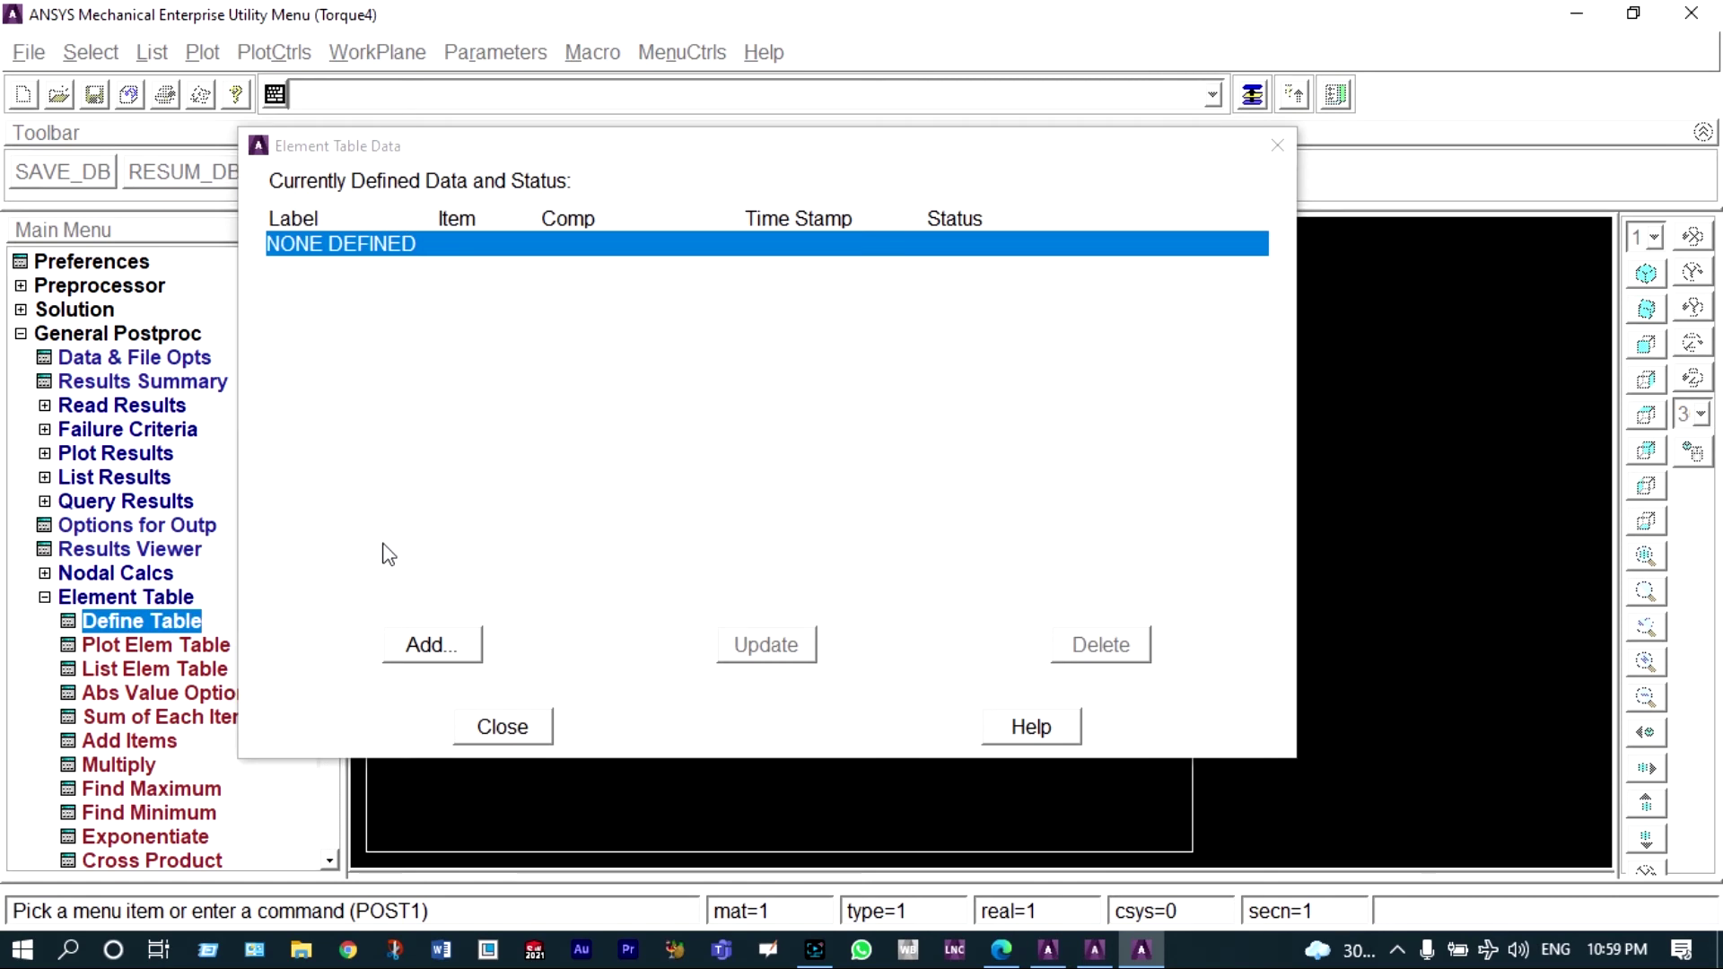
pyautogui.click(429, 644)
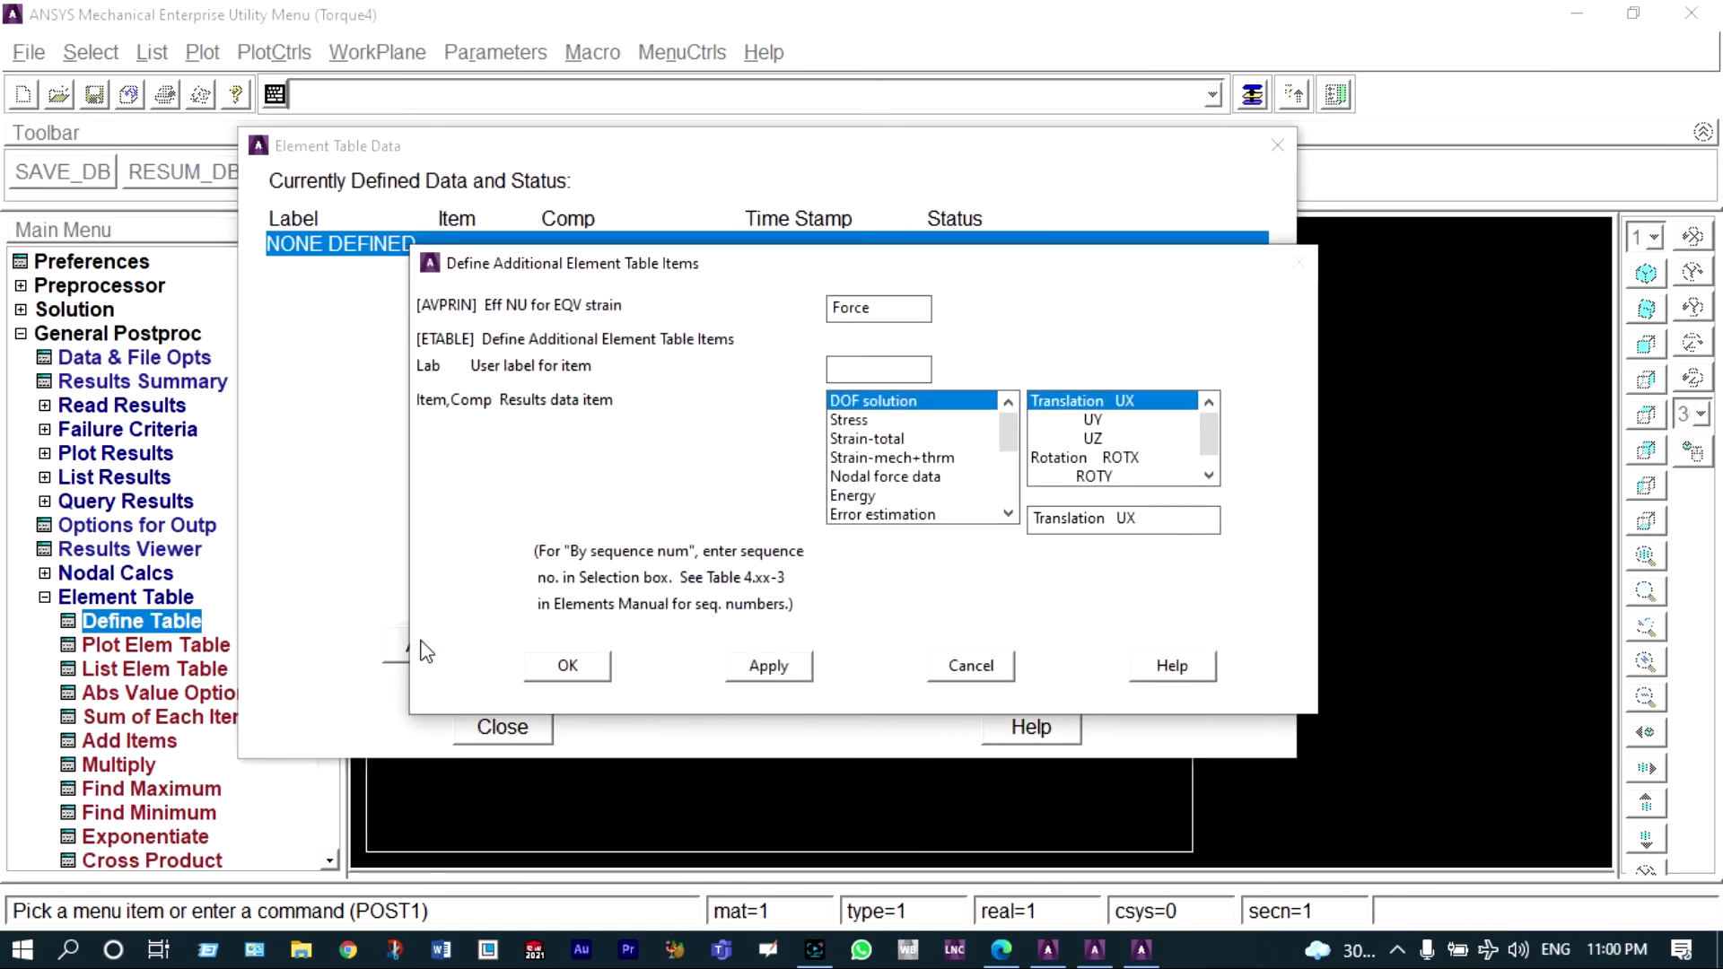
pyautogui.click(888, 312)
pyautogui.press('BackSpace')
pyautogui.press('BackSpace')
pyautogui.press('BackSpace')
pyautogui.press('BackSpace')
pyautogui.press('BackSpace')
pyautogui.write('Stress')
pyautogui.moveTo(1007, 429); pyautogui.dragTo(1003, 508)
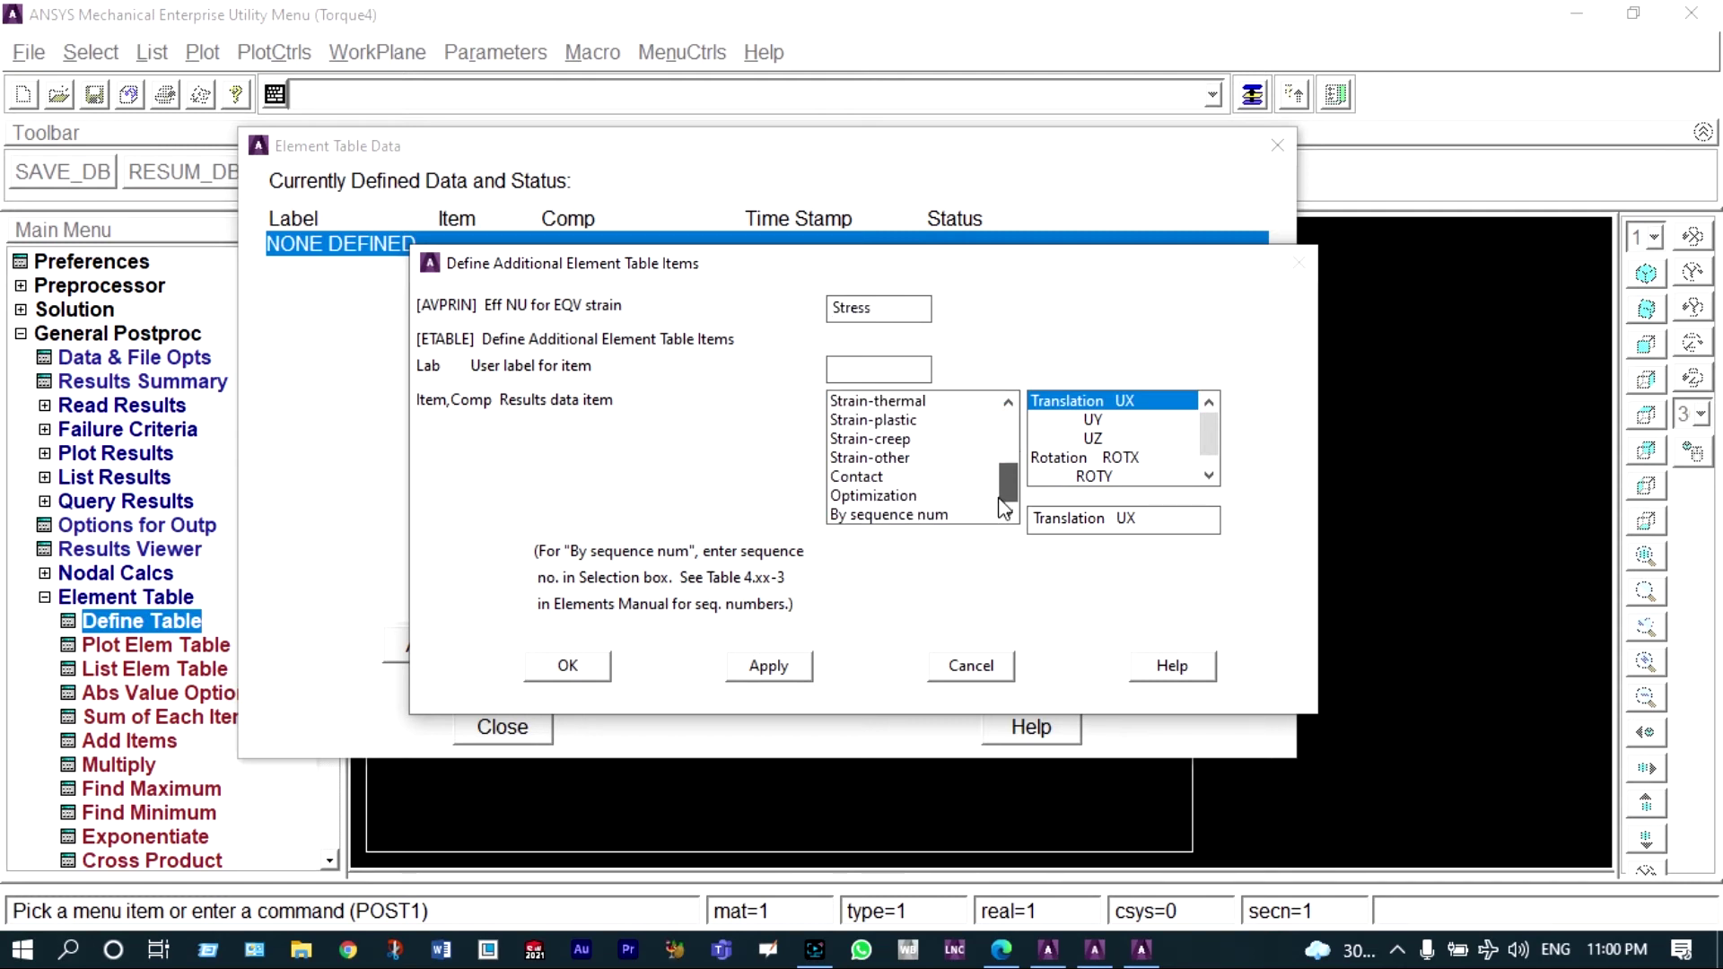
pyautogui.click(925, 514)
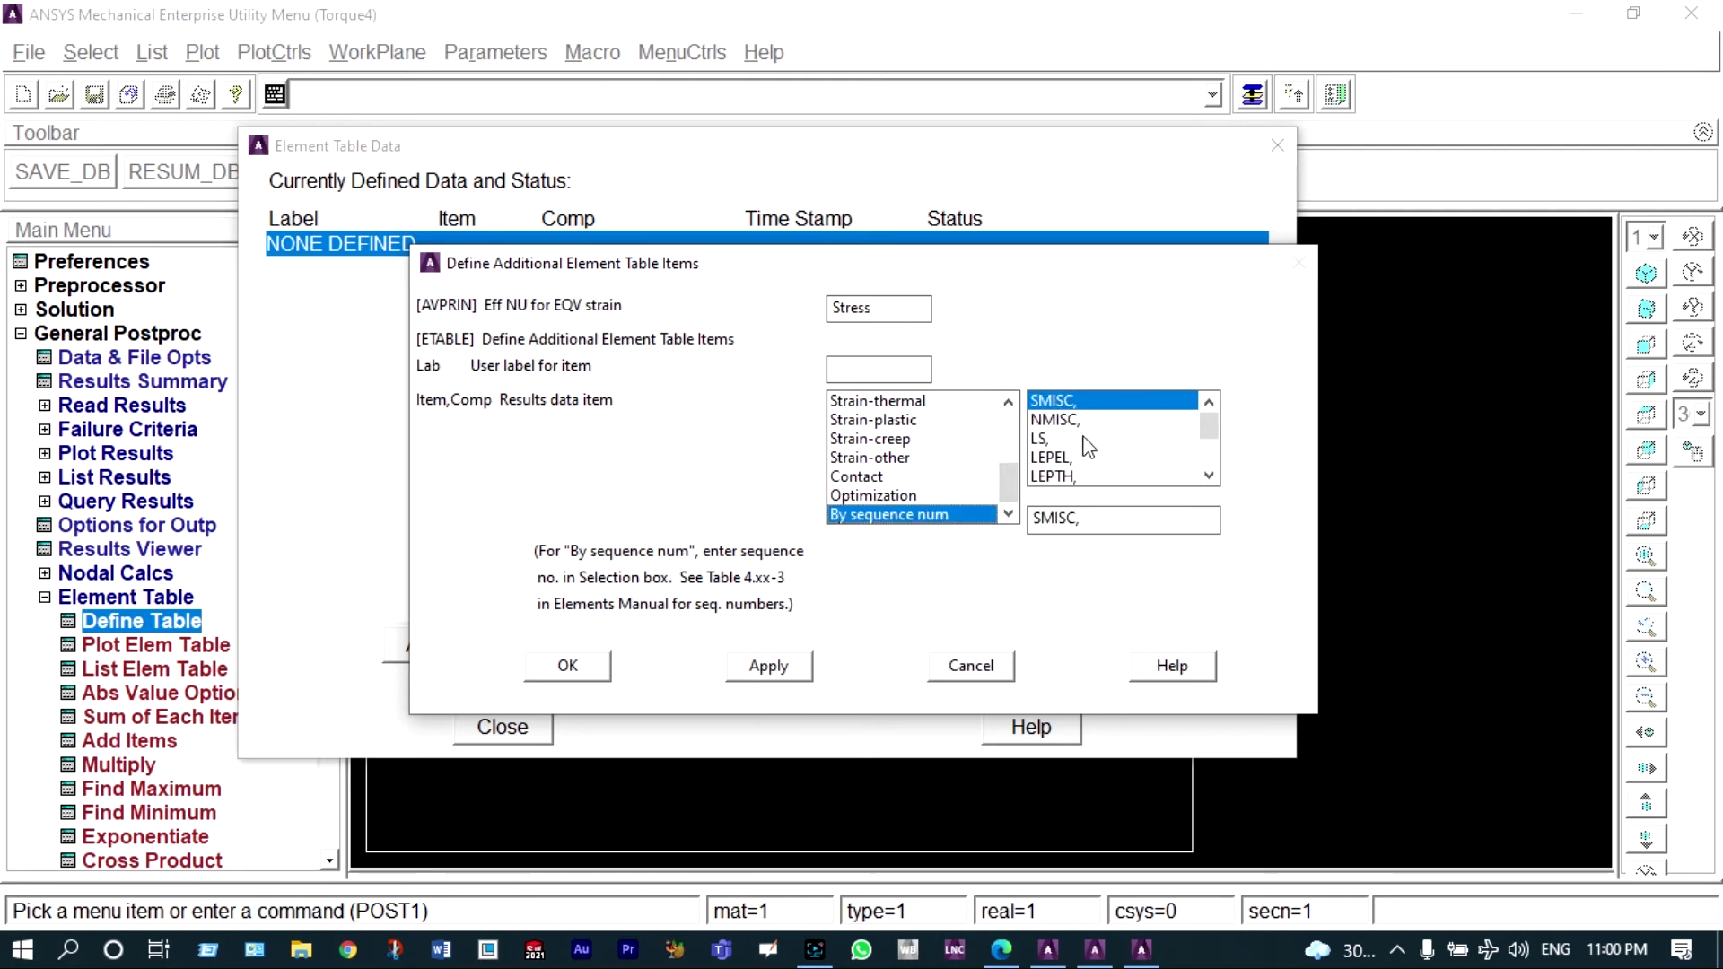
pyautogui.click(1050, 439)
pyautogui.click(1065, 517)
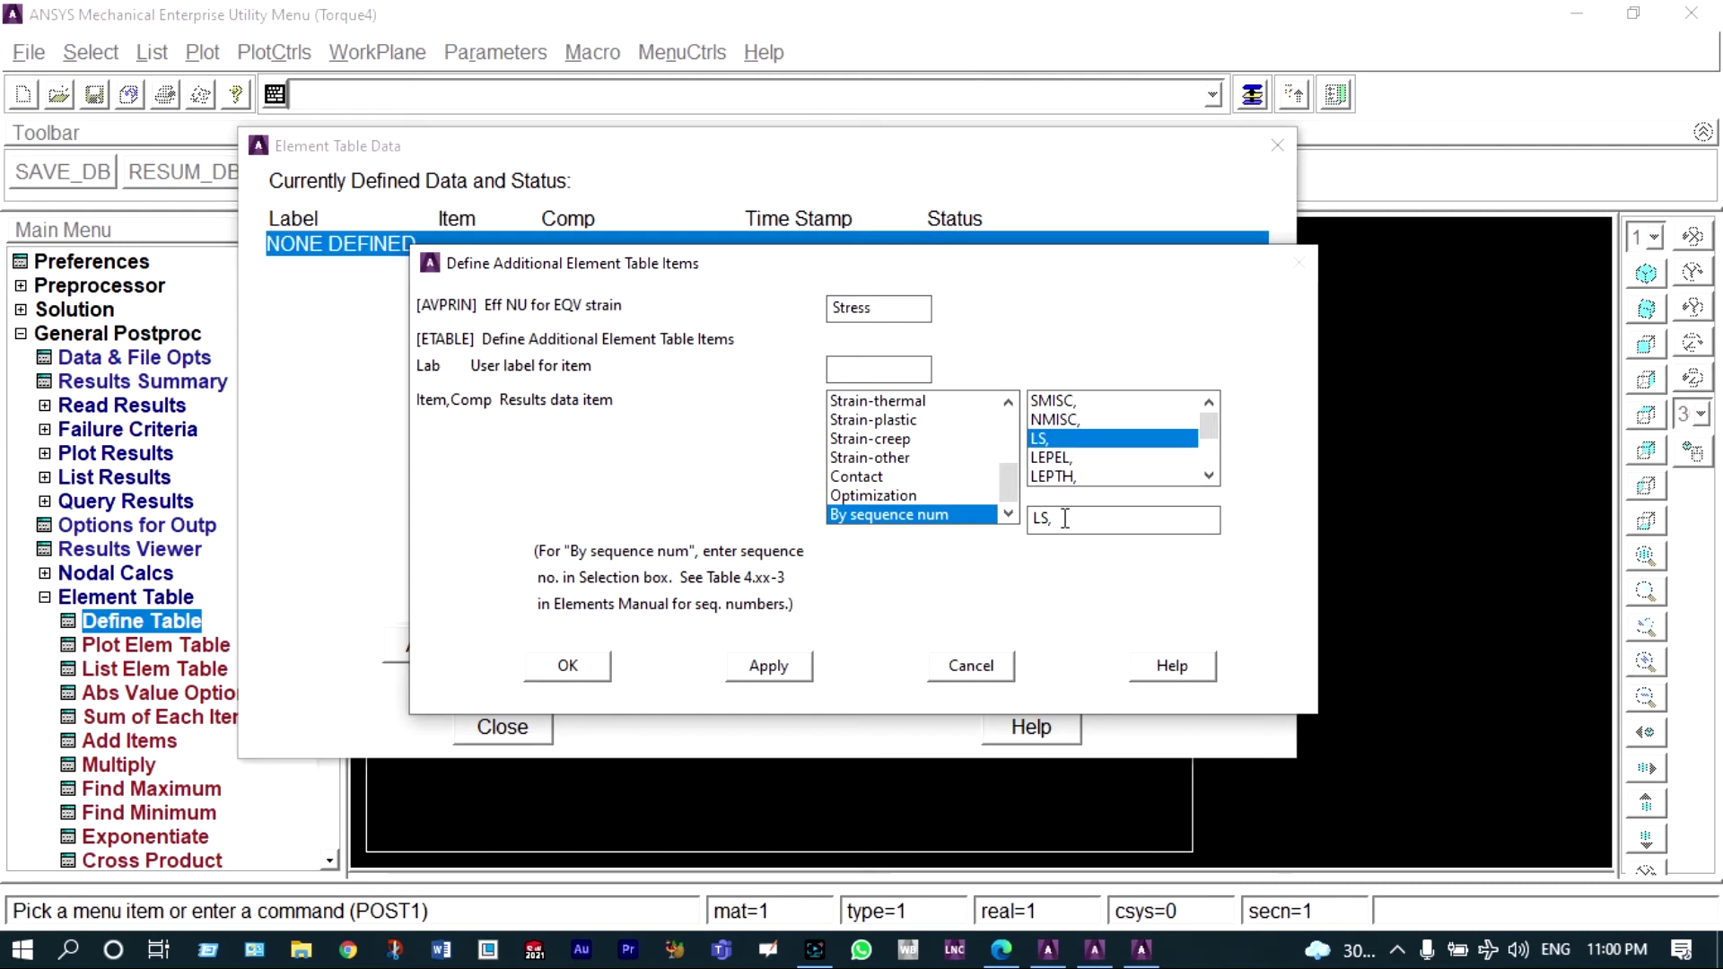
pyautogui.write('1')
pyautogui.click(780, 665)
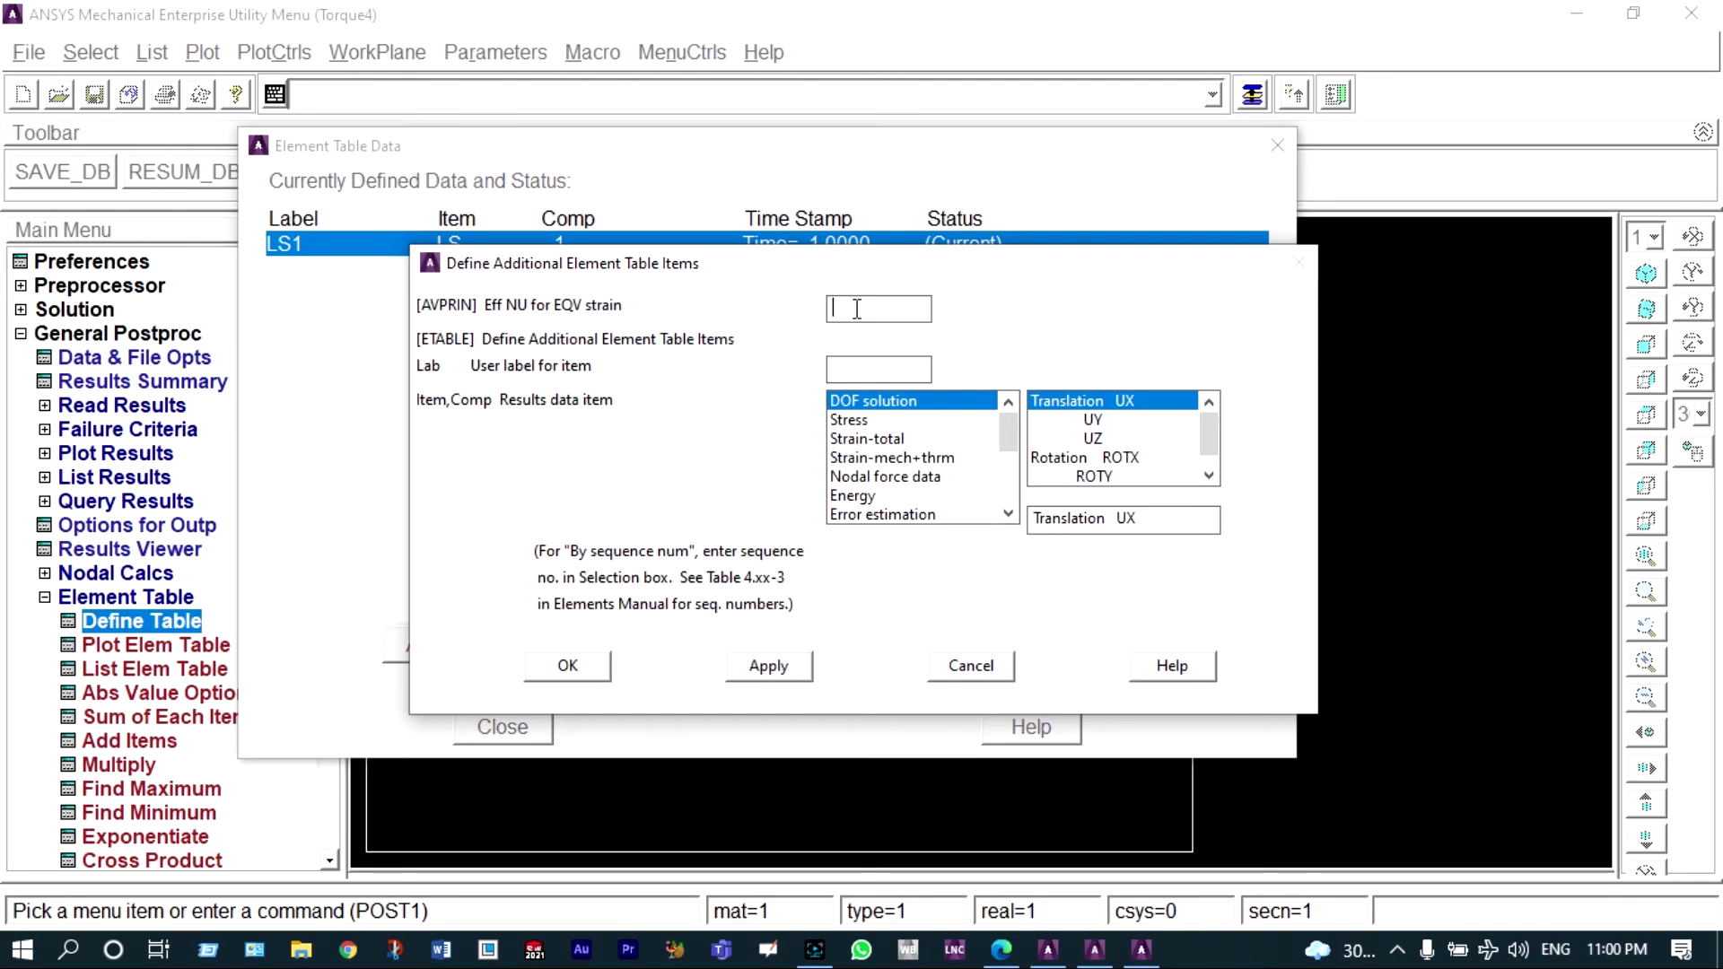
# Add element table item SMIS1 by sequence number SMISC, 1, then close the table dialog.
pyautogui.write('Force')
pyautogui.moveTo(1010, 417); pyautogui.dragTo(1007, 504)
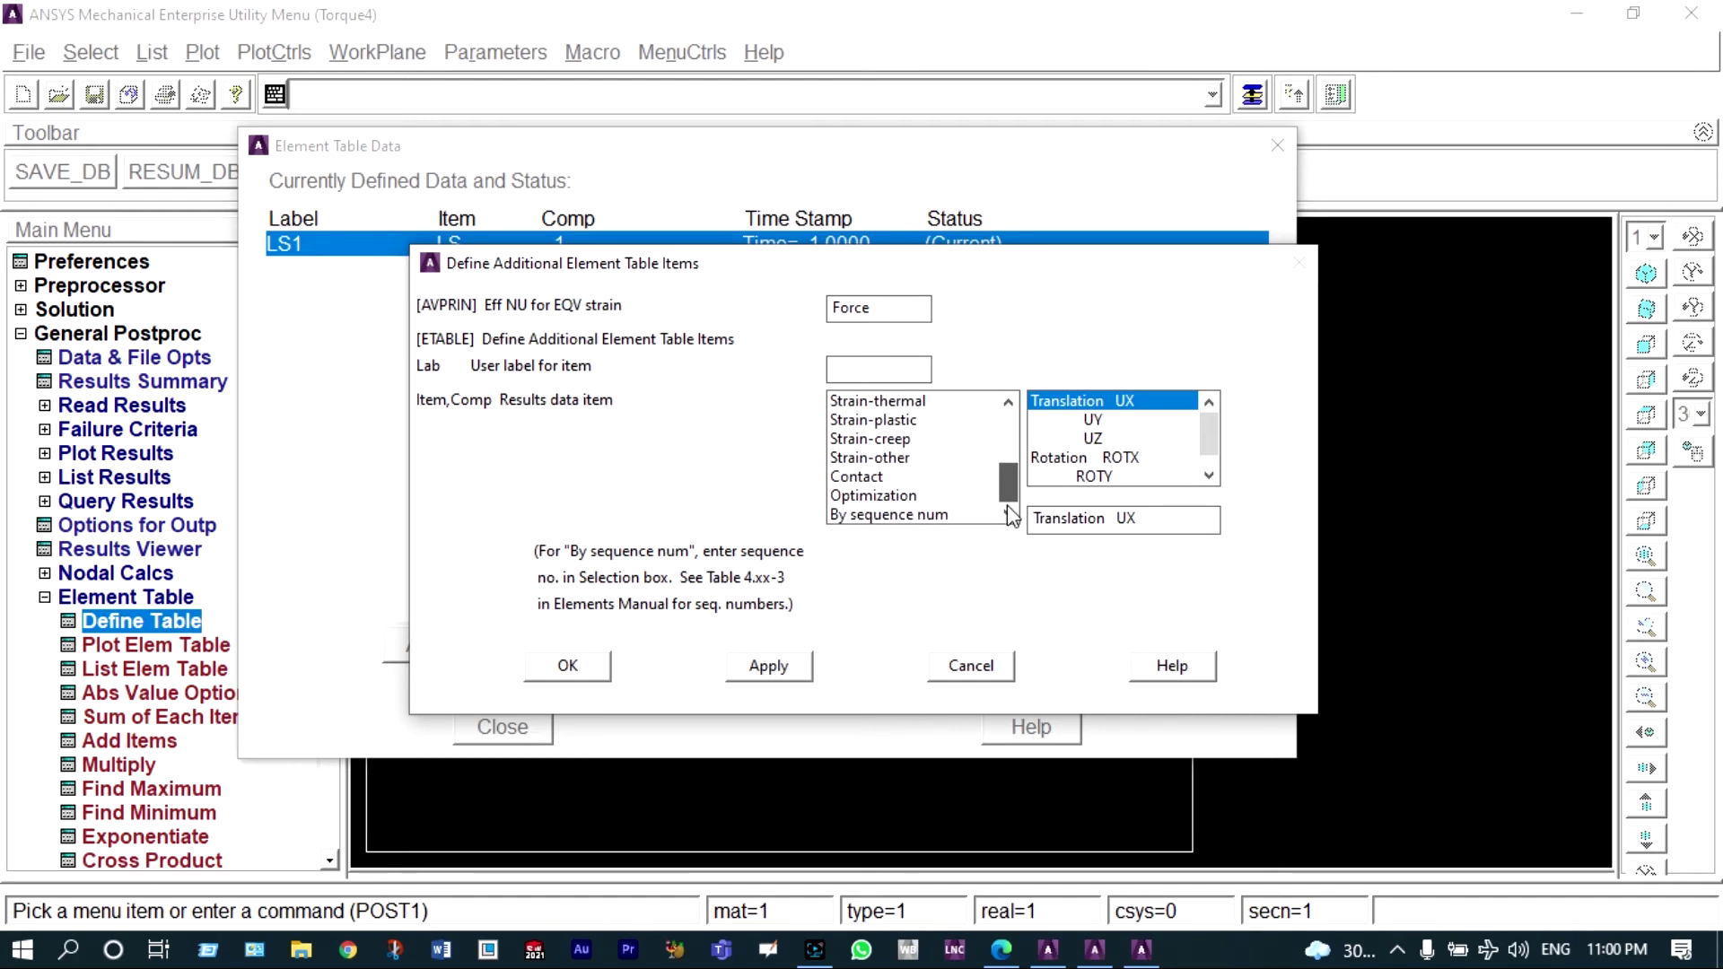
pyautogui.click(987, 514)
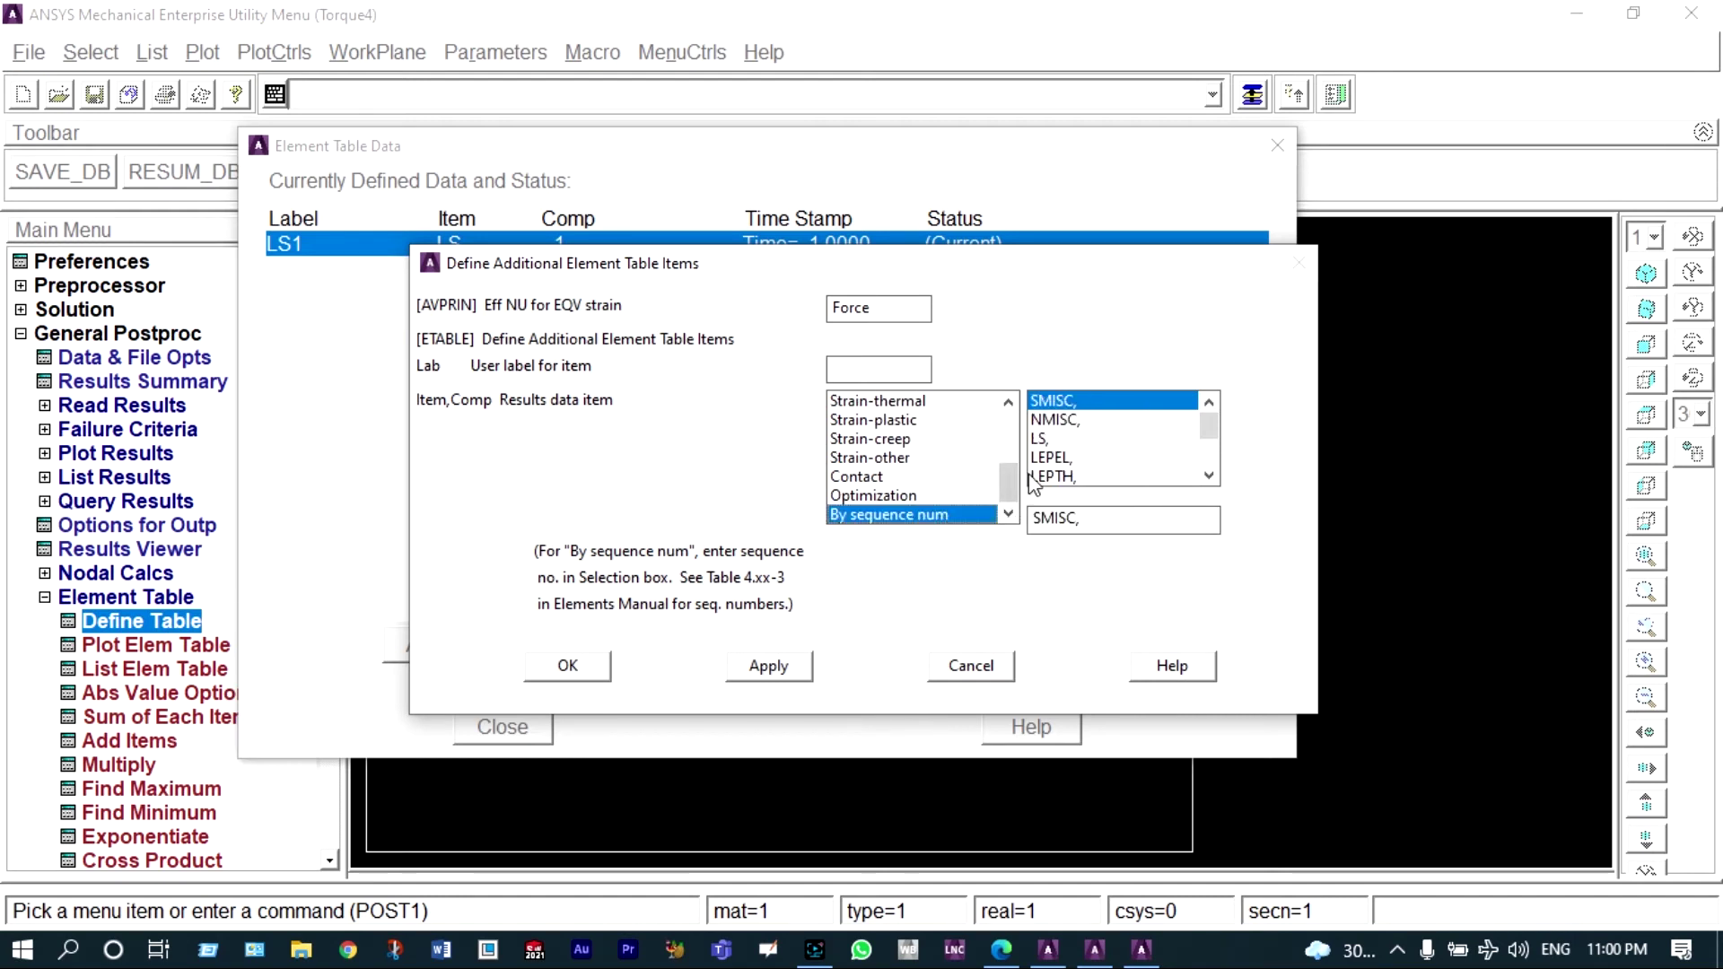
pyautogui.click(1086, 518)
pyautogui.write('1')
pyautogui.click(578, 665)
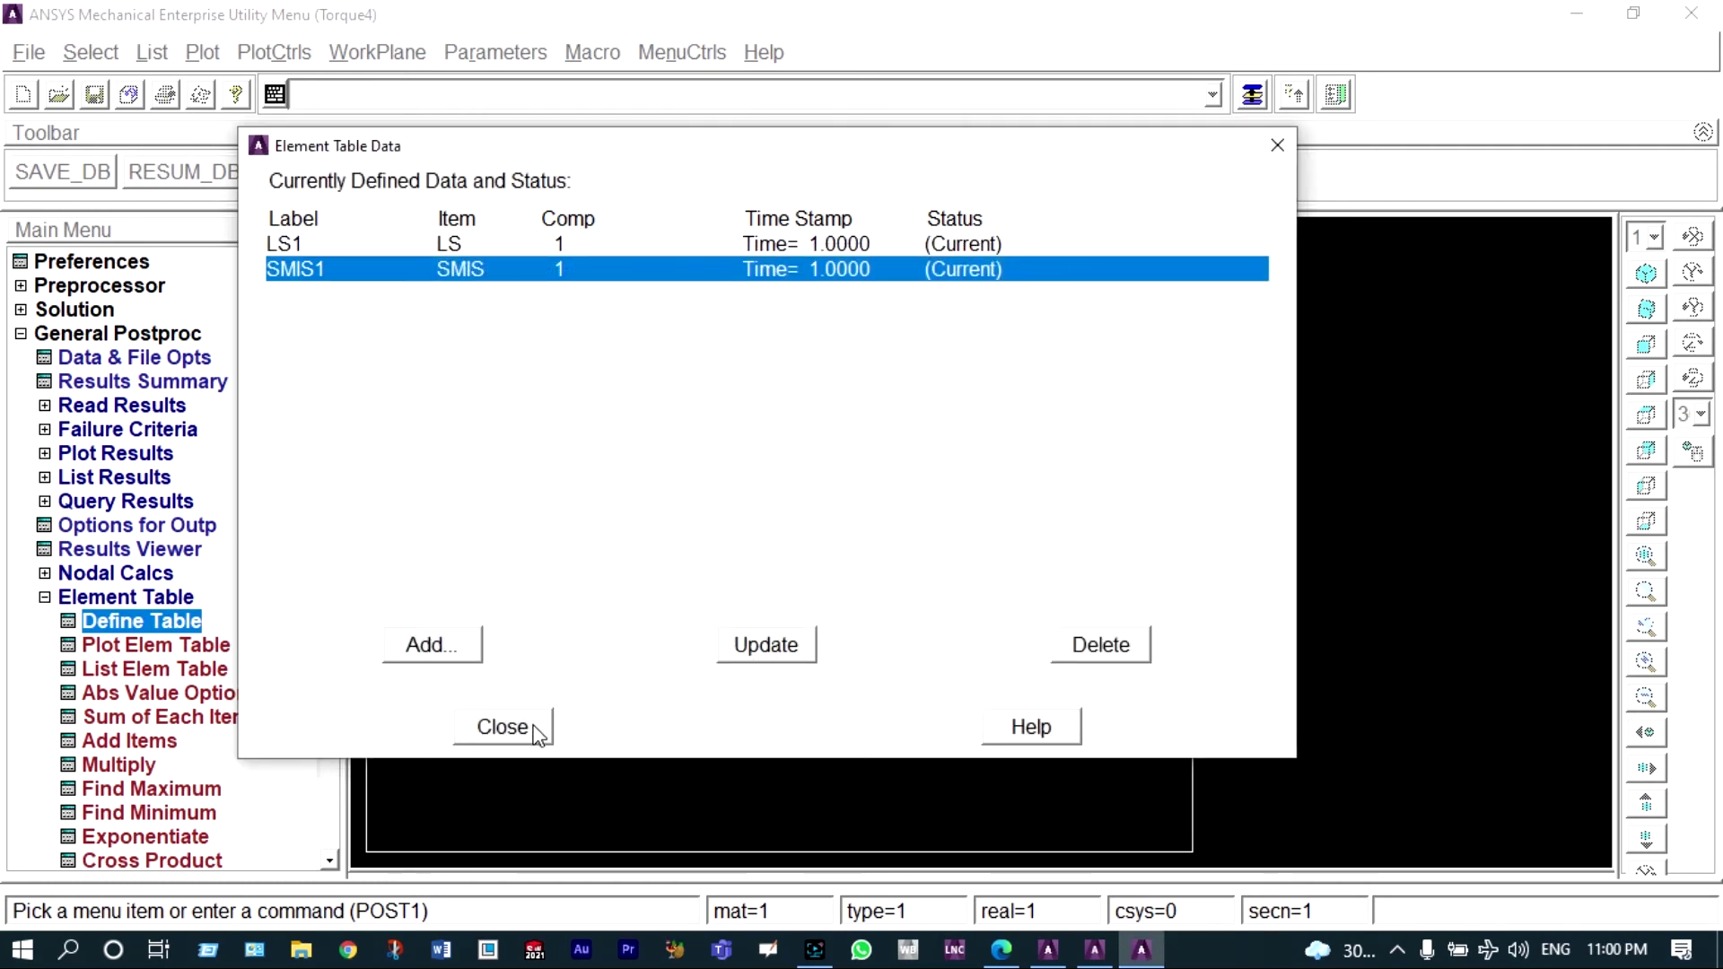
pyautogui.click(754, 652)
pyautogui.click(543, 729)
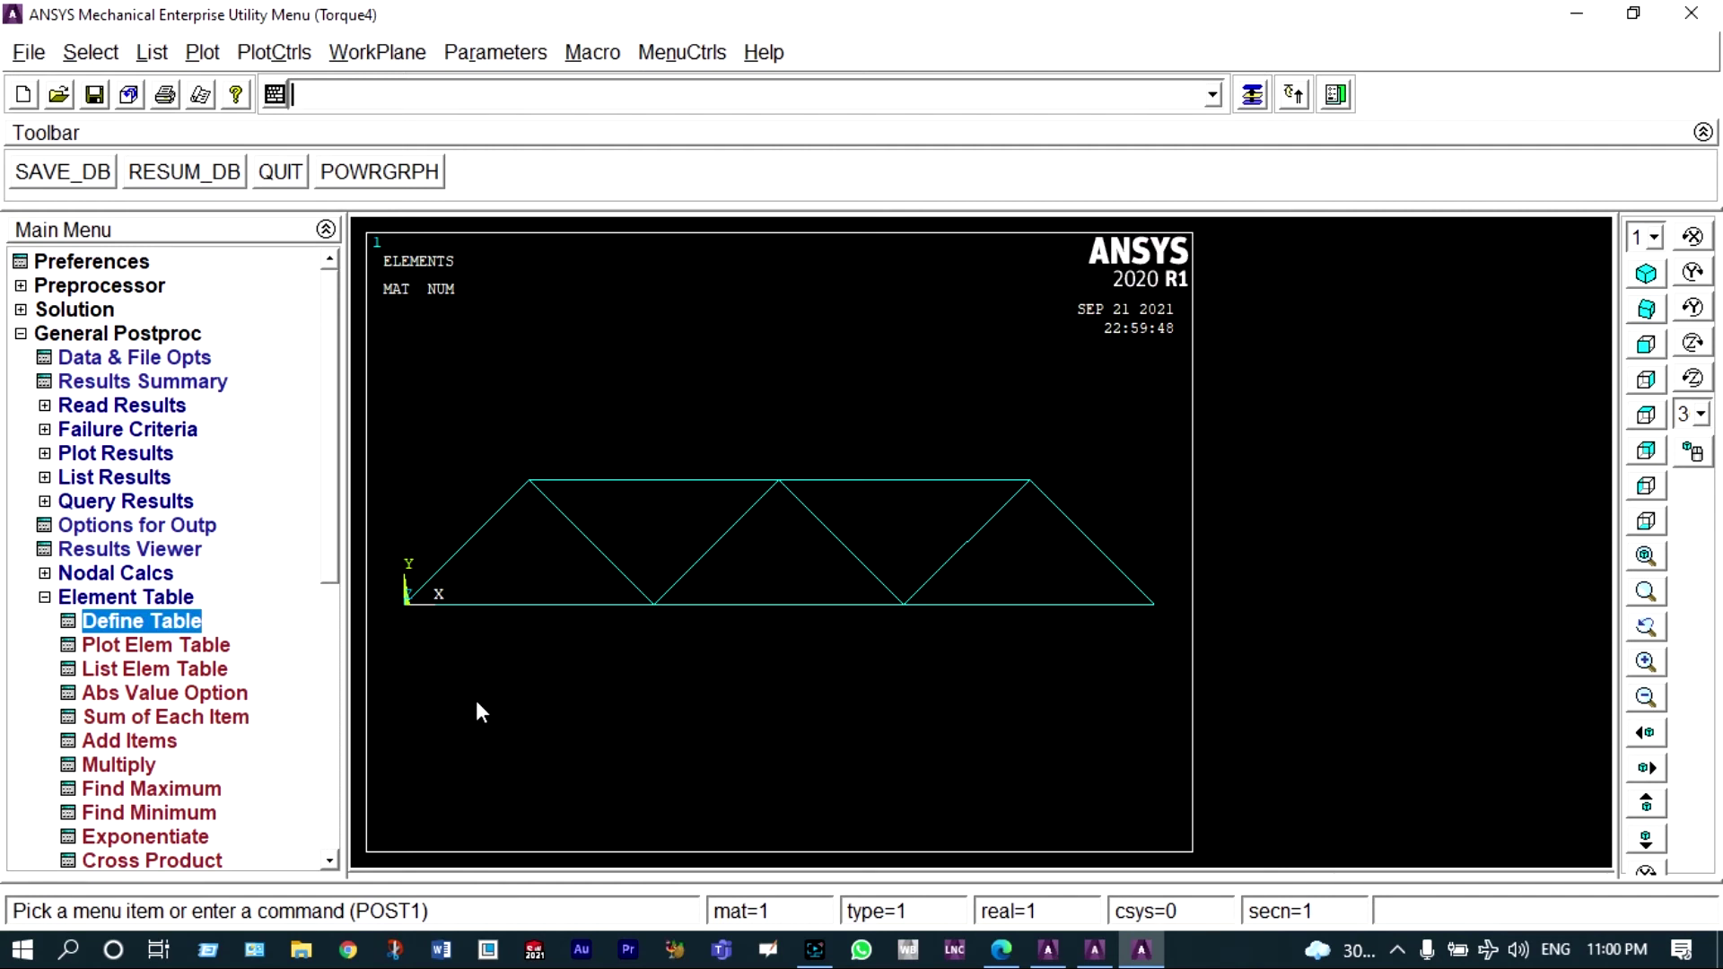
# Contour the truss by element table item LS1.
pyautogui.click(185, 644)
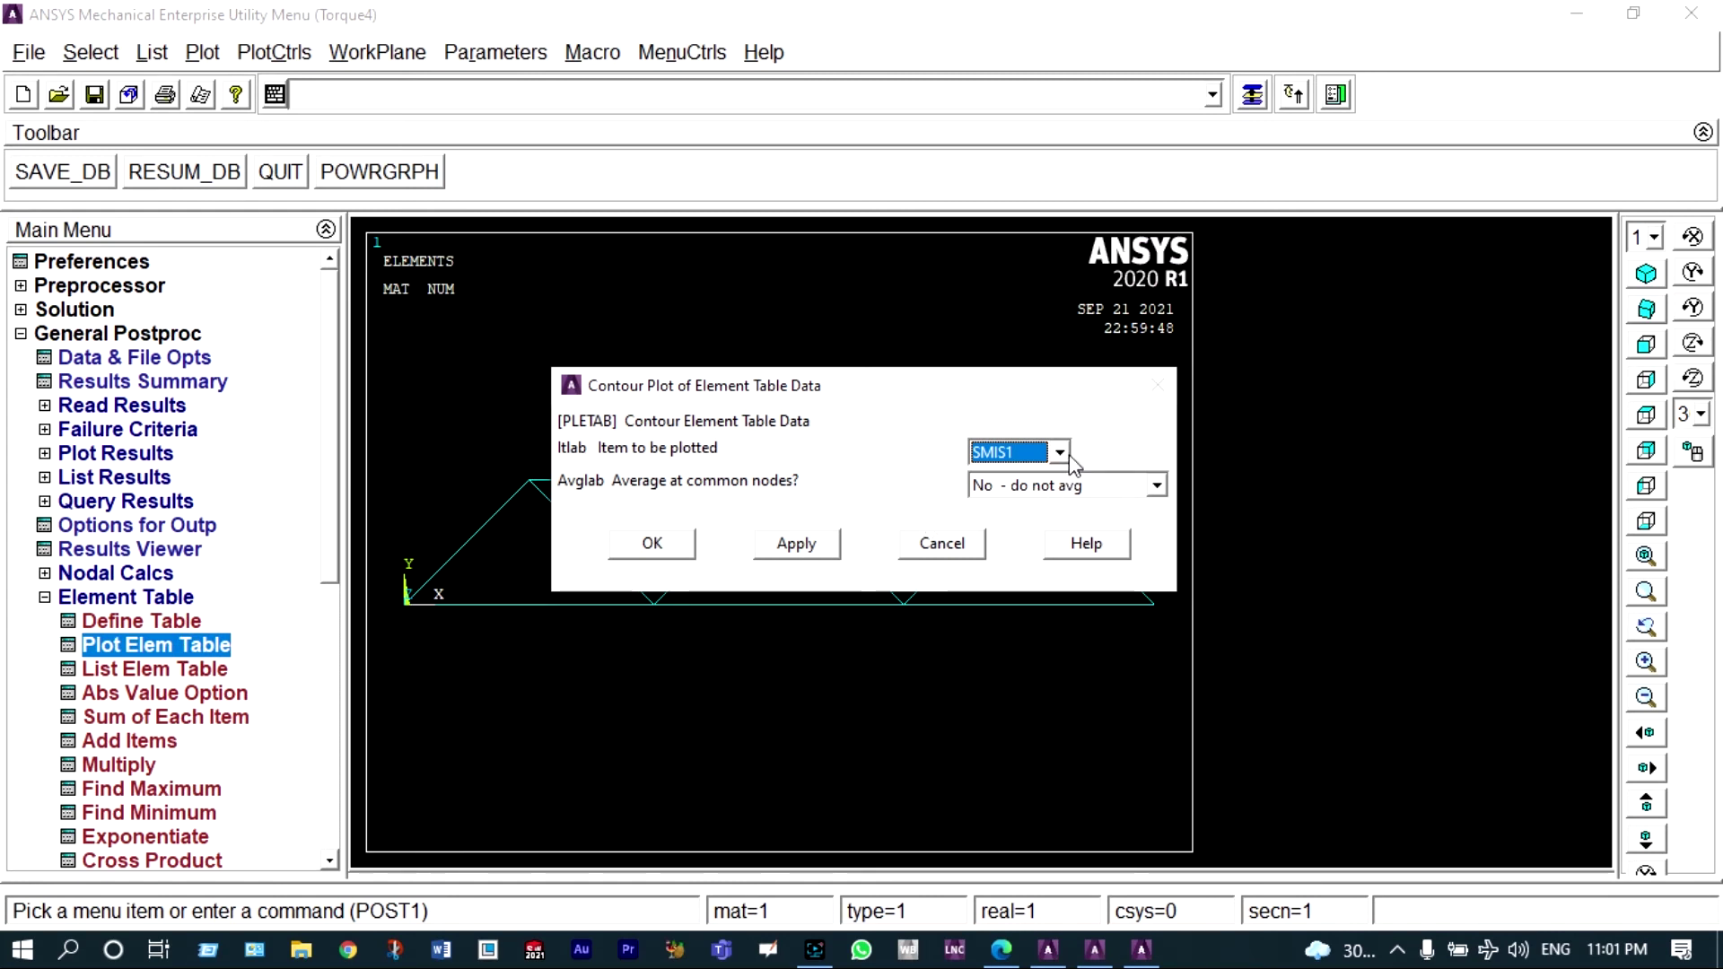
pyautogui.click(1060, 452)
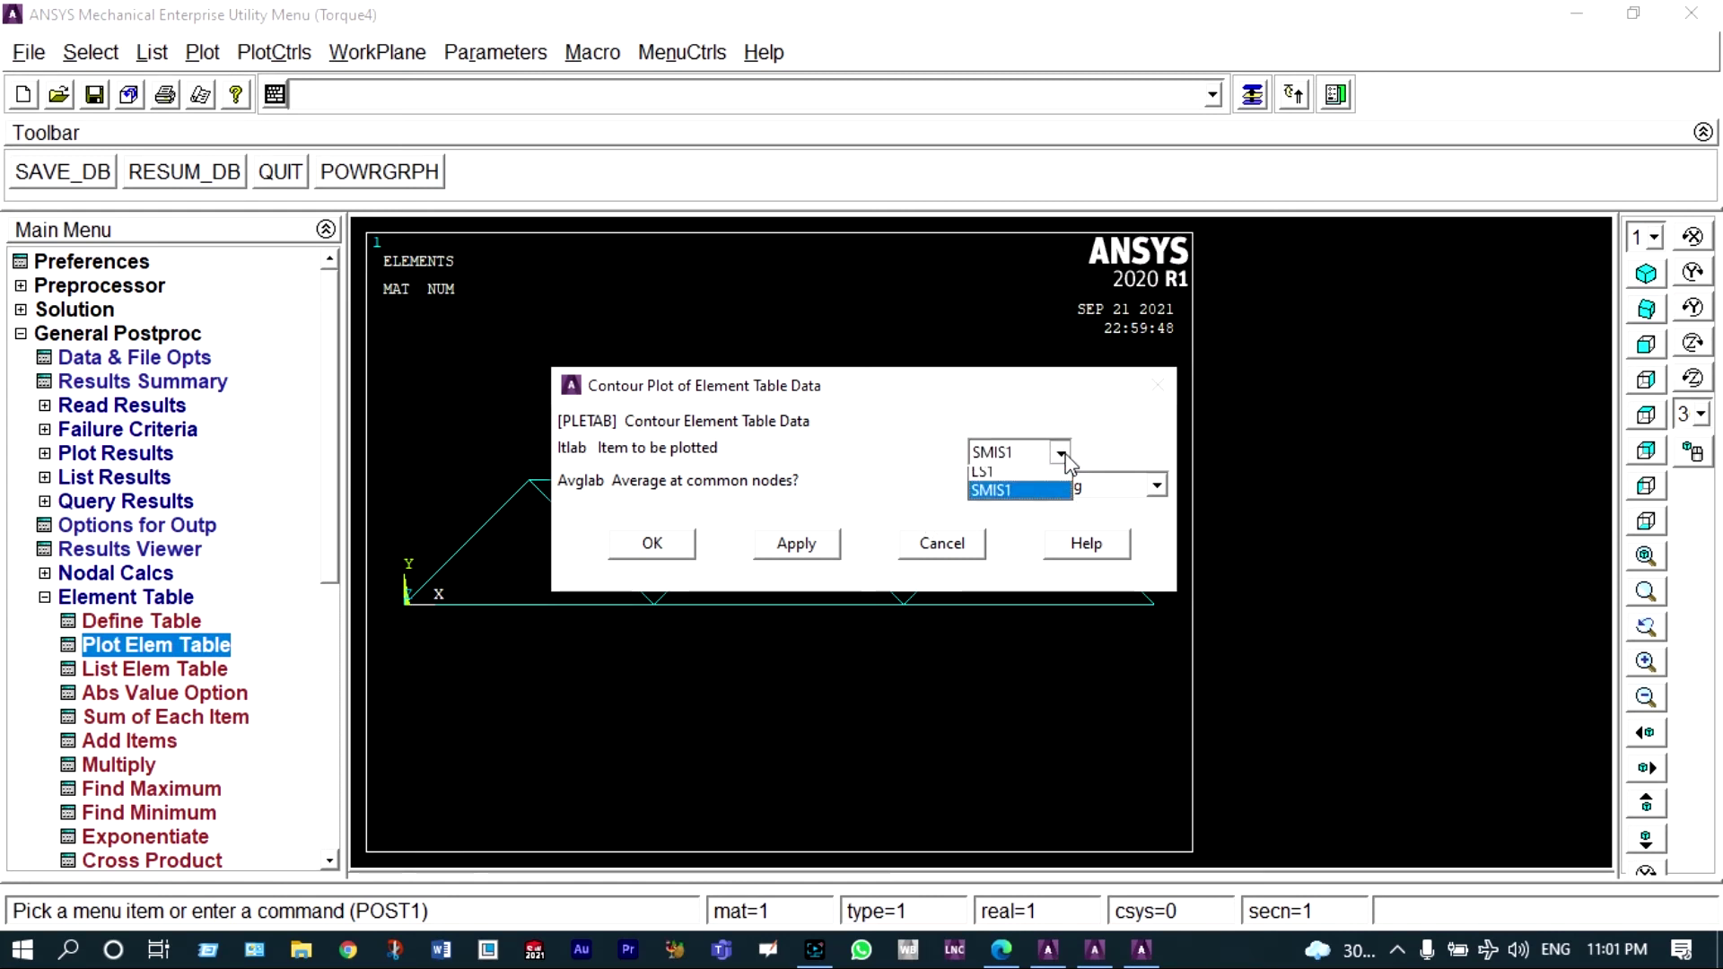
pyautogui.click(1003, 478)
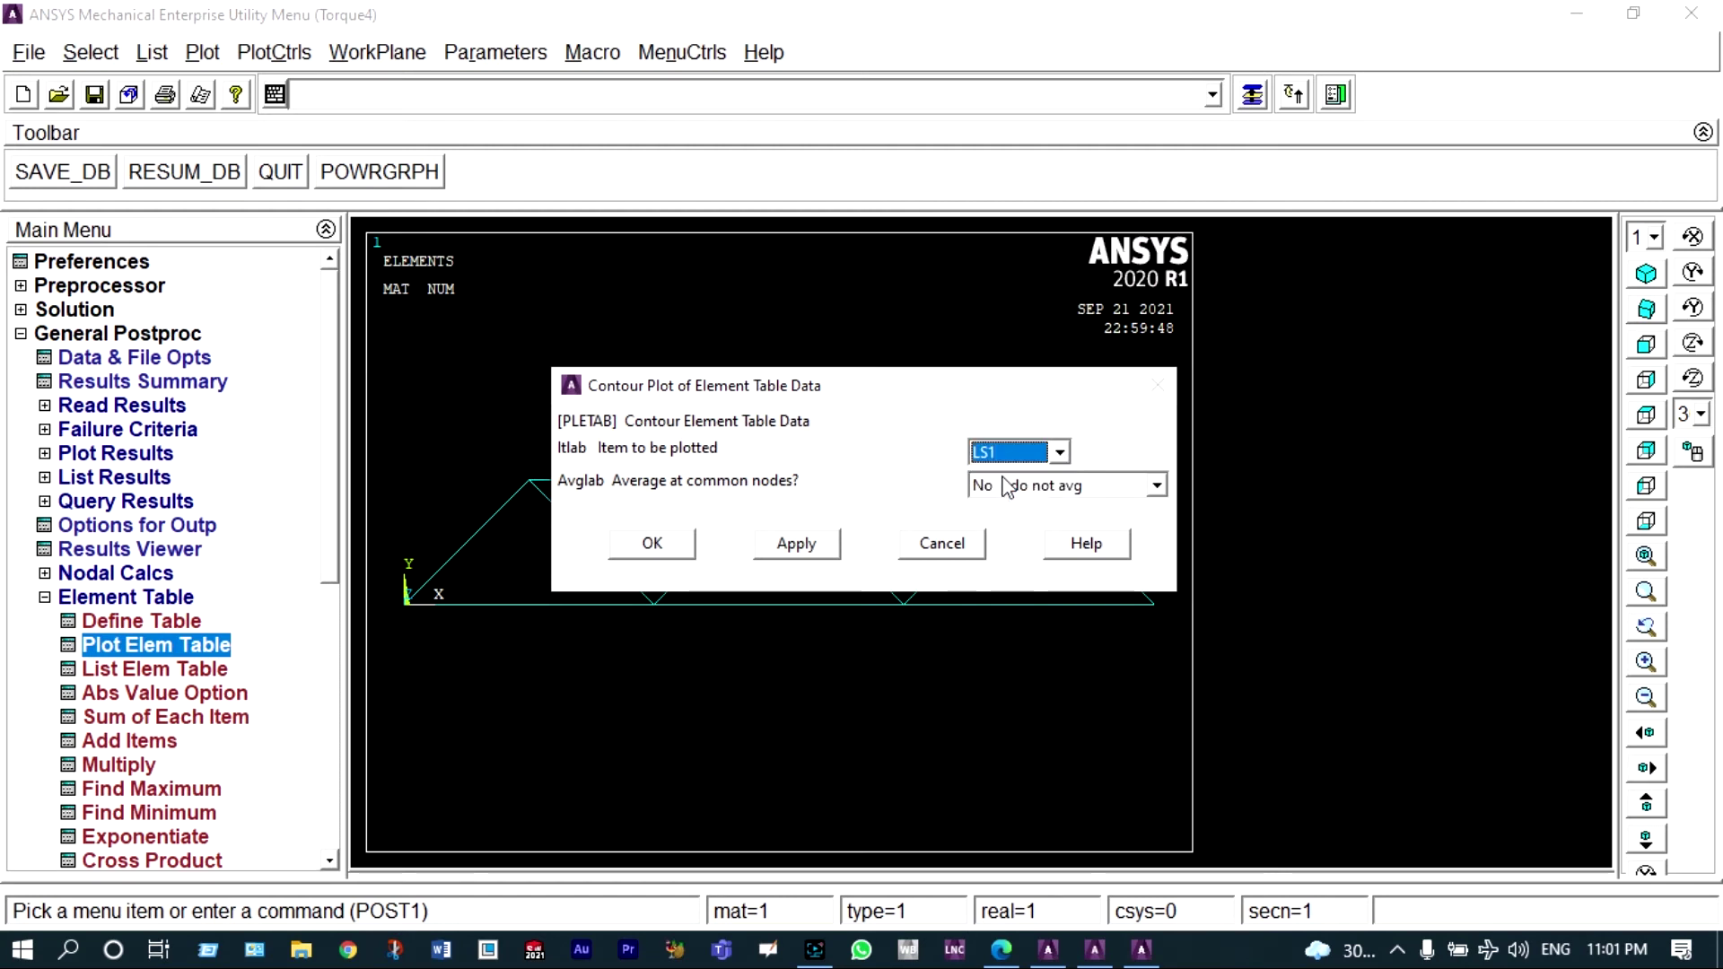
pyautogui.click(653, 543)
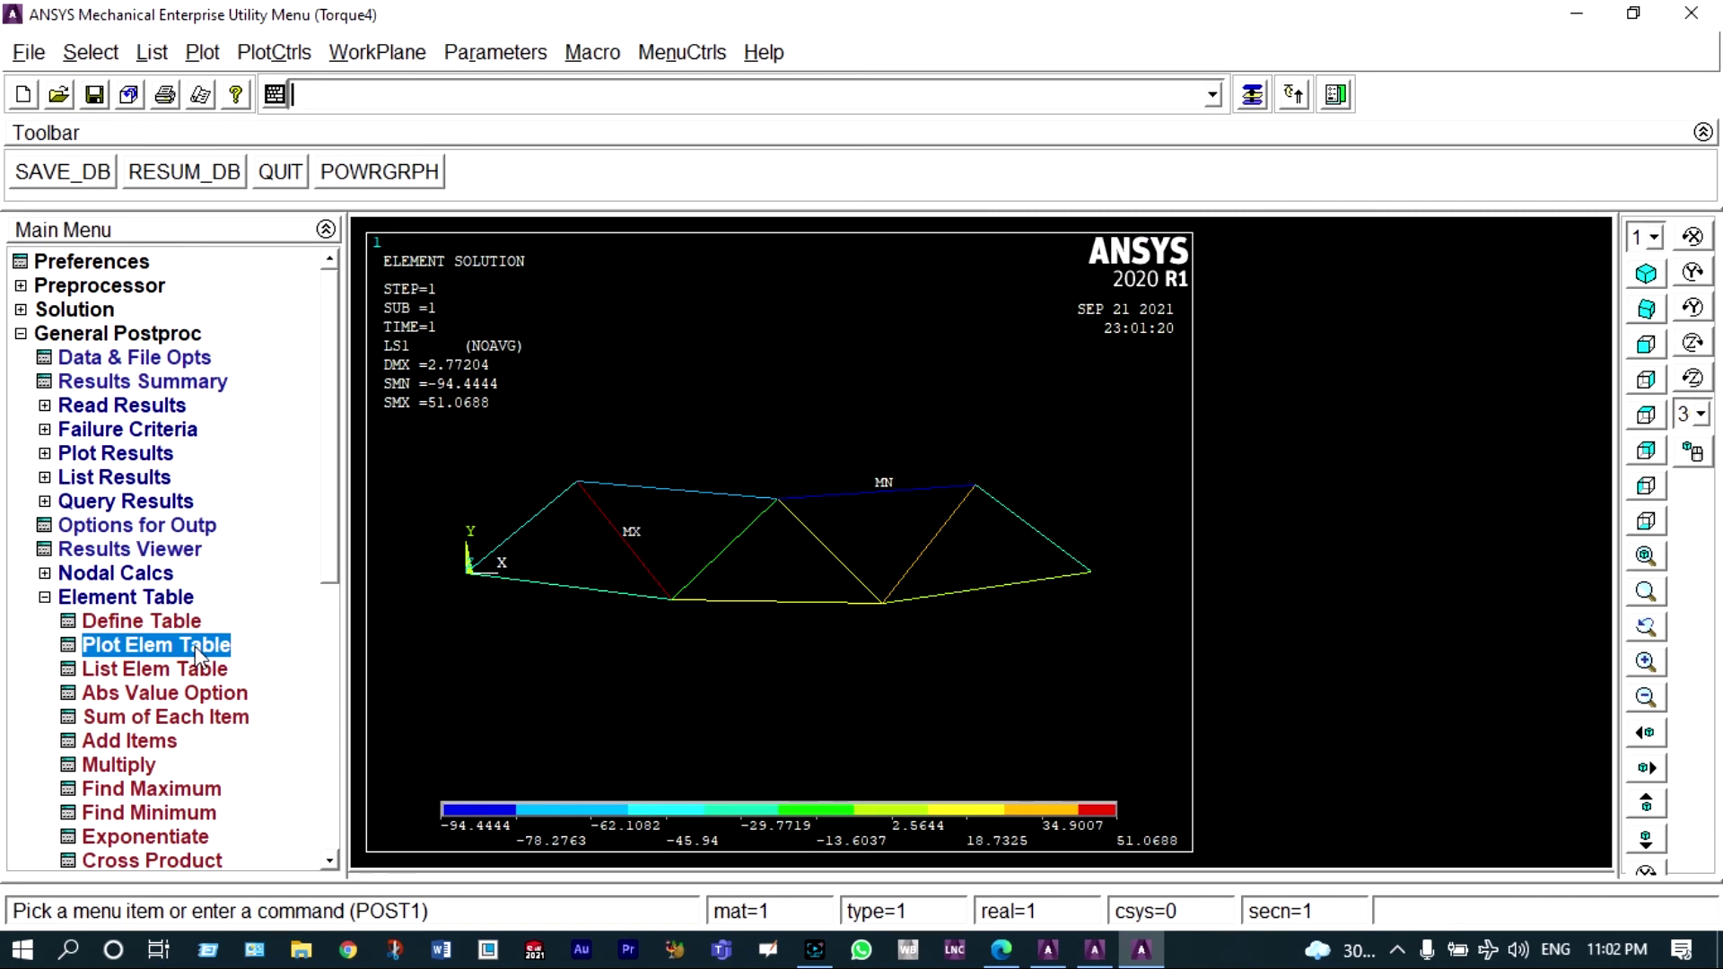
# Contour the truss by SMIS1, ranging -11333.3 to 6128.26.
pyautogui.click(196, 649)
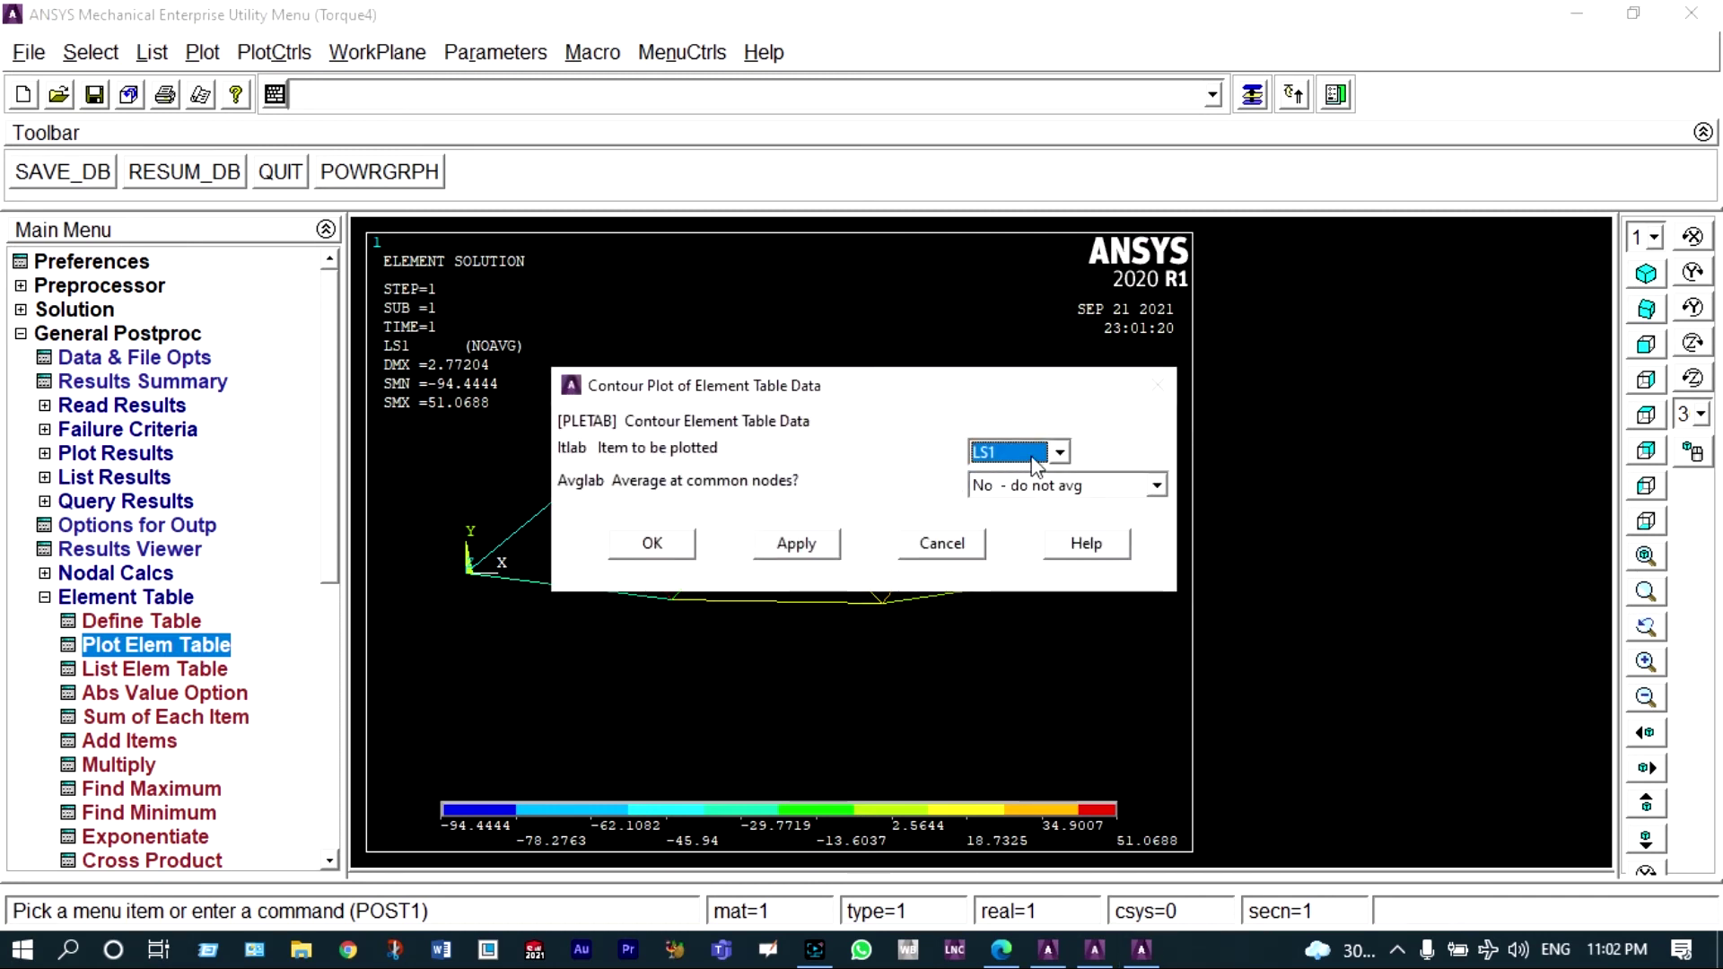
pyautogui.click(1057, 453)
pyautogui.click(1006, 493)
pyautogui.click(653, 543)
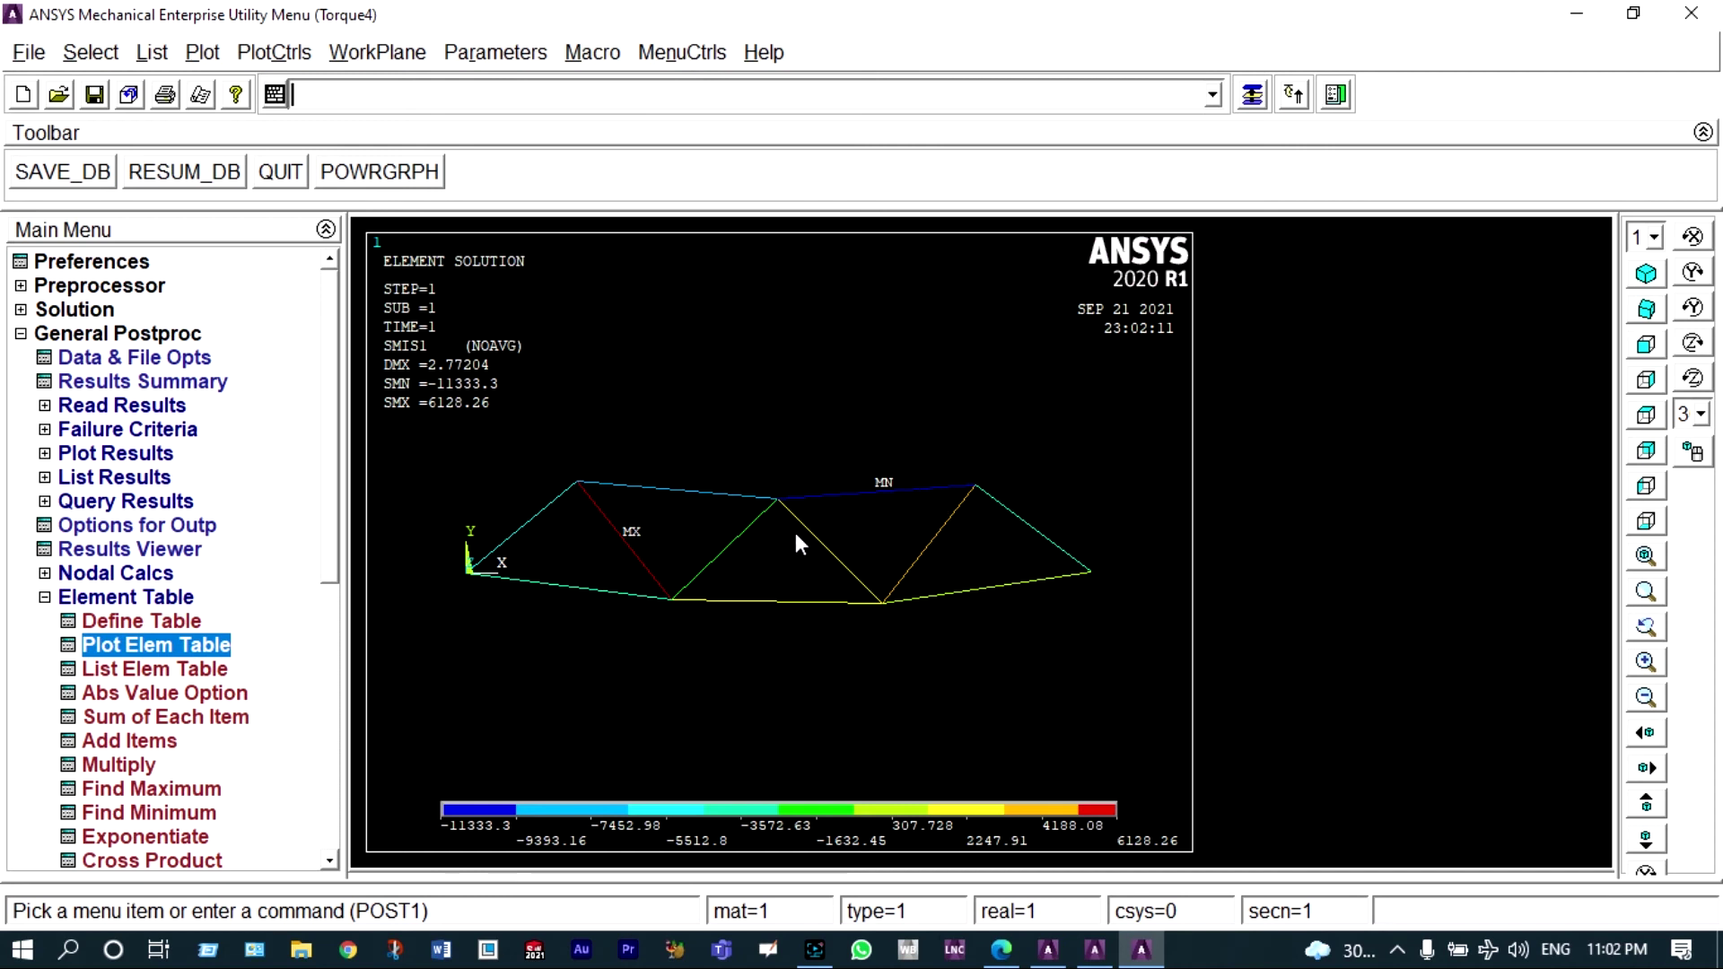
pyautogui.click(212, 671)
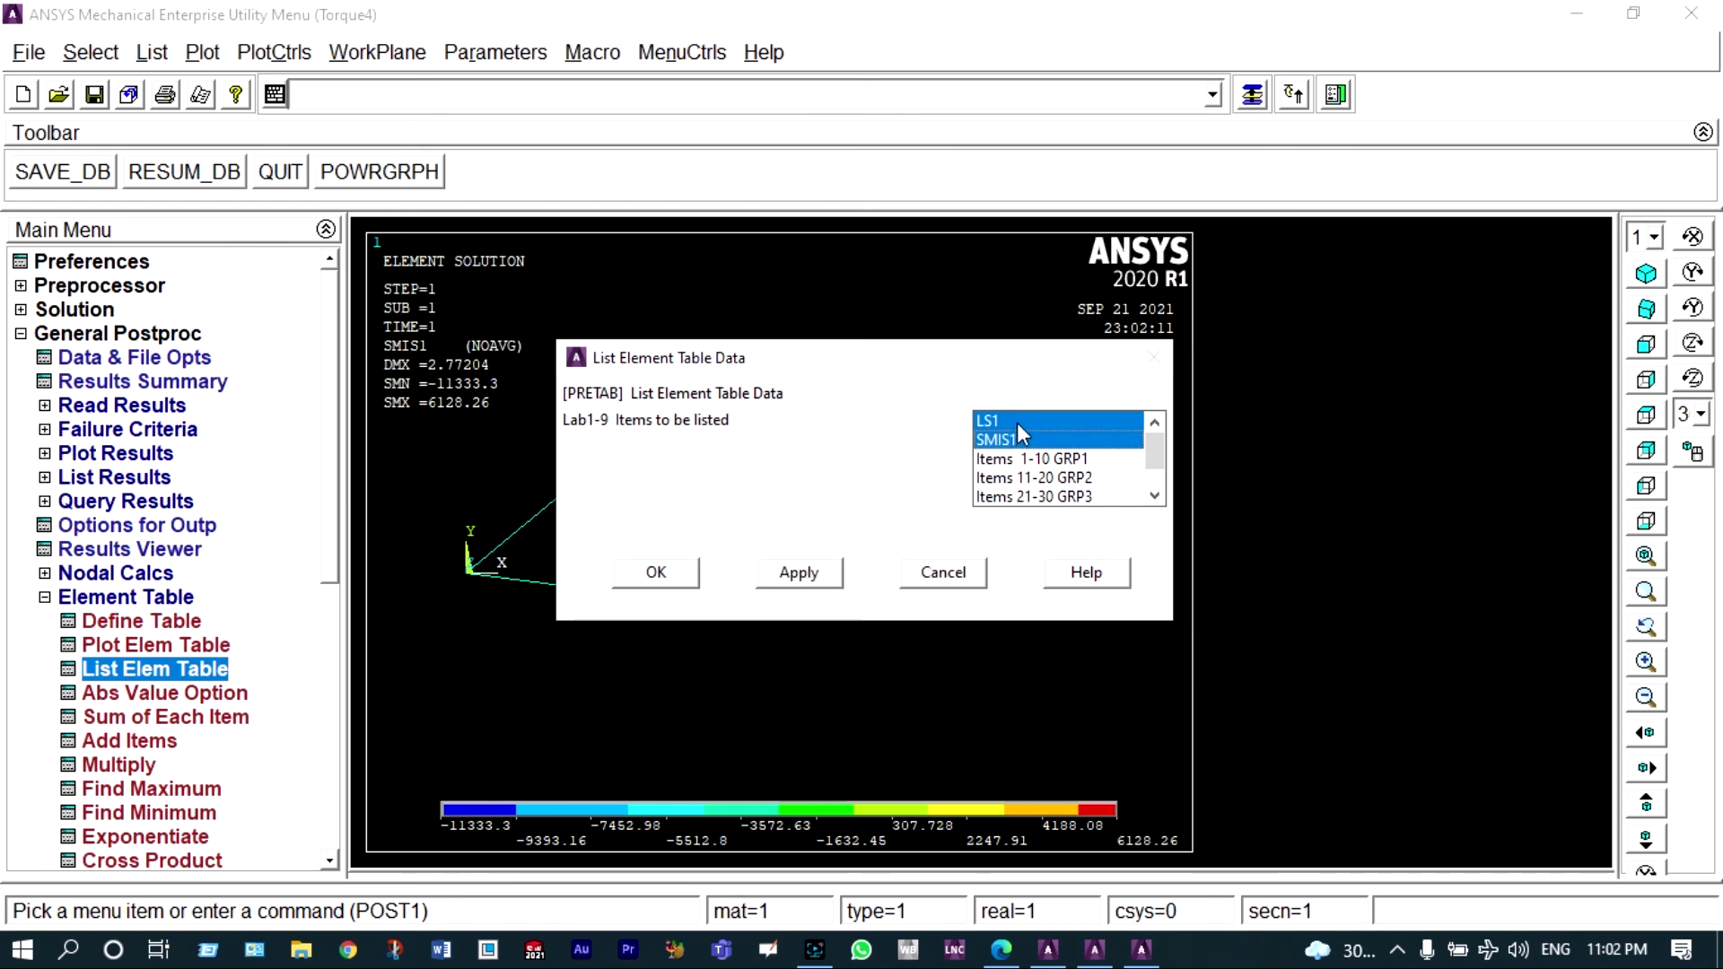
# List LS1 and SMIS1 for all 11 elements, scroll through, and close the PRETAB listing.
pyautogui.click(671, 576)
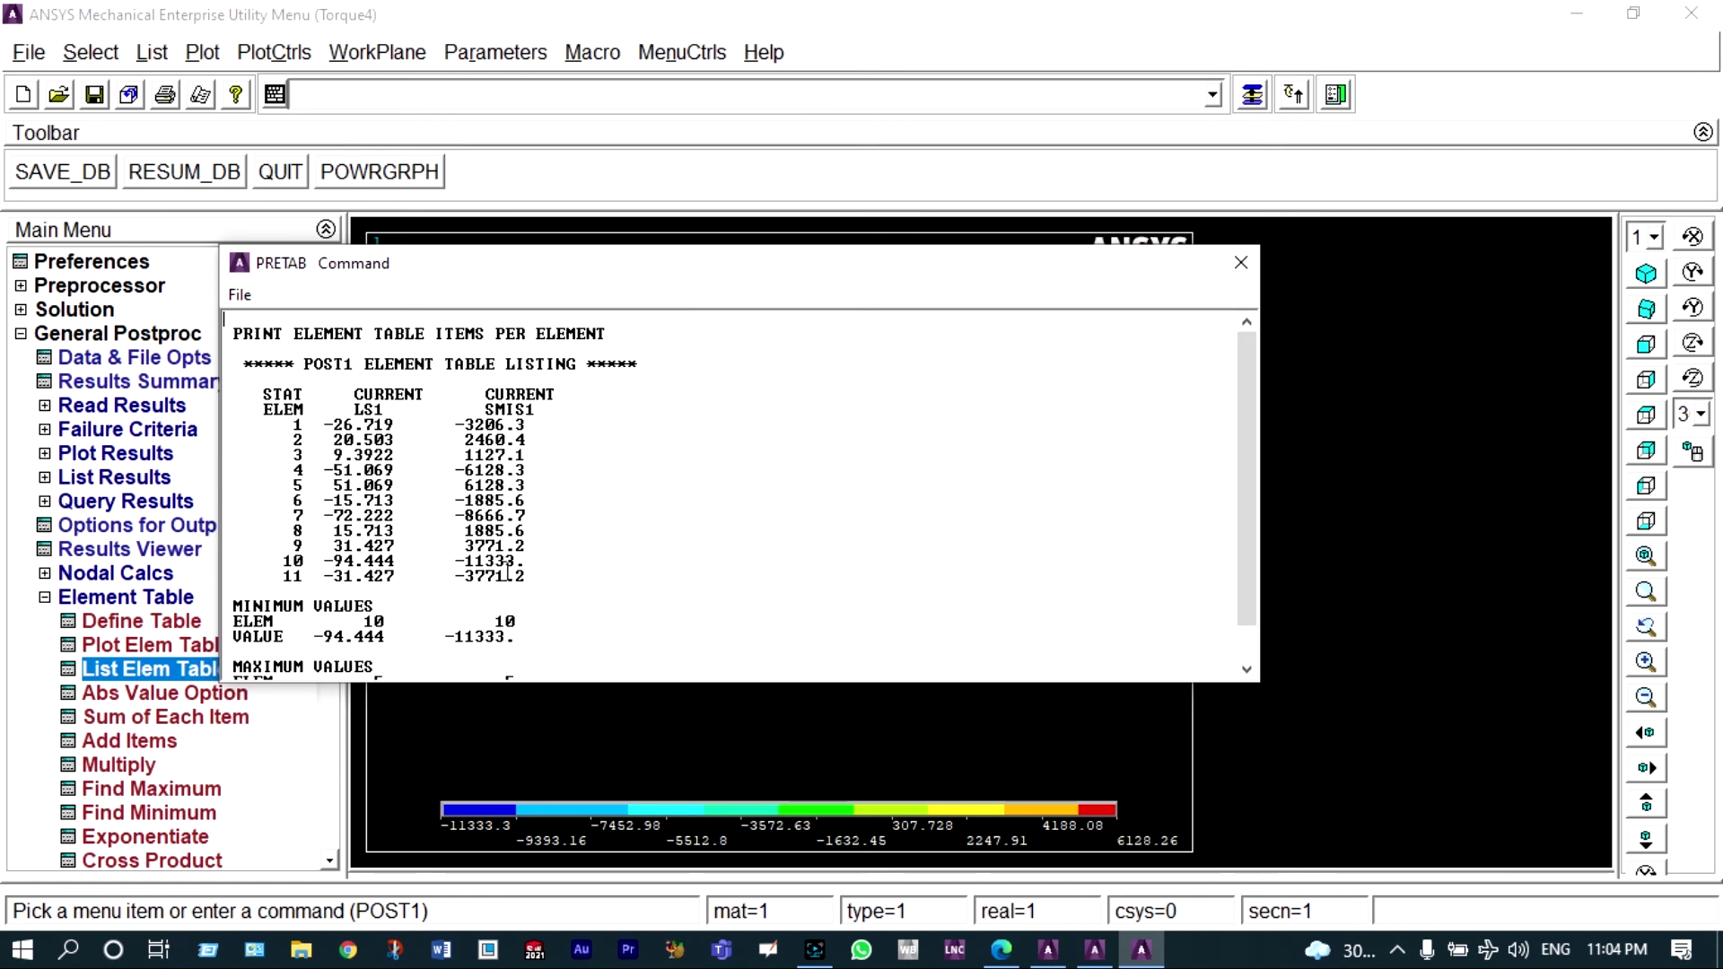
pyautogui.scroll(-1, 508, 572)
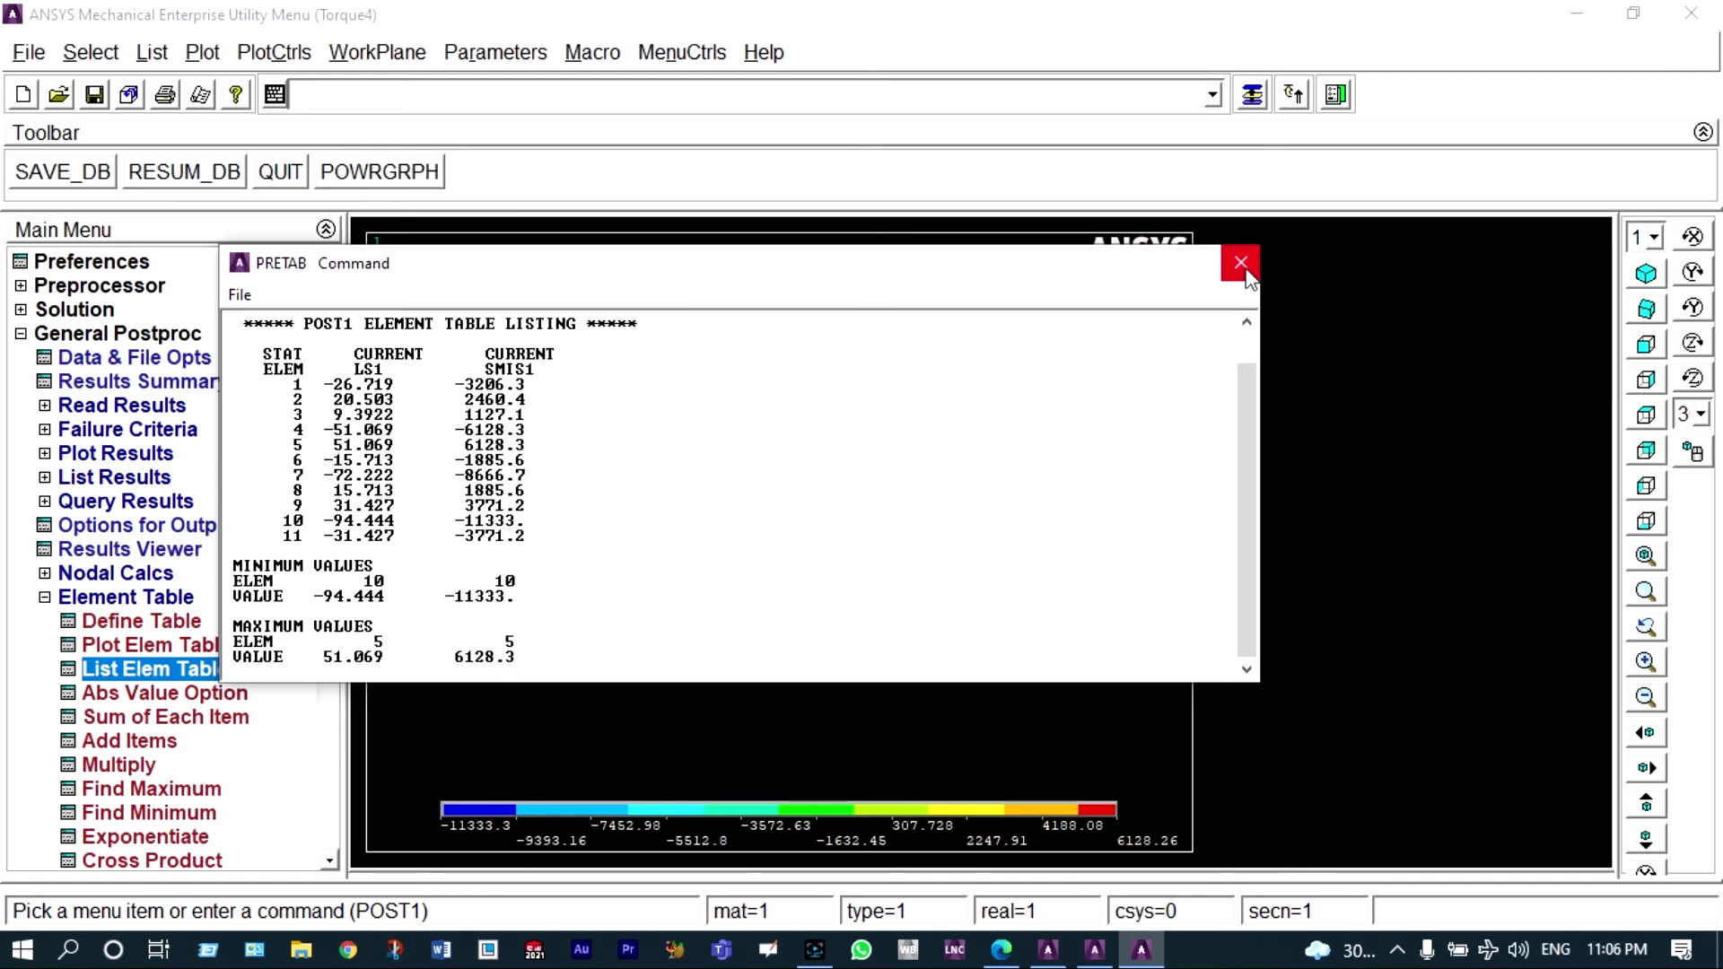
pyautogui.click(1244, 267)
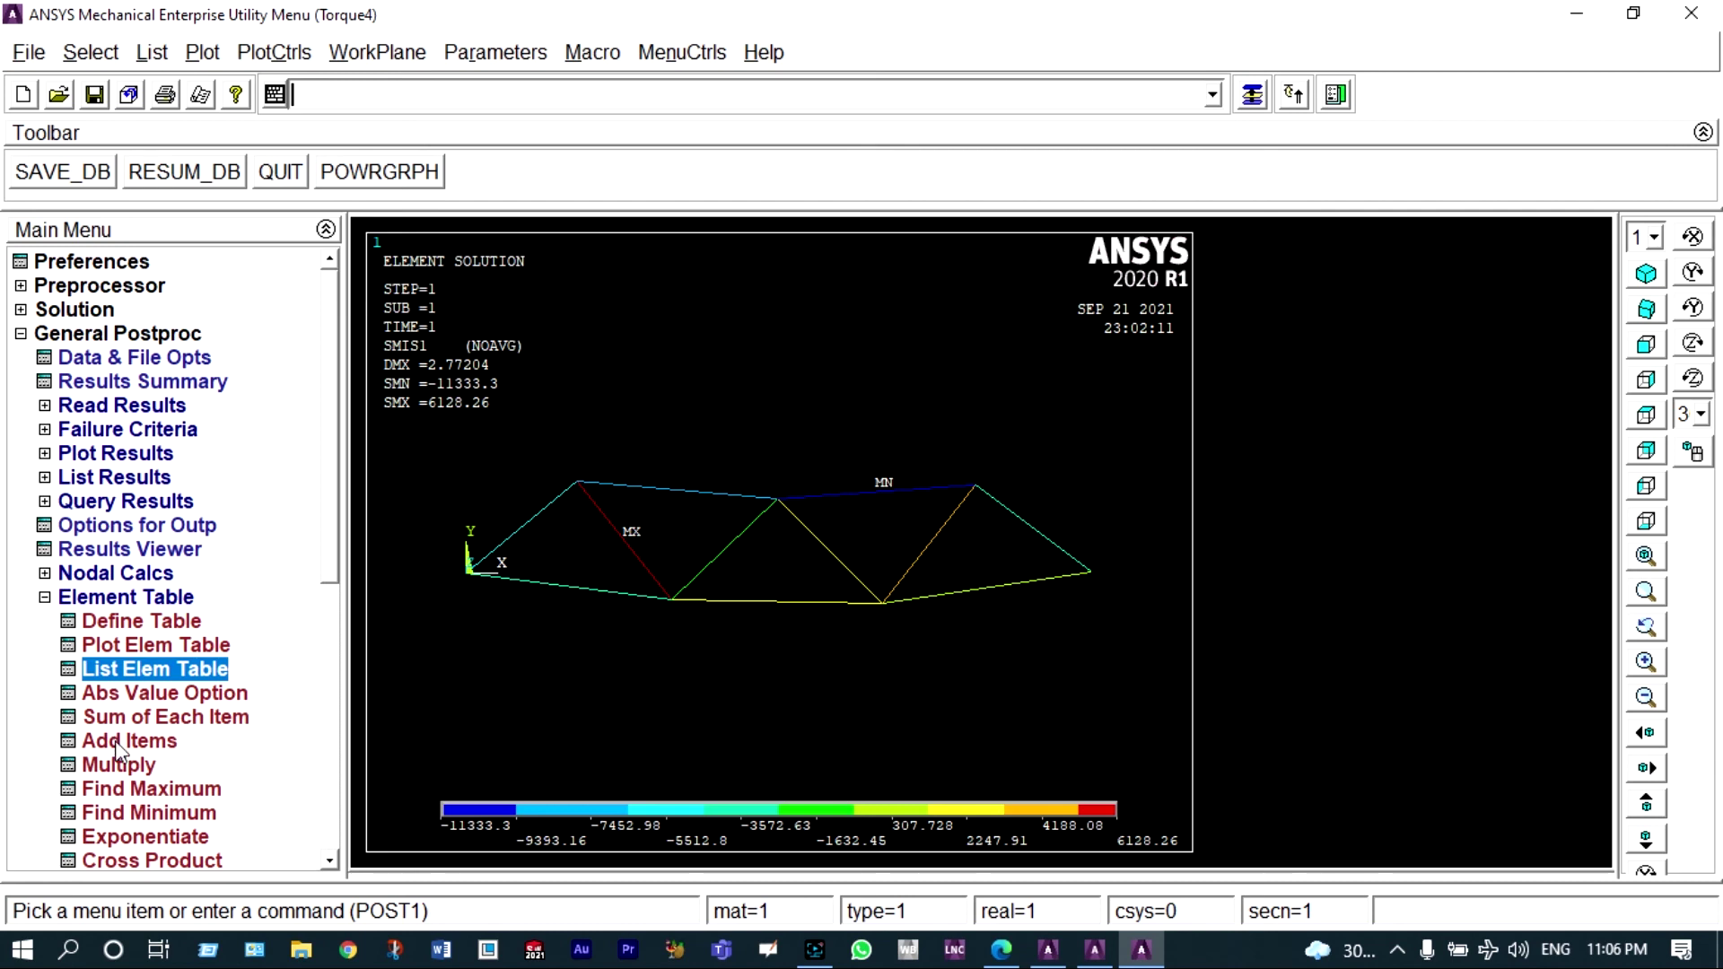
# List all reaction forces at nodes 1 and 4 (totals FX 6000, FY 7000) and close the listing.
pyautogui.click(114, 477)
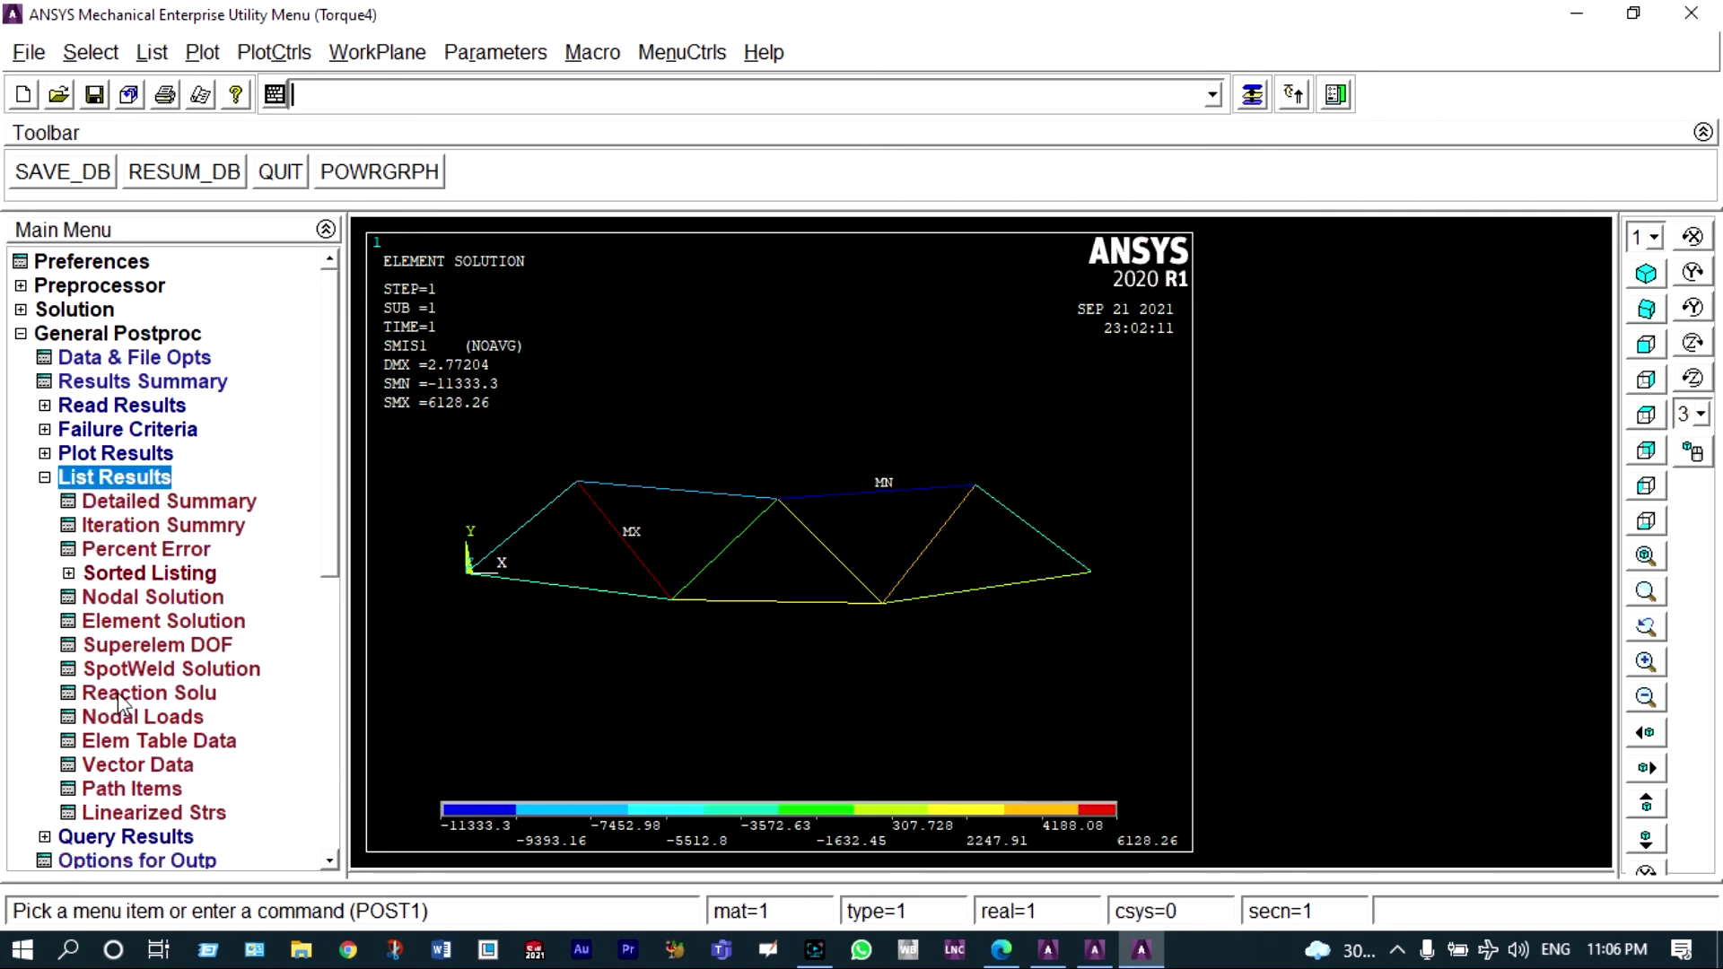
pyautogui.click(118, 693)
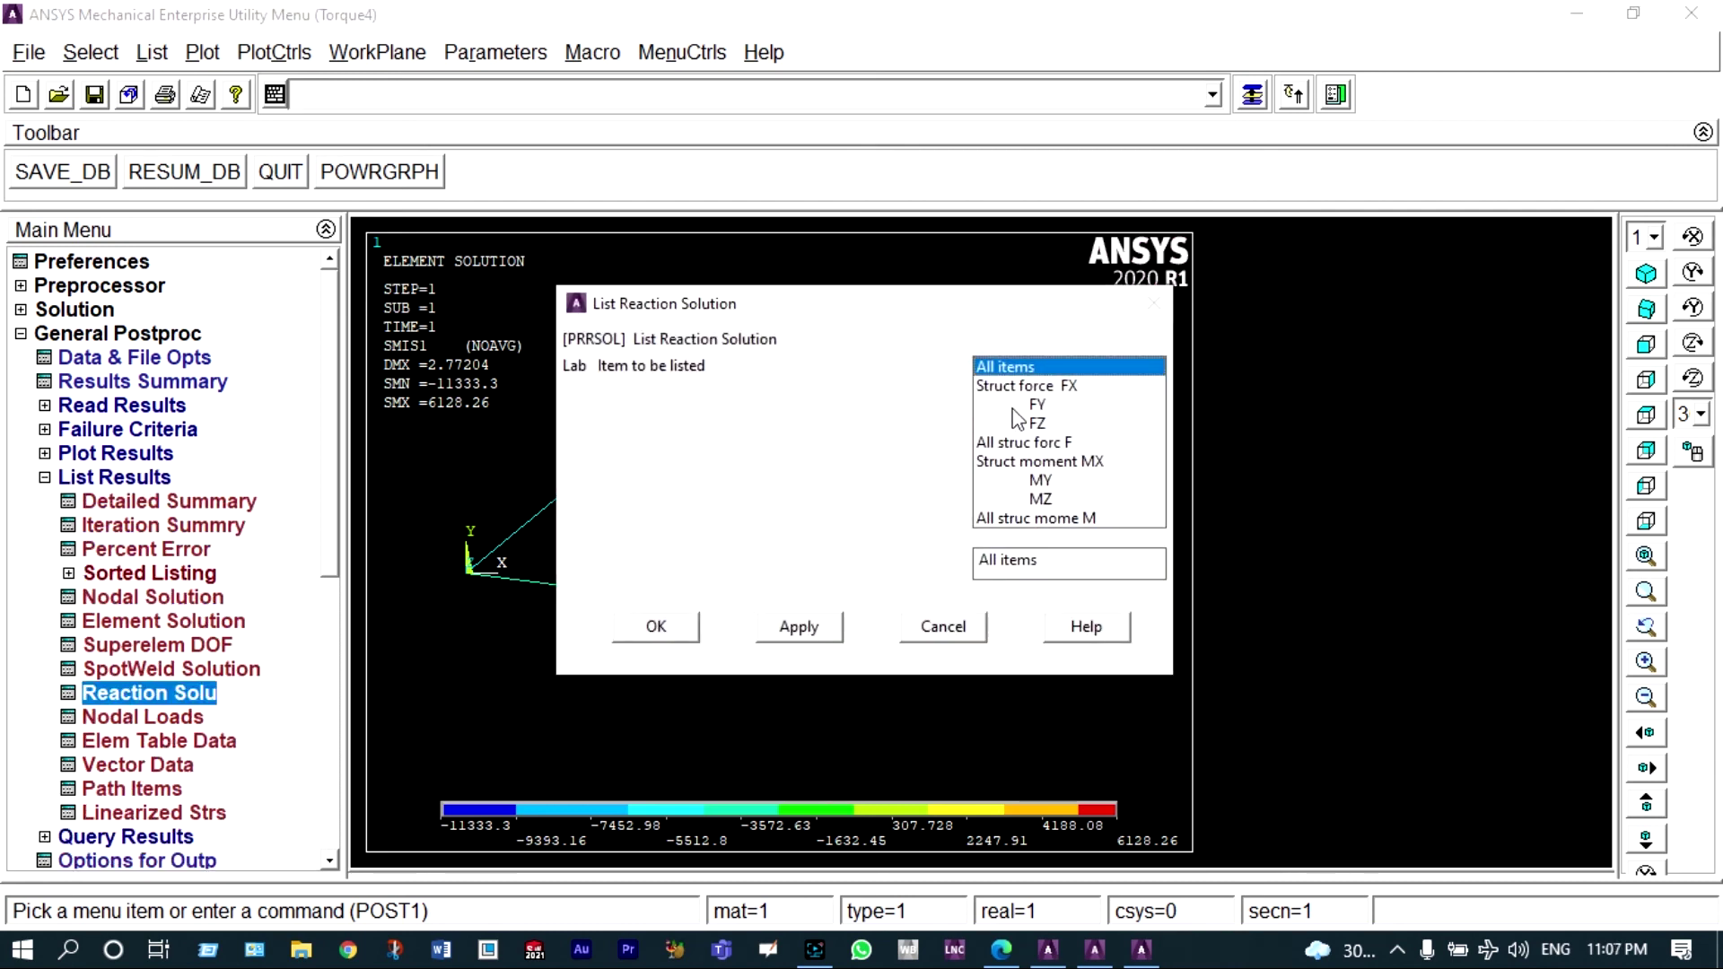
pyautogui.click(686, 628)
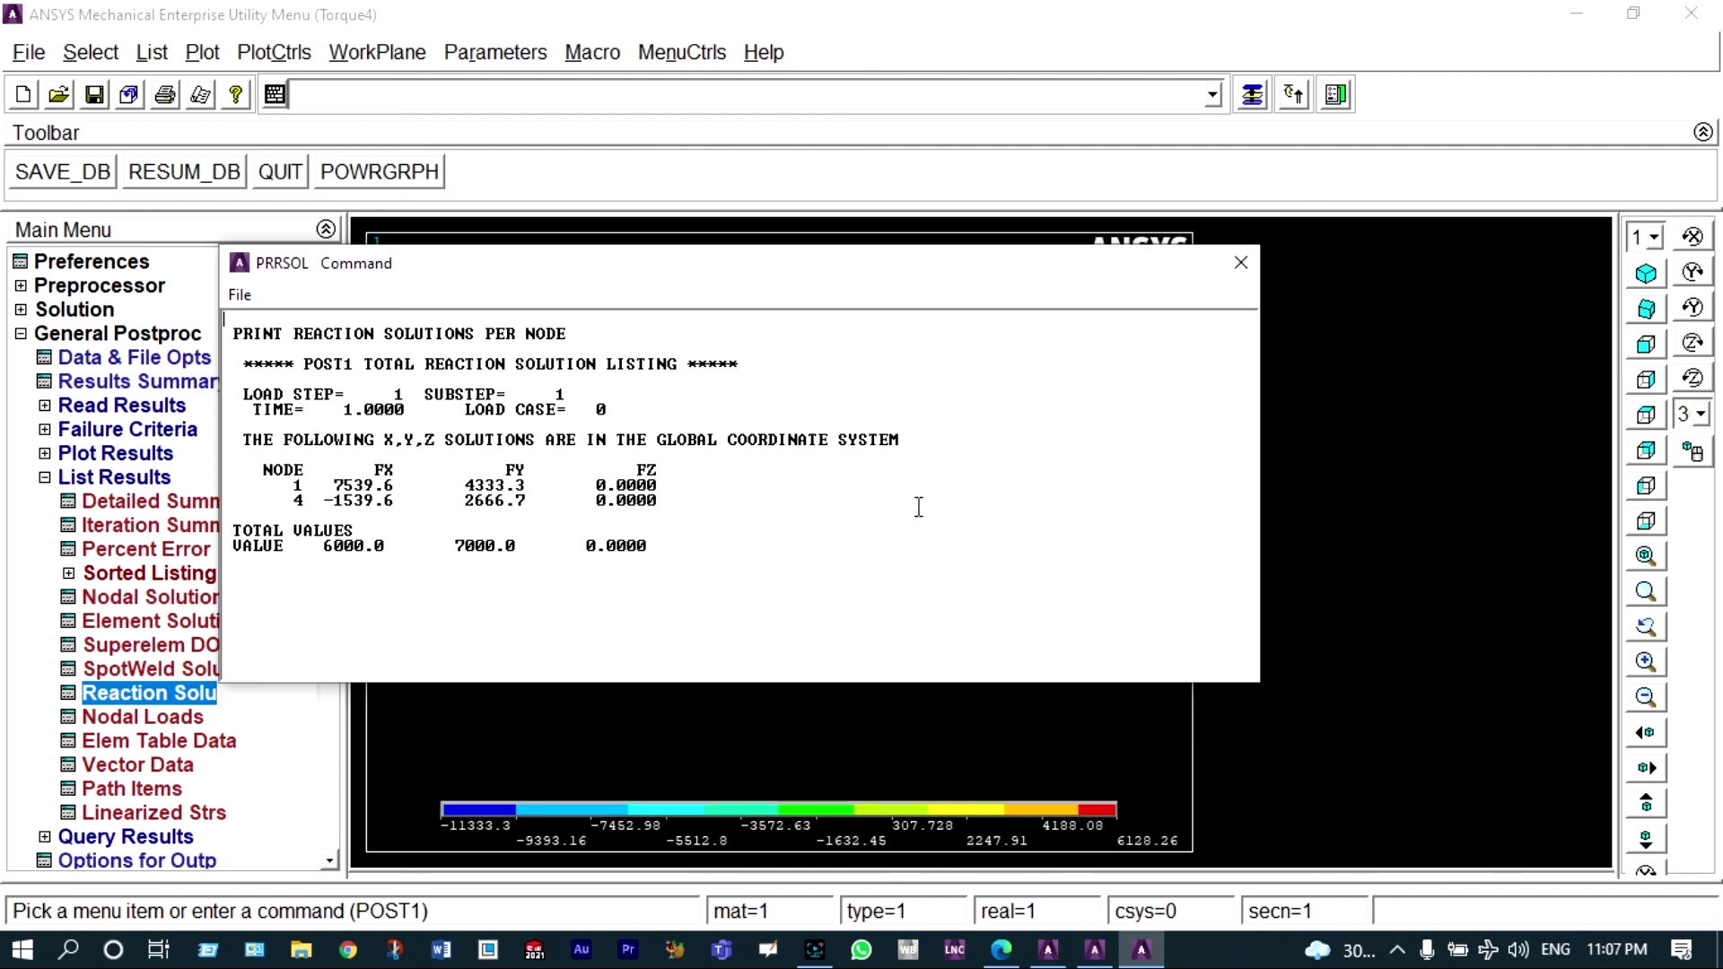
pyautogui.click(1256, 258)
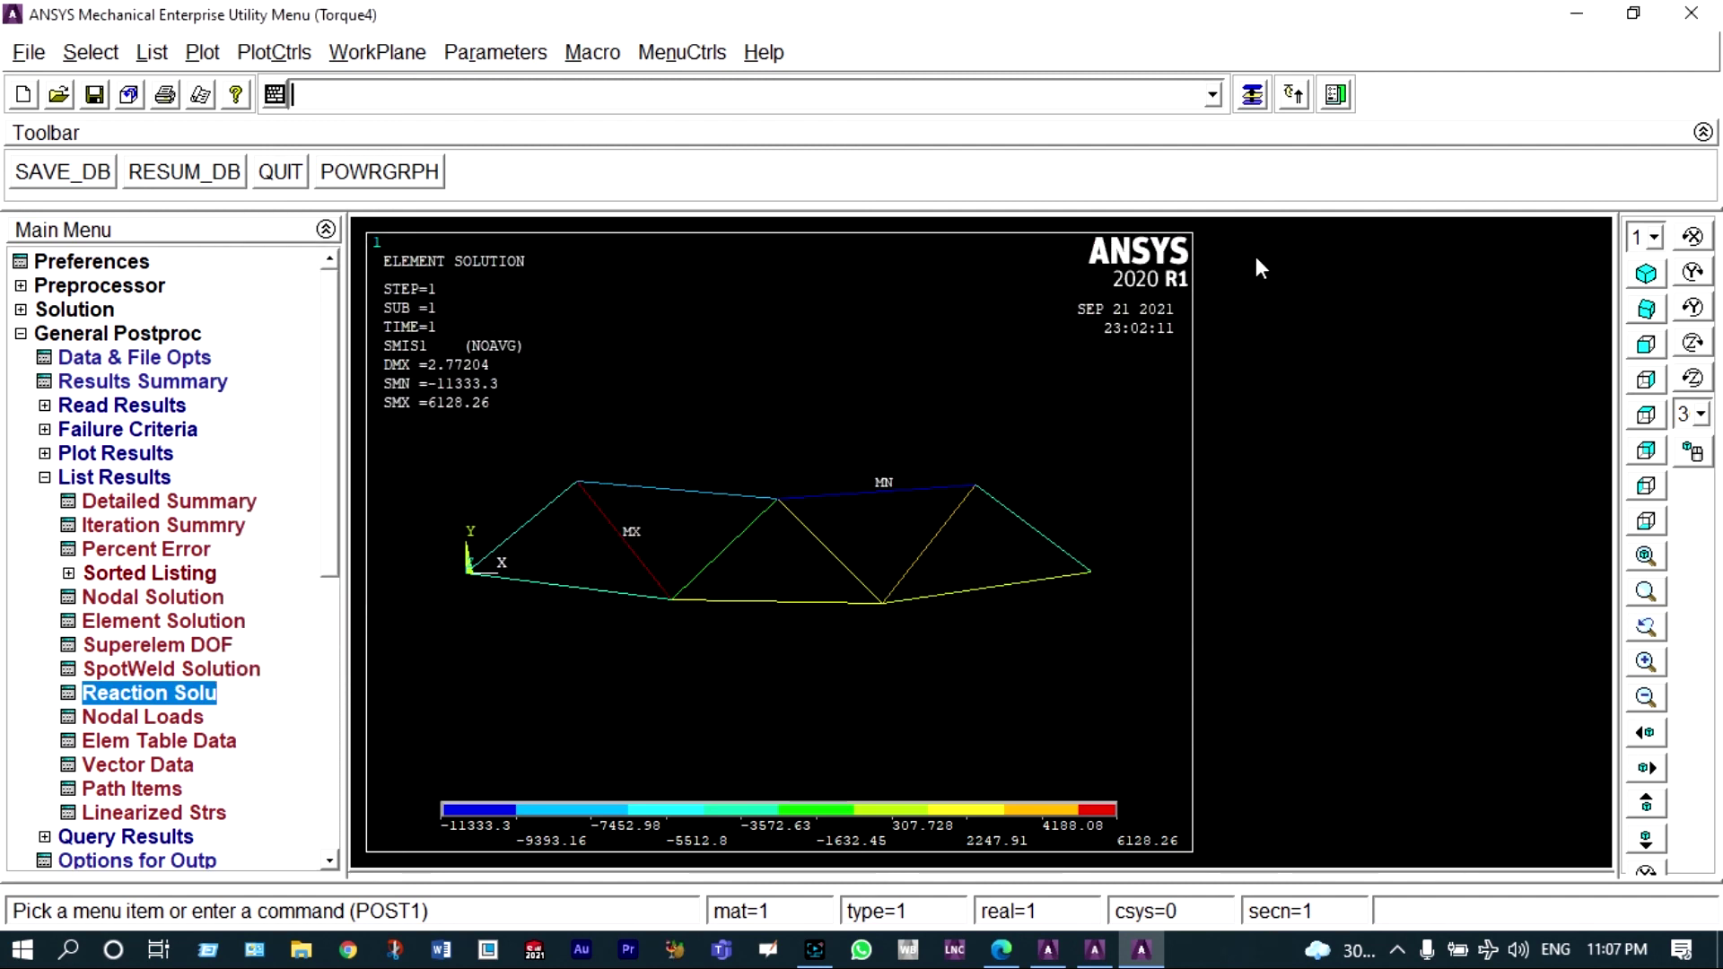